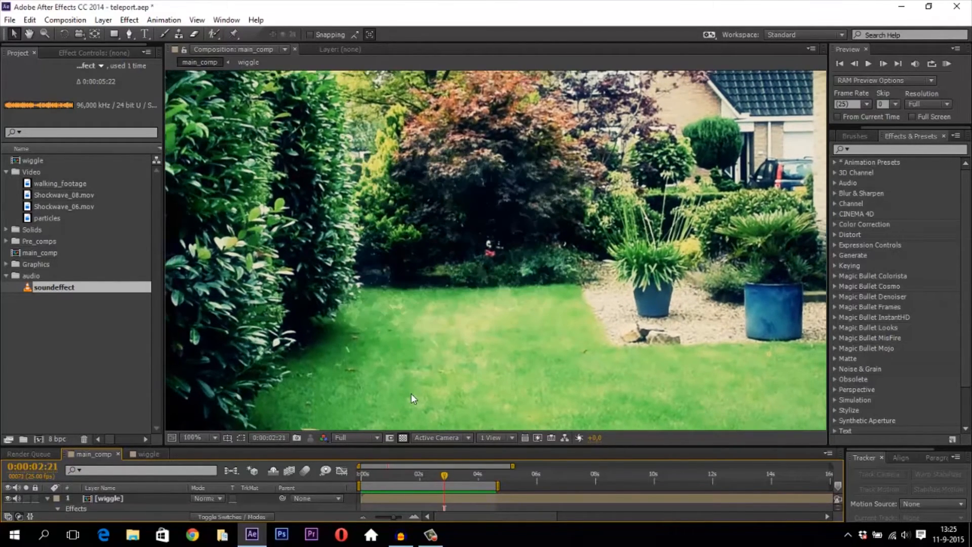
Start a new project without saving the changes to teleport.aep and enlarge the timeline area.
{"action": "key", "text": "KP_0"}
{"action": "left_click", "coordinate": [9, 20]}
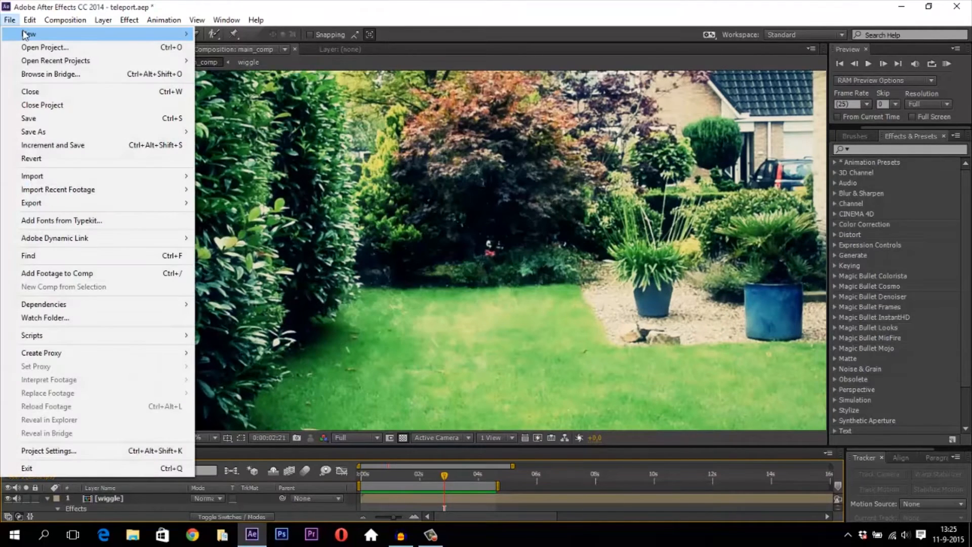
{"action": "mouse_move", "coordinate": [53, 37]}
{"action": "left_click", "coordinate": [233, 34]}
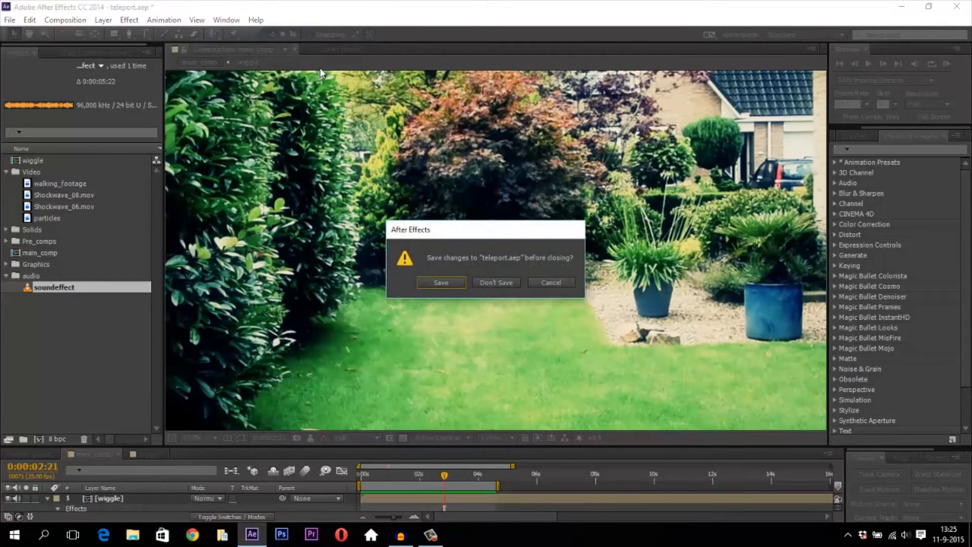
{"action": "left_click", "coordinate": [496, 282]}
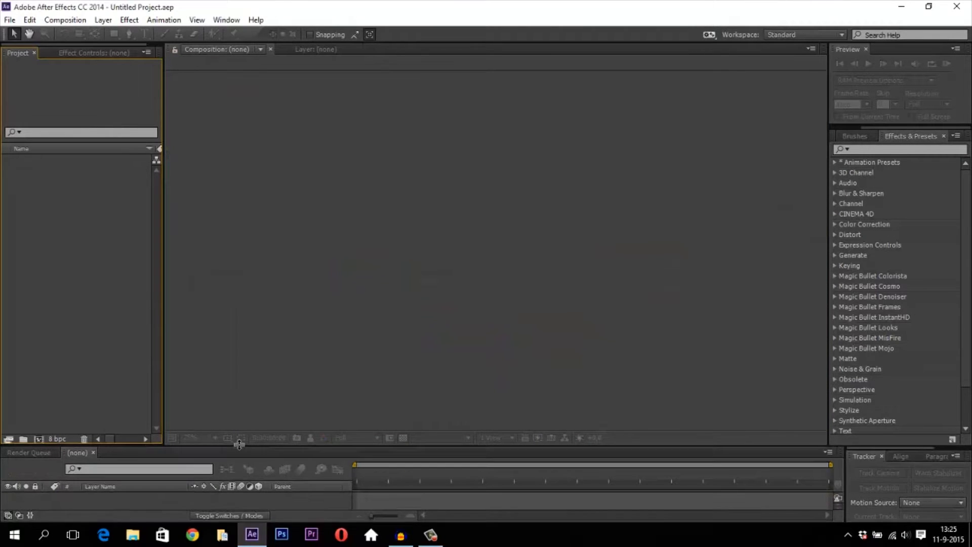
{"action": "left_click_drag", "start_coordinate": [236, 447], "coordinate": [238, 336]}
Create a 1920 x 1080 composition named main_comp at 50 frames per second with a 10-second duration.
{"action": "left_click", "coordinate": [65, 20]}
{"action": "left_click", "coordinate": [66, 20]}
{"action": "left_click", "coordinate": [101, 33]}
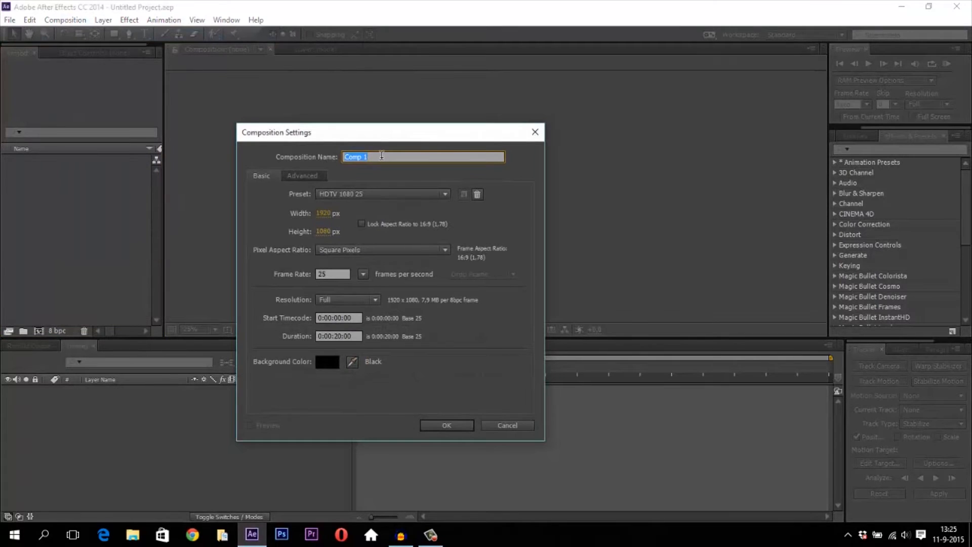
{"action": "type", "text": "main_comp"}
{"action": "left_click", "coordinate": [330, 274]}
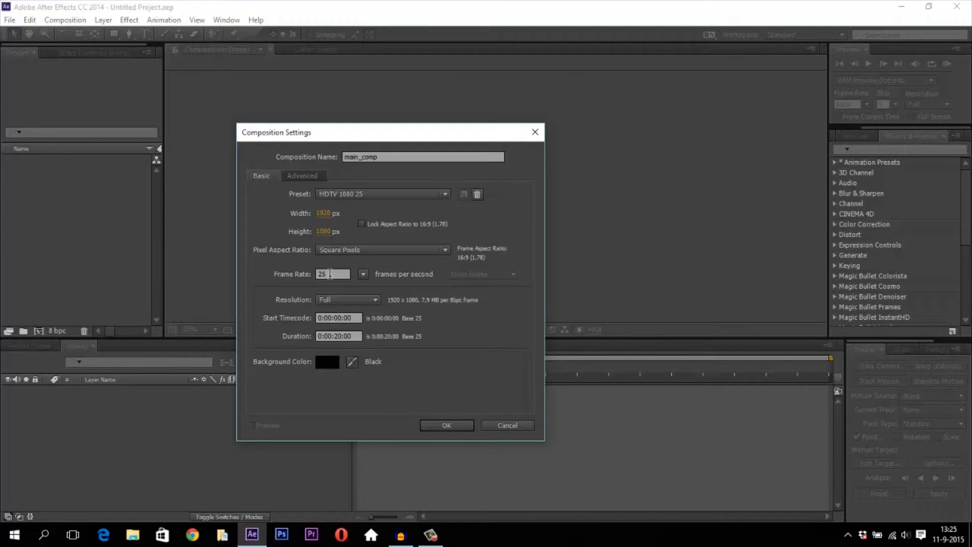
{"action": "left_click_drag", "start_coordinate": [329, 275], "coordinate": [297, 281]}
{"action": "left_click", "coordinate": [295, 285]}
{"action": "type", "text": "50"}
{"action": "left_click", "coordinate": [337, 336]}
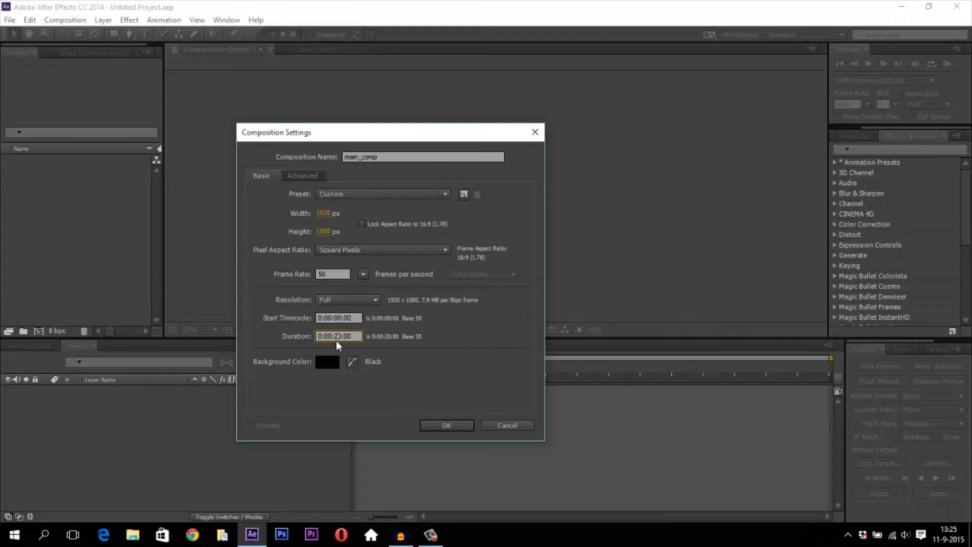
{"action": "type", "text": "1"}
{"action": "left_click", "coordinate": [446, 425]}
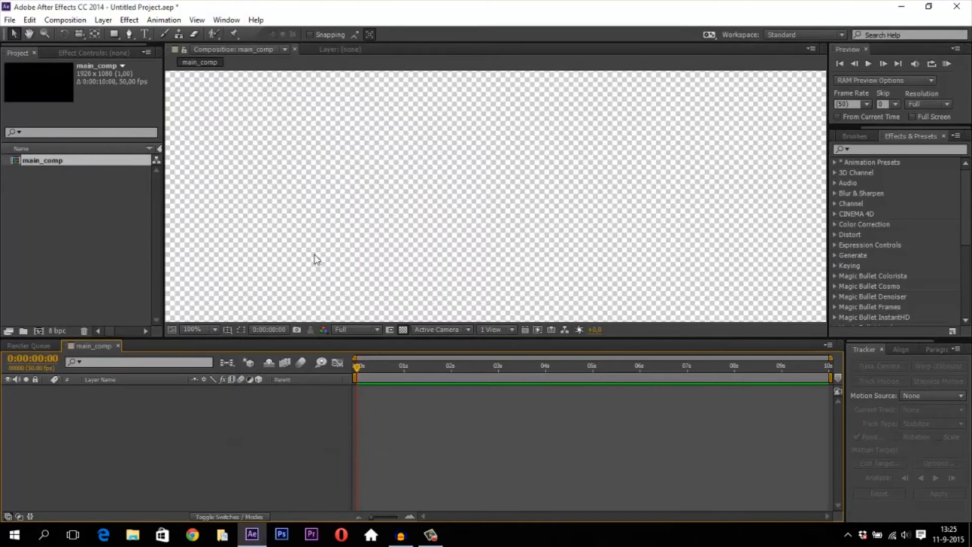
Add a project folder named Graphic.
{"action": "scroll", "coordinate": [316, 260], "scroll_direction": "down", "scroll_amount": 4}
{"action": "right_click", "coordinate": [56, 200]}
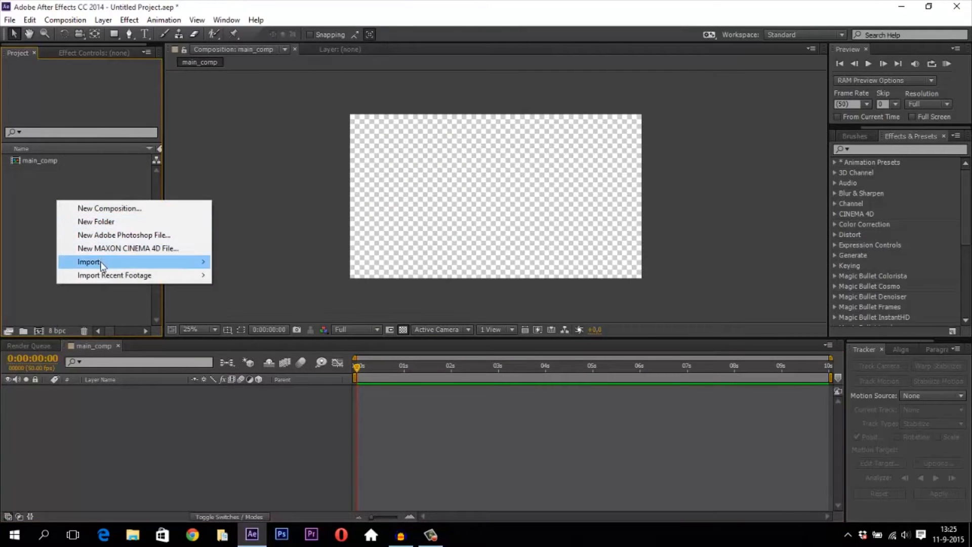
{"action": "left_click", "coordinate": [100, 222]}
{"action": "type", "text": "Graphic"}
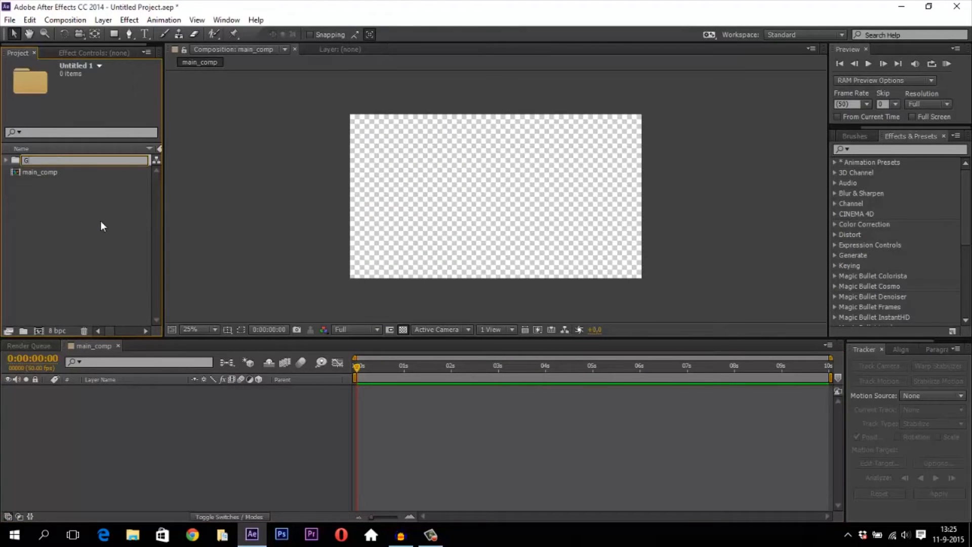
{"action": "key", "text": "Return"}
Add a project folder named Audio.
{"action": "right_click", "coordinate": [100, 220]}
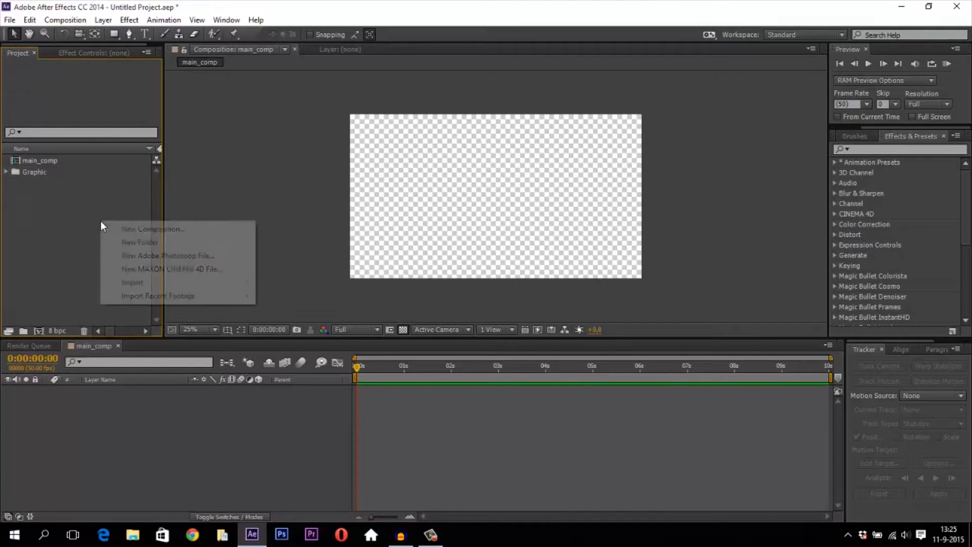
{"action": "left_click", "coordinate": [133, 243]}
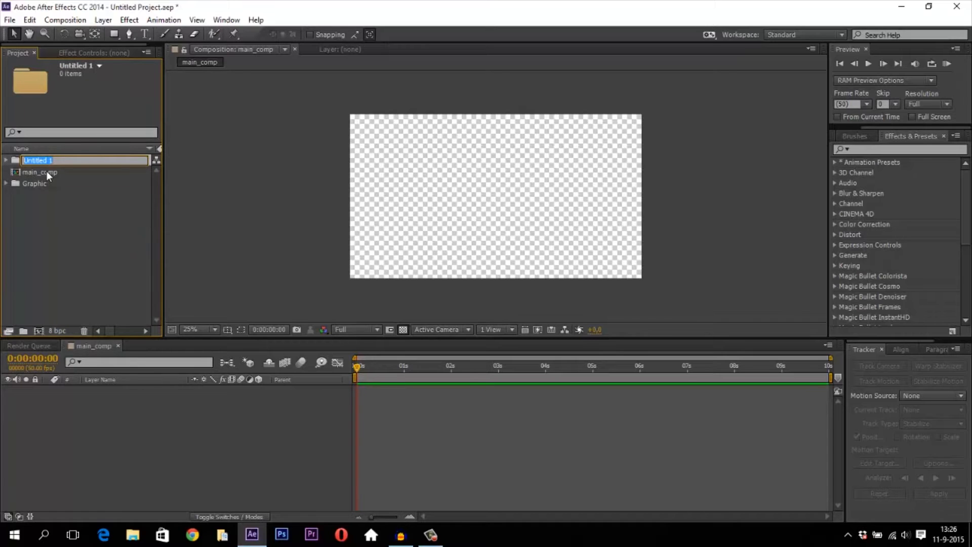
{"action": "type", "text": "Audio"}
{"action": "key", "text": "Return"}
Add a project folder named Video.
{"action": "right_click", "coordinate": [75, 221]}
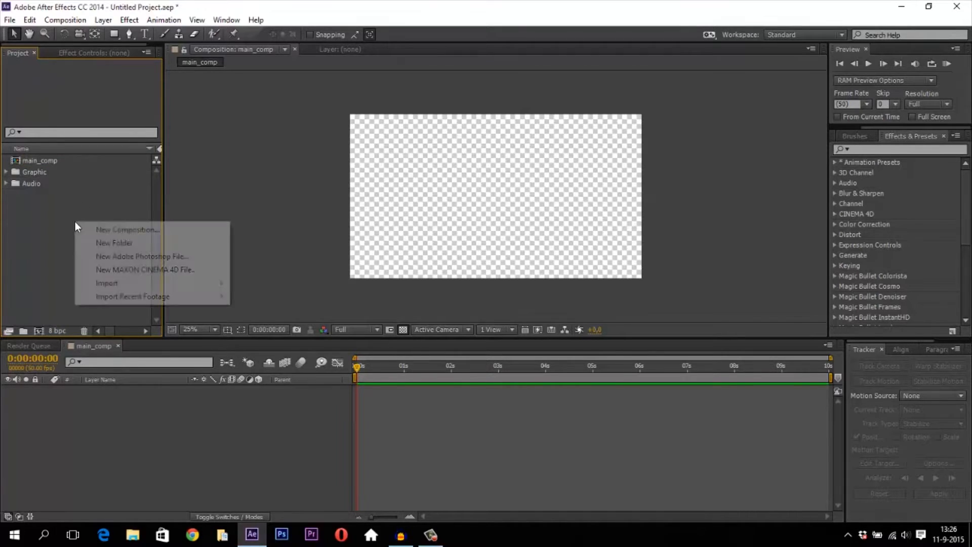
{"action": "left_click", "coordinate": [102, 243]}
{"action": "type", "text": "Video"}
{"action": "key", "text": "Return"}
{"action": "right_click", "coordinate": [101, 244]}
{"action": "left_click", "coordinate": [112, 276]}
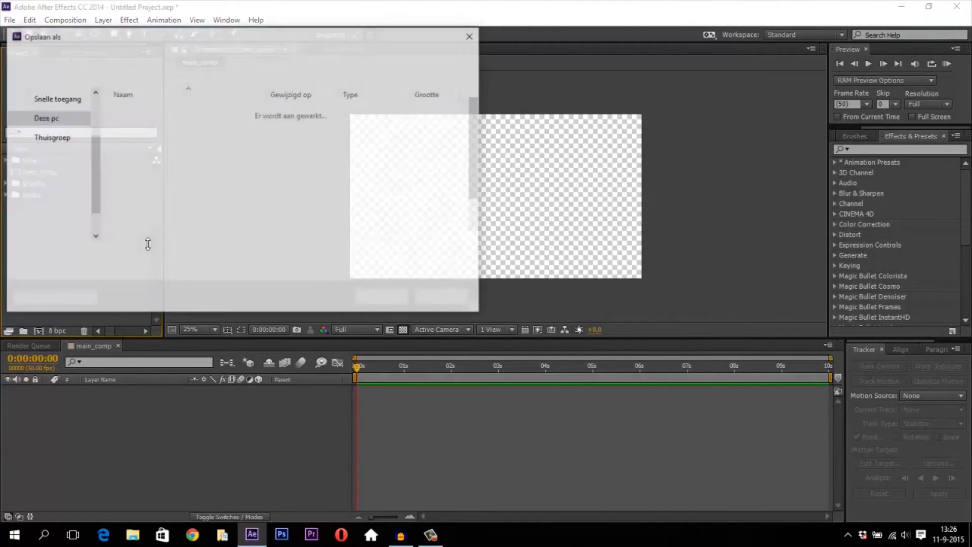
{"action": "left_click", "coordinate": [442, 296]}
Add a project folder named pre_comps at the root of the project.
{"action": "right_click", "coordinate": [79, 200]}
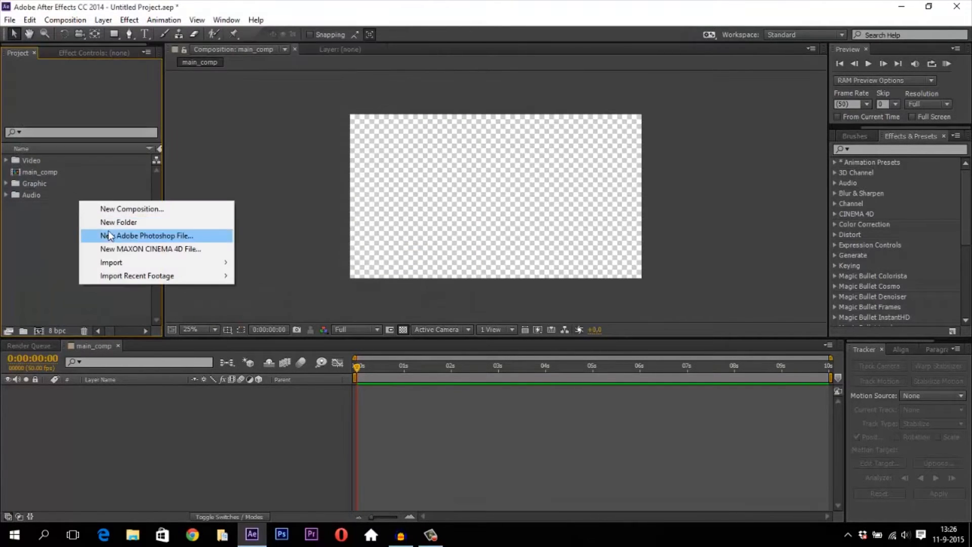
{"action": "left_click", "coordinate": [91, 222]}
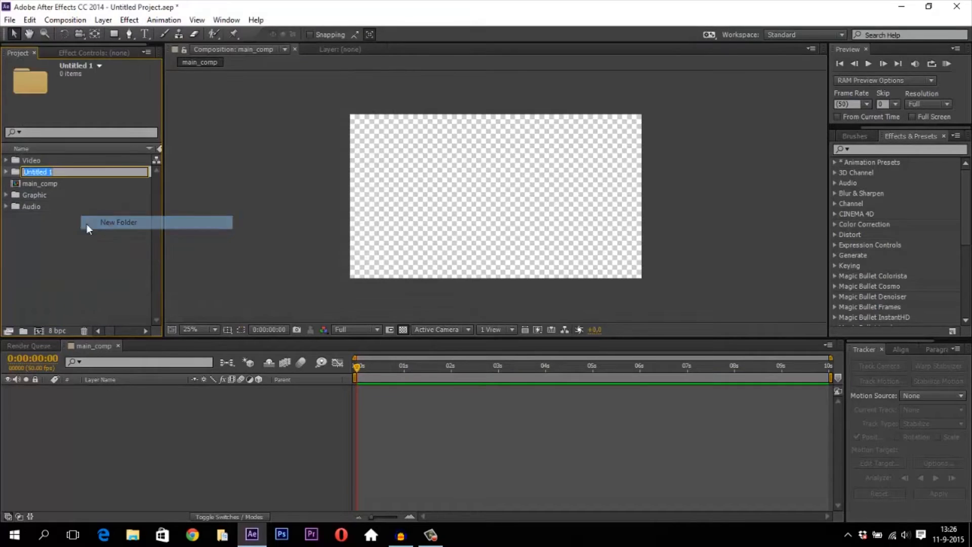
{"action": "type", "text": "pre_comps"}
{"action": "key", "text": "Return"}
{"action": "left_click", "coordinate": [60, 224]}
Import impact, particles, Shockwave_06, Shockwave_08 and walking_footage from the video folder inside Teleport effect on the desktop.
{"action": "right_click", "coordinate": [44, 227]}
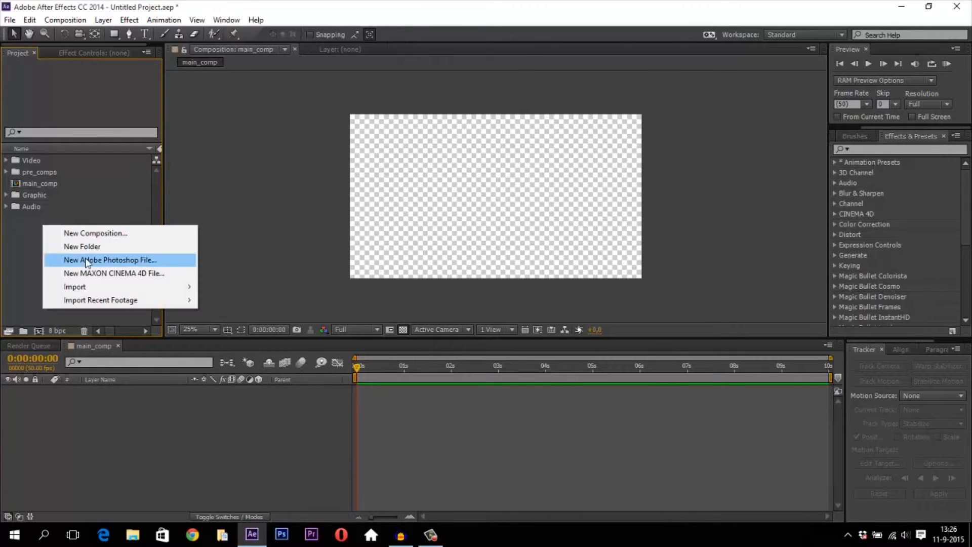
{"action": "mouse_move", "coordinate": [93, 287]}
{"action": "left_click", "coordinate": [245, 285]}
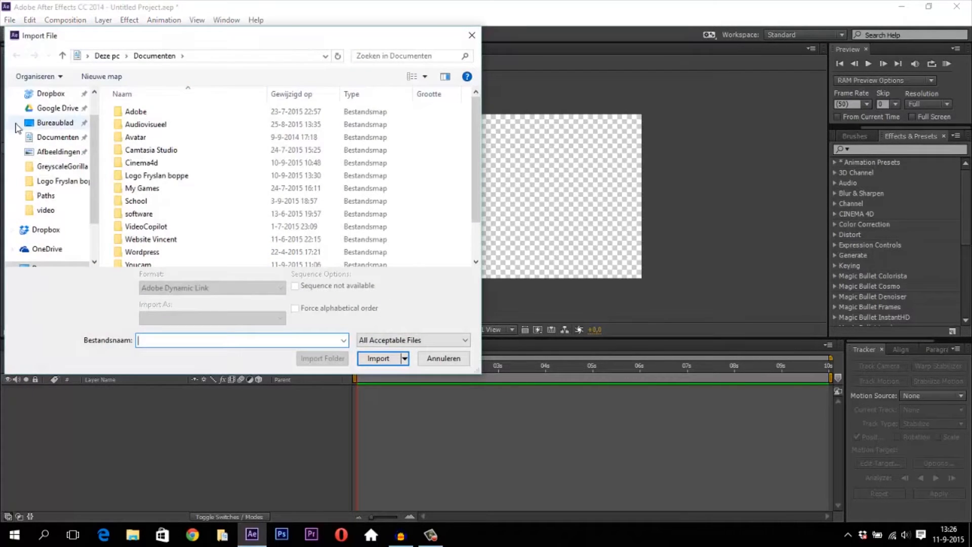
{"action": "left_click", "coordinate": [14, 125]}
{"action": "double_click", "coordinate": [220, 129]}
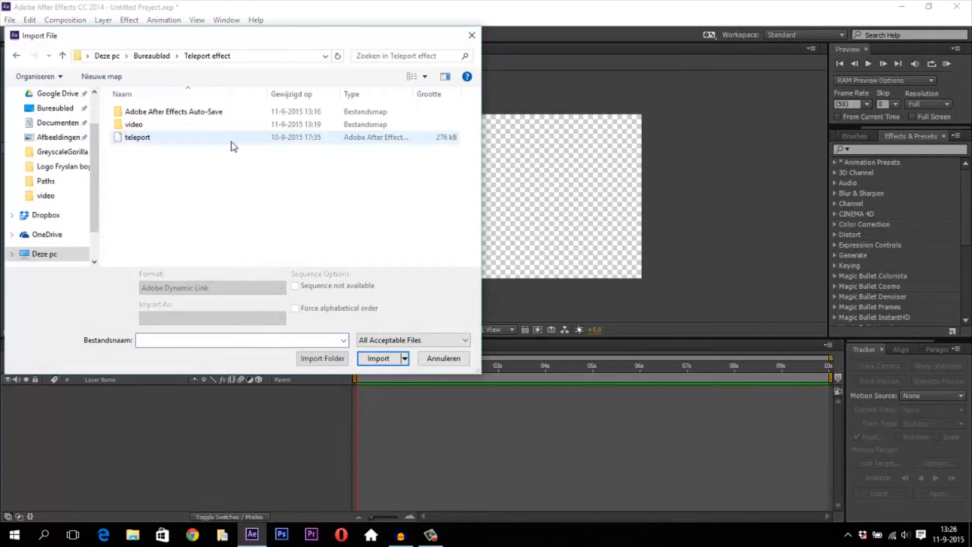
{"action": "double_click", "coordinate": [163, 126]}
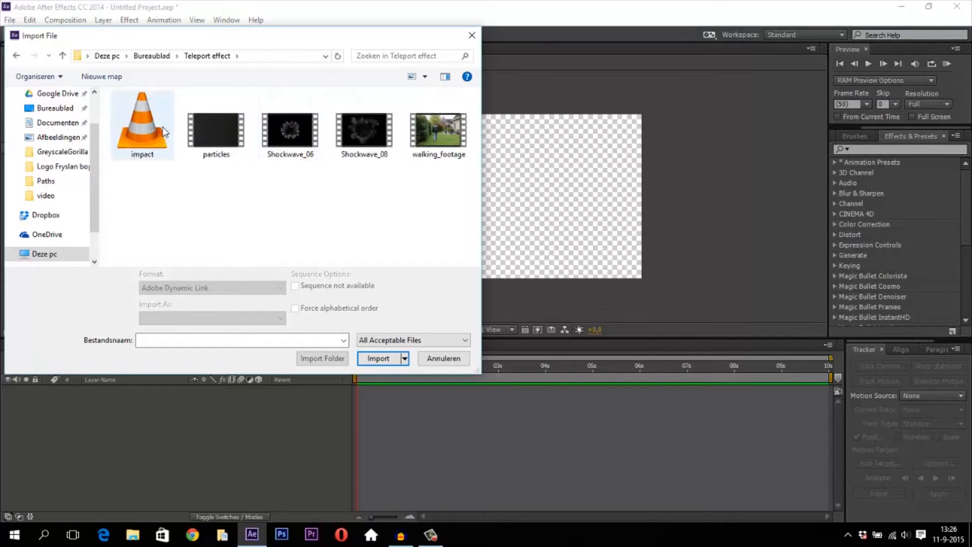
{"action": "left_click_drag", "start_coordinate": [461, 171], "coordinate": [108, 102]}
{"action": "left_click", "coordinate": [378, 358]}
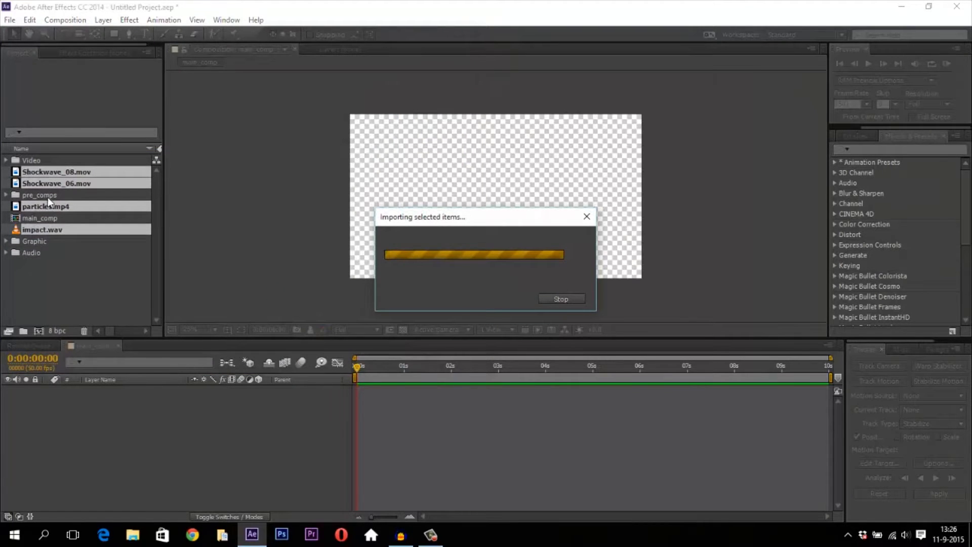
Move particles.mp4, Shockwave_06.mov, Shockwave_08.mov and walking_footage.MOV into the Video folder.
{"action": "left_click", "coordinate": [72, 262]}
{"action": "left_click", "coordinate": [62, 192]}
{"action": "left_click", "coordinate": [66, 184], "text": "shift"}
{"action": "left_click", "coordinate": [51, 217]}
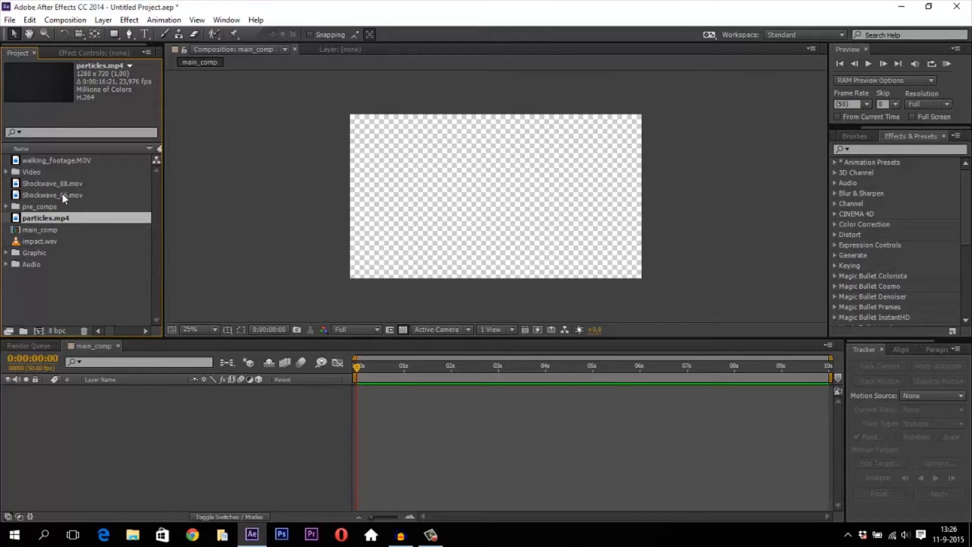
{"action": "left_click", "coordinate": [62, 194], "text": "ctrl"}
{"action": "left_click", "coordinate": [64, 183], "text": "ctrl"}
{"action": "left_click_drag", "start_coordinate": [65, 184], "coordinate": [60, 219]}
{"action": "left_click", "coordinate": [54, 160]}
Move impact.wav into the Audio folder and expand the Audio and Video folders.
{"action": "left_click", "coordinate": [41, 195]}
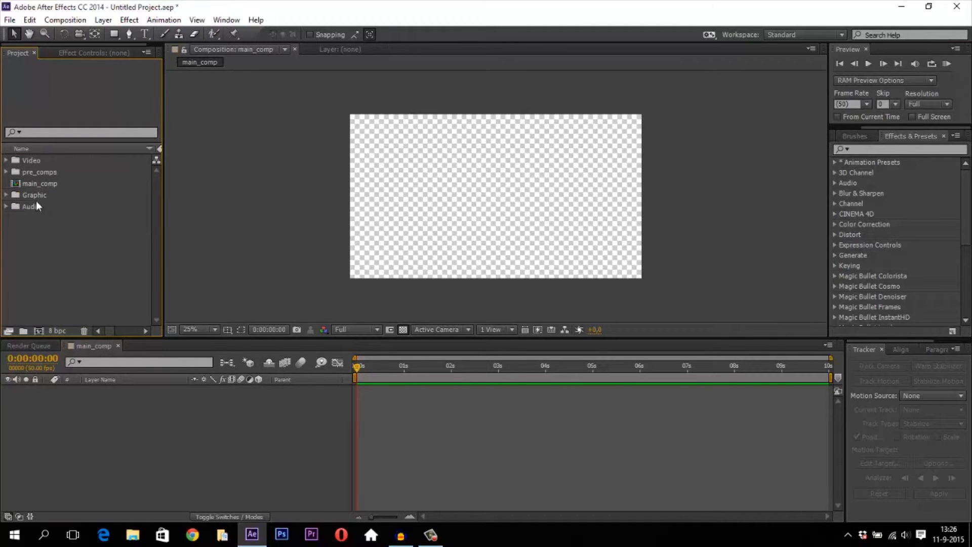
{"action": "left_click", "coordinate": [6, 206]}
{"action": "left_click", "coordinate": [6, 159]}
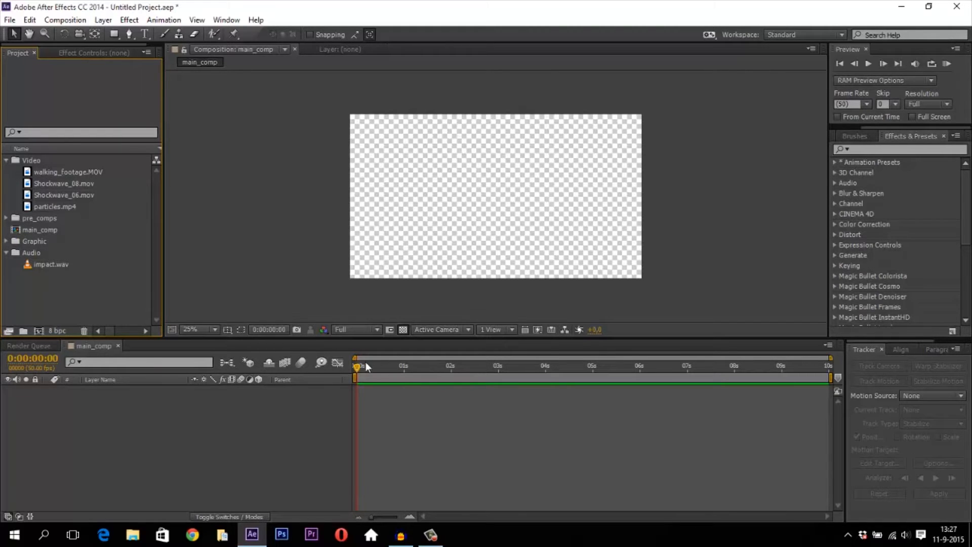
Place walking_footage.MOV freehand within the main_comp frame.
{"action": "left_click", "coordinate": [57, 173]}
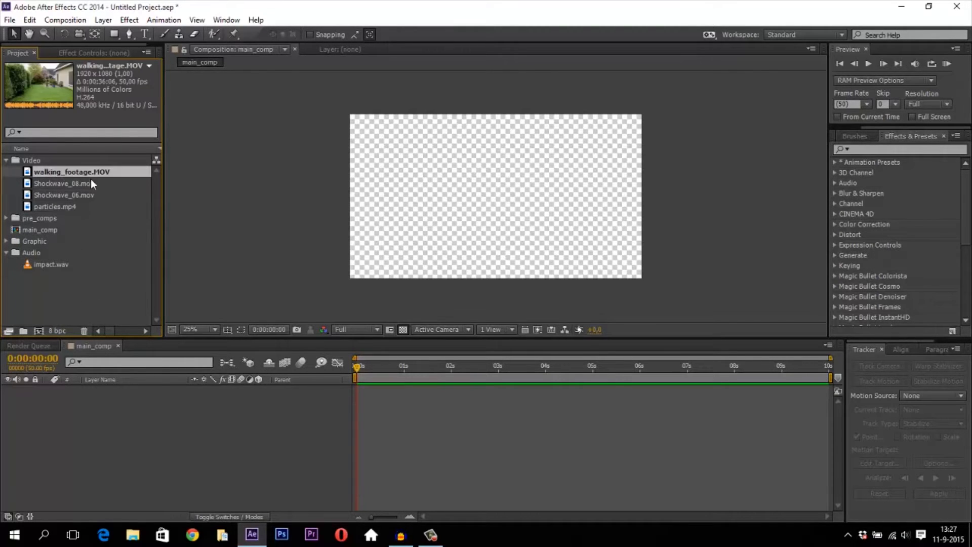
{"action": "left_click_drag", "start_coordinate": [56, 172], "coordinate": [211, 456]}
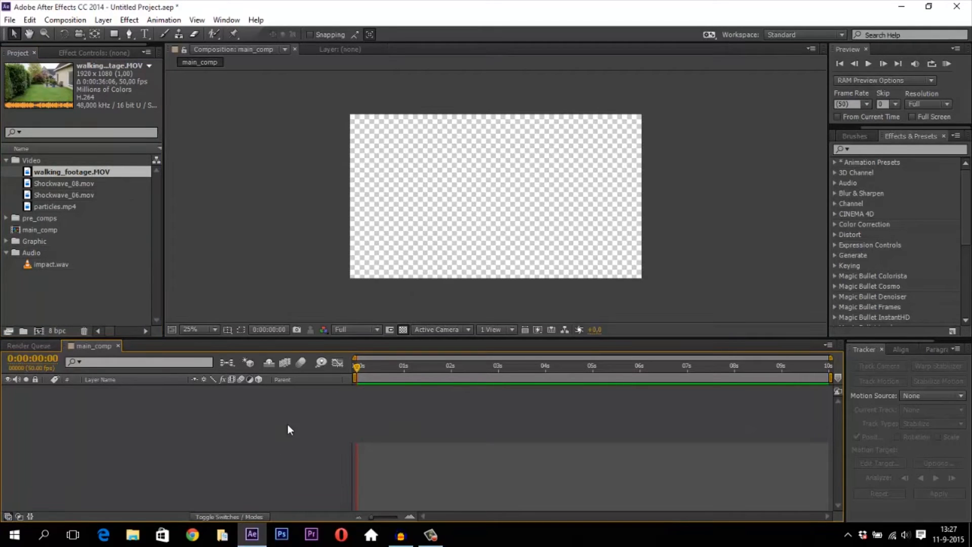
{"action": "left_click_drag", "start_coordinate": [54, 172], "coordinate": [556, 185]}
Examine how the edges of the placed footage line up with the composition frame.
{"action": "scroll", "coordinate": [369, 95], "scroll_direction": "up", "scroll_amount": 3}
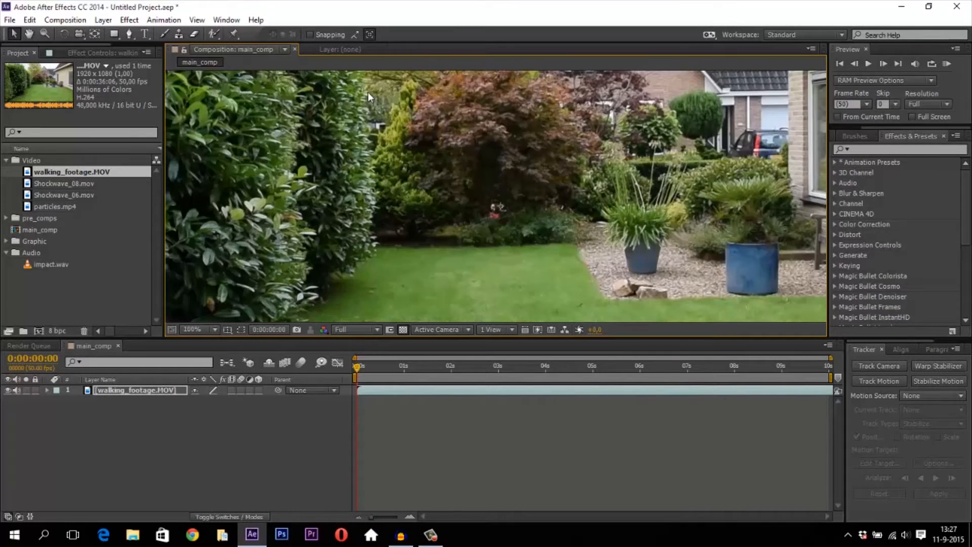
{"action": "key", "text": "space"}
{"action": "left_click_drag", "start_coordinate": [354, 140], "coordinate": [491, 244]}
{"action": "left_click_drag", "start_coordinate": [423, 161], "coordinate": [584, 334]}
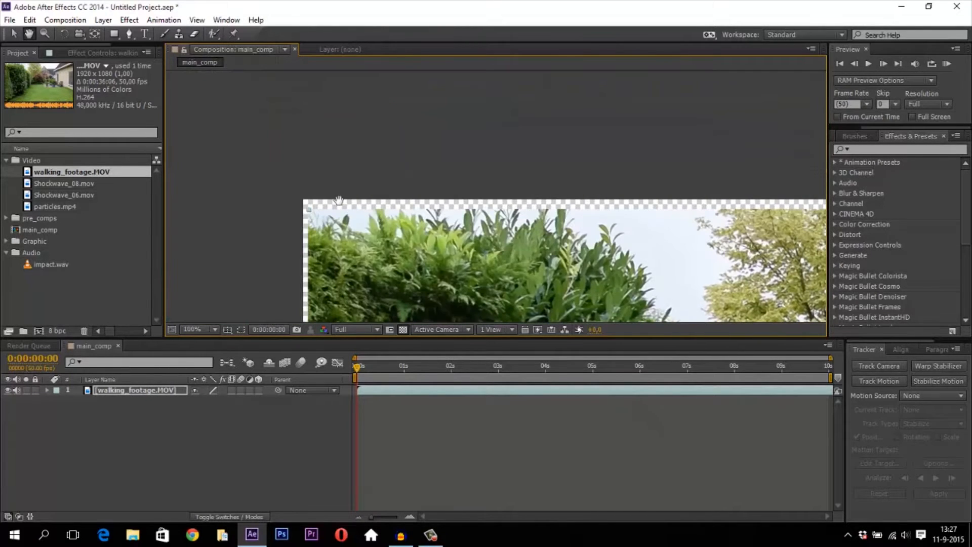
{"action": "scroll", "coordinate": [339, 200], "scroll_direction": "up", "scroll_amount": 2}
{"action": "left_click_drag", "start_coordinate": [297, 258], "coordinate": [555, 230]}
{"action": "left_click_drag", "start_coordinate": [327, 247], "coordinate": [285, 205]}
{"action": "scroll", "coordinate": [321, 227], "scroll_direction": "down", "scroll_amount": 8}
{"action": "scroll", "coordinate": [593, 256], "scroll_direction": "up", "scroll_amount": 2}
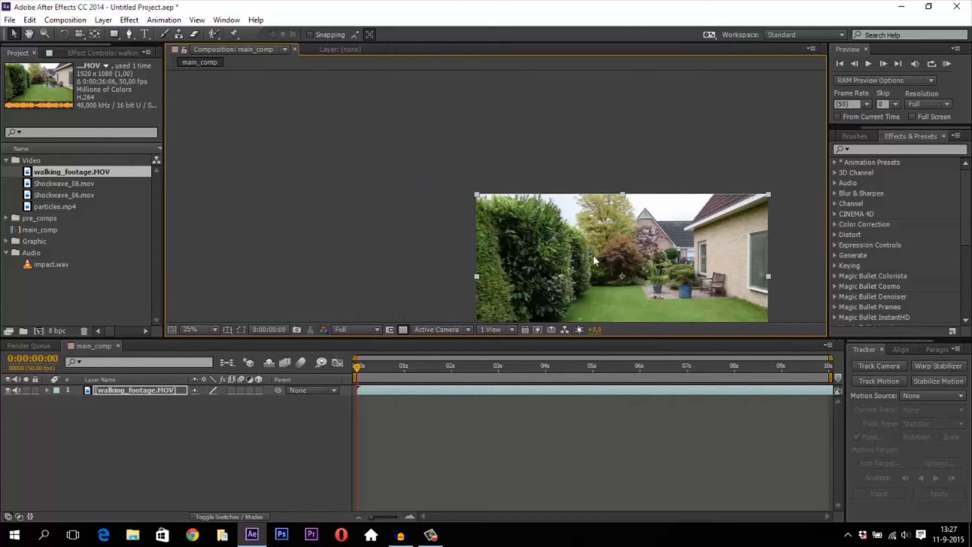
{"action": "left_click_drag", "start_coordinate": [607, 270], "coordinate": [479, 184]}
{"action": "scroll", "coordinate": [495, 184], "scroll_direction": "up", "scroll_amount": 1}
{"action": "scroll", "coordinate": [495, 184], "scroll_direction": "down", "scroll_amount": 1}
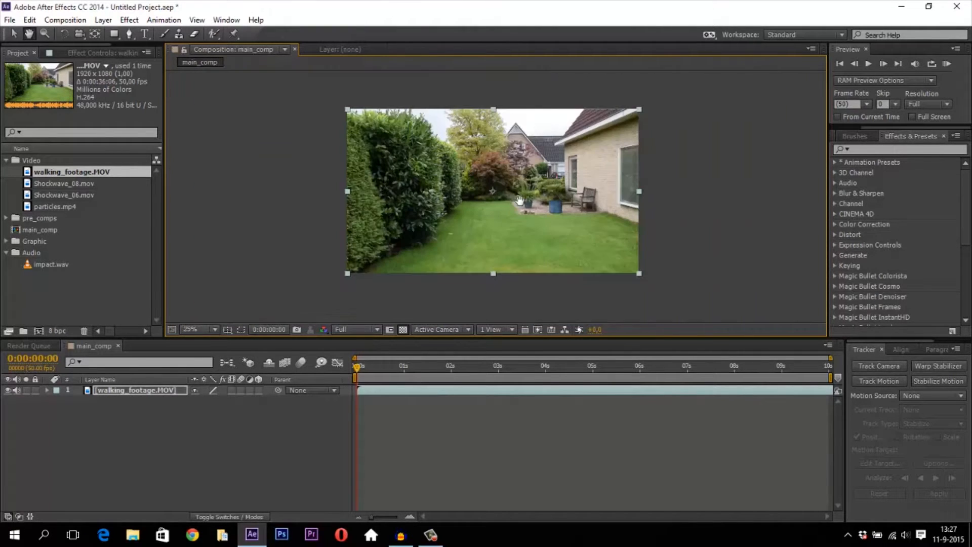
{"action": "key", "text": "v"}
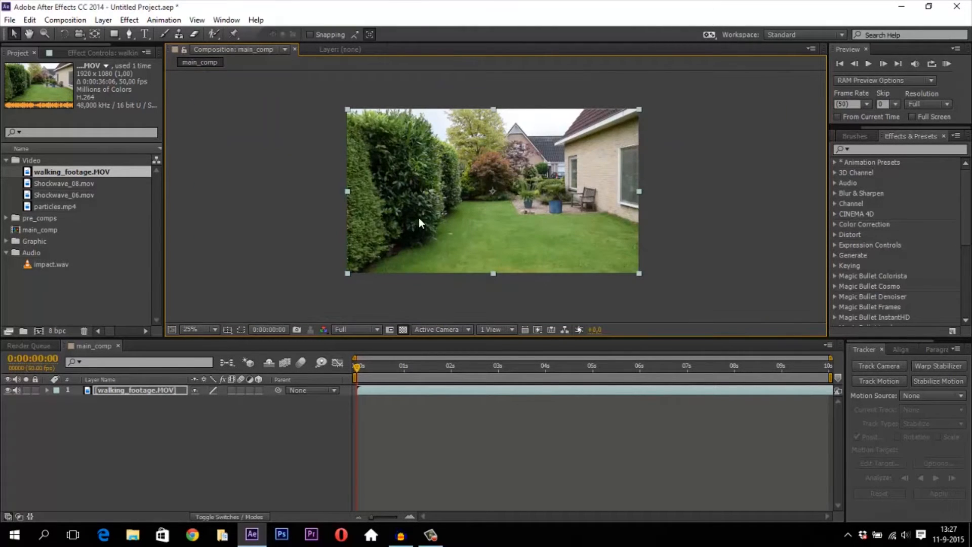
Delete the freehand-placed layer and add walking_footage.MOV to main_comp again so it is centered in the frame.
{"action": "key", "text": "Delete"}
{"action": "left_click_drag", "start_coordinate": [111, 183], "coordinate": [134, 396]}
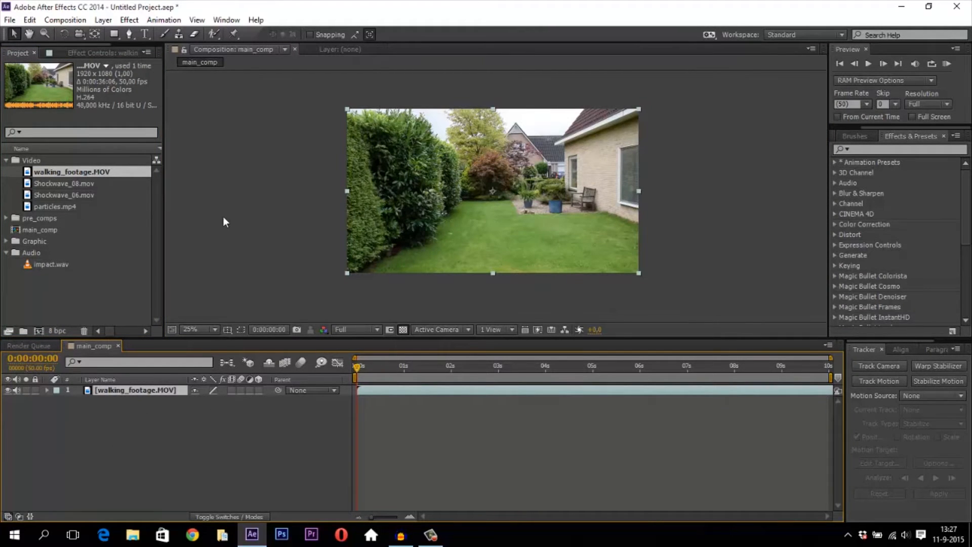
{"action": "key", "text": "period"}
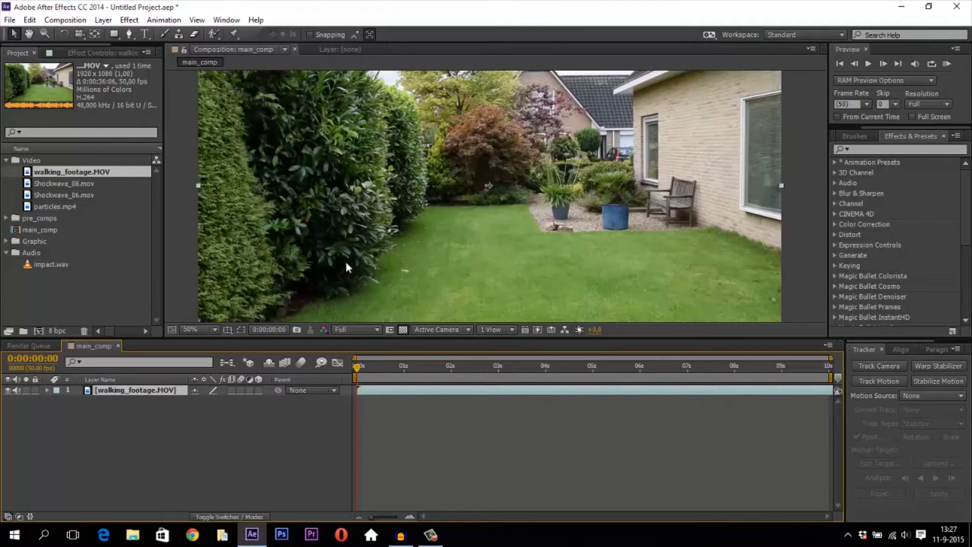
{"action": "key", "text": "comma"}
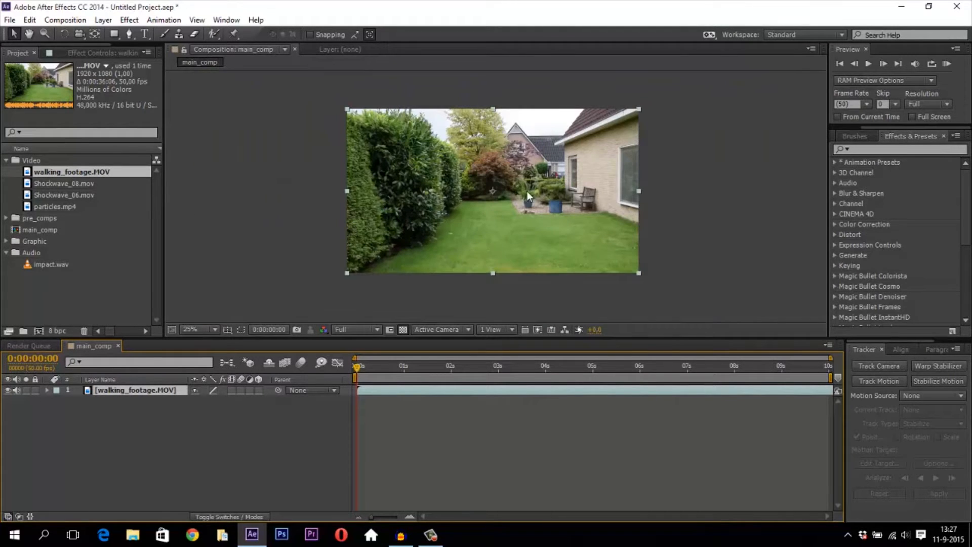
Scrub through walking_footage.MOV in the timeline to examine the walk away, the turn and the jump.
{"action": "left_click", "coordinate": [172, 418]}
{"action": "left_click", "coordinate": [154, 392]}
{"action": "left_click_drag", "start_coordinate": [380, 368], "coordinate": [637, 366]}
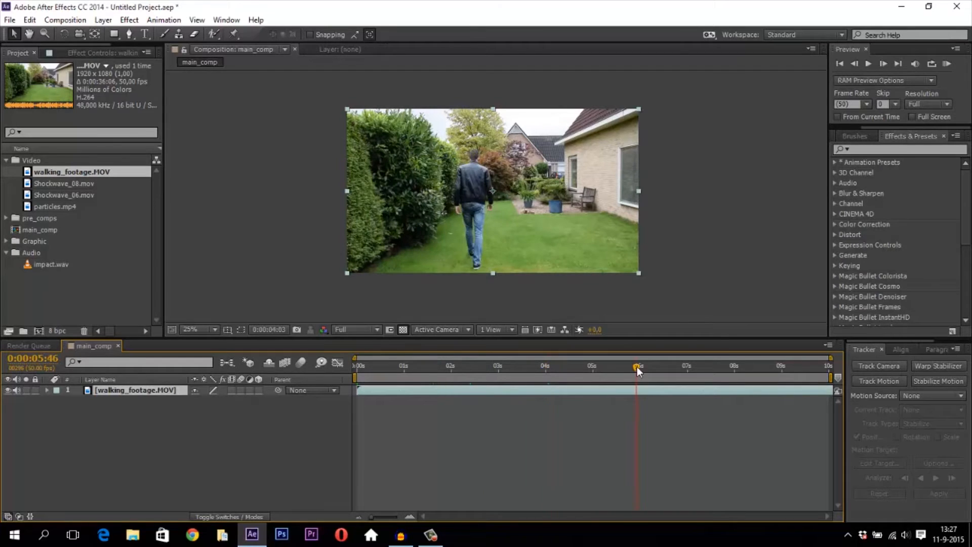
{"action": "left_click", "coordinate": [689, 367]}
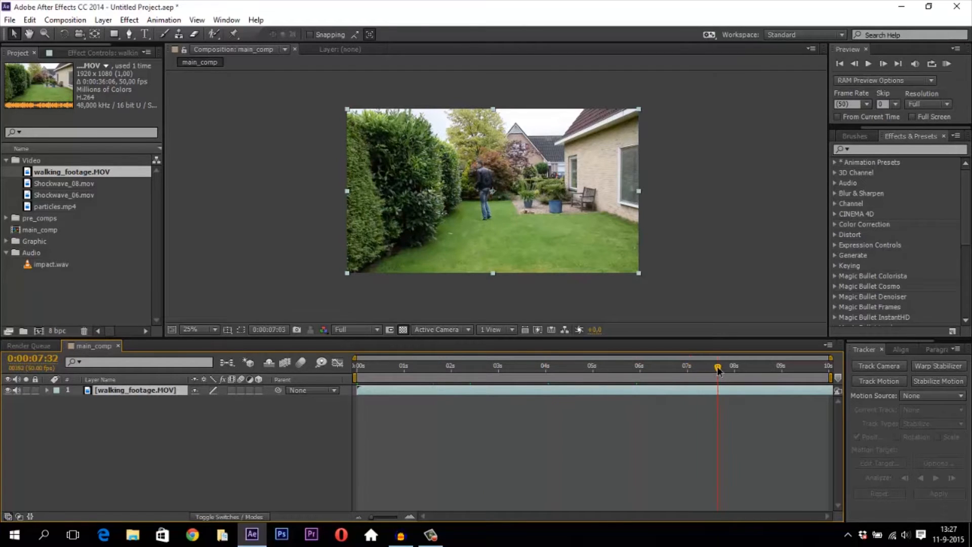
{"action": "left_click_drag", "start_coordinate": [731, 369], "coordinate": [752, 367]}
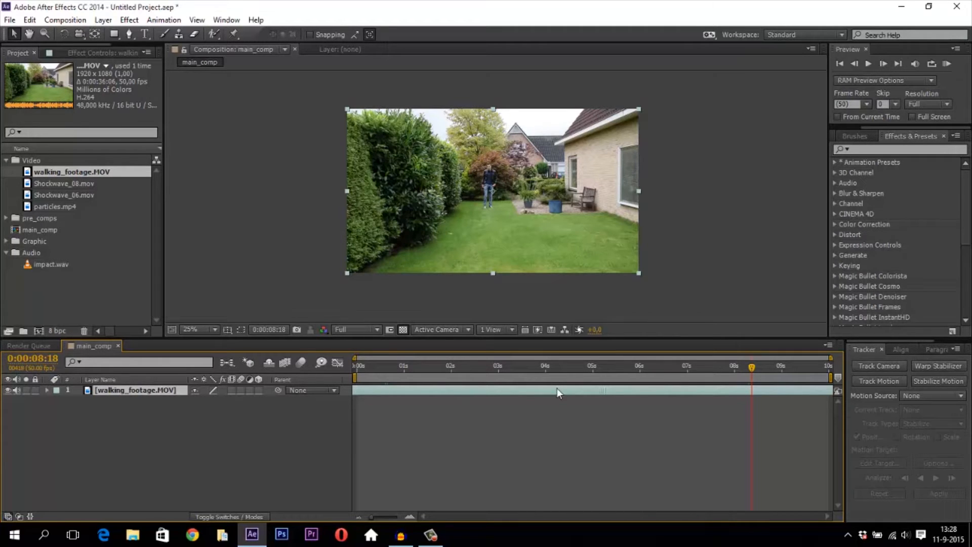
{"action": "left_click", "coordinate": [664, 365]}
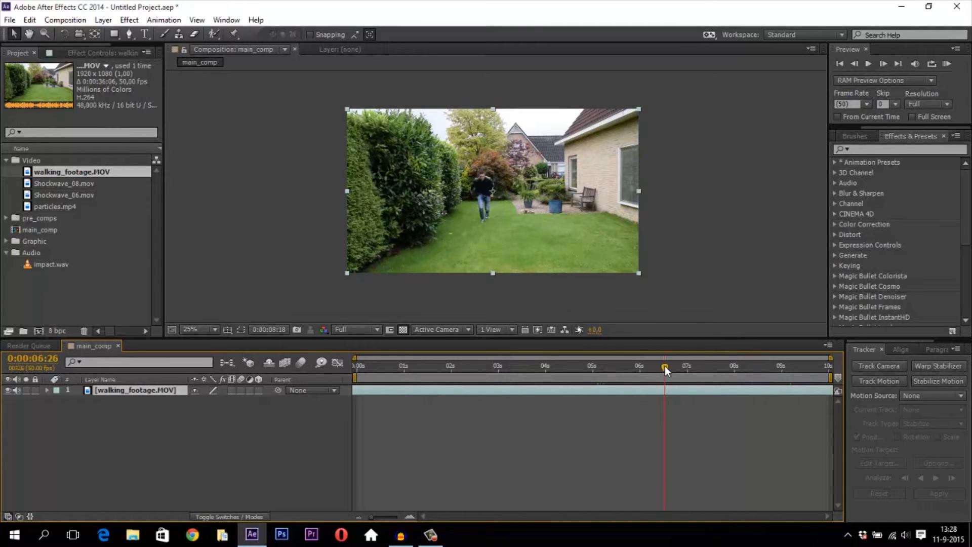
{"action": "left_click_drag", "start_coordinate": [665, 365], "coordinate": [648, 370]}
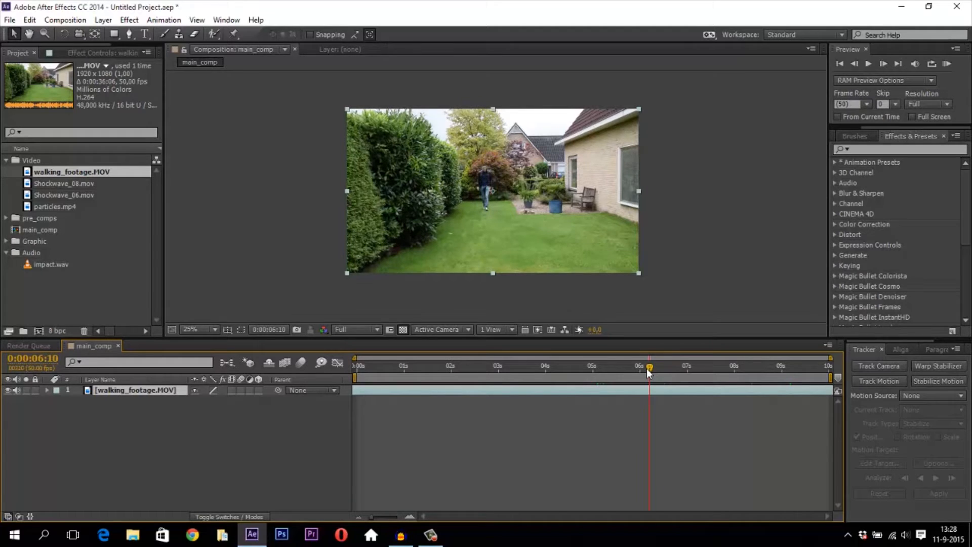
Set the RAM preview resolution to Quarter, keeping full-screen preview off.
{"action": "left_click", "coordinate": [928, 116]}
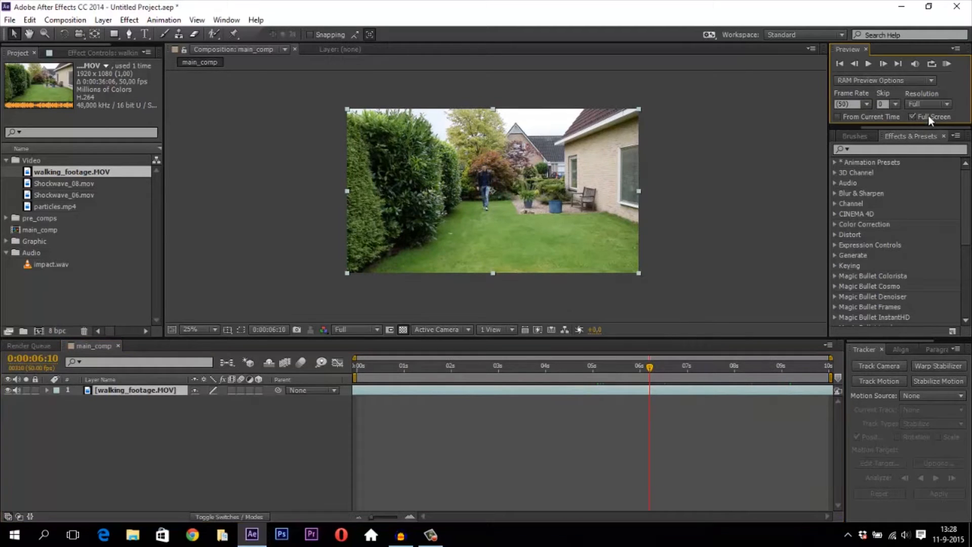
{"action": "left_click", "coordinate": [915, 116]}
{"action": "left_click", "coordinate": [917, 105]}
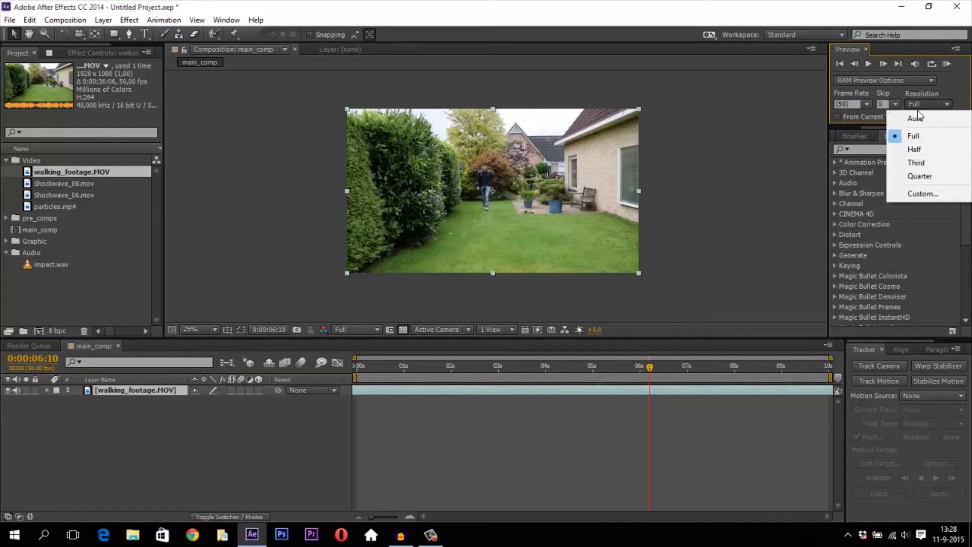
{"action": "left_click", "coordinate": [923, 176]}
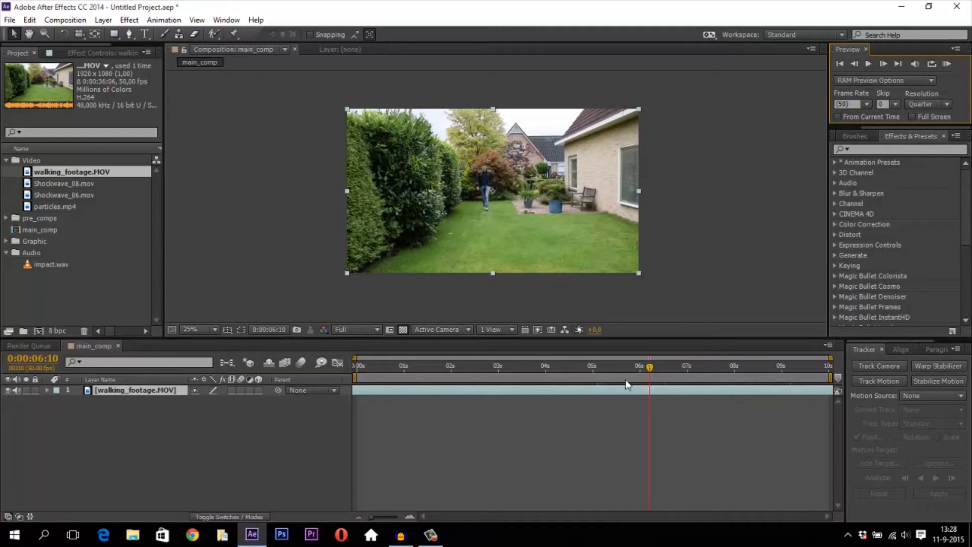
Trim the start of the walking_footage.MOV layer at 0:00:05:49 and slide the trimmed layer to the beginning of main_comp.
{"action": "mouse_move", "coordinate": [649, 366]}
{"action": "left_mouse_down"}
{"action": "mouse_move", "coordinate": [611, 373]}
{"action": "mouse_move", "coordinate": [641, 376]}
{"action": "left_mouse_up"}
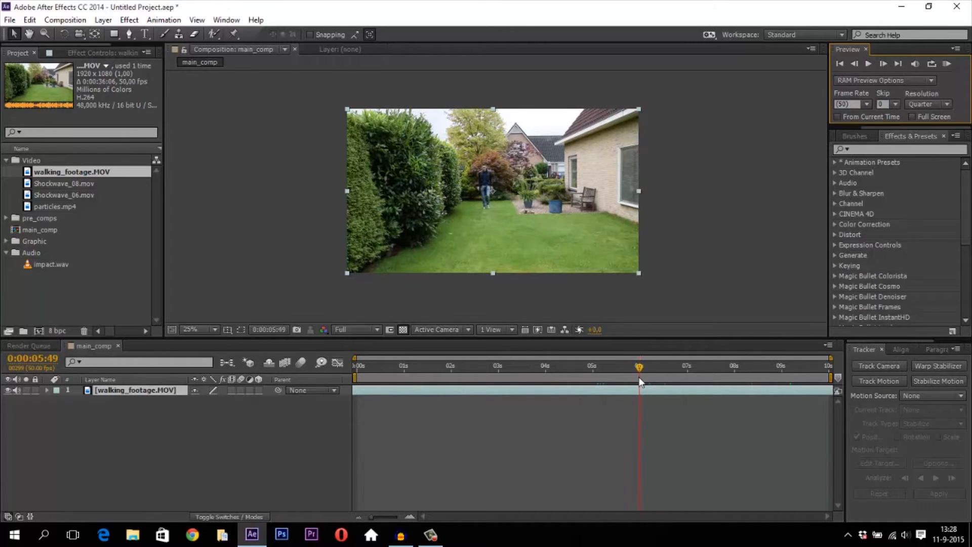
{"action": "key", "text": "alt+["}
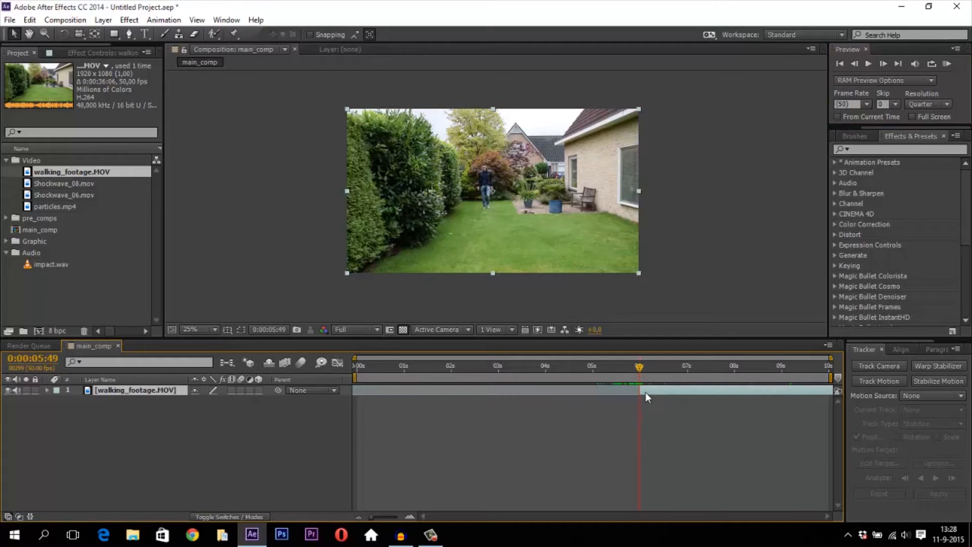
{"action": "left_click_drag", "start_coordinate": [646, 393], "coordinate": [368, 387]}
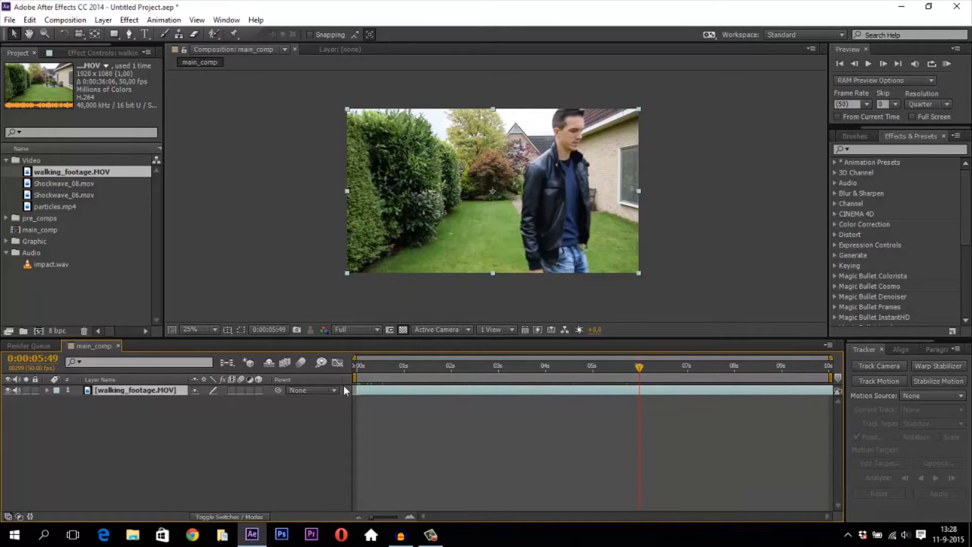
Scrub from the start to the jump at 0:00:02:26 and duplicate the walking_footage.MOV layer.
{"action": "left_click_drag", "start_coordinate": [362, 369], "coordinate": [345, 365]}
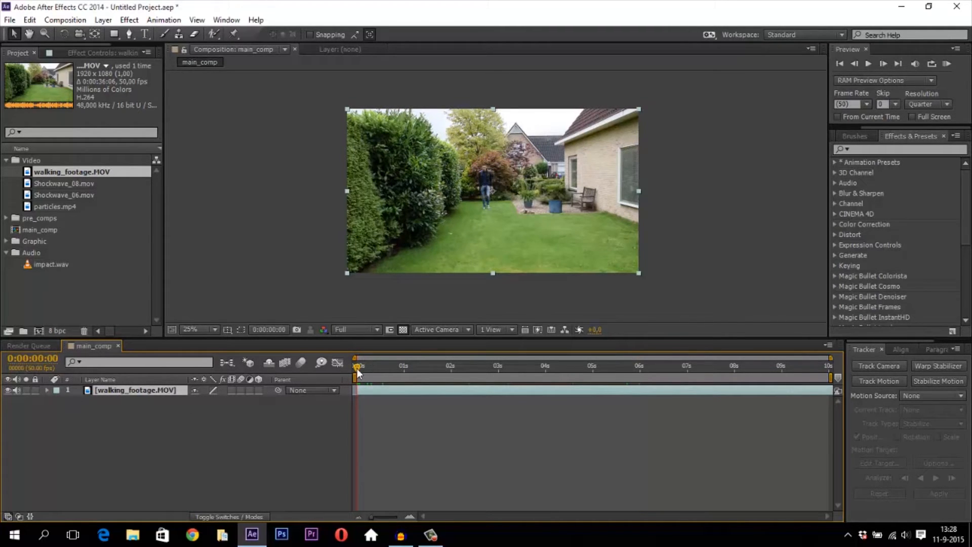
{"action": "left_click_drag", "start_coordinate": [356, 369], "coordinate": [476, 367]}
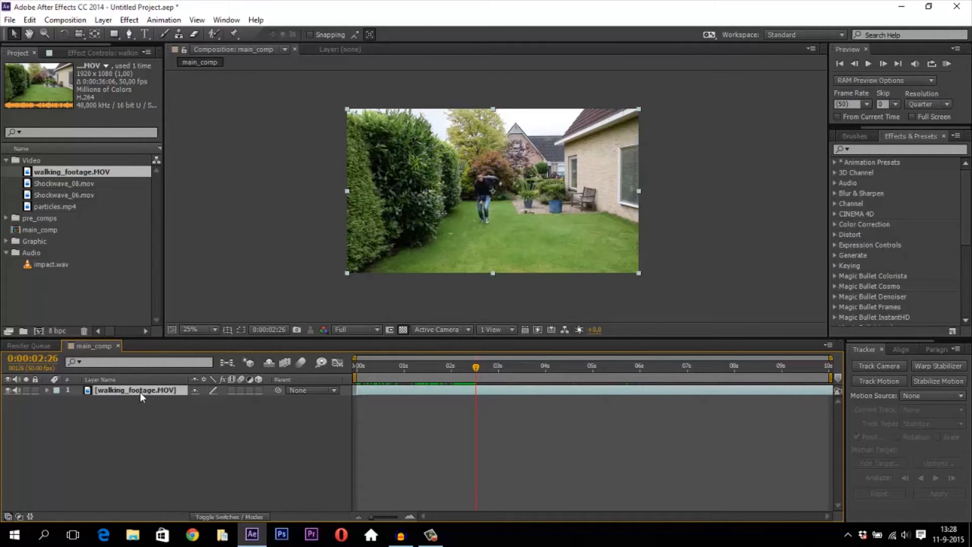
{"action": "key", "text": "ctrl+d"}
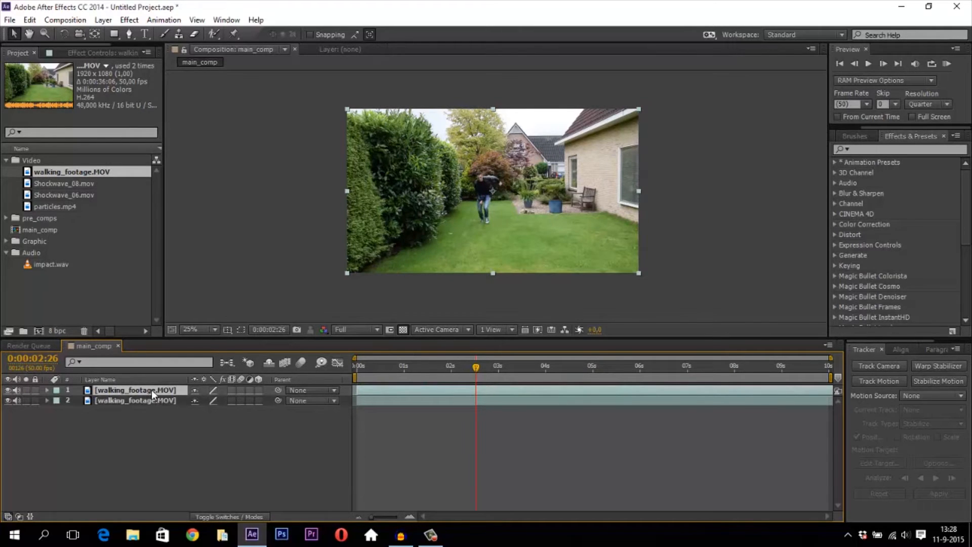
{"action": "left_click_drag", "start_coordinate": [151, 390], "coordinate": [149, 405]}
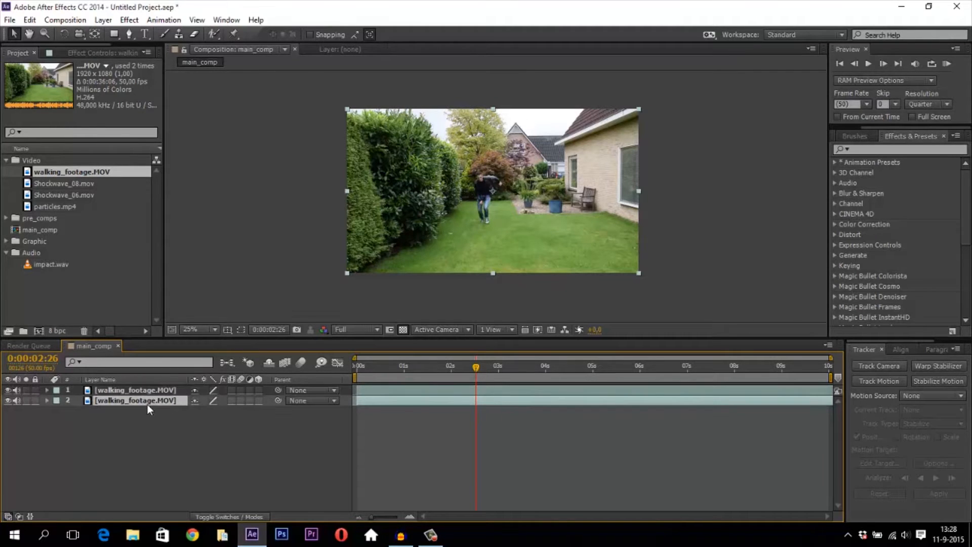
Rename the lower footage layer to background and the upper one to jump_part_1.
{"action": "right_click", "coordinate": [147, 404]}
{"action": "left_click", "coordinate": [182, 514]}
{"action": "type", "text": "background"}
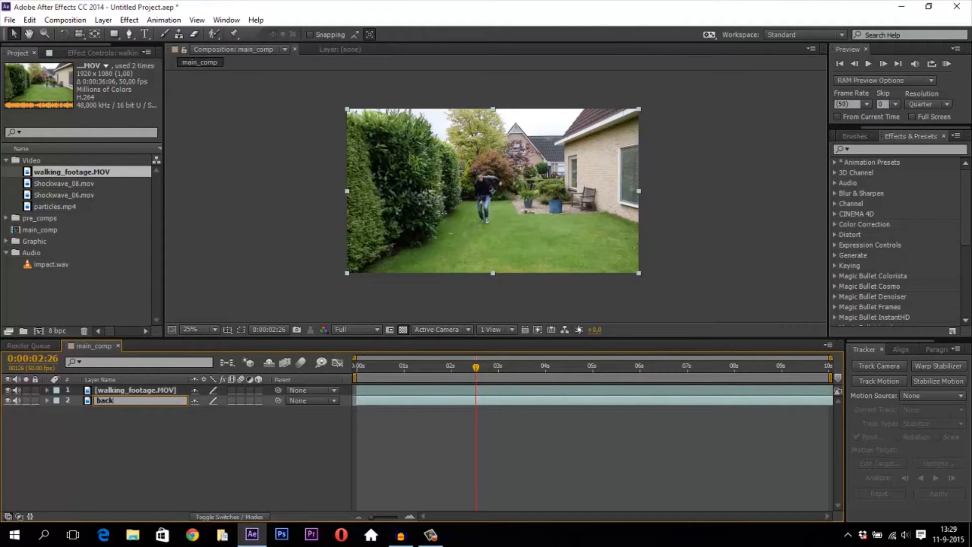
{"action": "key", "text": "Return"}
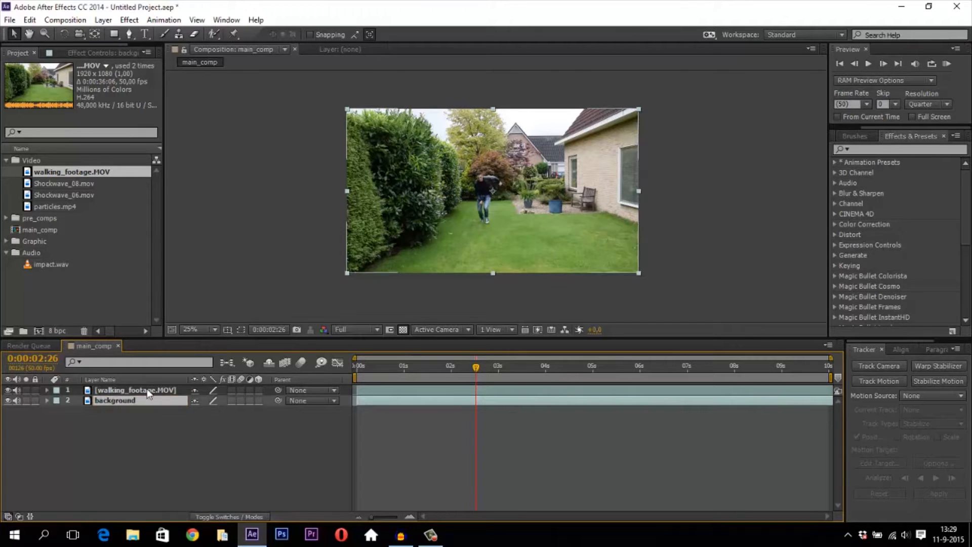
{"action": "right_click", "coordinate": [147, 389]}
{"action": "left_click", "coordinate": [192, 514]}
{"action": "type", "text": "jum"}
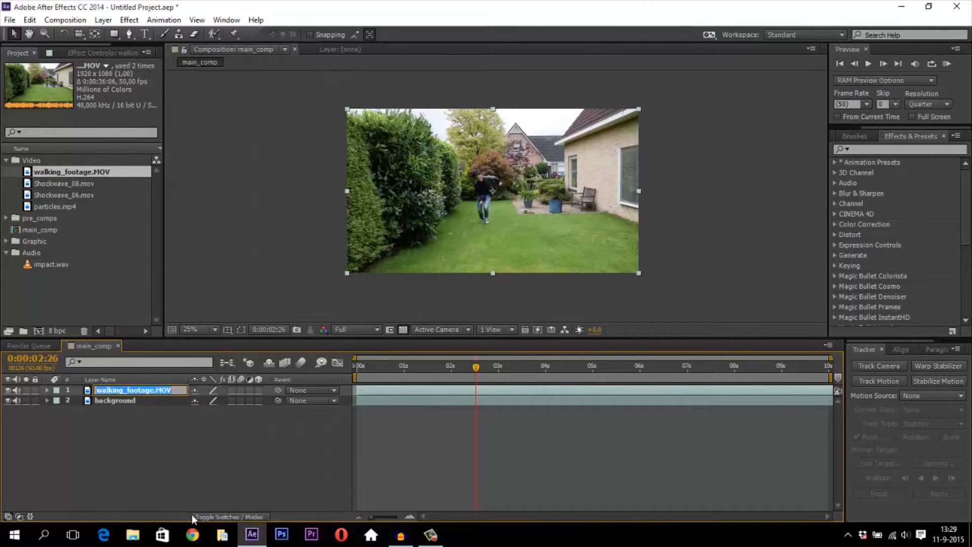
{"action": "type", "text": "p_part_1"}
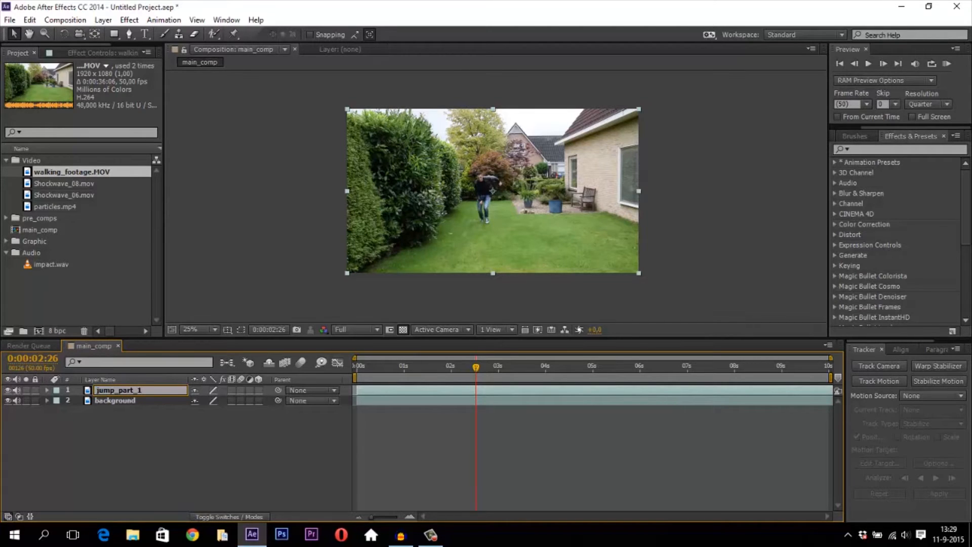
{"action": "left_click", "coordinate": [194, 447]}
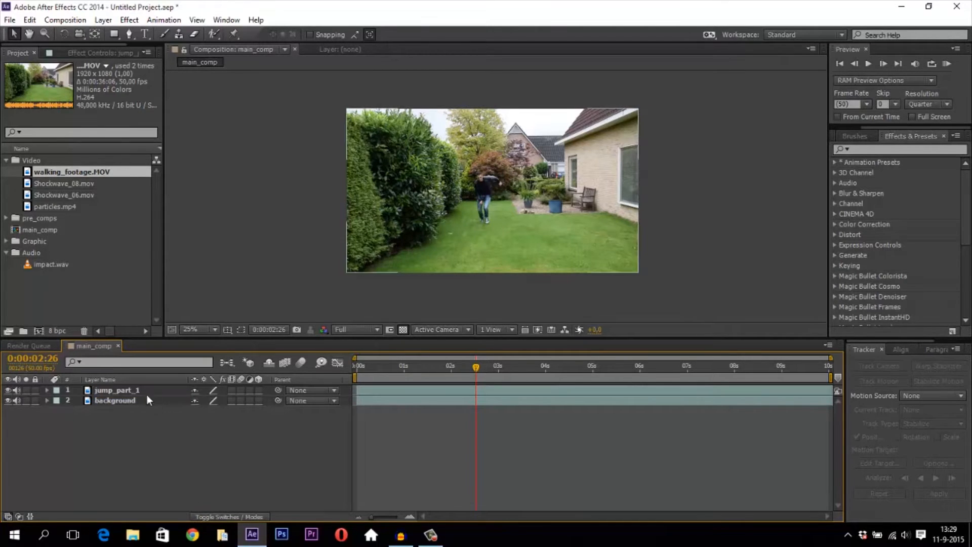
Trim the end of the jump_part_1 layer at 0:00:02:26 and step two frames past the cut.
{"action": "left_click", "coordinate": [162, 392]}
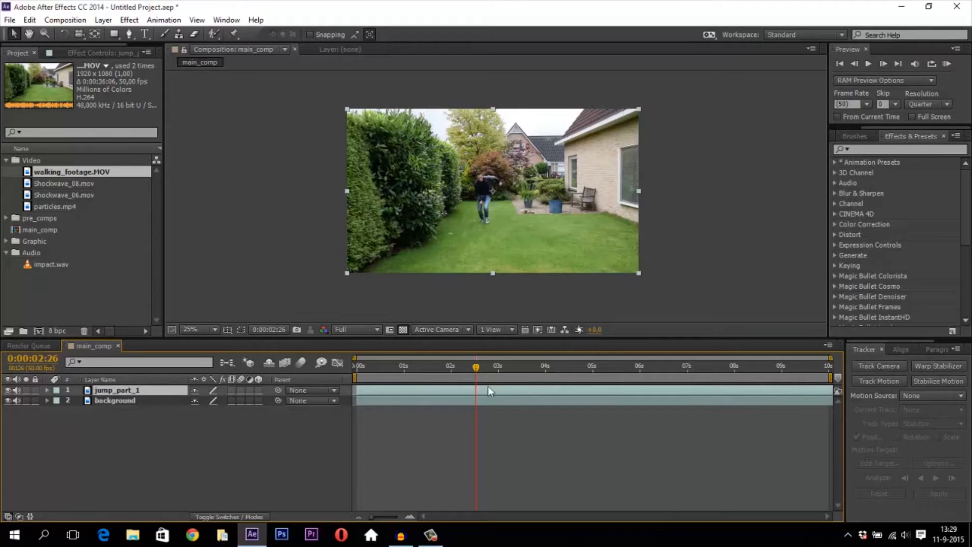
{"action": "key", "text": "alt+bracketright"}
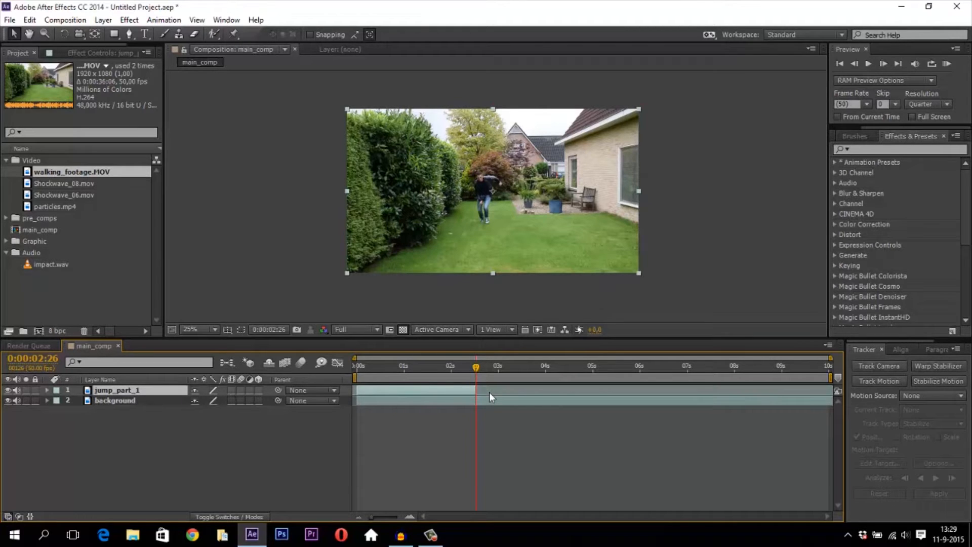
{"action": "left_click", "coordinate": [476, 367]}
{"action": "key", "text": "Page_Down"}
{"action": "key", "text": "Page_Down"}
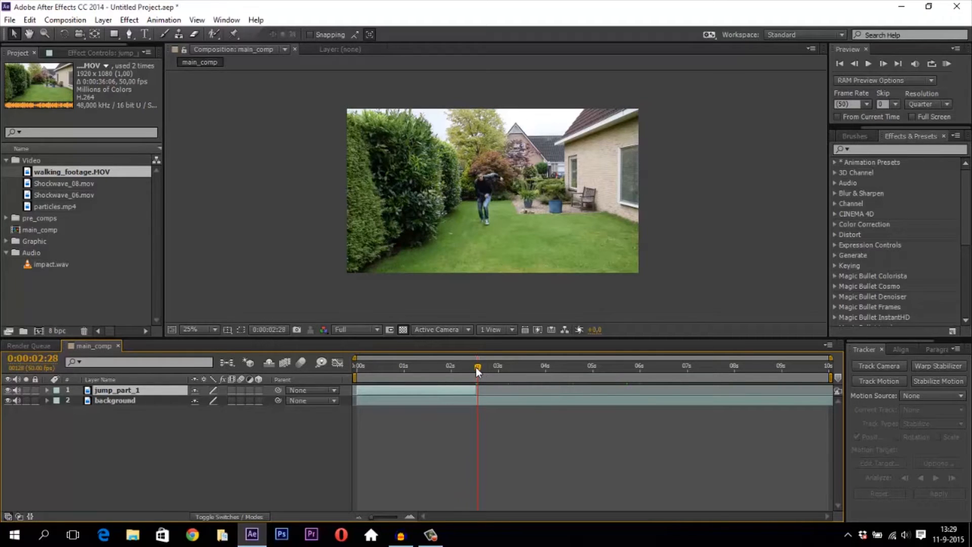
Find the empty-garden part of the background layer and trim the layer's start at 0:00:07:01.
{"action": "left_click", "coordinate": [519, 402]}
{"action": "left_click", "coordinate": [526, 369]}
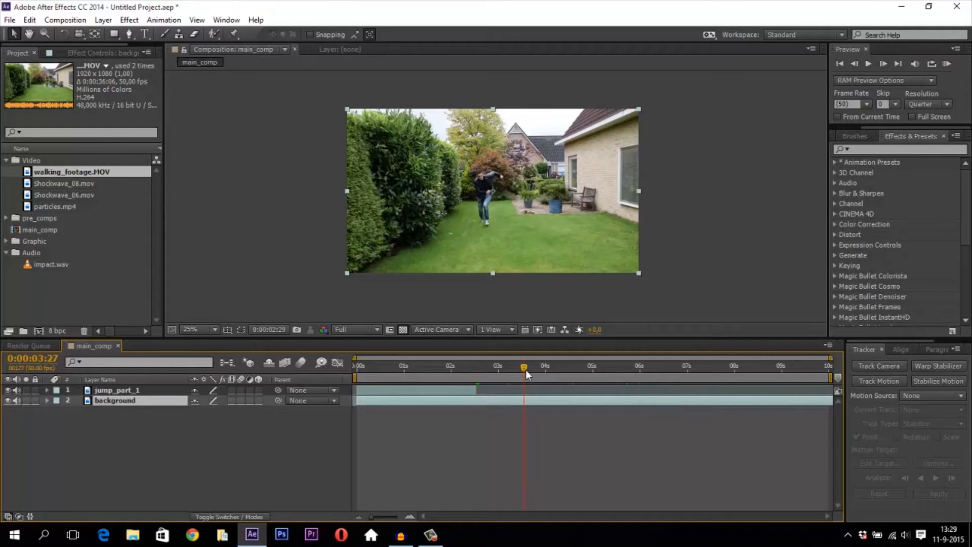
{"action": "left_click", "coordinate": [564, 366]}
{"action": "left_click", "coordinate": [604, 365]}
{"action": "left_click", "coordinate": [645, 368]}
{"action": "left_click", "coordinate": [673, 366]}
{"action": "left_click", "coordinate": [687, 367]}
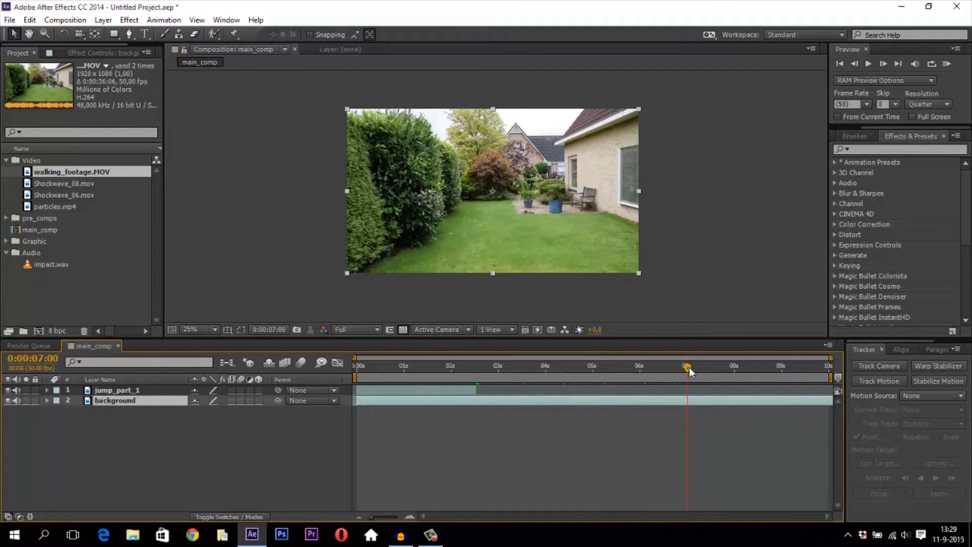
{"action": "left_click_drag", "start_coordinate": [694, 366], "coordinate": [688, 367]}
{"action": "key", "text": "alt+bracketleft"}
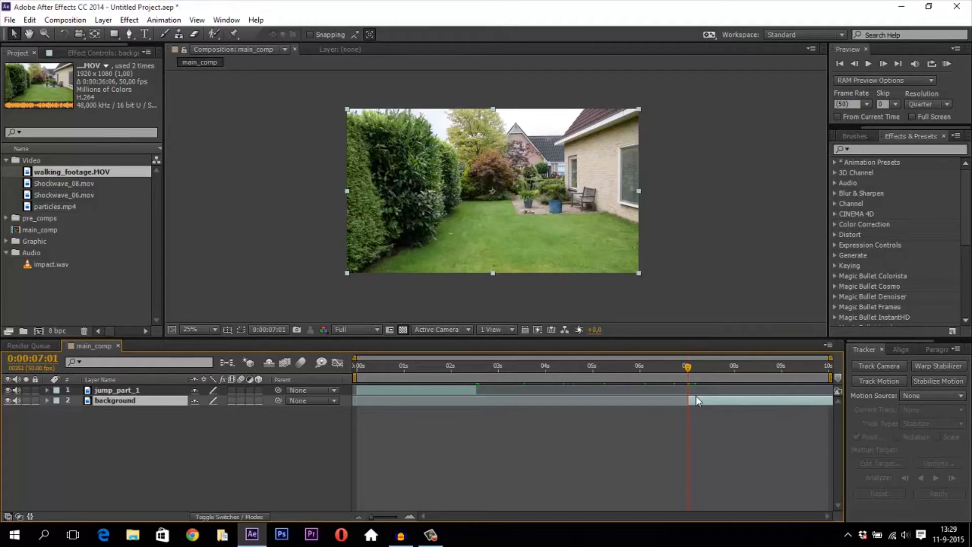
Slide the trimmed background layer earlier so it begins where jump_part_1 ends.
{"action": "left_click_drag", "start_coordinate": [697, 400], "coordinate": [606, 400]}
{"action": "left_click_drag", "start_coordinate": [501, 402], "coordinate": [487, 402]}
{"action": "left_click", "coordinate": [474, 365]}
{"action": "left_click_drag", "start_coordinate": [475, 365], "coordinate": [476, 367]}
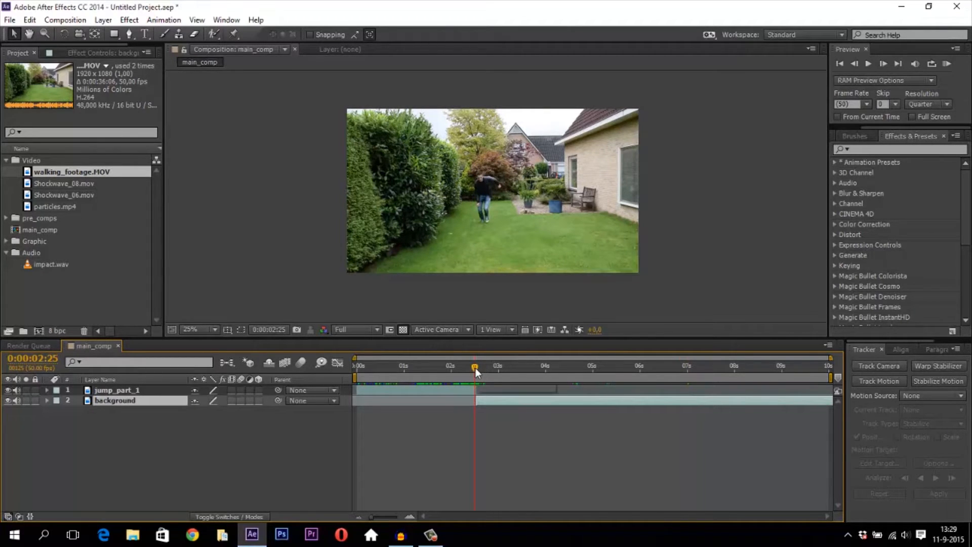
RAM-preview the disappearance with a work area from 0:00:02:12 to about 0:00:03:01, and extend the work area's start earlier.
{"action": "left_click_drag", "start_coordinate": [475, 368], "coordinate": [463, 366]}
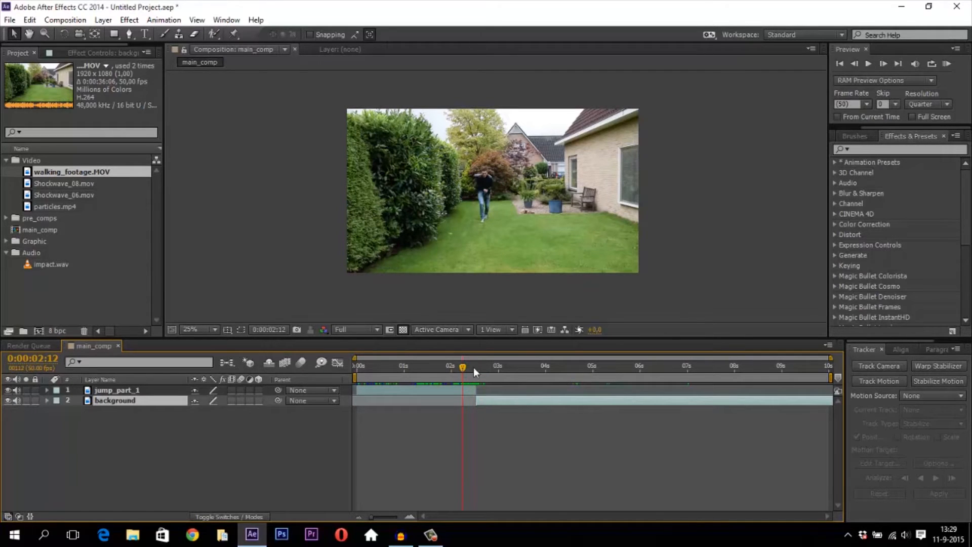
{"action": "key", "text": "b"}
{"action": "left_click", "coordinate": [500, 368]}
{"action": "key", "text": "n"}
{"action": "key", "text": "KP_0"}
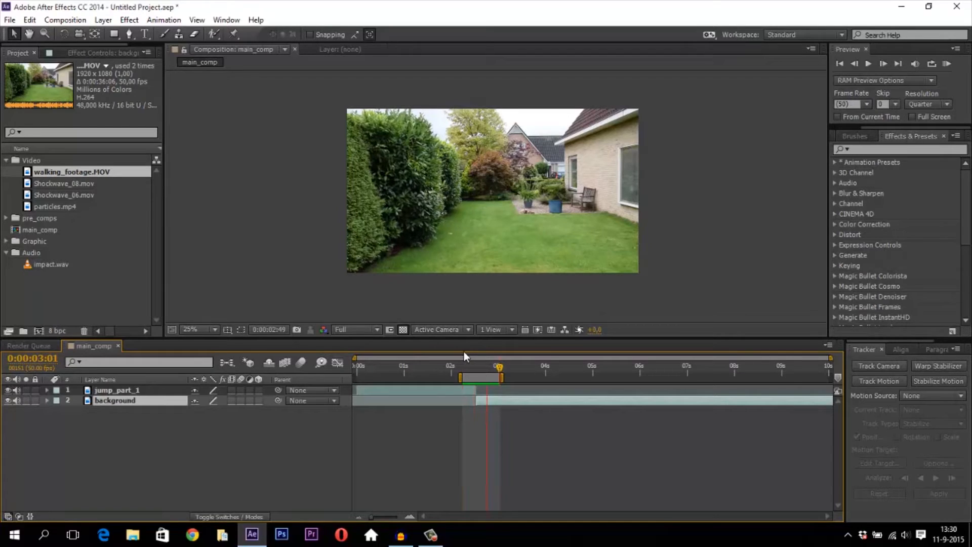
{"action": "key", "text": "space"}
{"action": "left_click_drag", "start_coordinate": [460, 377], "coordinate": [394, 378]}
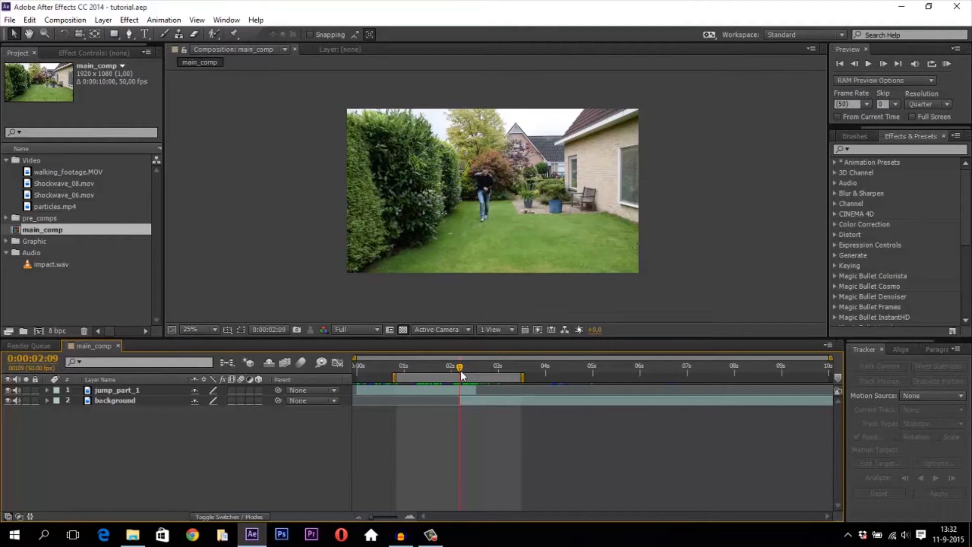
Shift the background layer so it starts at 0:00:02:13, overlapping the end of jump_part_1, with the timeline magnified around that frame.
{"action": "left_click_drag", "start_coordinate": [461, 371], "coordinate": [485, 403]}
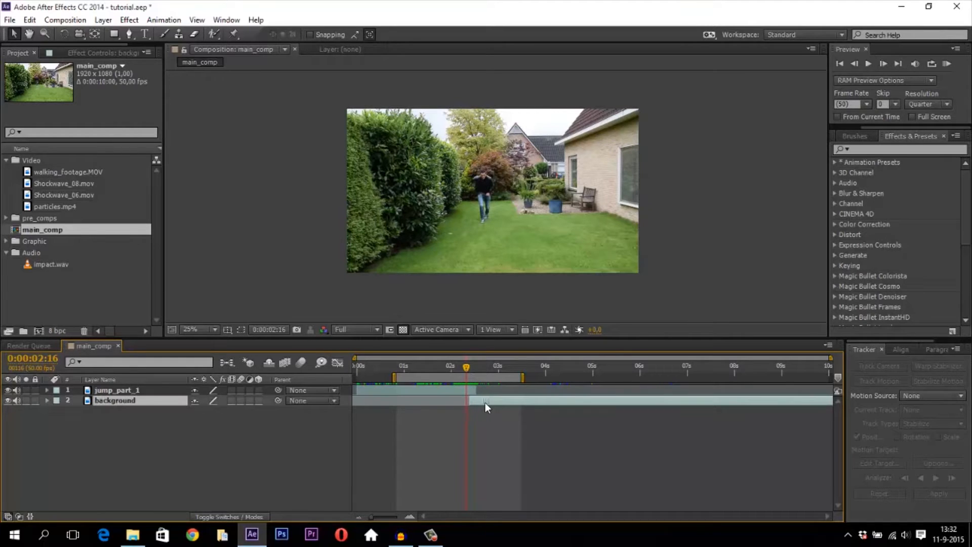
{"action": "left_click_drag", "start_coordinate": [465, 369], "coordinate": [469, 369]}
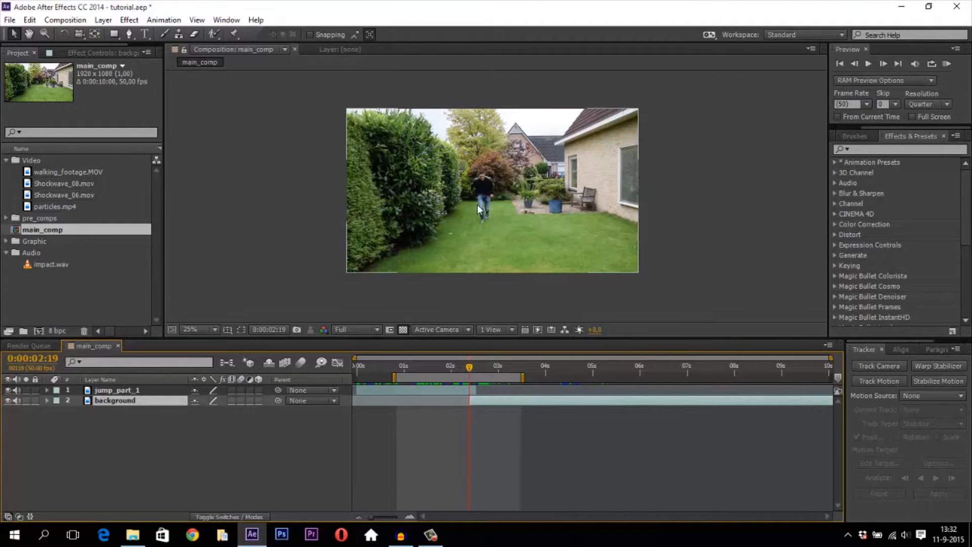
{"action": "scroll", "coordinate": [477, 204], "scroll_direction": "up", "scroll_amount": 2}
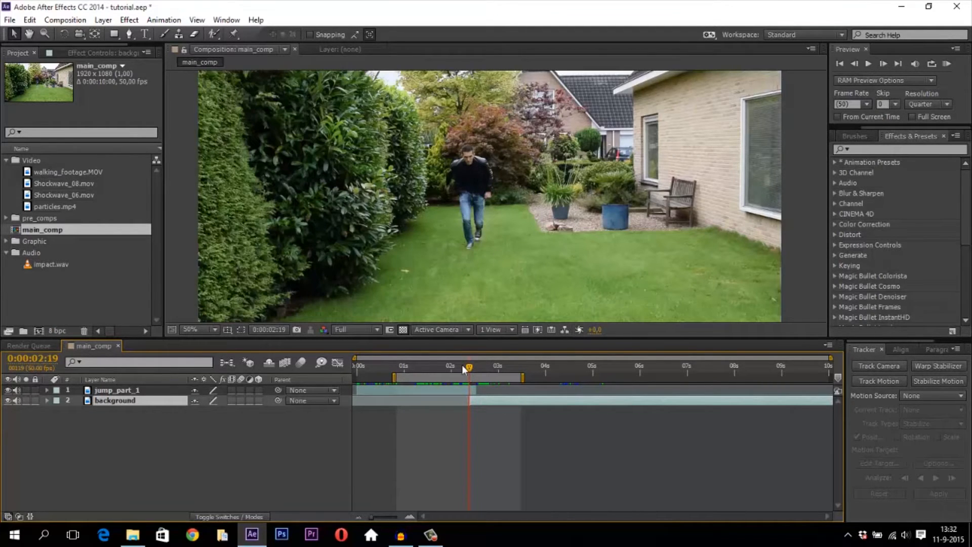
{"action": "left_click_drag", "start_coordinate": [469, 369], "coordinate": [464, 369]}
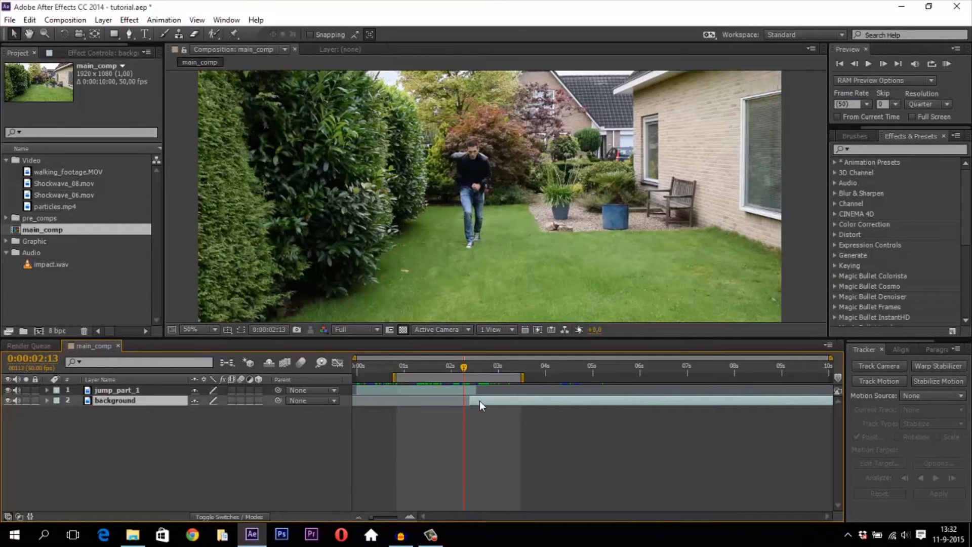
{"action": "left_click_drag", "start_coordinate": [478, 401], "coordinate": [475, 402]}
{"action": "key", "text": "equal"}
{"action": "key", "text": "equal"}
{"action": "key", "text": "equal"}
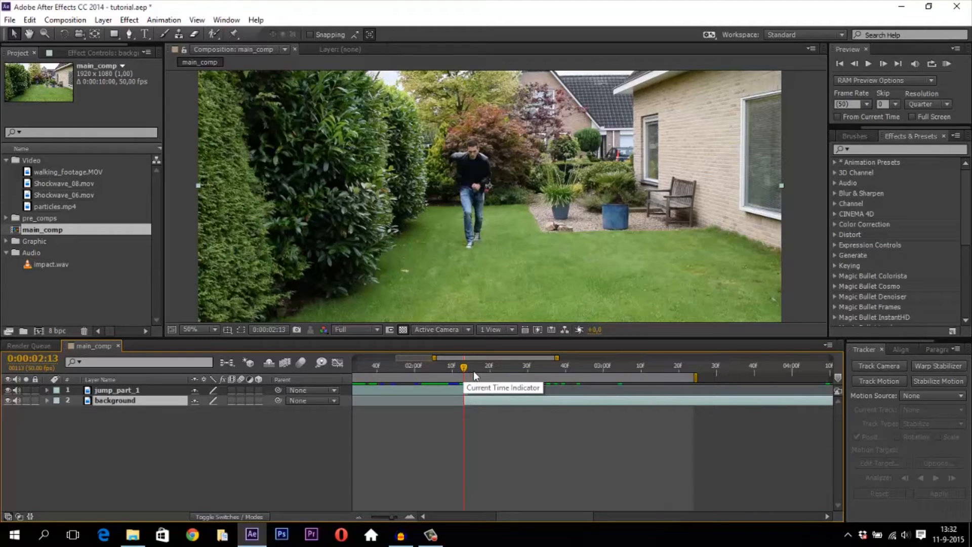
Duplicate the jump_part_1 layer with the whole ten-second timeline in view.
{"action": "left_click", "coordinate": [569, 366]}
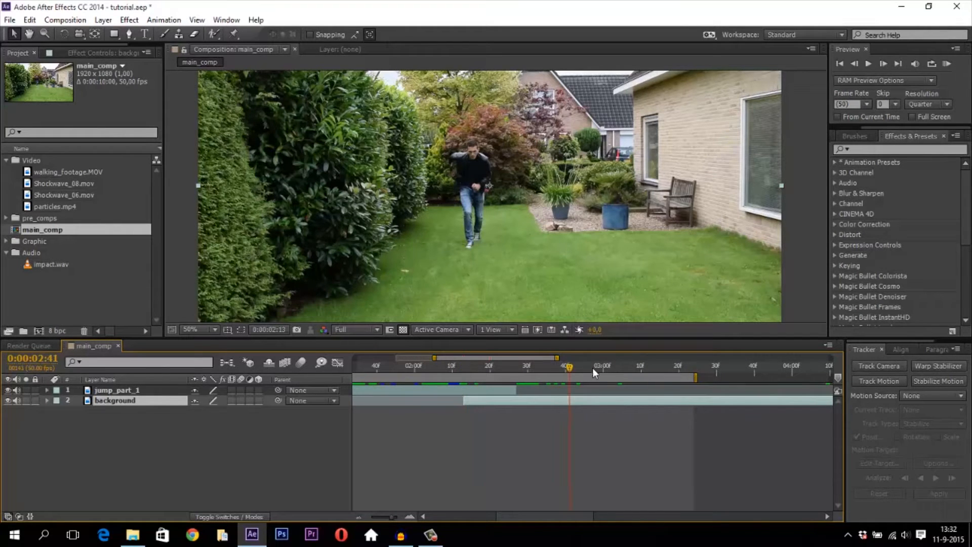
{"action": "left_click", "coordinate": [470, 371]}
{"action": "key", "text": "minus"}
{"action": "key", "text": "minus"}
{"action": "key", "text": "minus"}
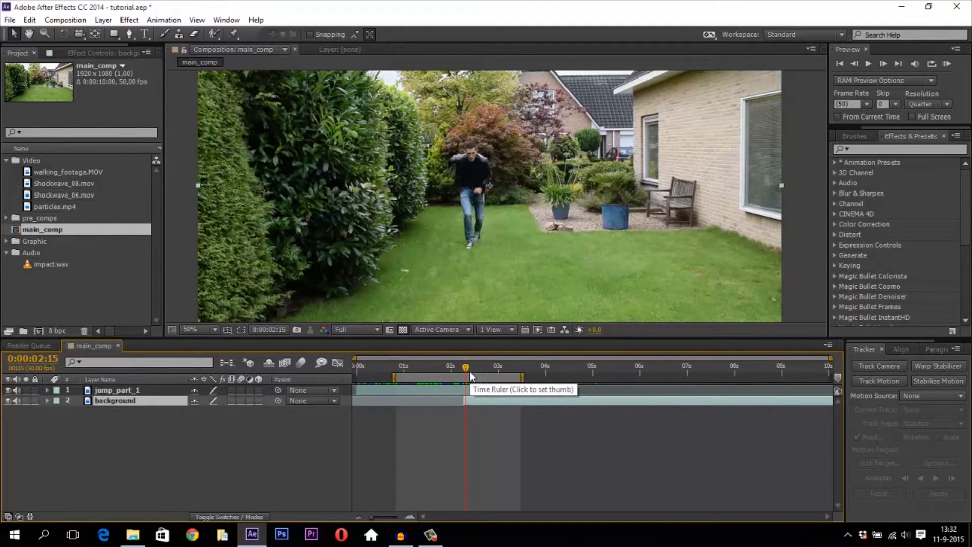
{"action": "left_click", "coordinate": [372, 391]}
{"action": "key", "text": "alt+bracketright"}
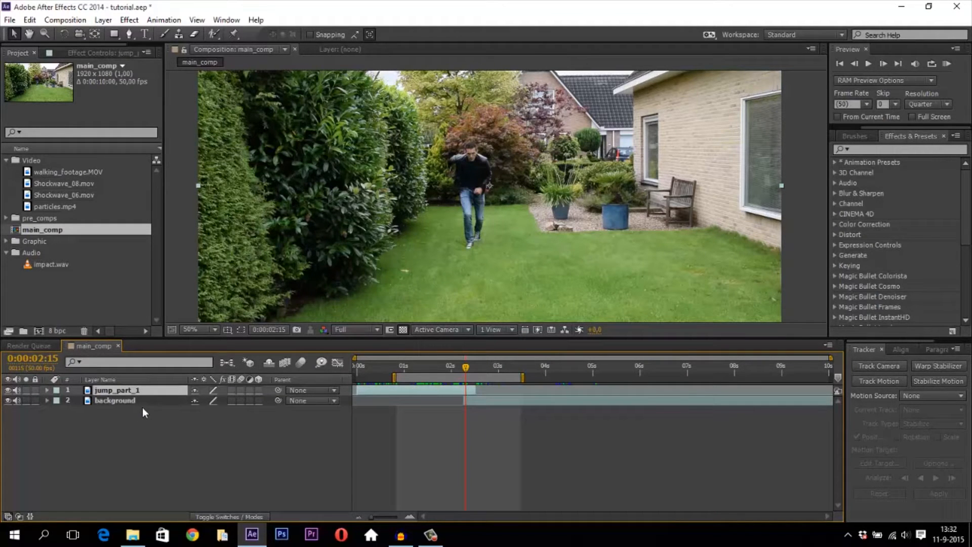
{"action": "key", "text": "ctrl+d"}
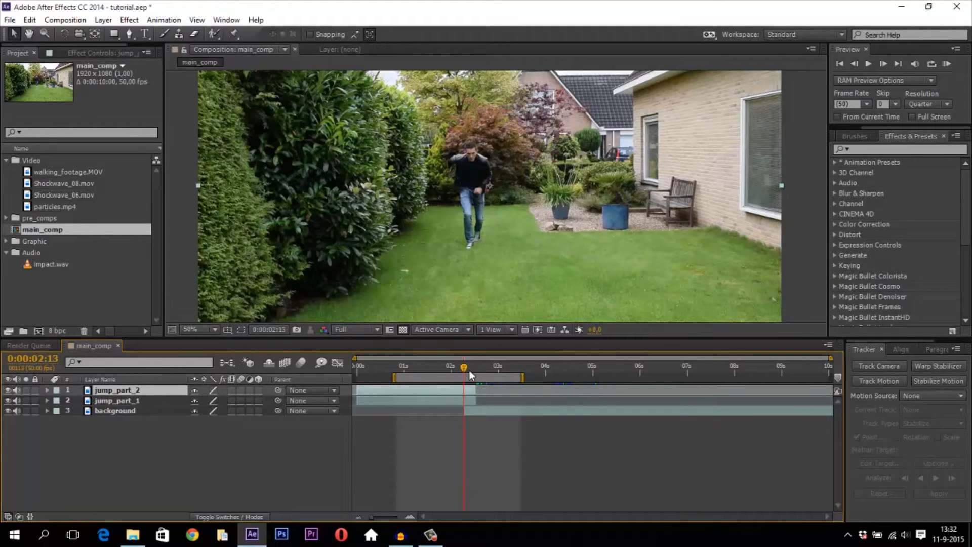
Extend the end of the duplicate jump layer to about 0:00:05:00 and trim its start to 0:00:02:26.
{"action": "left_click_drag", "start_coordinate": [469, 369], "coordinate": [476, 370]}
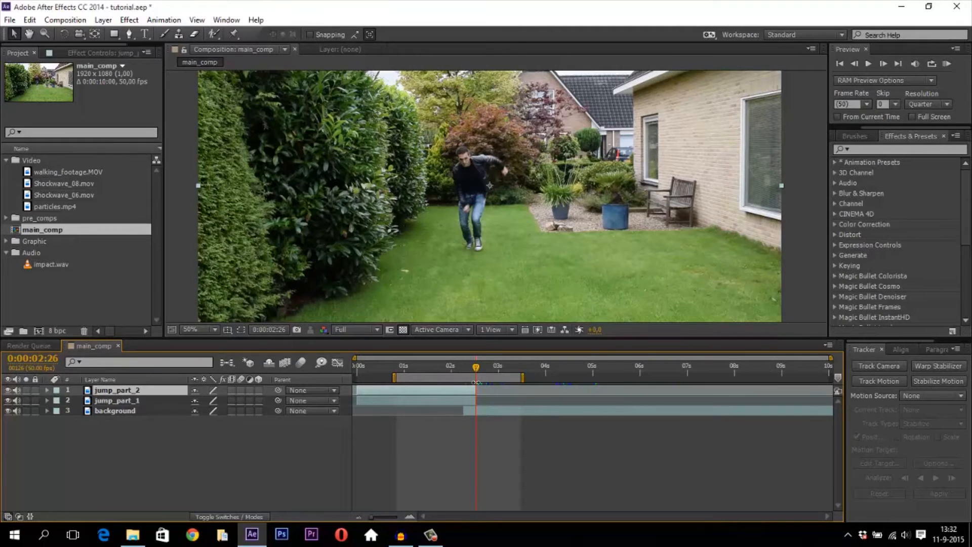
{"action": "left_click_drag", "start_coordinate": [476, 382], "coordinate": [595, 391]}
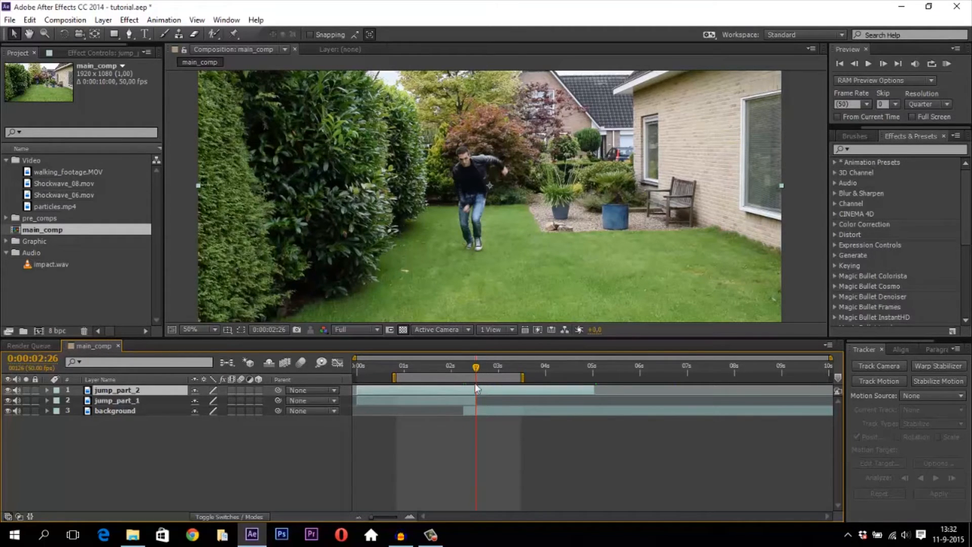
{"action": "key", "text": "alt+bracketleft"}
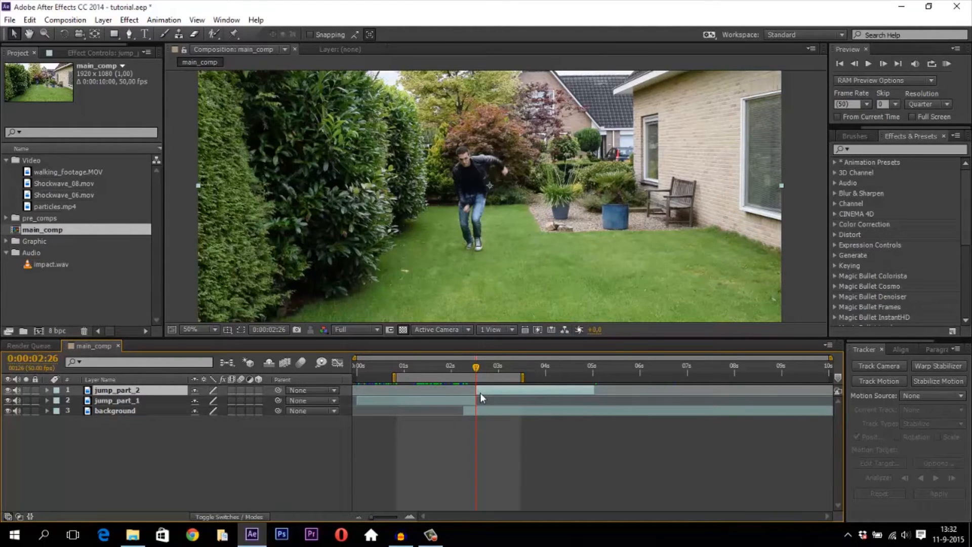
{"action": "left_click_drag", "start_coordinate": [476, 366], "coordinate": [506, 366]}
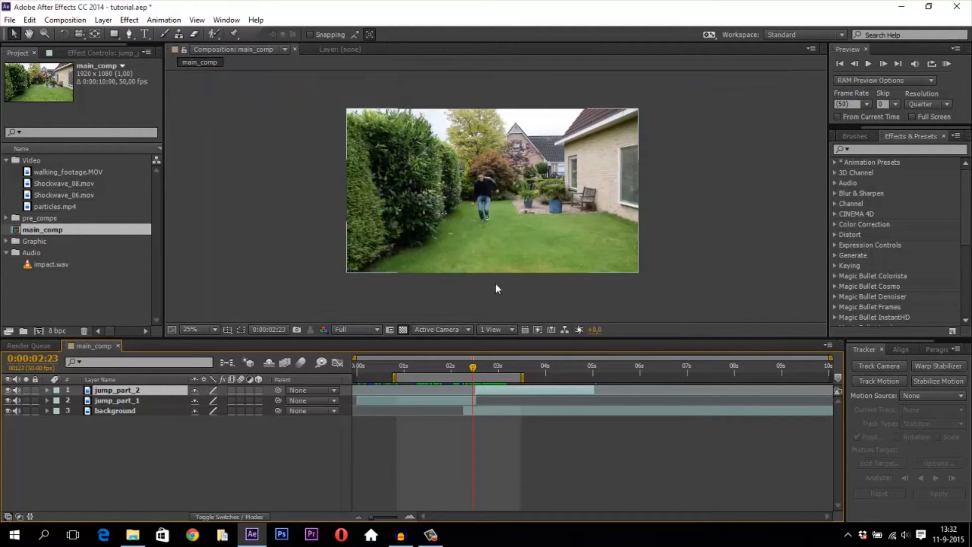
Rename the duplicate jump layer plants_moving, with the current time at 0:00:02:26.
{"action": "left_click_drag", "start_coordinate": [473, 369], "coordinate": [479, 368]}
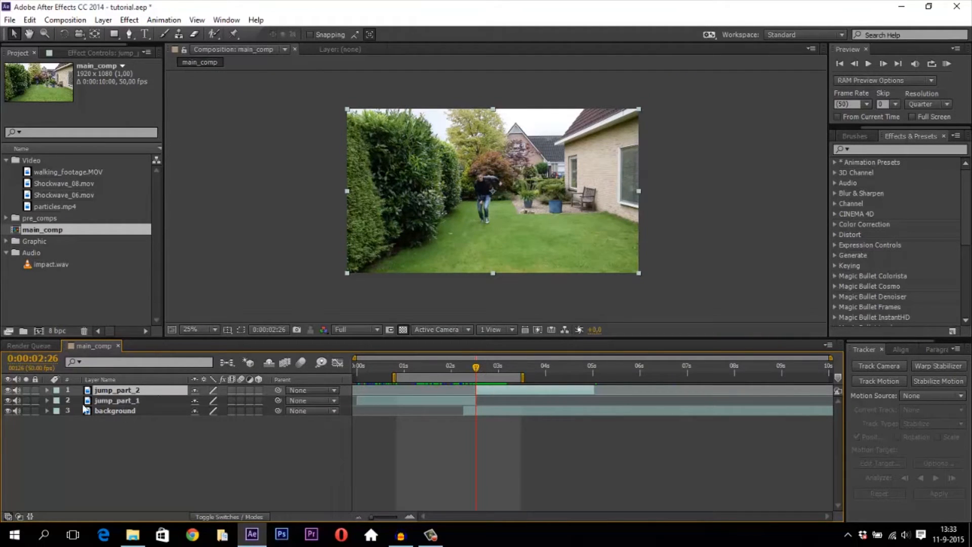
{"action": "right_click", "coordinate": [132, 390]}
{"action": "left_click", "coordinate": [154, 516]}
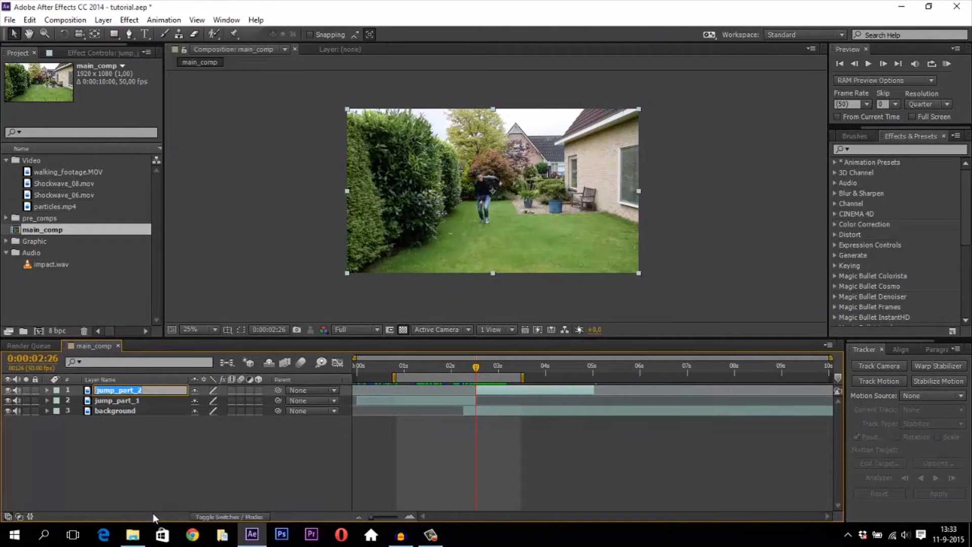
{"action": "type", "text": "plants_moving"}
{"action": "key", "text": "Return"}
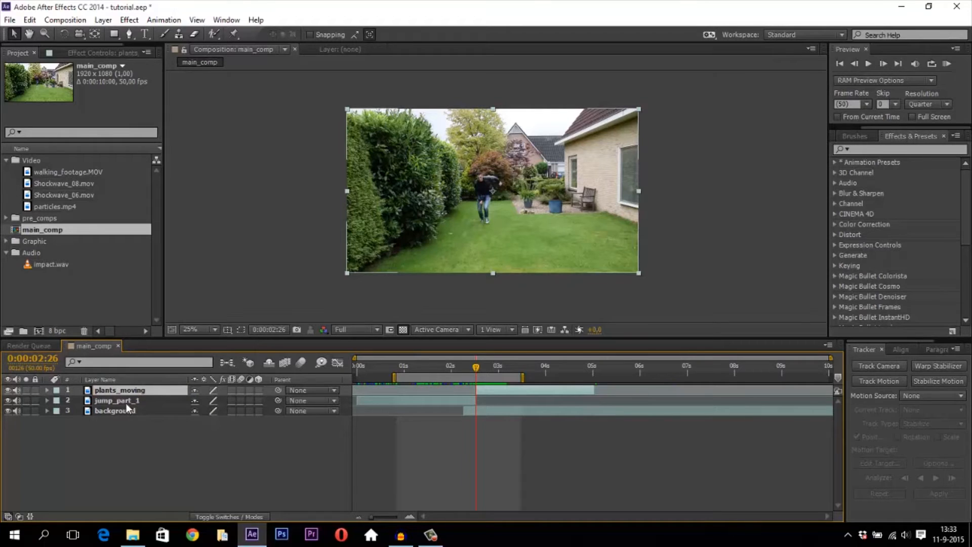
Draw a closed Pen mask on plants_moving along the hedge and over the red bush, enclosing the man, lawn and house beyond the frame edges.
{"action": "left_click", "coordinate": [130, 35]}
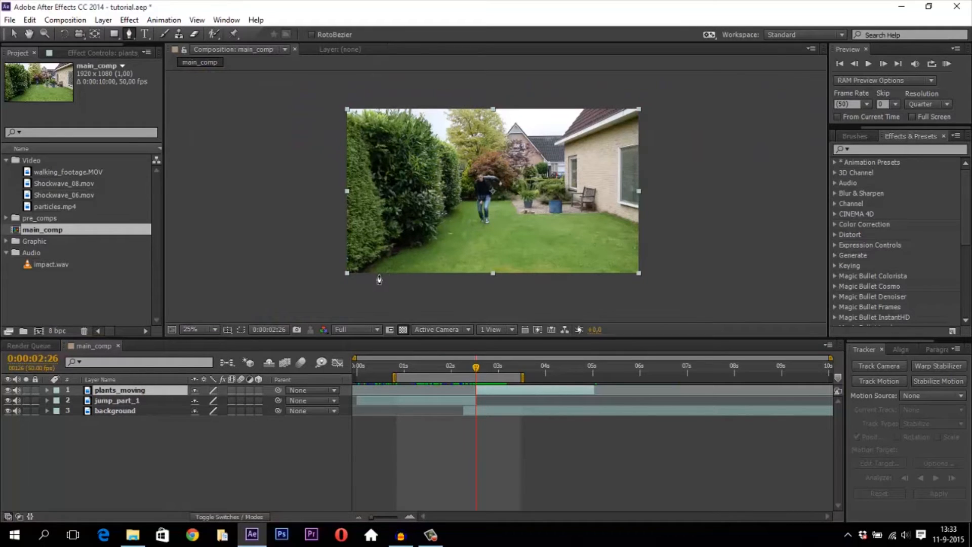
{"action": "left_click", "coordinate": [379, 274]}
{"action": "left_click", "coordinate": [408, 252]}
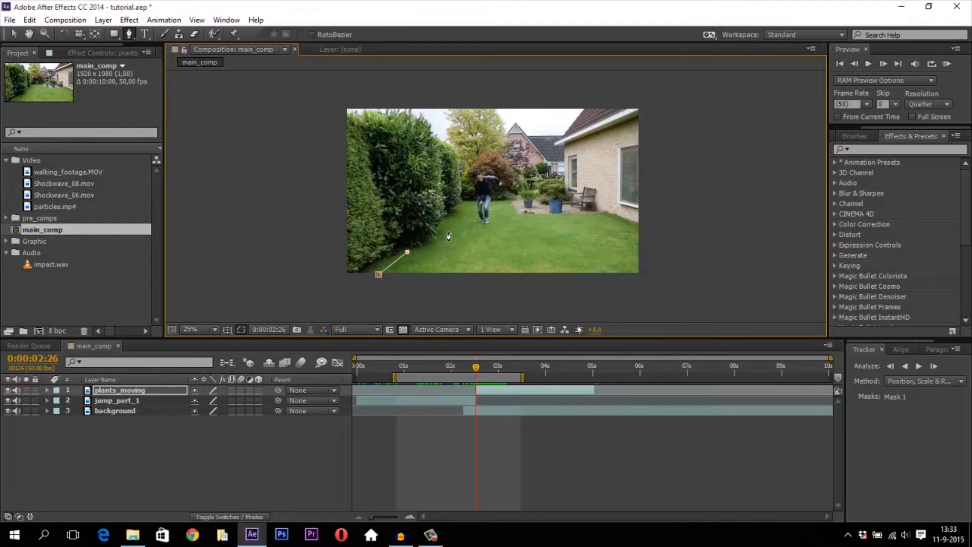
{"action": "left_click", "coordinate": [438, 247]}
{"action": "left_click", "coordinate": [451, 223]}
{"action": "left_click", "coordinate": [455, 211]}
{"action": "left_click", "coordinate": [463, 197]}
{"action": "left_click", "coordinate": [462, 171]}
{"action": "left_click_drag", "start_coordinate": [490, 151], "coordinate": [501, 153]}
{"action": "left_click", "coordinate": [514, 166]}
{"action": "left_click", "coordinate": [572, 101]}
{"action": "left_click", "coordinate": [671, 88]}
{"action": "left_click", "coordinate": [674, 263]}
{"action": "left_click", "coordinate": [656, 303]}
{"action": "left_click", "coordinate": [455, 317]}
{"action": "left_click", "coordinate": [379, 274]}
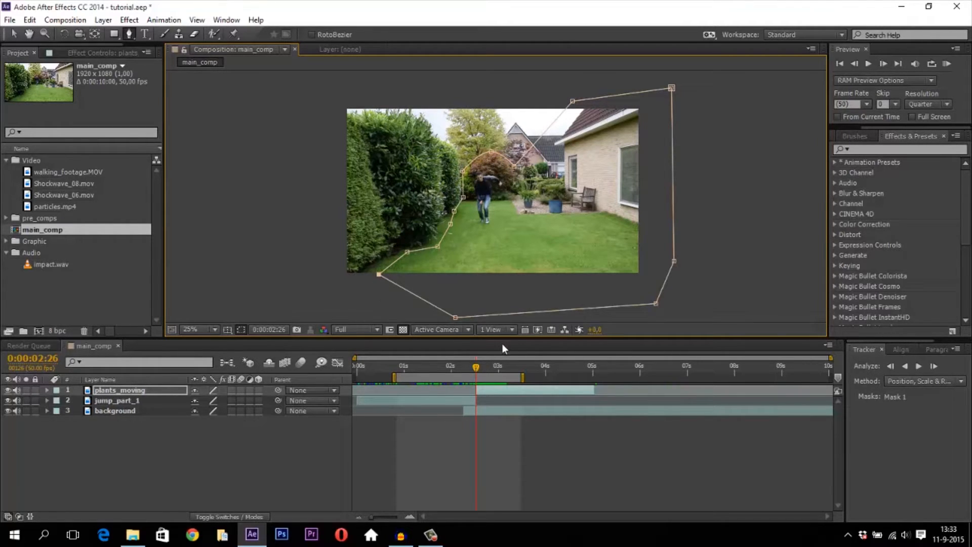
Invert Mask 1 on plants_moving and scrub past the cut to check that only the surrounding plants come from this layer.
{"action": "left_click_drag", "start_coordinate": [475, 371], "coordinate": [482, 370]}
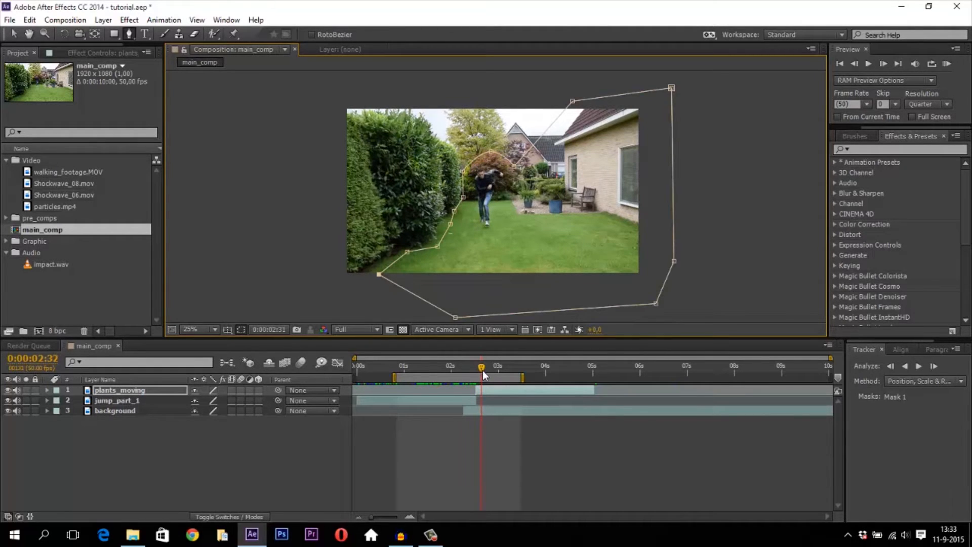
{"action": "left_click", "coordinate": [47, 390]}
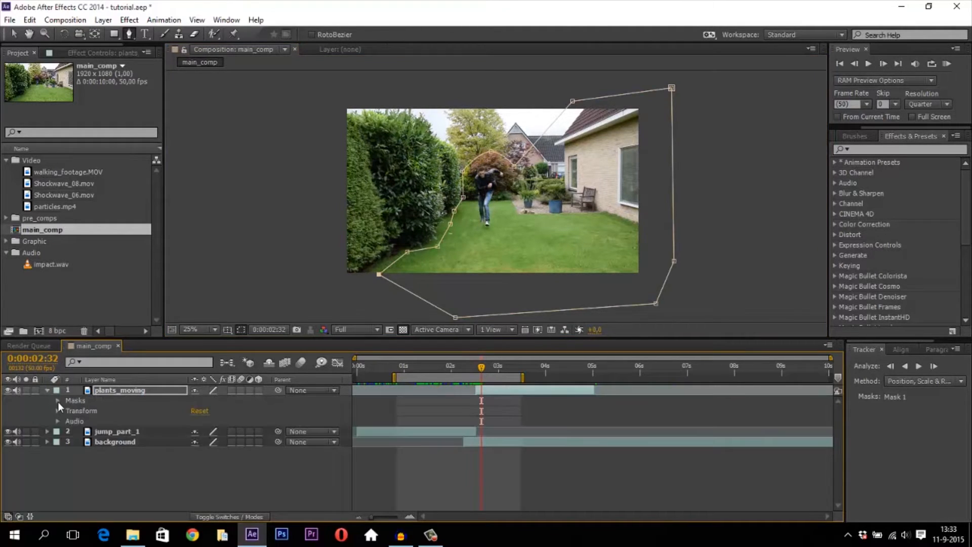
{"action": "left_click", "coordinate": [58, 400]}
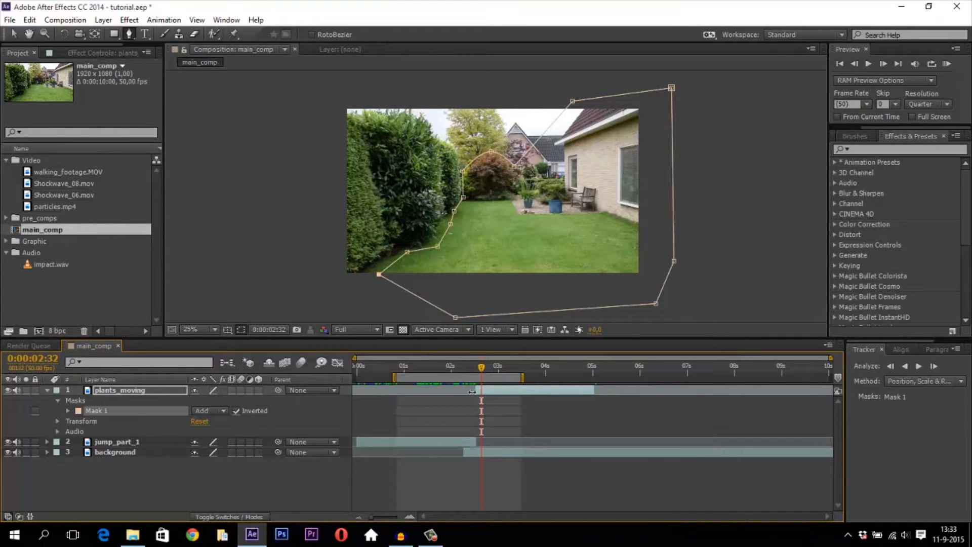
{"action": "mouse_move", "coordinate": [481, 369]}
{"action": "left_mouse_down"}
{"action": "mouse_move", "coordinate": [473, 371]}
{"action": "mouse_move", "coordinate": [494, 370]}
{"action": "left_mouse_up"}
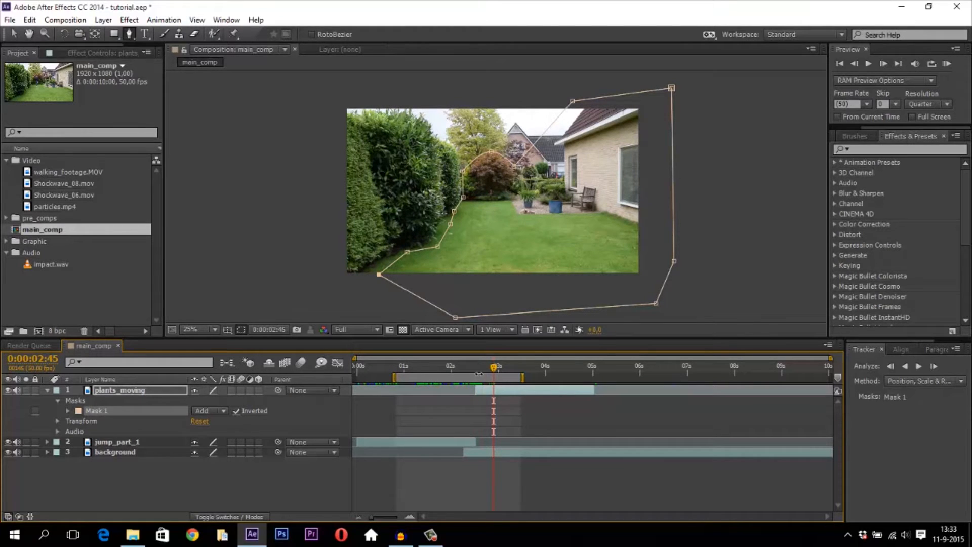
Delete the mask from plants_moving to compare the frame without it, and undo the deletion.
{"action": "left_click", "coordinate": [133, 390]}
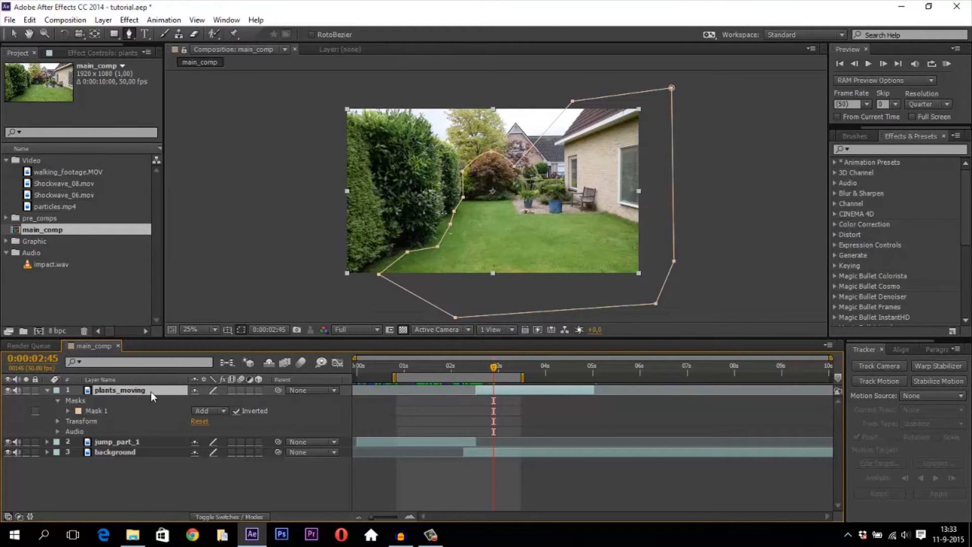
{"action": "left_click", "coordinate": [48, 391]}
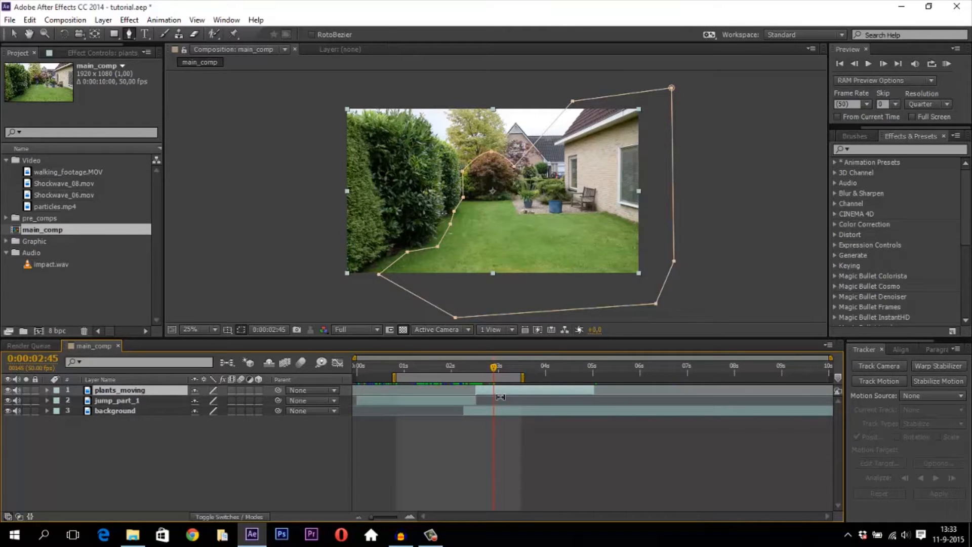
{"action": "left_click", "coordinate": [46, 391]}
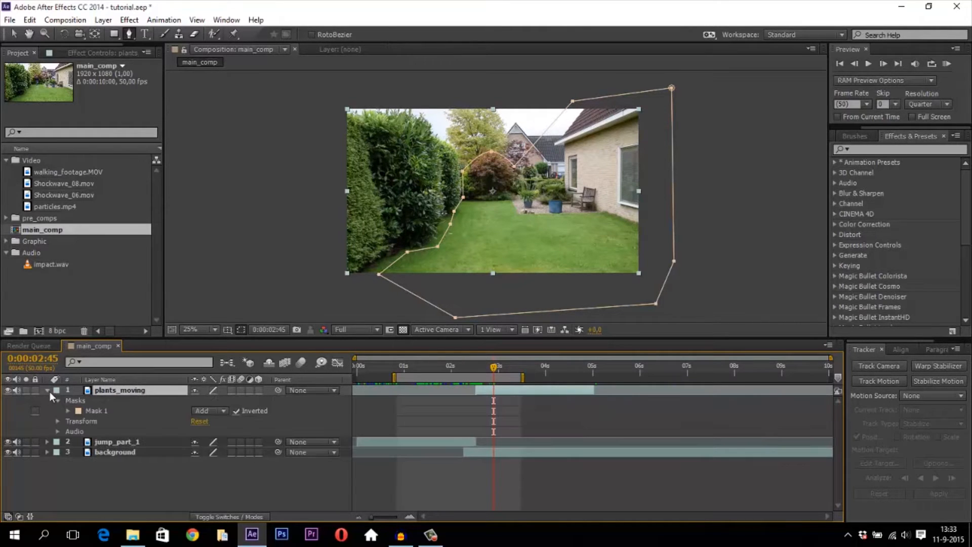
{"action": "left_click", "coordinate": [77, 402]}
{"action": "key", "text": "Delete"}
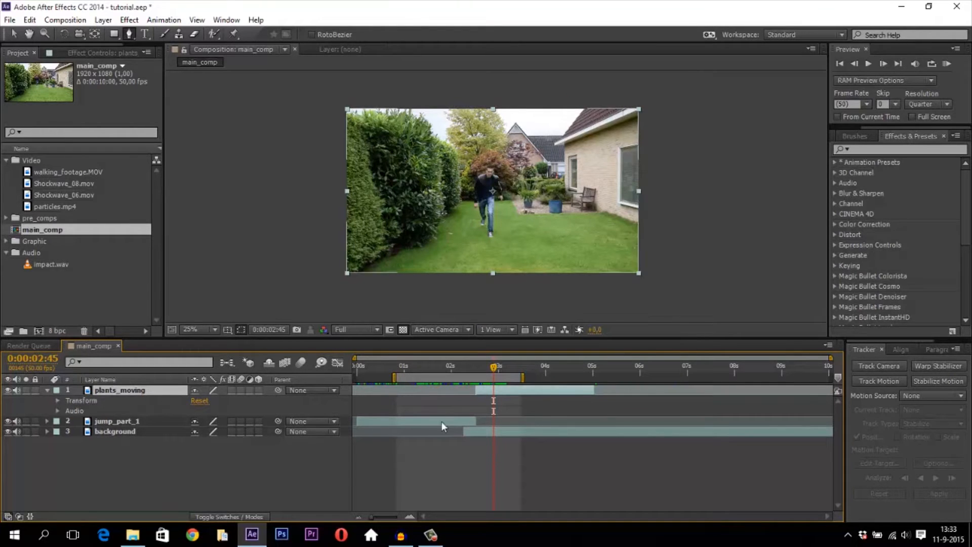
{"action": "key", "text": "ctrl+z"}
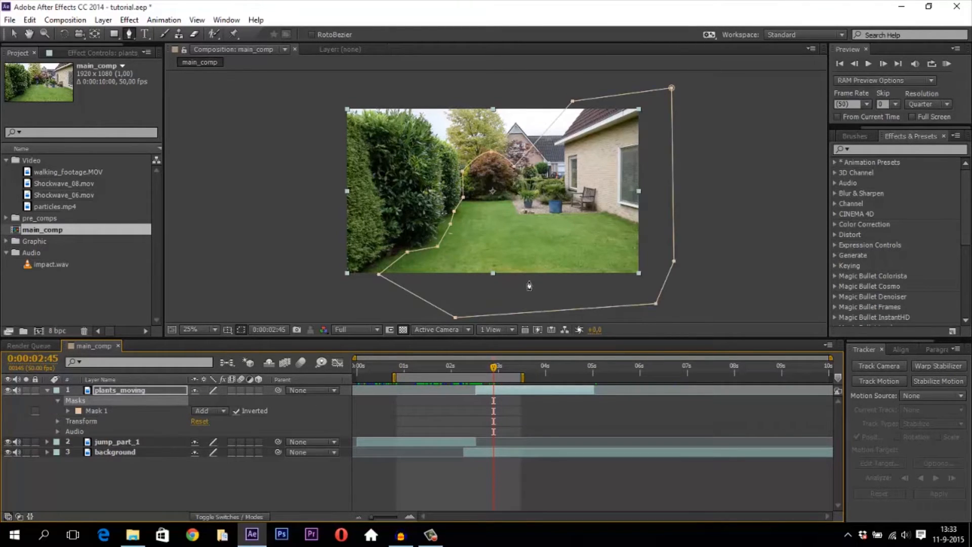
Set the preview work area from 0:00:00:00 to about 0:00:04:42 to cover the jump and the masked plants_moving section.
{"action": "left_click", "coordinate": [503, 451]}
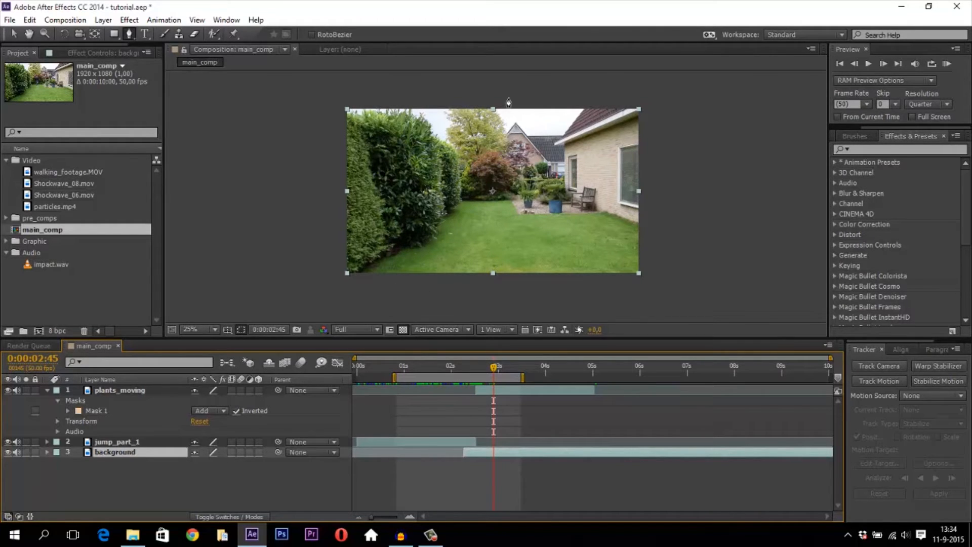
{"action": "left_click", "coordinate": [155, 392]}
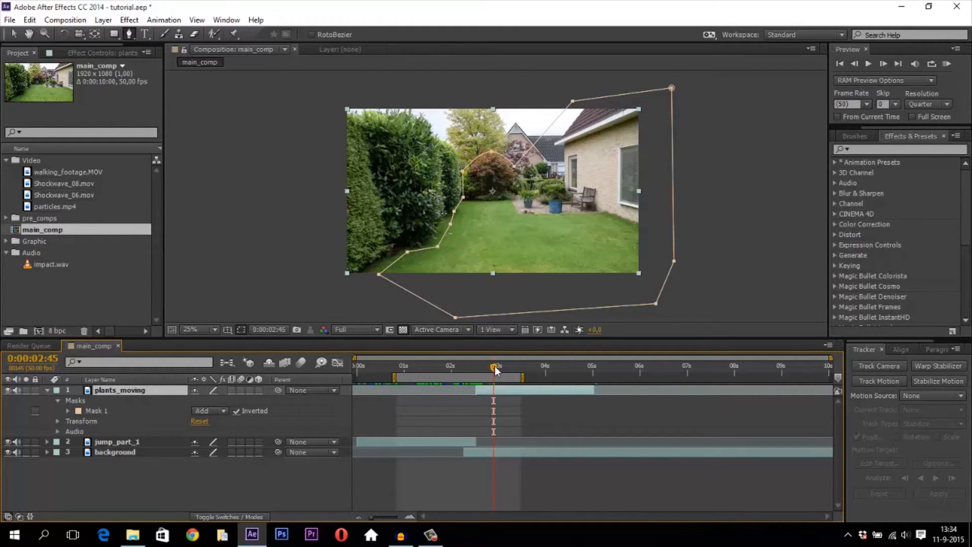
{"action": "left_click_drag", "start_coordinate": [496, 370], "coordinate": [493, 371]}
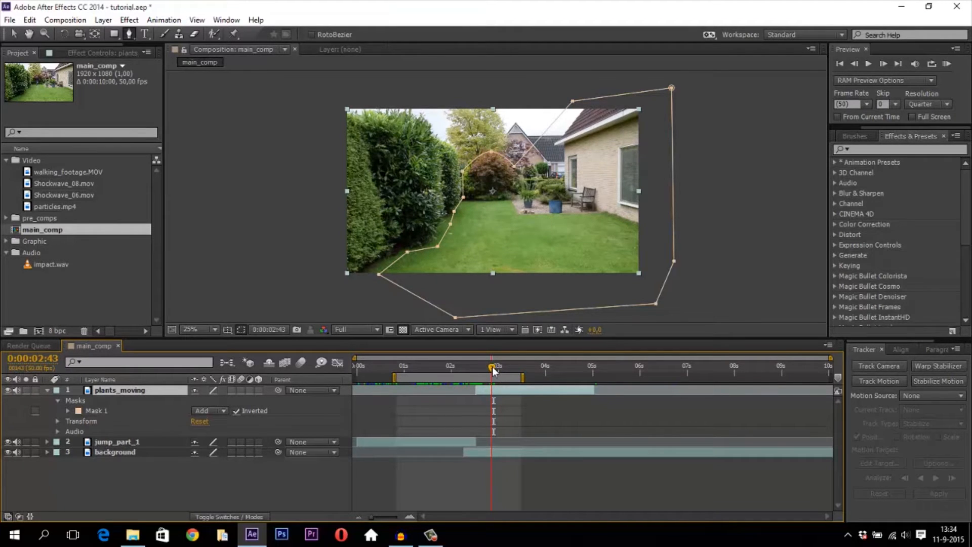
{"action": "left_click_drag", "start_coordinate": [493, 368], "coordinate": [494, 369]}
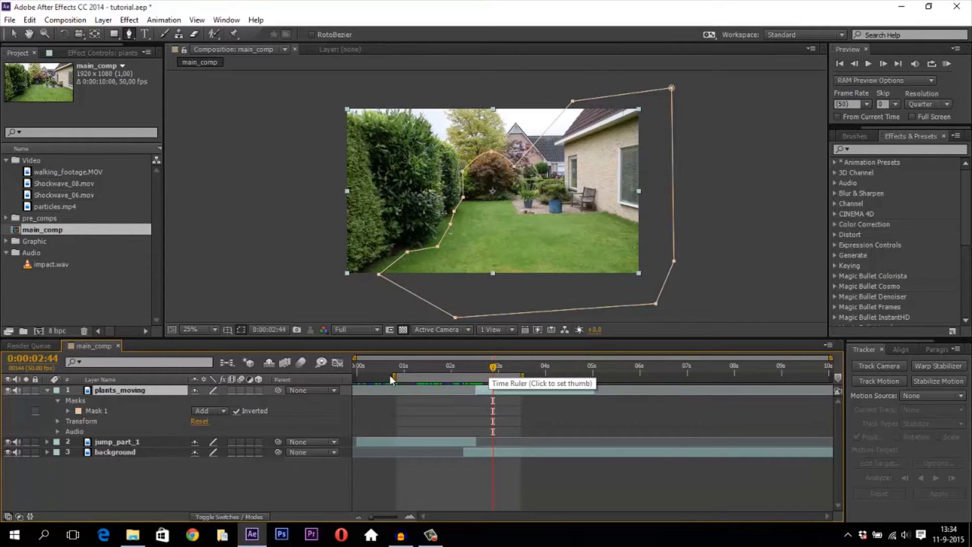
{"action": "mouse_move", "coordinate": [390, 376]}
{"action": "left_mouse_down"}
{"action": "mouse_move", "coordinate": [355, 377]}
{"action": "mouse_move", "coordinate": [352, 367]}
{"action": "left_mouse_up"}
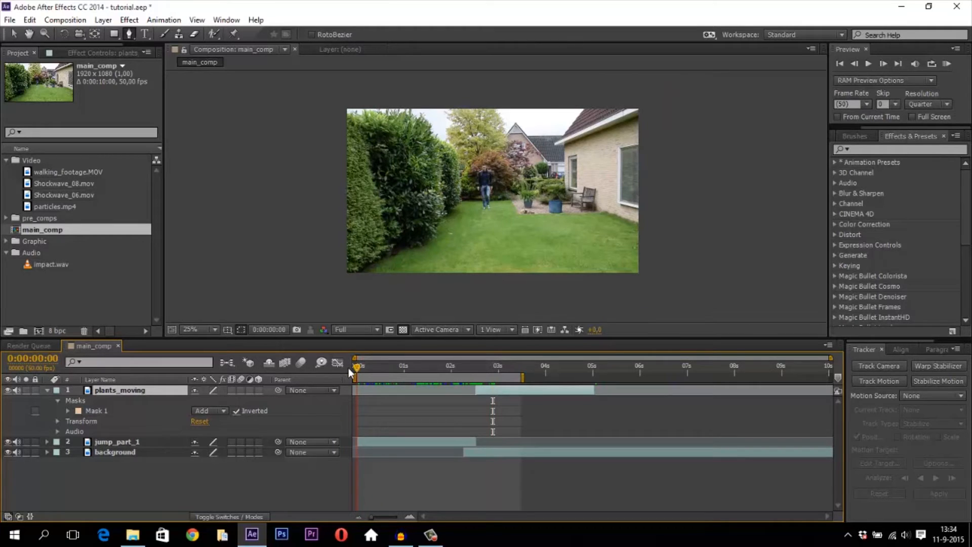
{"action": "left_click_drag", "start_coordinate": [354, 368], "coordinate": [585, 377]}
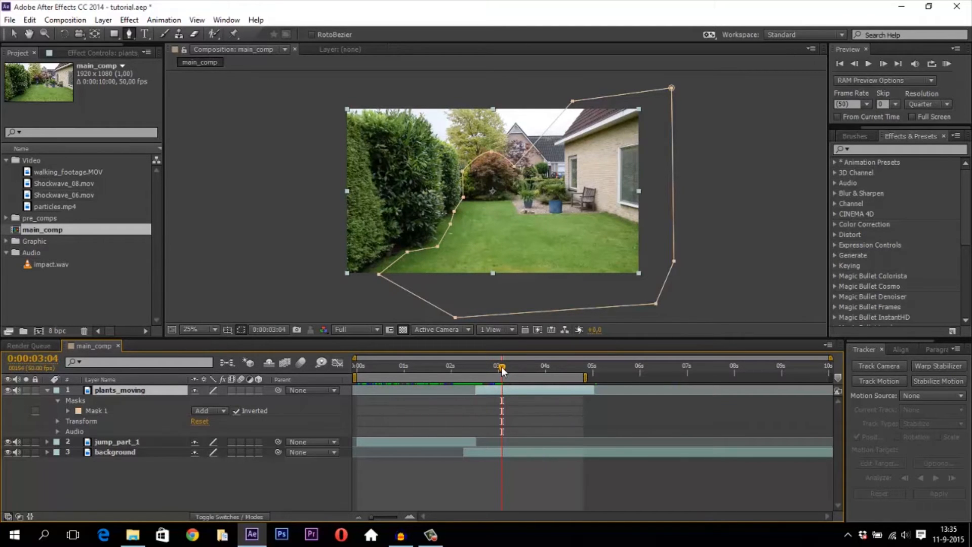
Start keyframing the Mask Path of Mask 1 on plants_moving at 0:00:03:27.
{"action": "left_click_drag", "start_coordinate": [504, 366], "coordinate": [512, 366]}
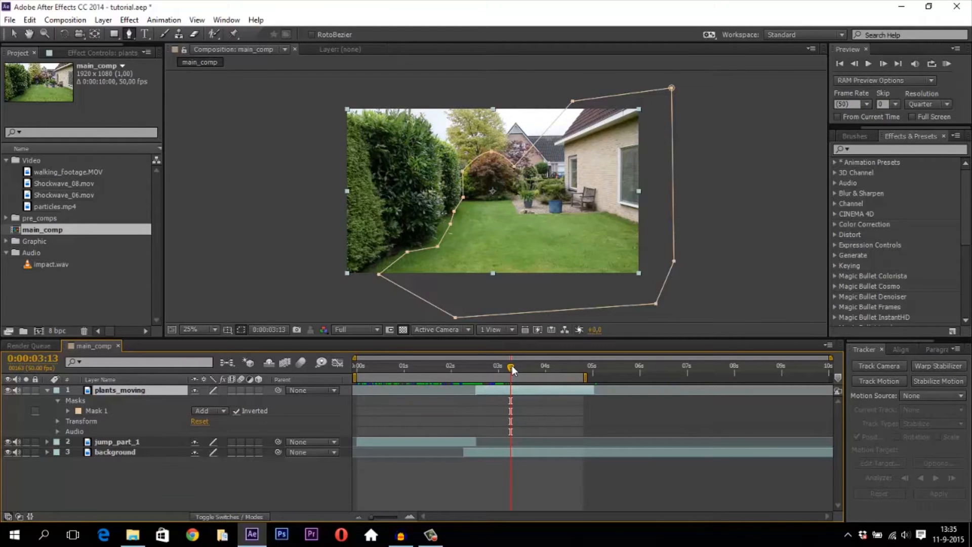
{"action": "left_click_drag", "start_coordinate": [518, 367], "coordinate": [533, 367]}
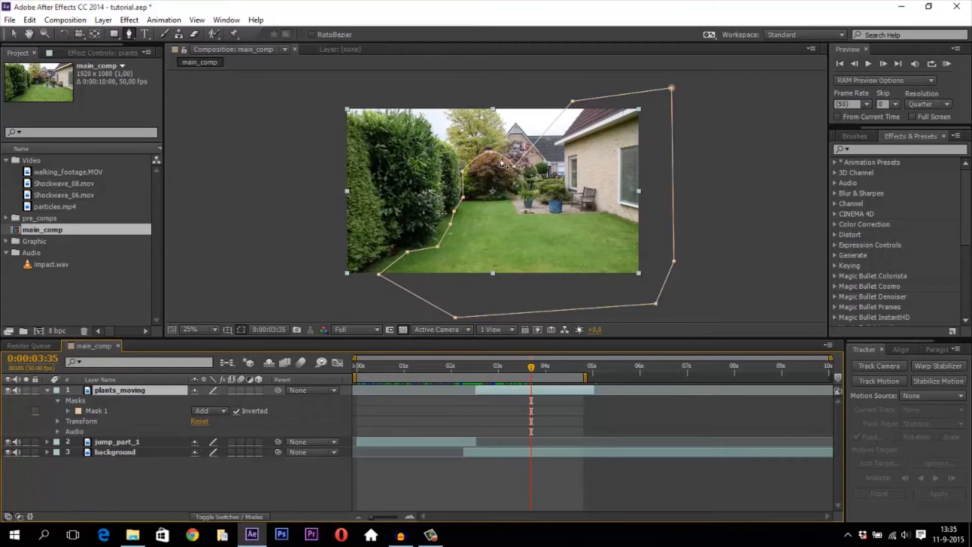
{"action": "left_click_drag", "start_coordinate": [530, 368], "coordinate": [525, 368]}
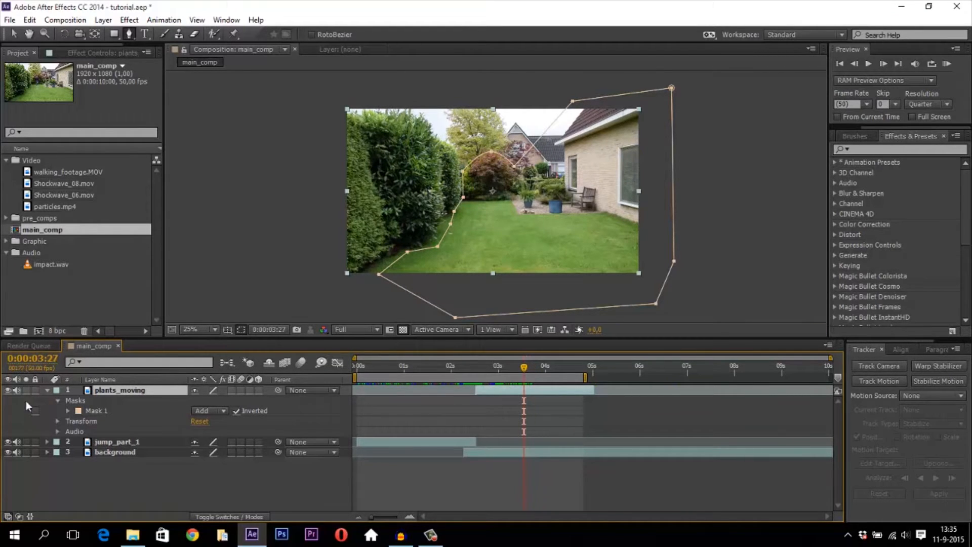
{"action": "left_click", "coordinate": [68, 412]}
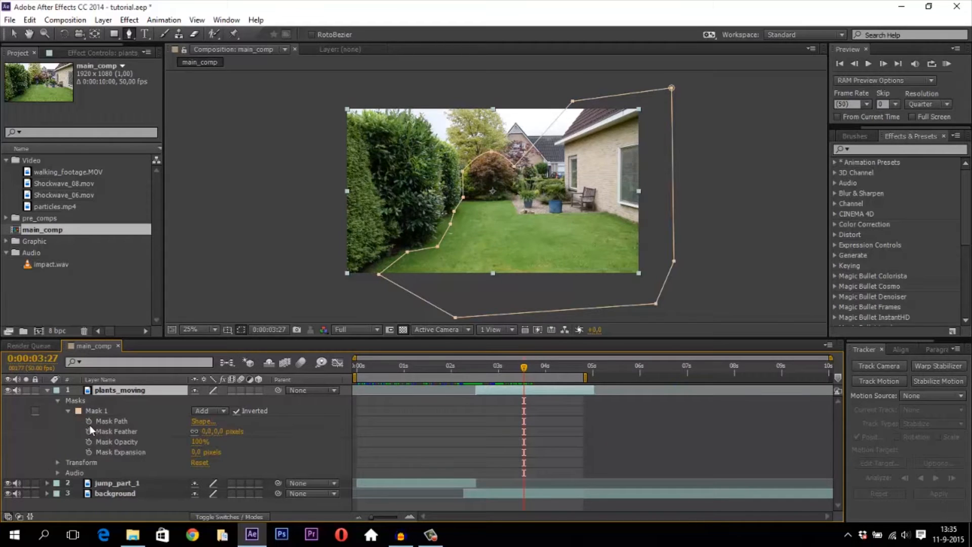
{"action": "left_click", "coordinate": [89, 421]}
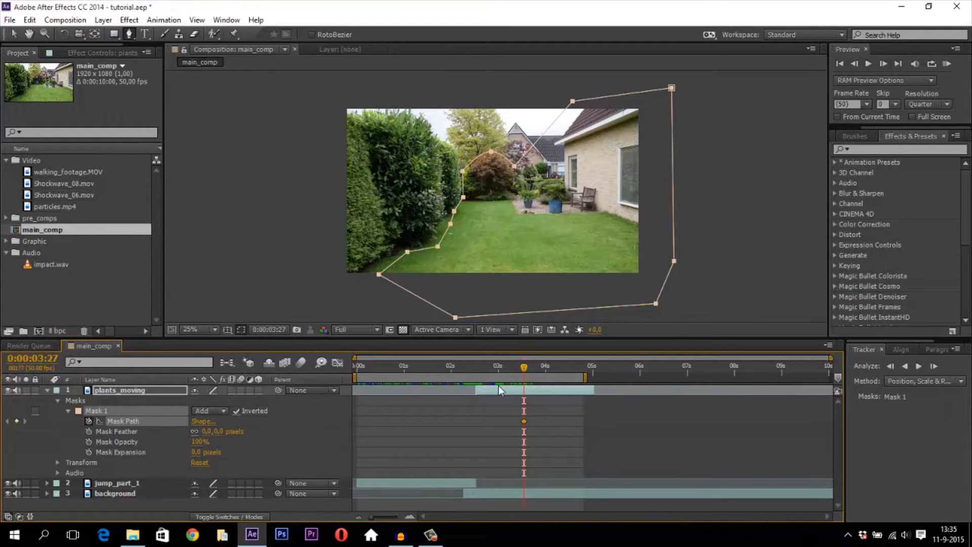
At 0:00:03:29, raise the Mask 1 point at the top of the red bush slightly.
{"action": "key", "text": "Page_Down"}
{"action": "key", "text": "Page_Down"}
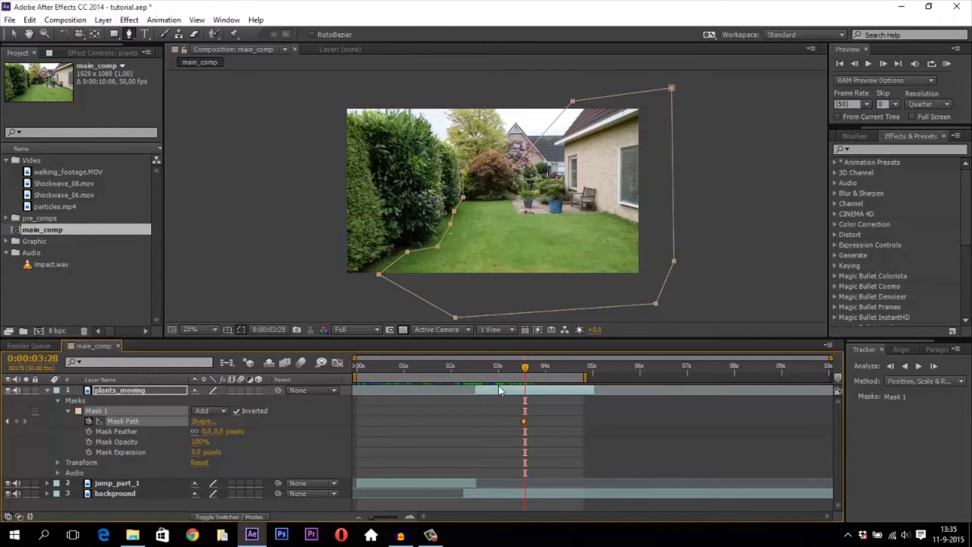
{"action": "left_click", "coordinate": [14, 34]}
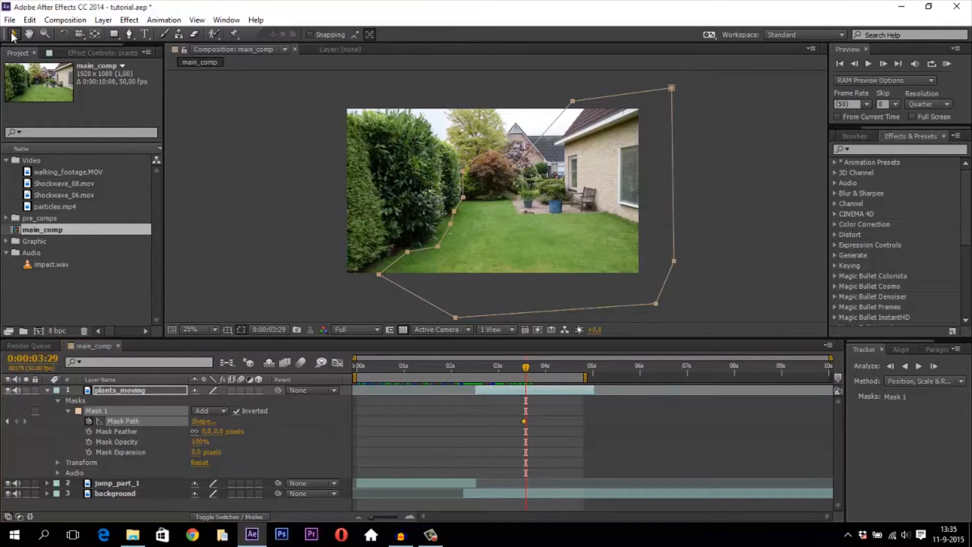
{"action": "left_click_drag", "start_coordinate": [464, 172], "coordinate": [466, 174]}
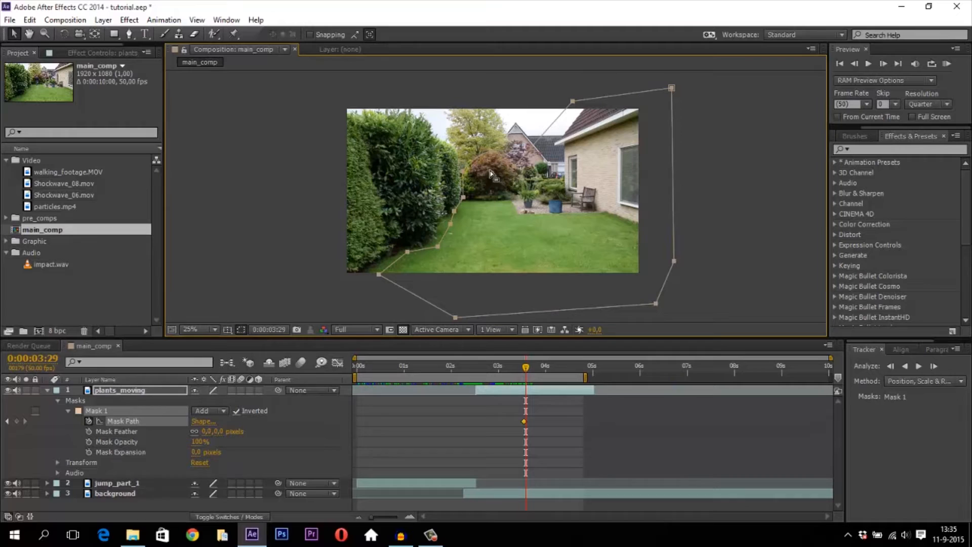
{"action": "left_click", "coordinate": [492, 152]}
{"action": "left_click", "coordinate": [491, 151]}
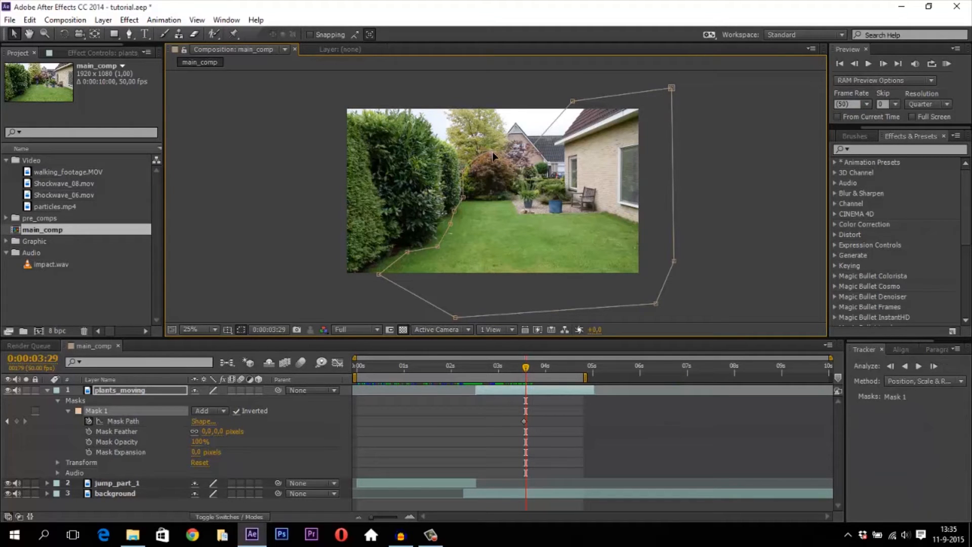
{"action": "left_click_drag", "start_coordinate": [491, 145], "coordinate": [491, 145]}
Step frame by frame from 0:00:03:29 to 0:00:04:05 to check the mask edge against the plants_moving footage.
{"action": "key", "text": "Page_Down"}
{"action": "key", "text": "Page_Down"}
{"action": "key", "text": "Page_Down"}
{"action": "key", "text": "Page_Down"}
{"action": "key", "text": "Page_Down"}
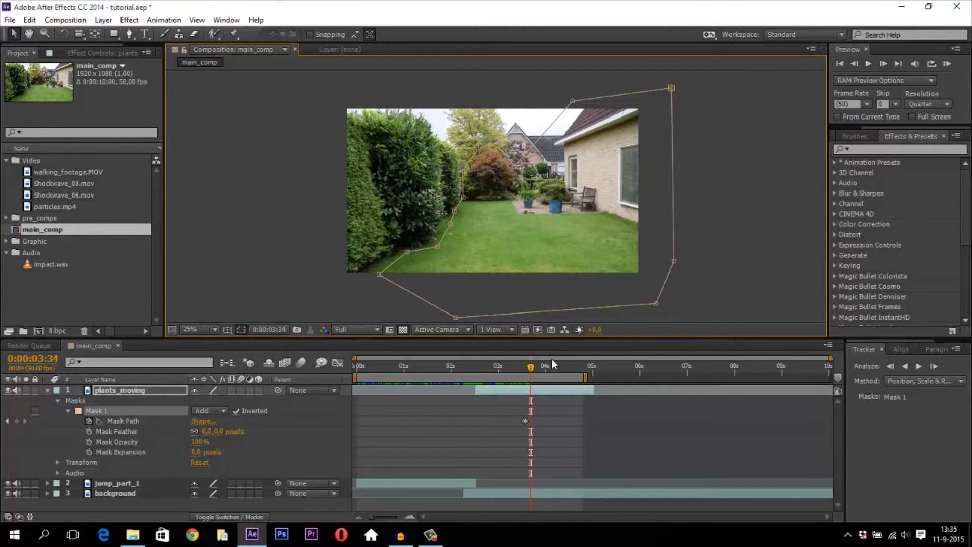
{"action": "scroll", "coordinate": [500, 205], "scroll_direction": "up", "scroll_amount": 2}
{"action": "key", "text": "Page_Down"}
{"action": "key", "text": "Page_Down"}
{"action": "key", "text": "Page_Down"}
{"action": "key", "text": "Page_Down"}
{"action": "key", "text": "Page_Down"}
{"action": "key", "text": "Page_Down"}
{"action": "key", "text": "Page_Down"}
{"action": "key", "text": "Page_Down"}
{"action": "key", "text": "Page_Down"}
{"action": "key", "text": "Page_Down"}
{"action": "key", "text": "Page_Down"}
{"action": "key", "text": "Page_Down"}
{"action": "key", "text": "comma"}
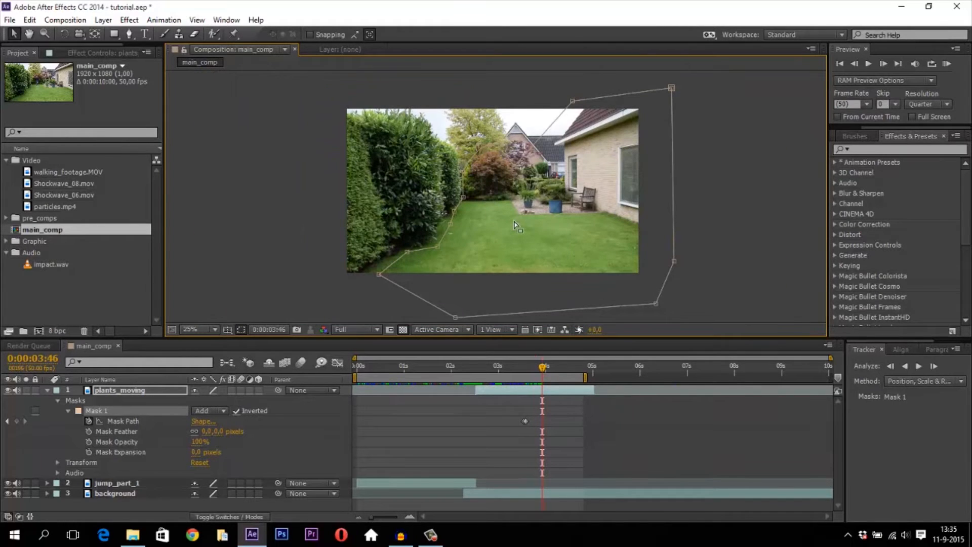
{"action": "key", "text": "Page_Down"}
{"action": "key", "text": "Page_Down"}
{"action": "key", "text": "Page_Down"}
{"action": "key", "text": "Page_Down"}
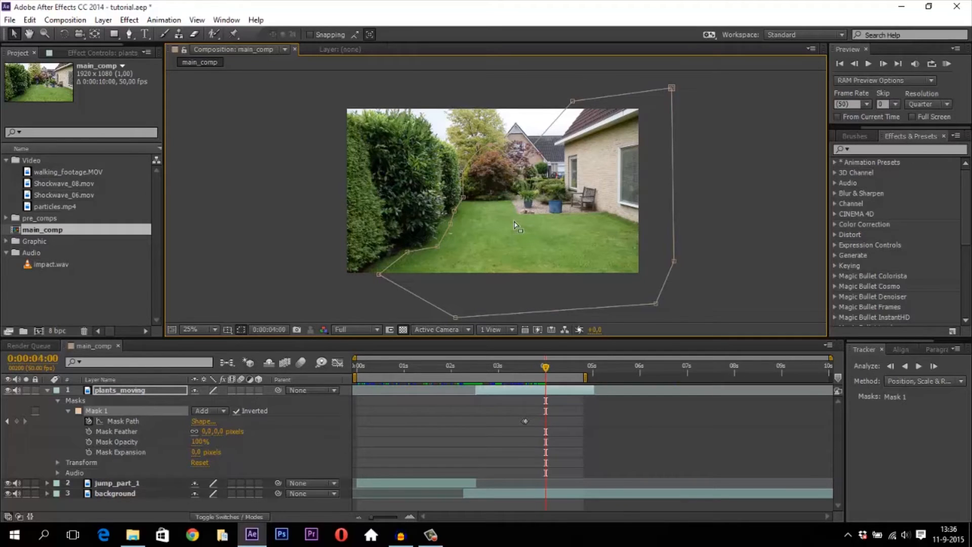
{"action": "key", "text": "Page_Down"}
{"action": "key", "text": "Page_Down"}
{"action": "key", "text": "Page_Down"}
{"action": "key", "text": "Page_Down"}
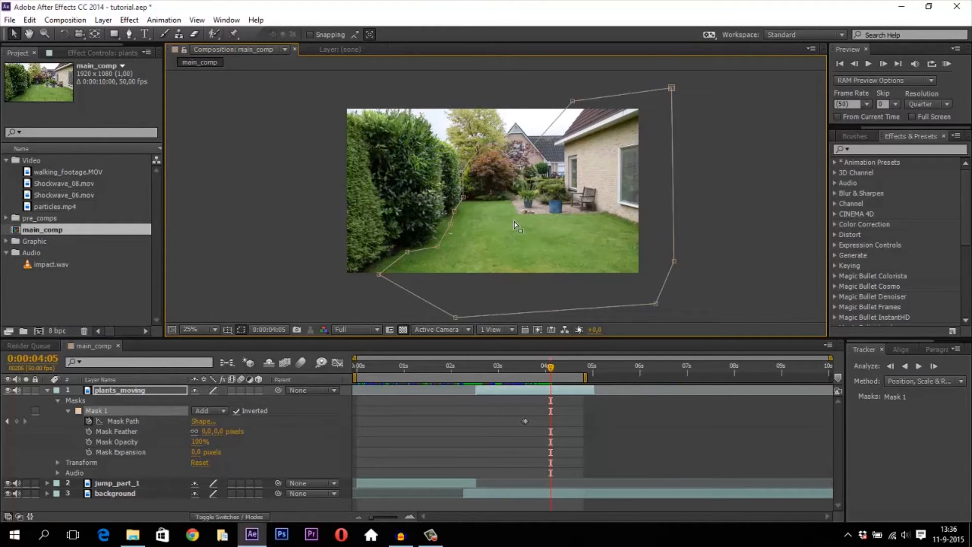
Add a Mask Path keyframe to Mask 1 at 0:00:04:01.
{"action": "key", "text": "Page_Up"}
{"action": "key", "text": "Page_Up"}
{"action": "key", "text": "Page_Up"}
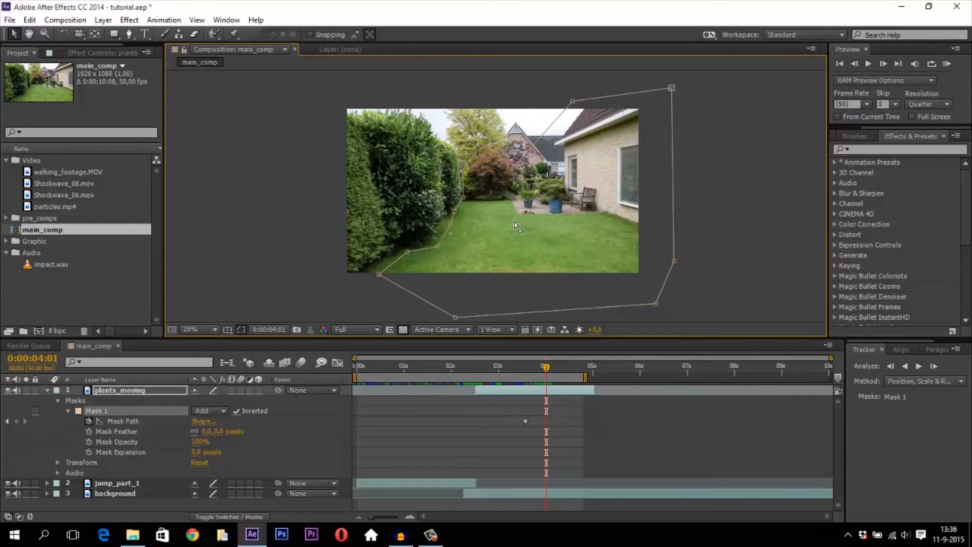
{"action": "left_click", "coordinate": [17, 420]}
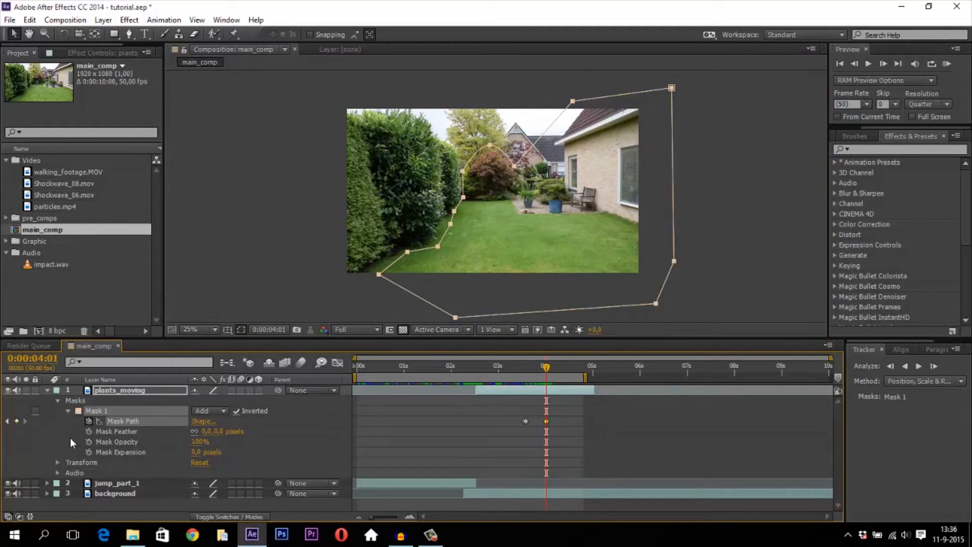
At 0:00:04:02, reshape Mask 1 around the red bush by moving its points further up above the bush.
{"action": "key", "text": "Page_Down"}
{"action": "left_click", "coordinate": [490, 144]}
{"action": "left_click", "coordinate": [502, 133]}
{"action": "left_click", "coordinate": [489, 145]}
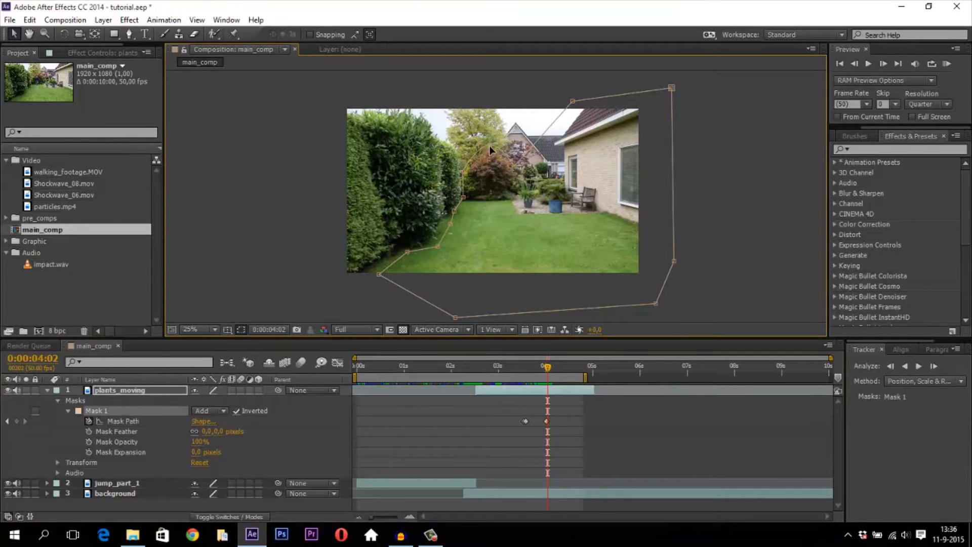
{"action": "double_click", "coordinate": [516, 169]}
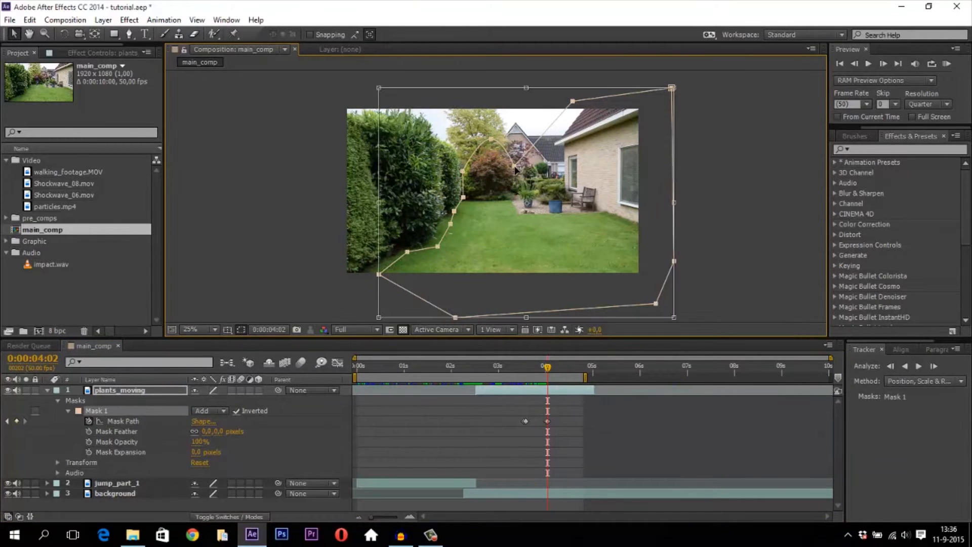
{"action": "double_click", "coordinate": [706, 153]}
{"action": "left_click", "coordinate": [697, 160]}
{"action": "left_click", "coordinate": [516, 169]}
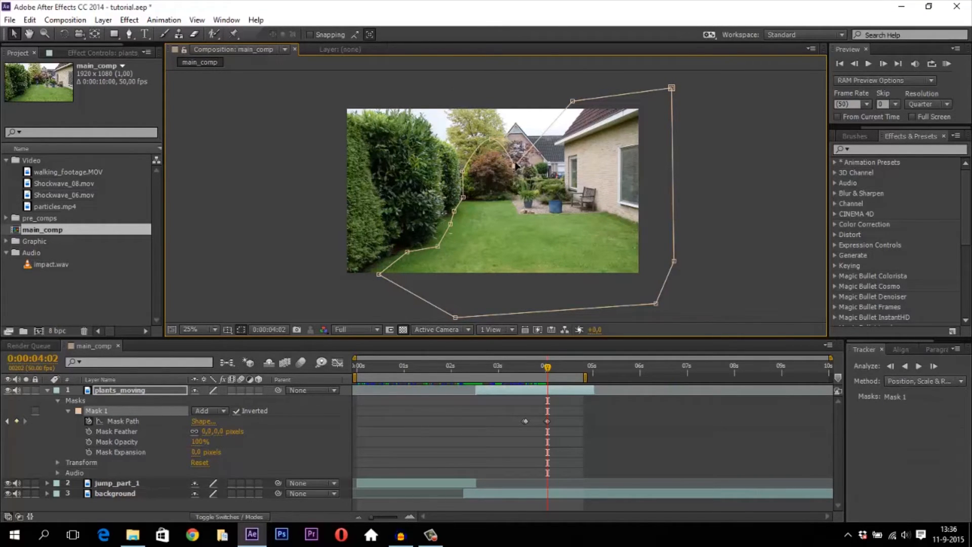
{"action": "left_click", "coordinate": [691, 188]}
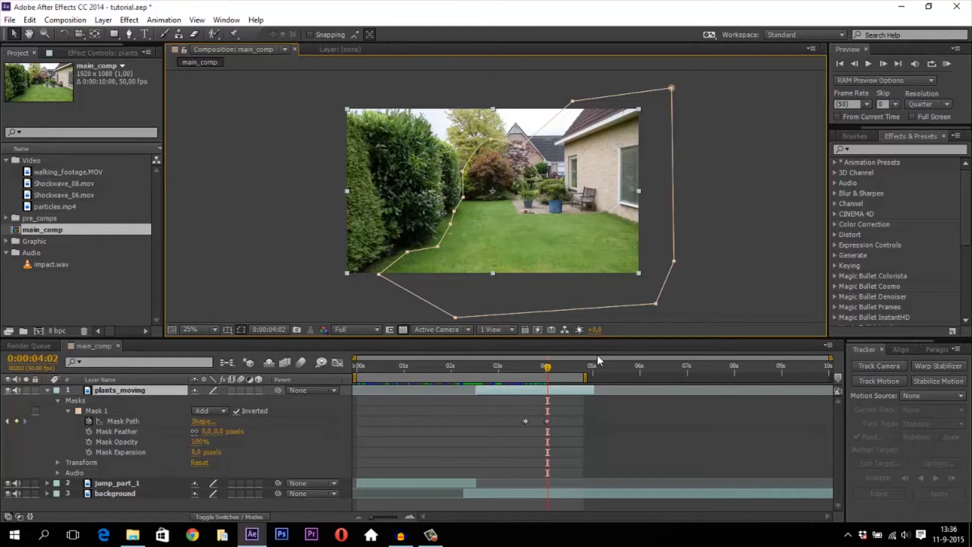
Step frame by frame up to 0:00:04:33 to check the mask edge along the hedge and red bush.
{"action": "left_click_drag", "start_coordinate": [548, 367], "coordinate": [555, 372]}
{"action": "key", "text": "Page_Down"}
{"action": "key", "text": "Page_Down"}
{"action": "key", "text": "Page_Down"}
{"action": "key", "text": "Page_Down"}
{"action": "key", "text": "Page_Down"}
{"action": "key", "text": "Page_Down"}
{"action": "key", "text": "Page_Down"}
{"action": "key", "text": "Page_Down"}
{"action": "key", "text": "Page_Down"}
{"action": "key", "text": "Page_Down"}
{"action": "key", "text": "Page_Down"}
{"action": "key", "text": "Page_Down"}
{"action": "key", "text": "Page_Down"}
{"action": "key", "text": "Page_Down"}
{"action": "key", "text": "Page_Down"}
{"action": "key", "text": "Page_Down"}
{"action": "key", "text": "Page_Down"}
{"action": "key", "text": "Page_Down"}
{"action": "key", "text": "Page_Down"}
{"action": "key", "text": "Page_Down"}
{"action": "key", "text": "Page_Down"}
{"action": "key", "text": "Page_Down"}
{"action": "key", "text": "Page_Down"}
{"action": "key", "text": "Page_Down"}
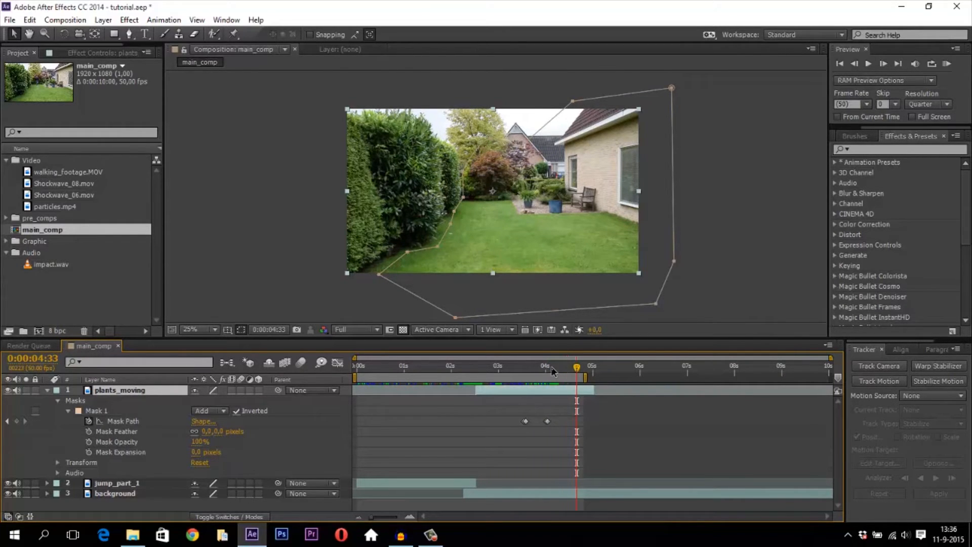
Go back to 0:00:04:22 and add a Mask Path keyframe to Mask 1 there.
{"action": "key", "text": "Page_Up"}
{"action": "key", "text": "Page_Up"}
{"action": "key", "text": "Page_Up"}
{"action": "key", "text": "Page_Up"}
{"action": "key", "text": "Page_Up"}
{"action": "key", "text": "Page_Up"}
{"action": "key", "text": "Page_Up"}
{"action": "key", "text": "Page_Up"}
{"action": "key", "text": "Page_Up"}
{"action": "key", "text": "Page_Up"}
{"action": "key", "text": "Page_Up"}
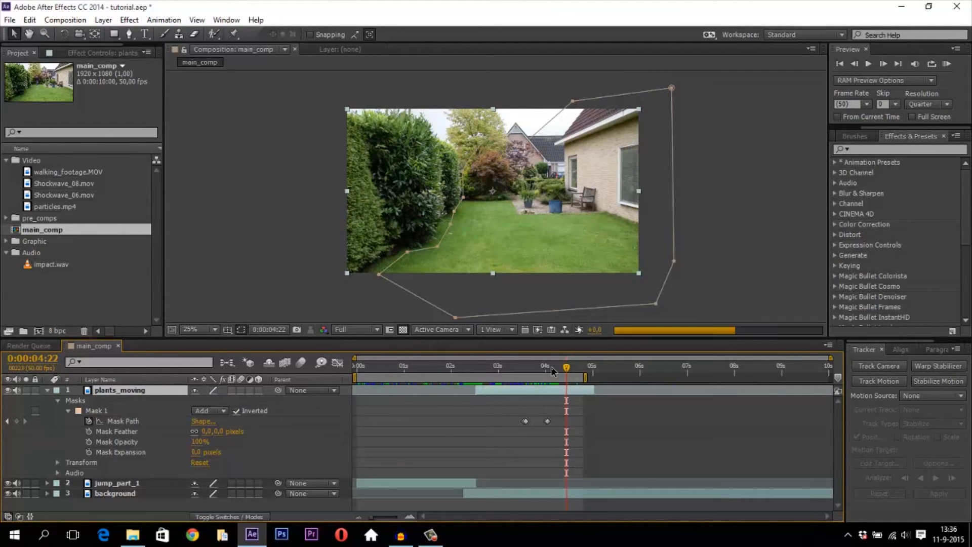
{"action": "left_click", "coordinate": [15, 423]}
At 0:00:04:23, pull the Mask 1 points above the red bush and along the hedge outward, further into the hedge.
{"action": "key", "text": "Page_Down"}
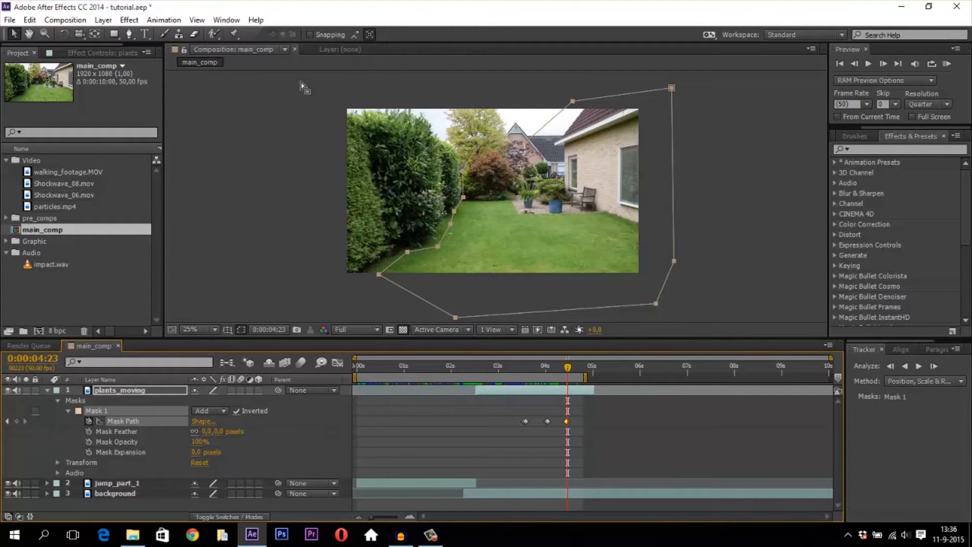
{"action": "left_click", "coordinate": [440, 116]}
{"action": "left_click", "coordinate": [490, 138]}
{"action": "left_click_drag", "start_coordinate": [491, 139], "coordinate": [487, 132]}
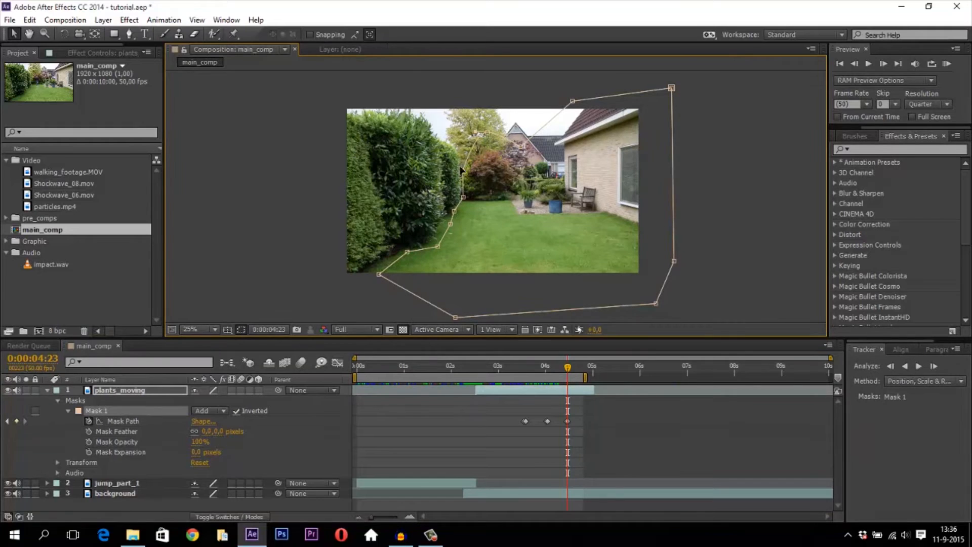
{"action": "left_click_drag", "start_coordinate": [461, 170], "coordinate": [456, 151]}
{"action": "left_click_drag", "start_coordinate": [462, 198], "coordinate": [432, 240]}
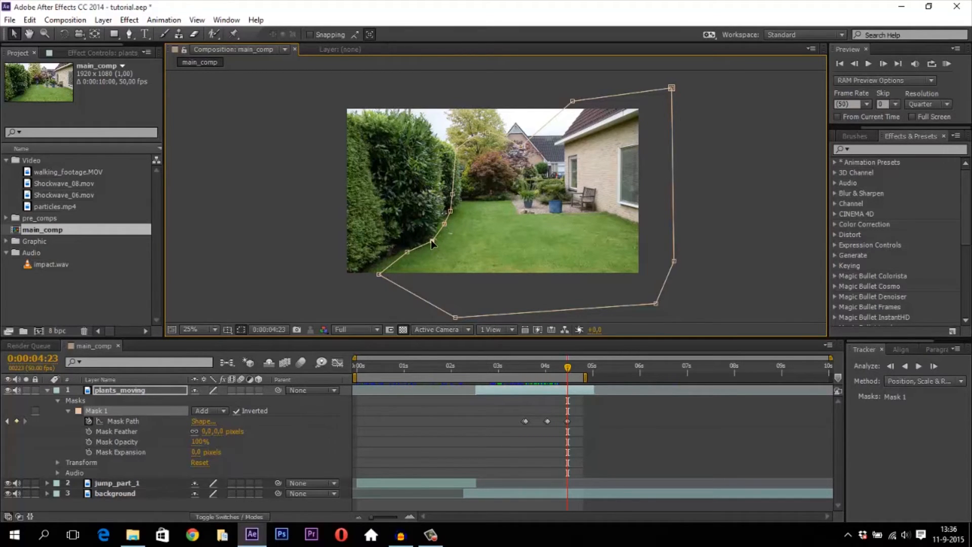
{"action": "left_click", "coordinate": [316, 233]}
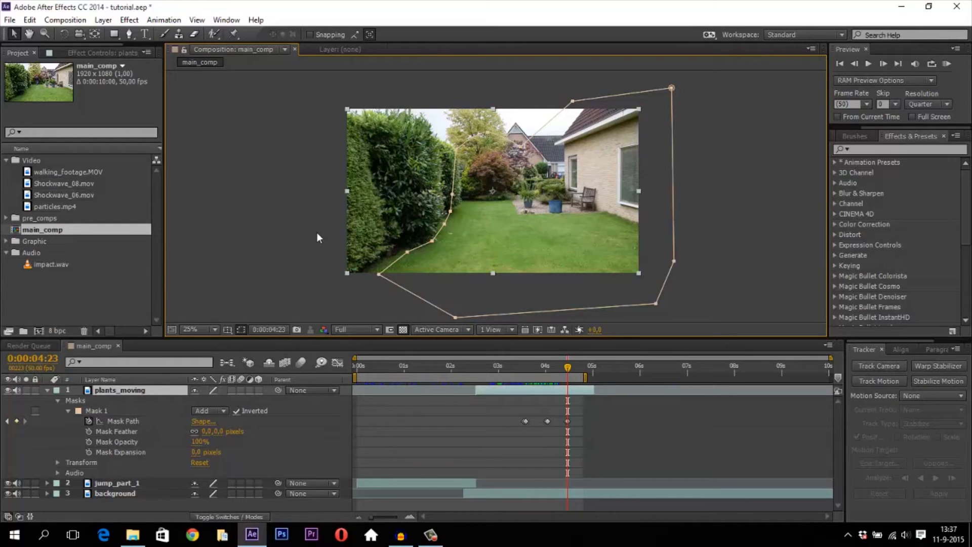
Play a RAM preview of the work area and scrub the masked section to about 0:00:03:36 to check the result.
{"action": "key", "text": "KP_0"}
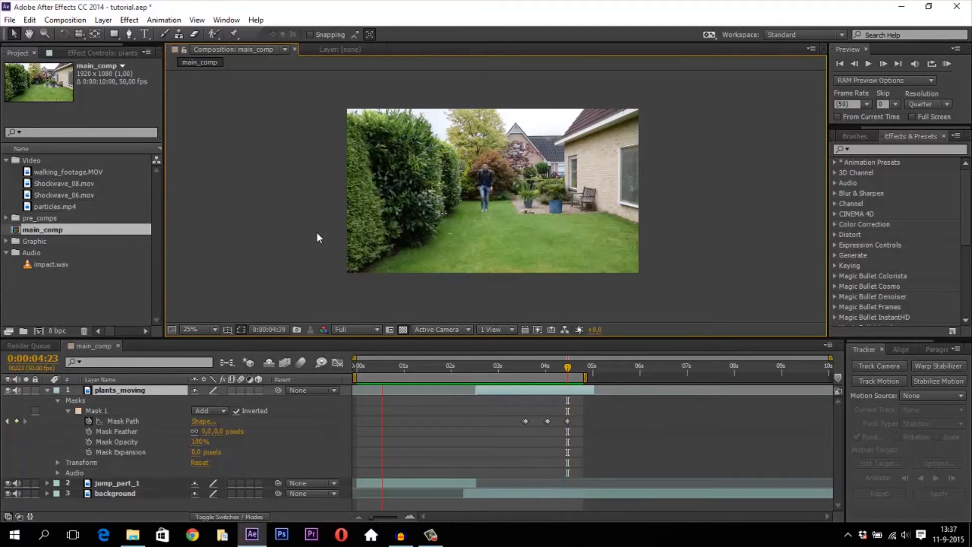
{"action": "key", "text": "space"}
{"action": "left_click_drag", "start_coordinate": [505, 369], "coordinate": [533, 376]}
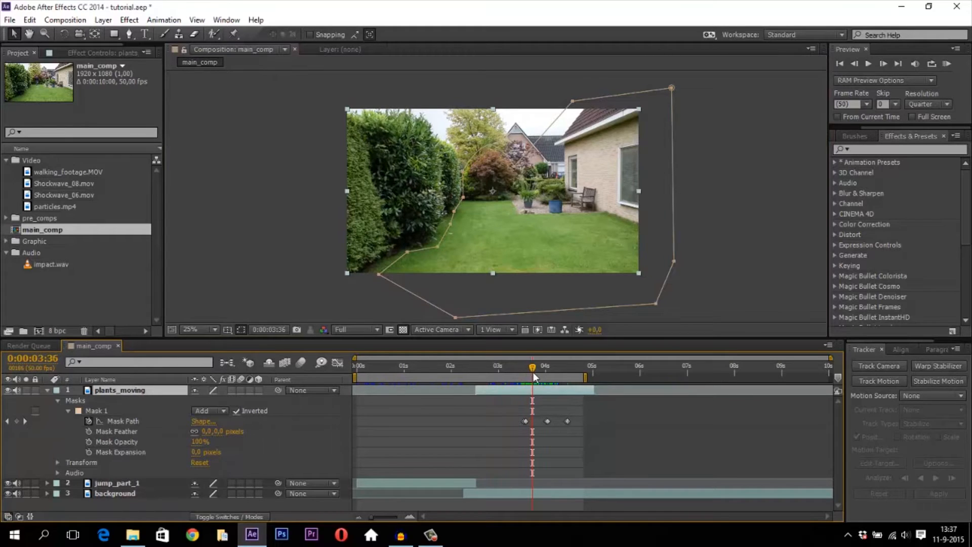
Collapse the plants_moving layer's properties and move the current time to 0:00:02:16, leaving no layer selected.
{"action": "left_click", "coordinate": [242, 186]}
{"action": "left_click", "coordinate": [44, 391]}
{"action": "left_click", "coordinate": [48, 390]}
{"action": "left_click", "coordinate": [469, 369]}
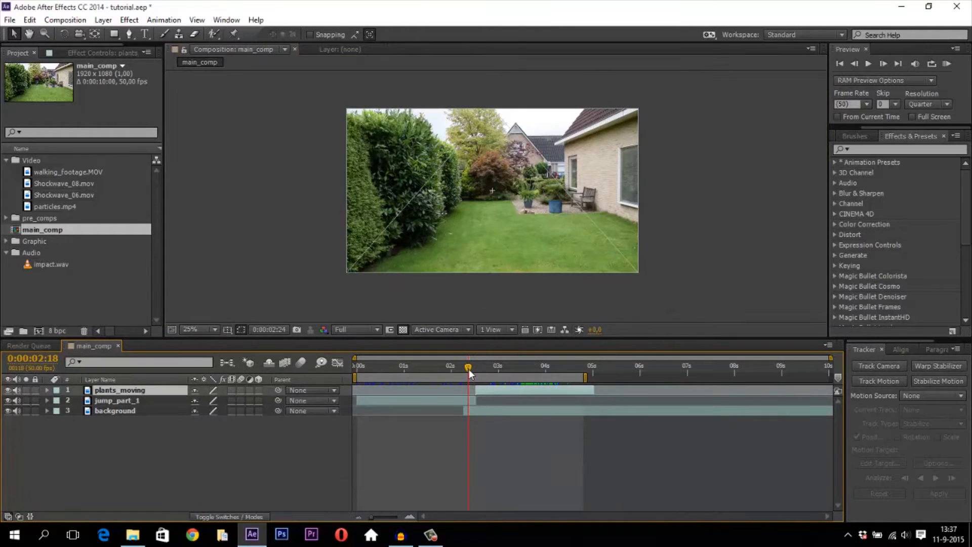
{"action": "left_click_drag", "start_coordinate": [470, 369], "coordinate": [467, 369]}
{"action": "left_click", "coordinate": [157, 462]}
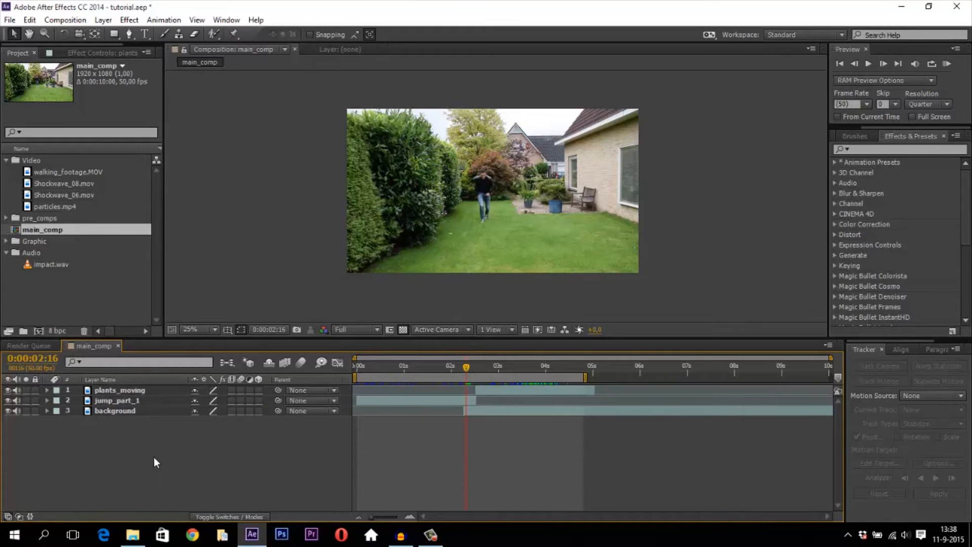
Create a black 1920 x 1080 px solid named jump_effect in main_comp.
{"action": "left_click", "coordinate": [102, 20]}
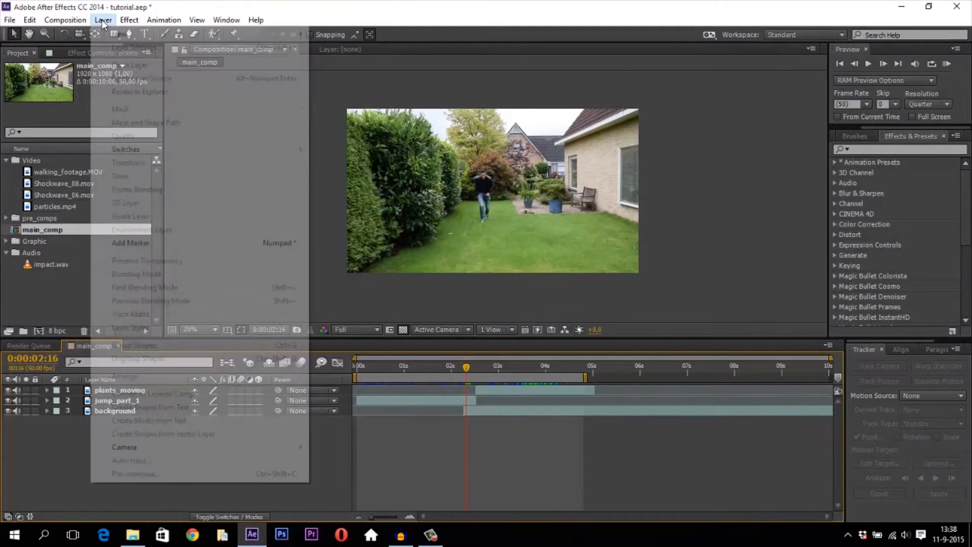
{"action": "mouse_move", "coordinate": [256, 20]}
{"action": "mouse_move", "coordinate": [103, 20]}
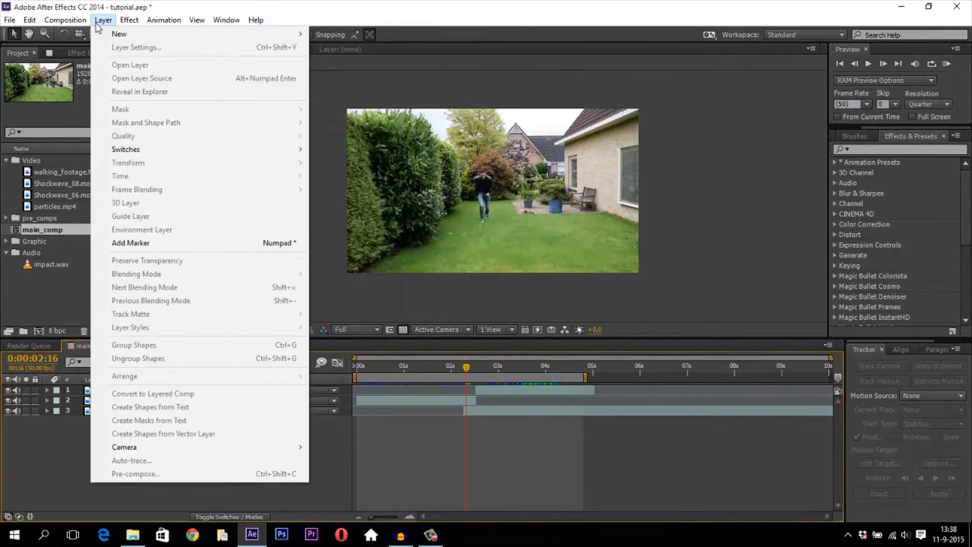
{"action": "mouse_move", "coordinate": [122, 32]}
{"action": "left_click", "coordinate": [325, 46]}
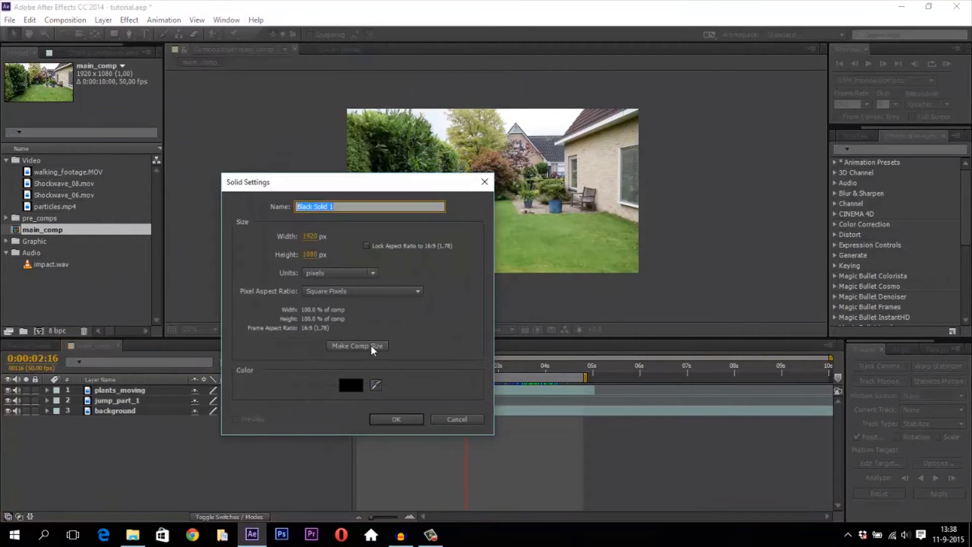
{"action": "type", "text": "jump_effect"}
{"action": "key", "text": "Return"}
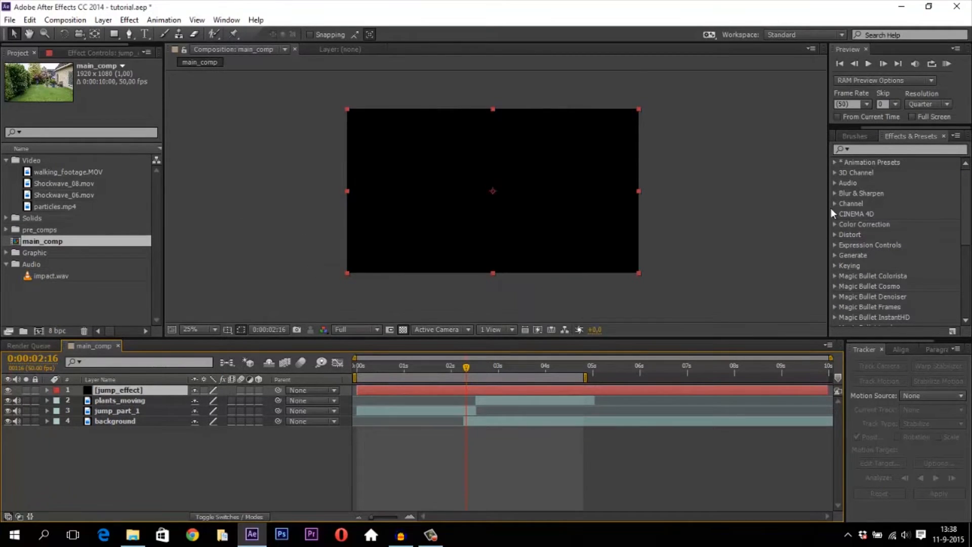
Find the Fractal Noise effect and apply it to the jump_effect solid.
{"action": "left_click", "coordinate": [873, 149]}
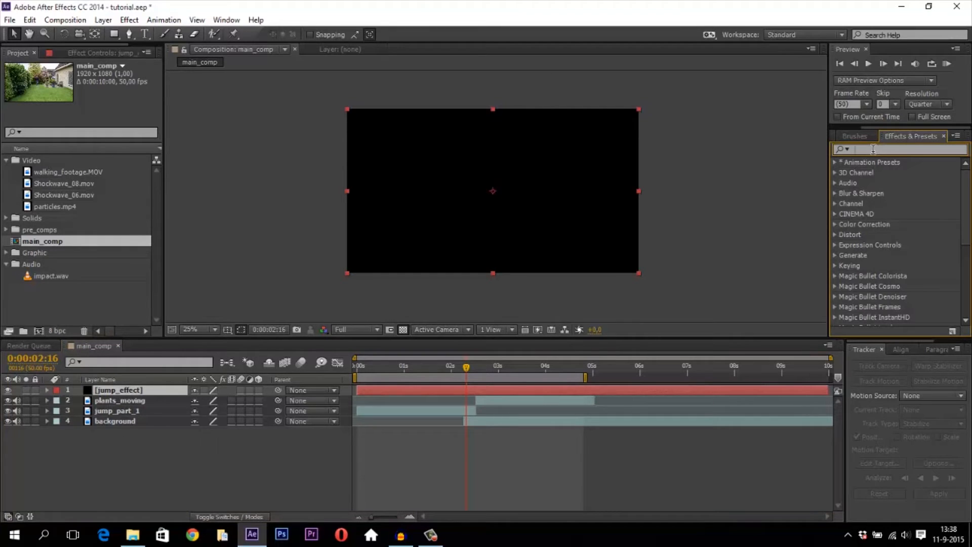
{"action": "type", "text": "fract"}
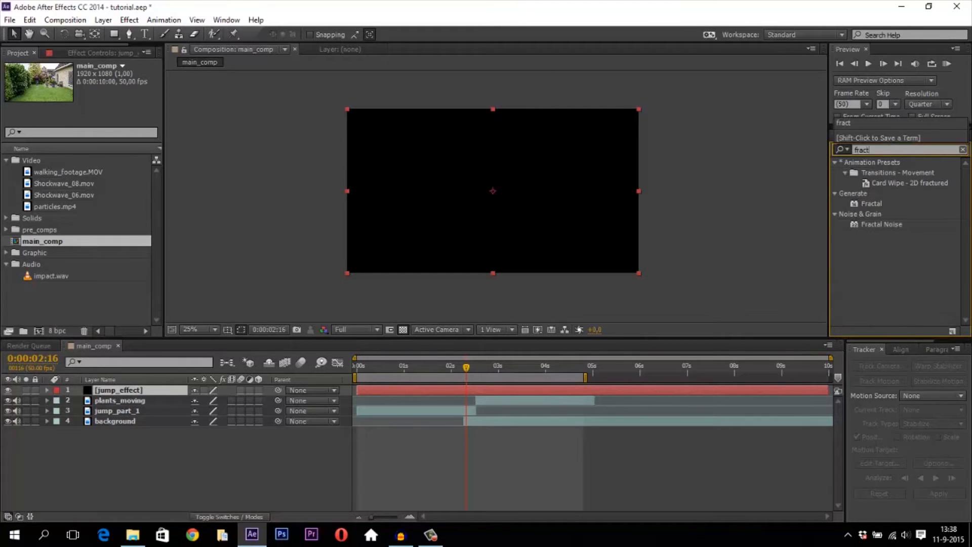
{"action": "left_click", "coordinate": [886, 224]}
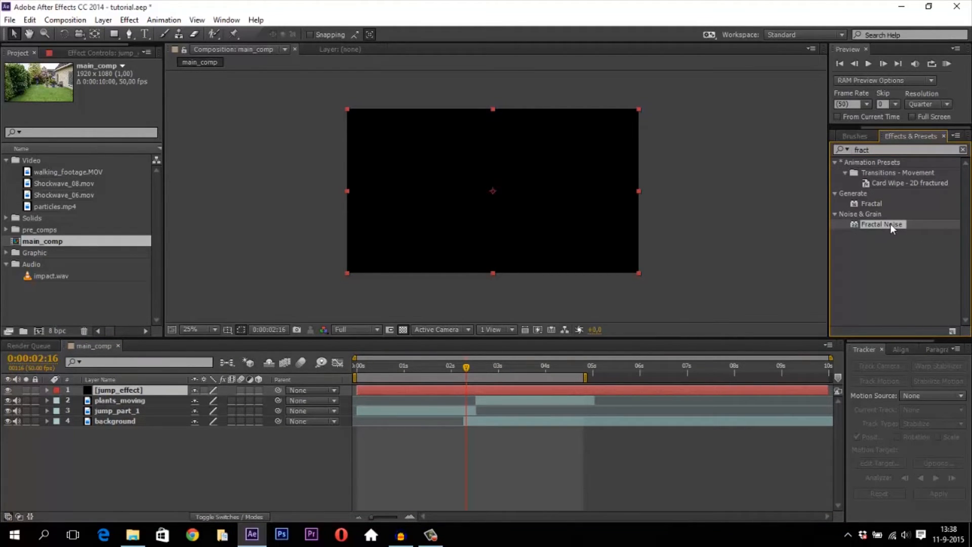
{"action": "left_click_drag", "start_coordinate": [855, 293], "coordinate": [165, 393]}
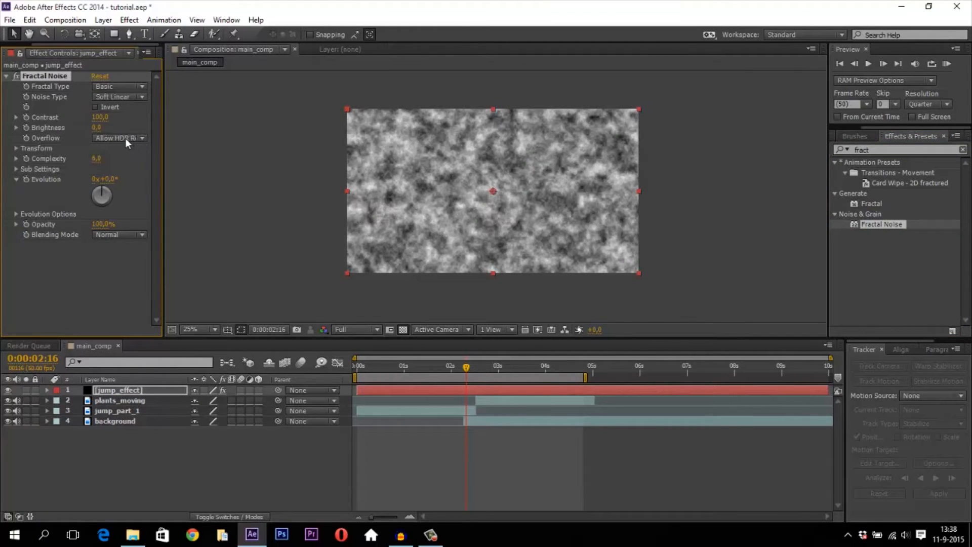
Try the Max, Smeary, Cloudy and Rocky fractal types for Fractal Noise on jump_effect.
{"action": "left_click", "coordinate": [119, 96]}
{"action": "left_click", "coordinate": [119, 87]}
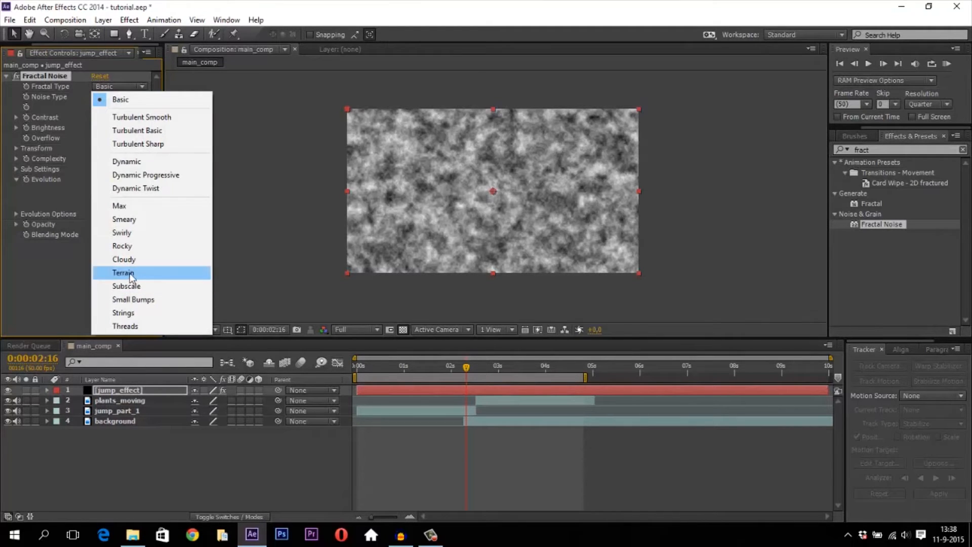
{"action": "left_click", "coordinate": [148, 208]}
{"action": "left_click", "coordinate": [114, 87]}
{"action": "left_click", "coordinate": [121, 219]}
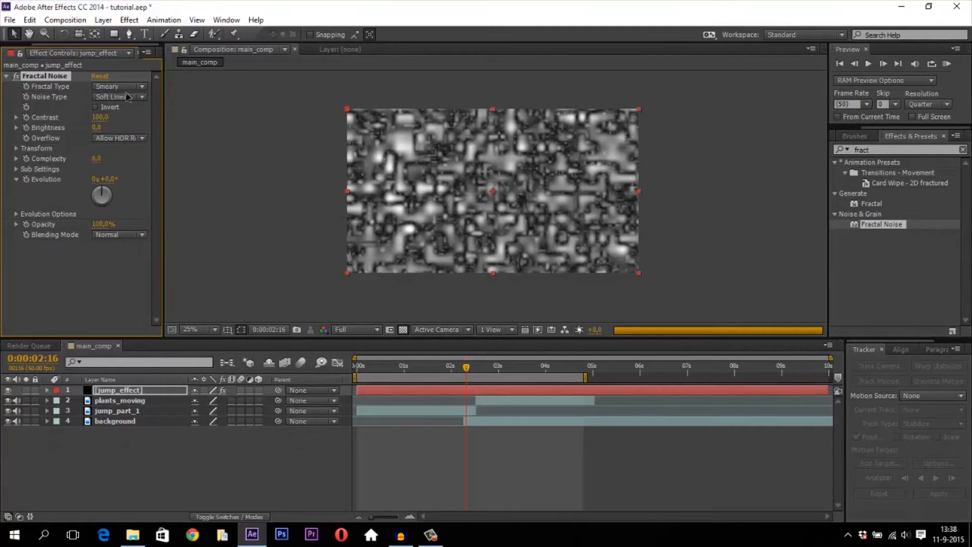
{"action": "left_click", "coordinate": [118, 87]}
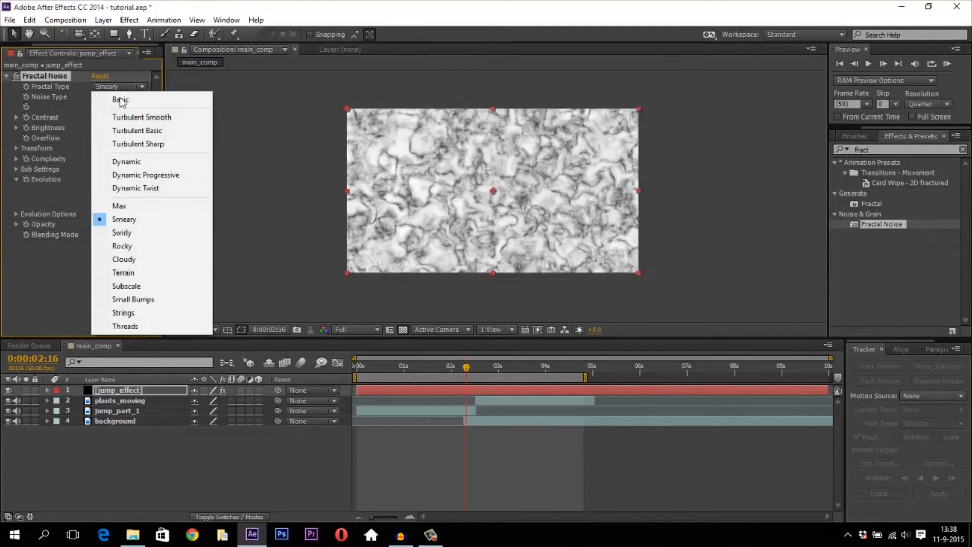
{"action": "left_click", "coordinate": [129, 259]}
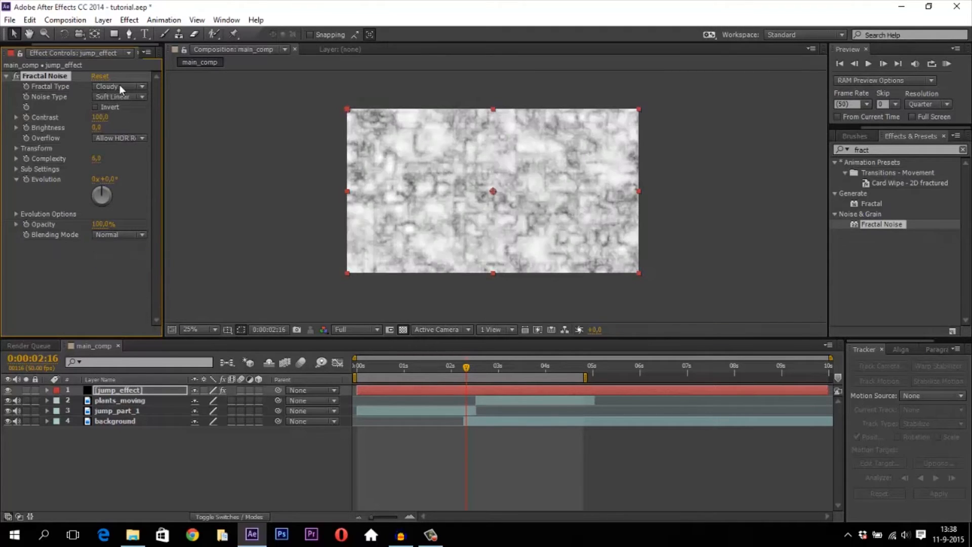
{"action": "left_click", "coordinate": [120, 87]}
{"action": "left_click", "coordinate": [127, 246]}
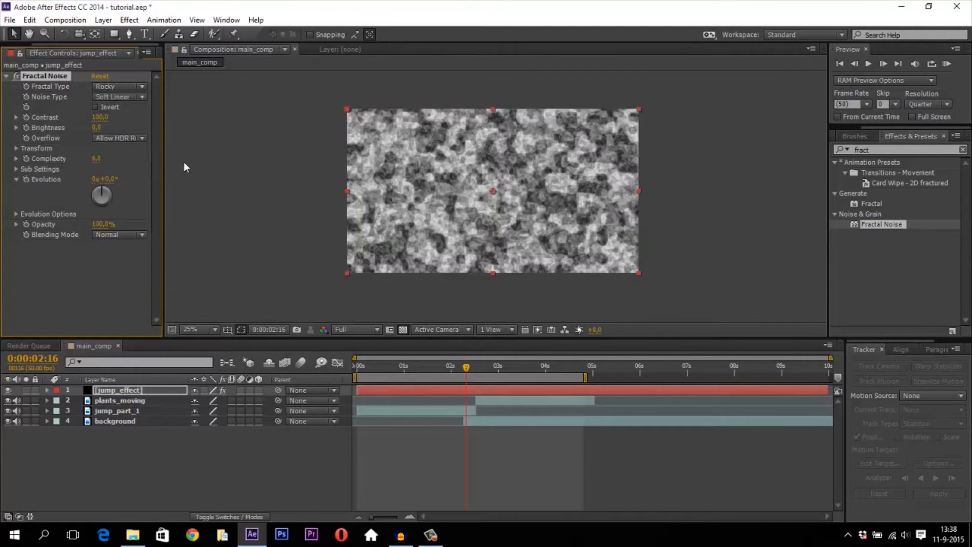
Compare the Cloudy, Terrain, Subscale, Small Bumps and Rocky fractal types on the jump_effect noise.
{"action": "left_click", "coordinate": [119, 87]}
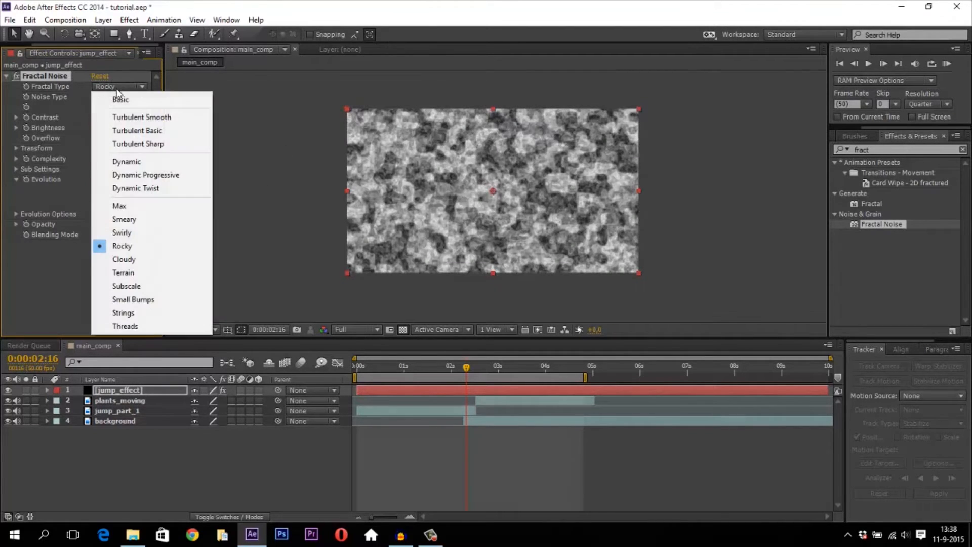
{"action": "left_click", "coordinate": [130, 260]}
{"action": "left_click", "coordinate": [119, 86]}
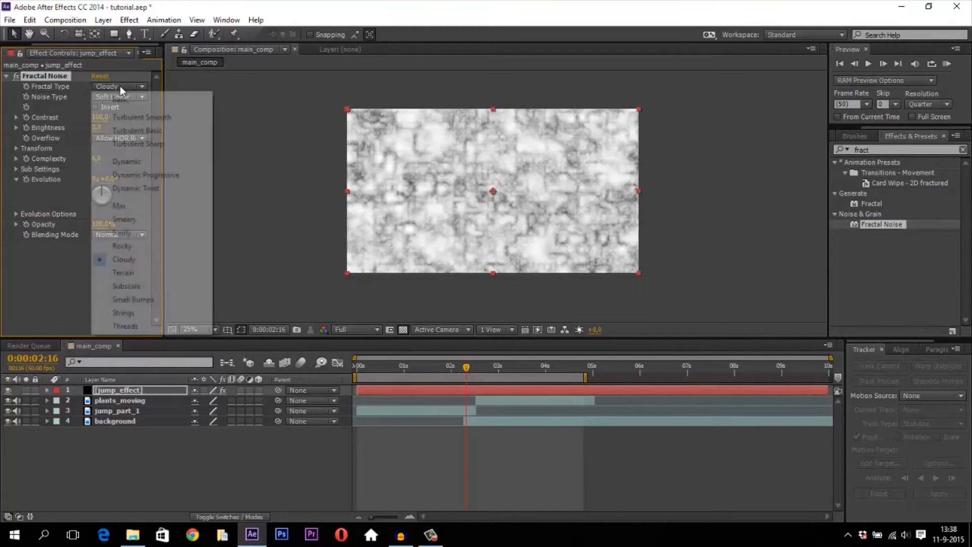
{"action": "left_click", "coordinate": [134, 275]}
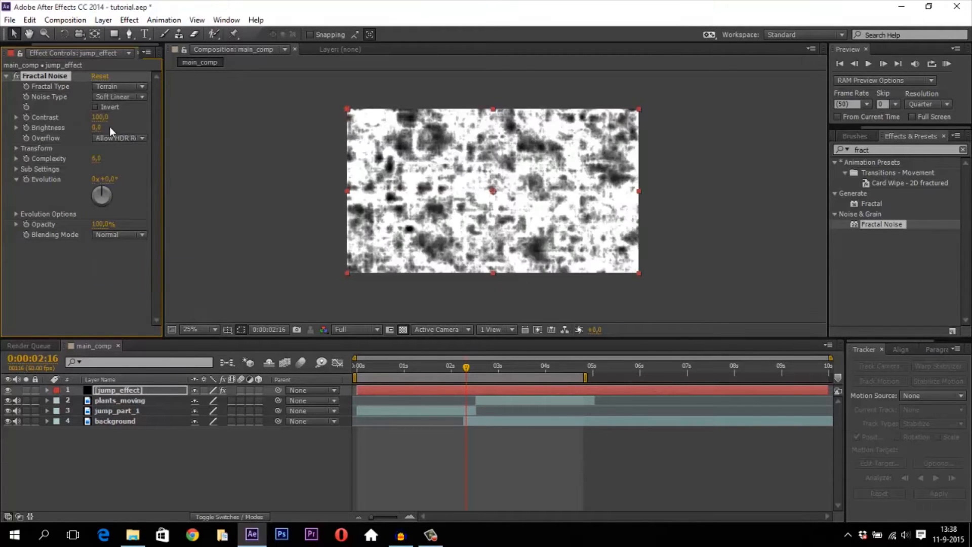
{"action": "left_click", "coordinate": [114, 88]}
{"action": "left_click", "coordinate": [132, 286]}
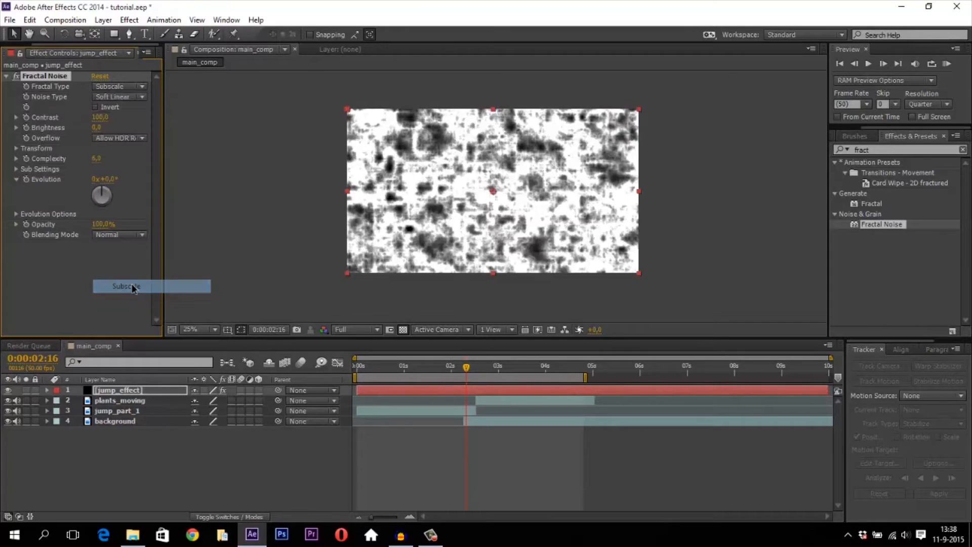
{"action": "left_click", "coordinate": [114, 89]}
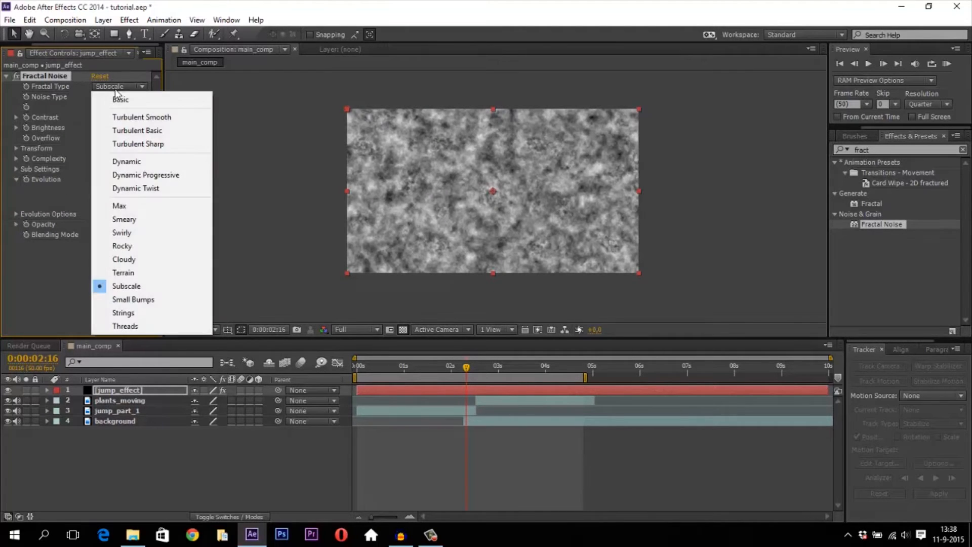
{"action": "left_click", "coordinate": [134, 297]}
{"action": "left_click", "coordinate": [115, 87]}
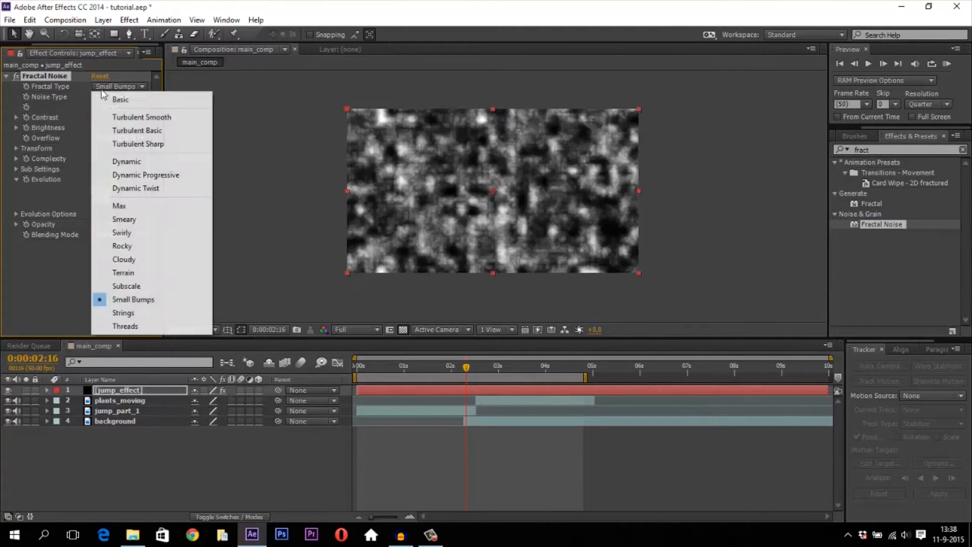
{"action": "left_click", "coordinate": [128, 248]}
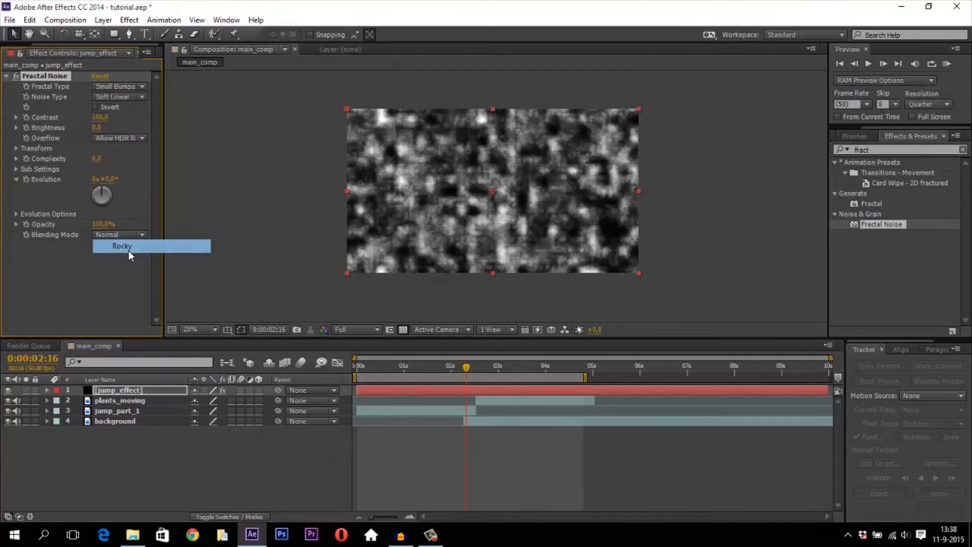
Try the Turbulent Smooth, Turbulent Basic, Turbulent Sharp, Dynamic, Dynamic Progressive and Dynamic Twist fractal types on jump_effect.
{"action": "left_click", "coordinate": [117, 90]}
{"action": "left_click", "coordinate": [129, 115]}
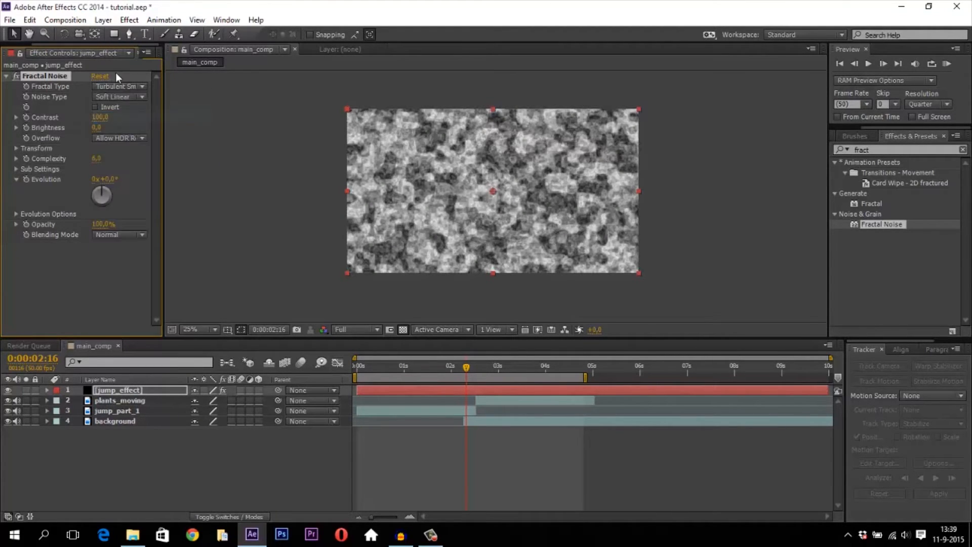
{"action": "left_click", "coordinate": [115, 87]}
{"action": "left_click", "coordinate": [129, 128]}
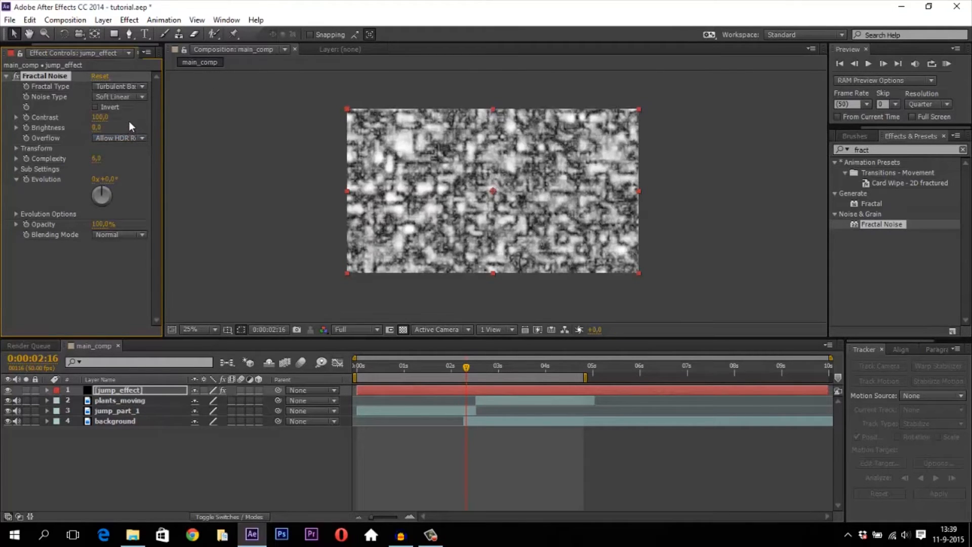
{"action": "left_click", "coordinate": [118, 89]}
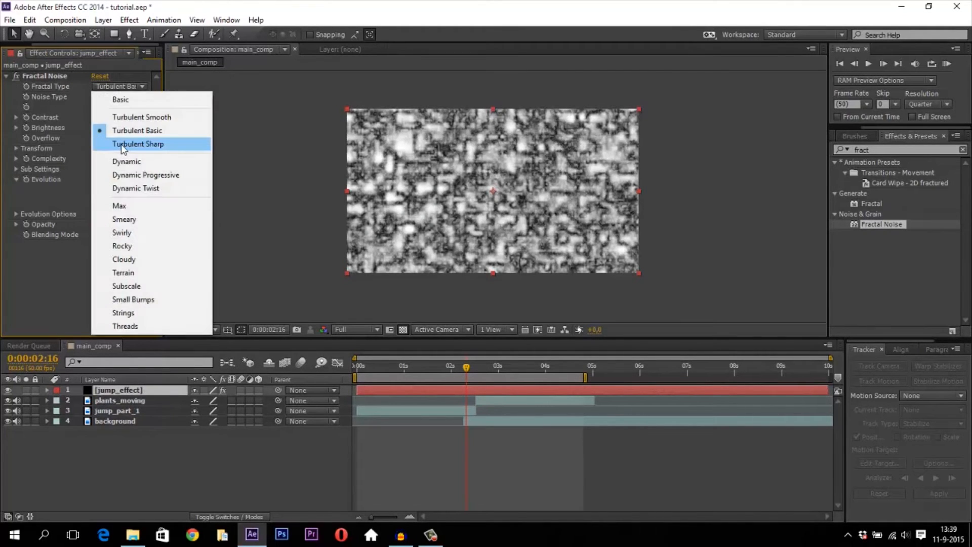
{"action": "left_click", "coordinate": [121, 144]}
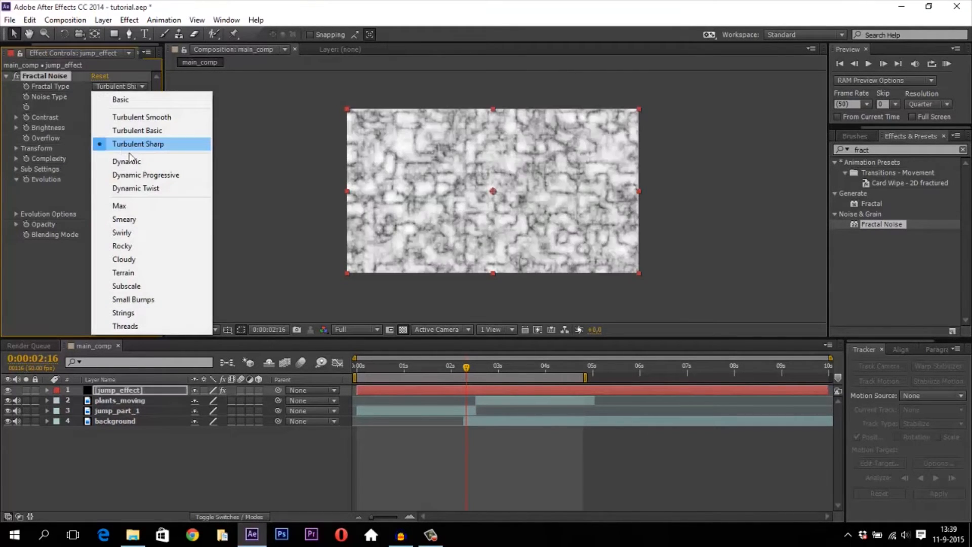
{"action": "left_click", "coordinate": [130, 159]}
{"action": "left_click", "coordinate": [109, 89]}
{"action": "left_click", "coordinate": [124, 172]}
{"action": "left_click", "coordinate": [124, 87]}
{"action": "left_click", "coordinate": [127, 188]}
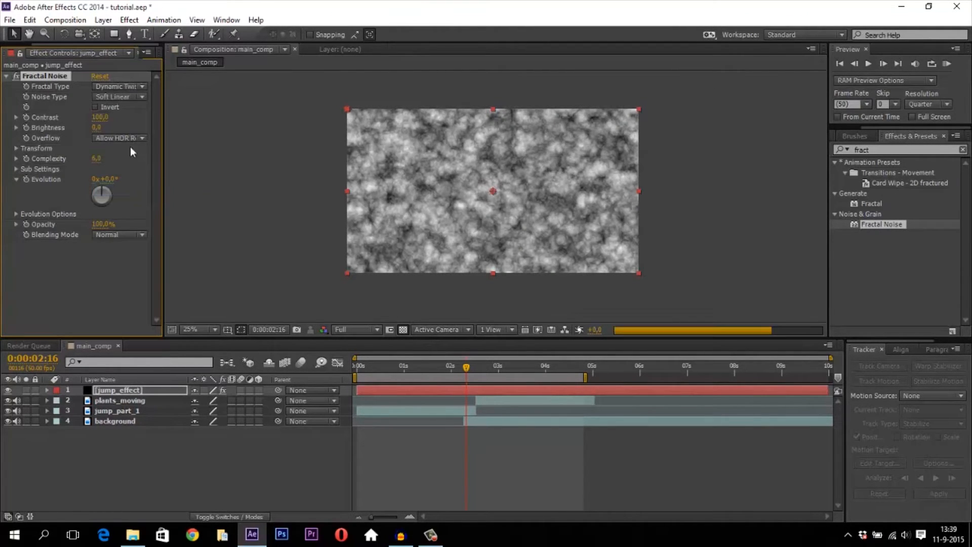
Try Fractal Noise with Contrast 335, Brightness -64 and the Max fractal type.
{"action": "left_click_drag", "start_coordinate": [99, 117], "coordinate": [247, 120]}
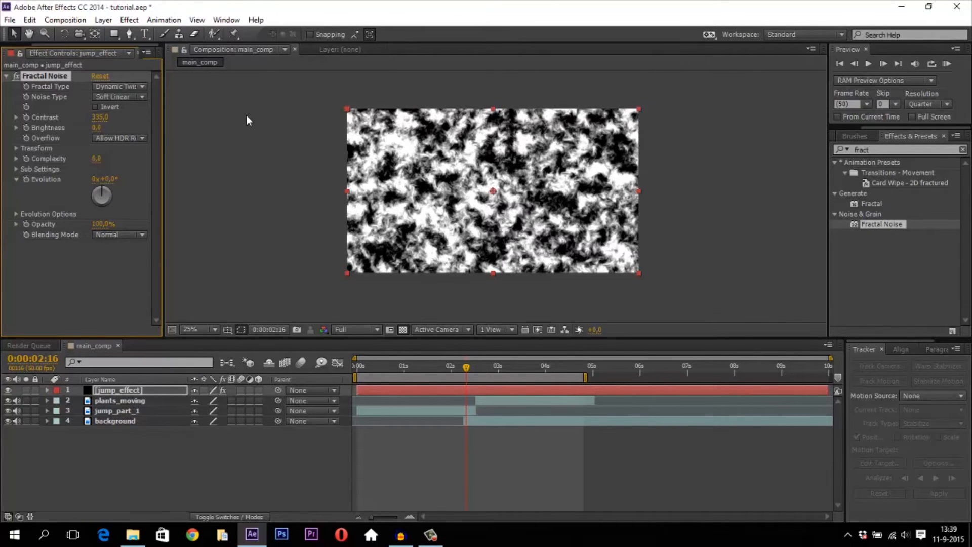
{"action": "left_click_drag", "start_coordinate": [98, 126], "coordinate": [57, 129]}
{"action": "left_click", "coordinate": [123, 87]}
{"action": "left_click", "coordinate": [127, 206]}
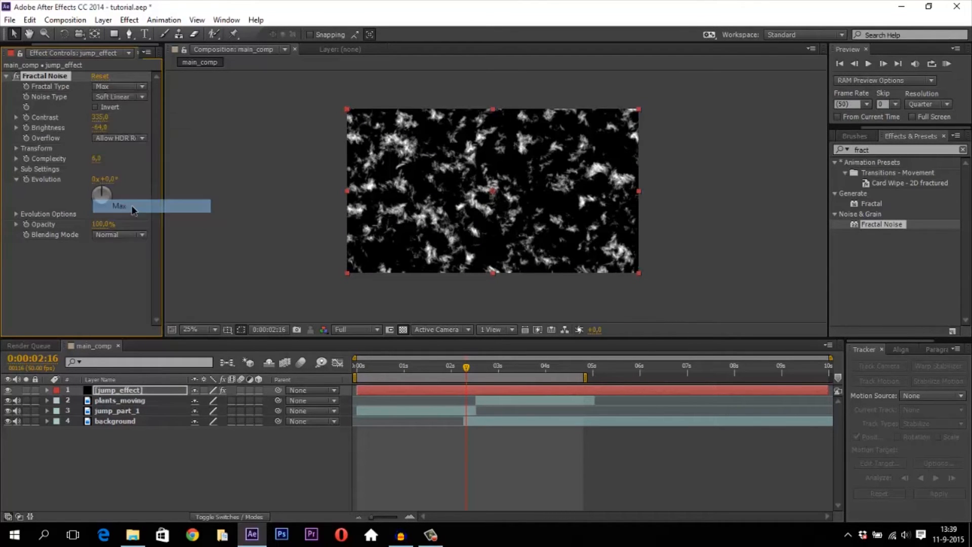
Set the Fractal Noise type to Rocky and raise its Contrast to 434.
{"action": "left_click", "coordinate": [126, 87]}
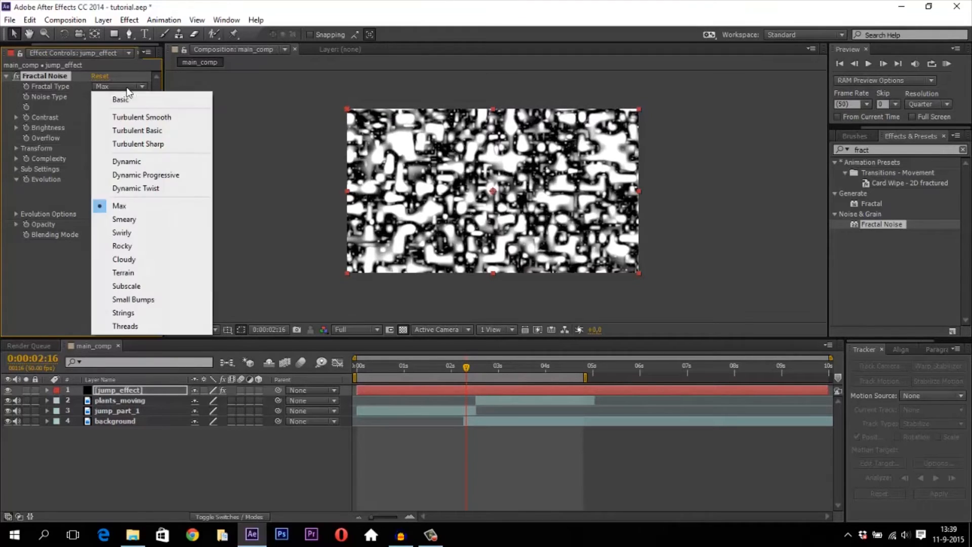
{"action": "left_click", "coordinate": [133, 246]}
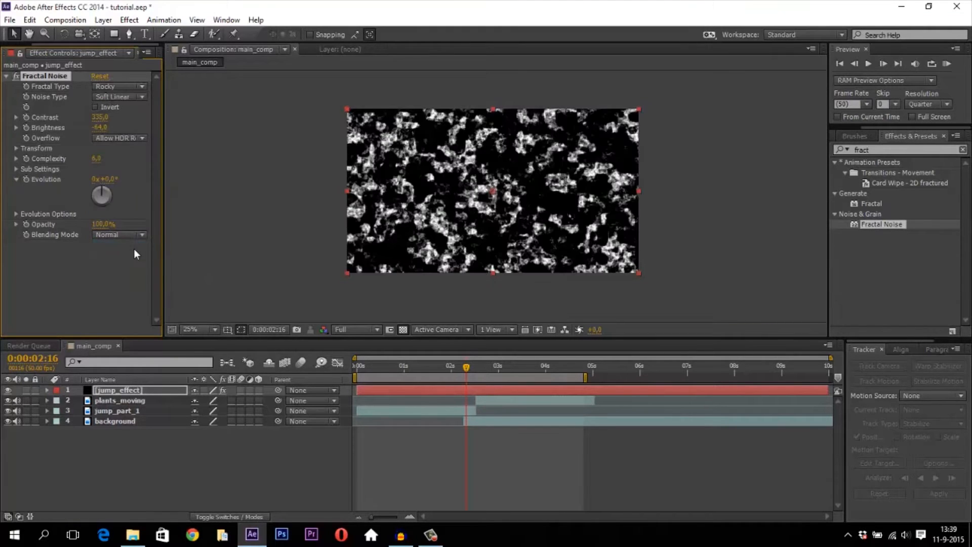
{"action": "mouse_move", "coordinate": [100, 117]}
{"action": "left_mouse_down"}
{"action": "mouse_move", "coordinate": [68, 125]}
{"action": "mouse_move", "coordinate": [152, 117]}
{"action": "mouse_move", "coordinate": [109, 120]}
{"action": "left_mouse_up"}
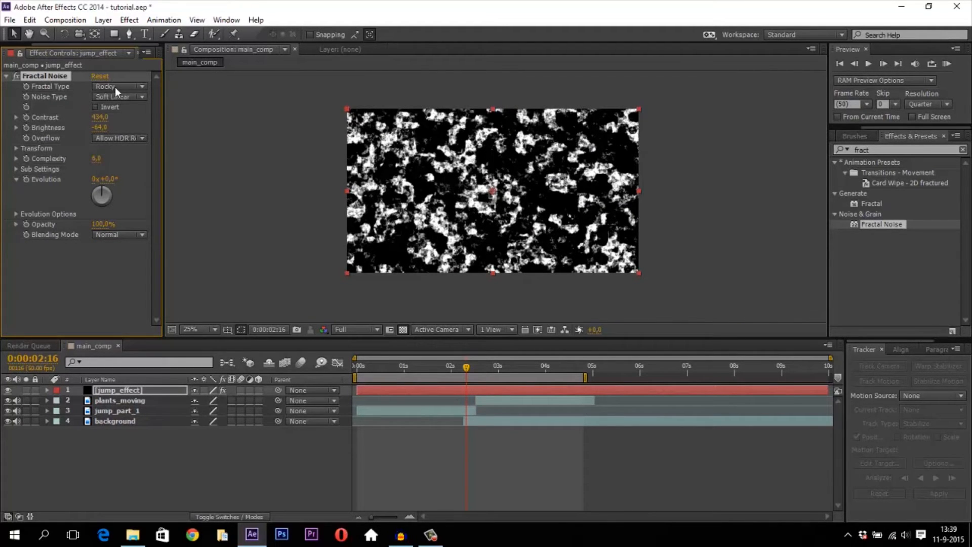
Set the Fractal Noise Contrast to 300 and its Brightness to 8.
{"action": "left_click", "coordinate": [97, 128]}
{"action": "type", "text": "0"}
{"action": "key", "text": "Return"}
{"action": "left_click", "coordinate": [98, 117]}
{"action": "type", "text": "0"}
{"action": "key", "text": "Return"}
{"action": "left_click_drag", "start_coordinate": [149, 119], "coordinate": [265, 120]}
{"action": "left_click", "coordinate": [100, 118]}
{"action": "type", "text": "300"}
{"action": "key", "text": "Return"}
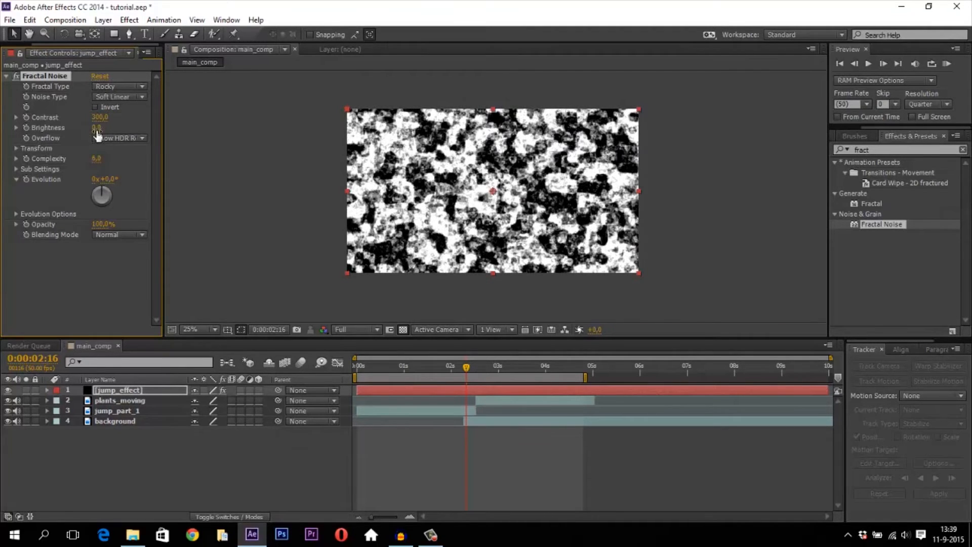
{"action": "left_click_drag", "start_coordinate": [103, 128], "coordinate": [112, 128]}
Move the jump_effect layer between plants_moving and jump_part_1 in the layer order and hide it.
{"action": "left_click", "coordinate": [156, 391]}
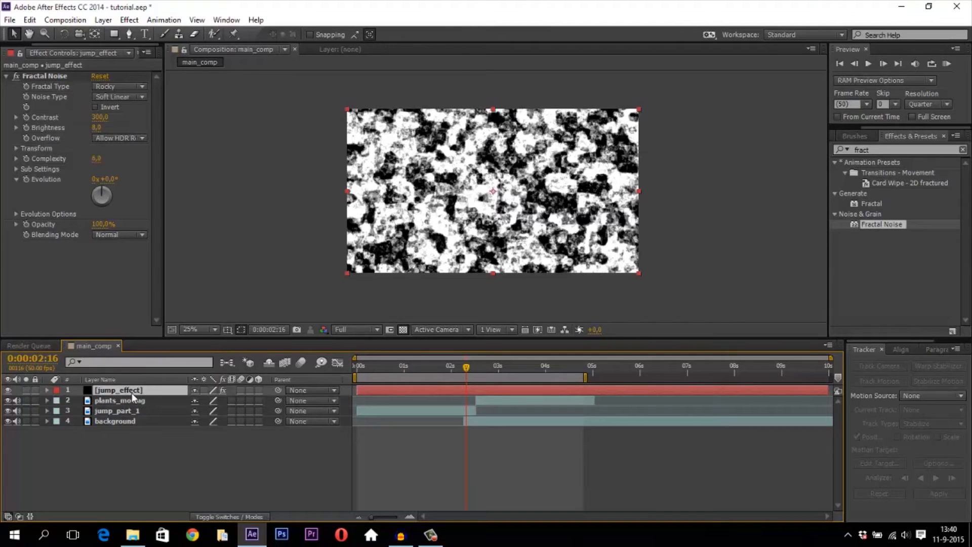
{"action": "left_click_drag", "start_coordinate": [127, 392], "coordinate": [132, 406]}
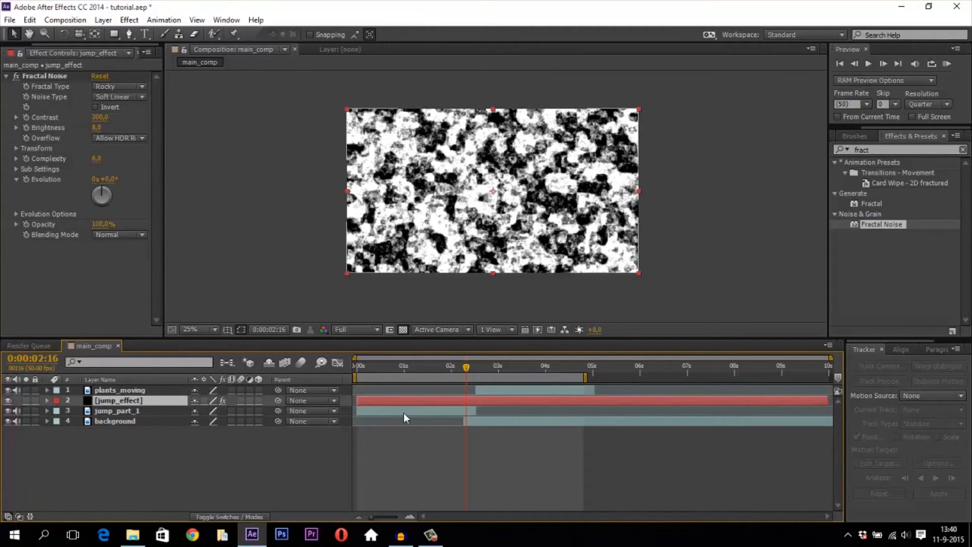
{"action": "left_click", "coordinate": [8, 401]}
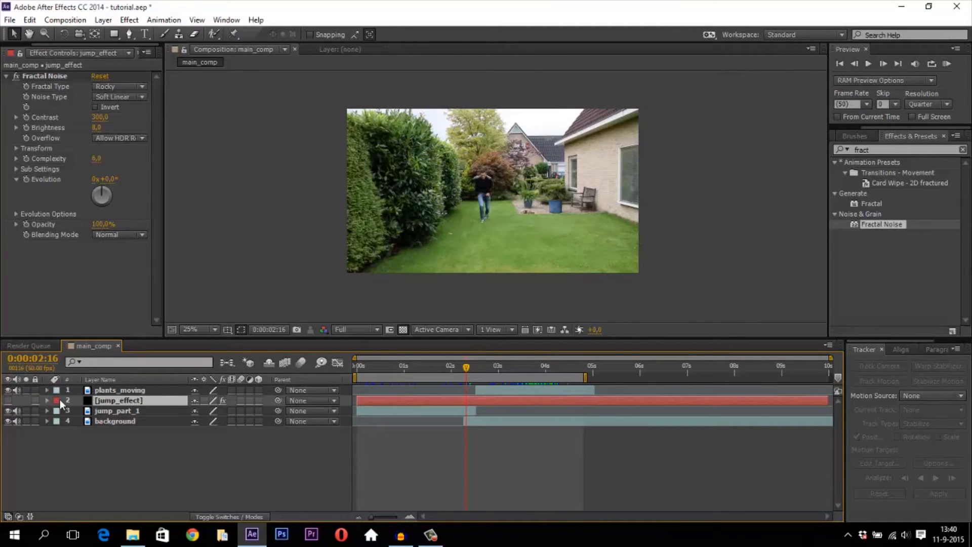
Set jump_part_1's track matte to Luma Inverted Matte using the jump_effect layer.
{"action": "scroll", "coordinate": [463, 189], "scroll_direction": "up", "scroll_amount": 2}
{"action": "scroll", "coordinate": [466, 212], "scroll_direction": "down", "scroll_amount": 2}
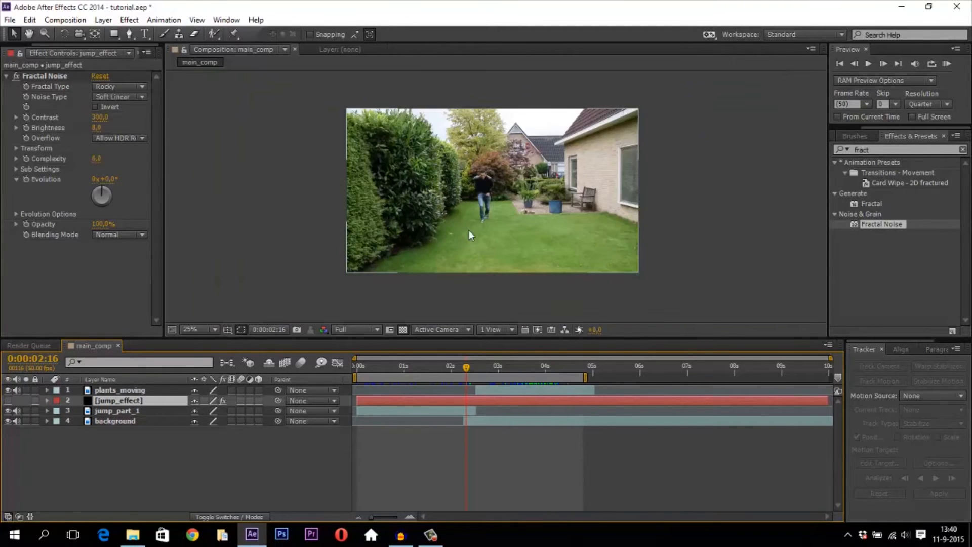
{"action": "left_click_drag", "start_coordinate": [443, 337], "coordinate": [442, 383]}
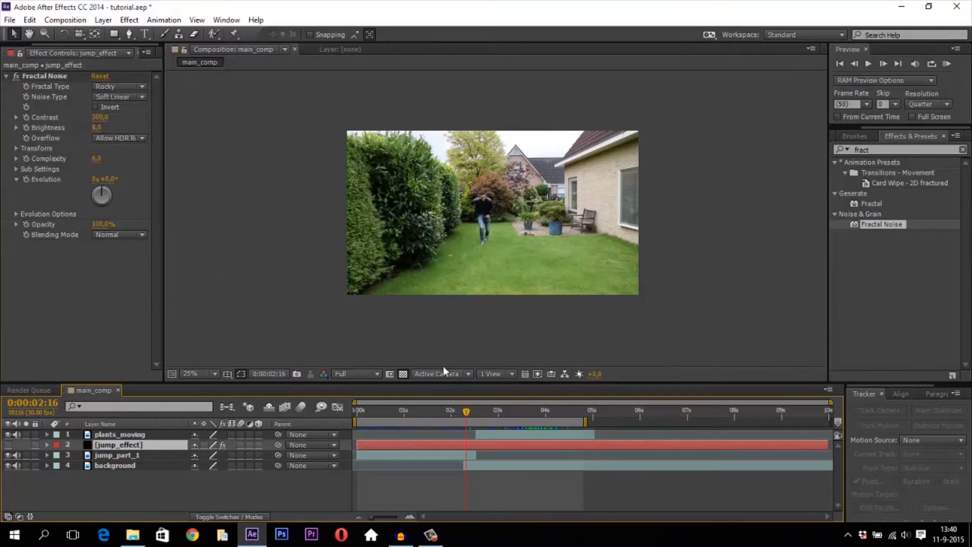
{"action": "left_click", "coordinate": [123, 457]}
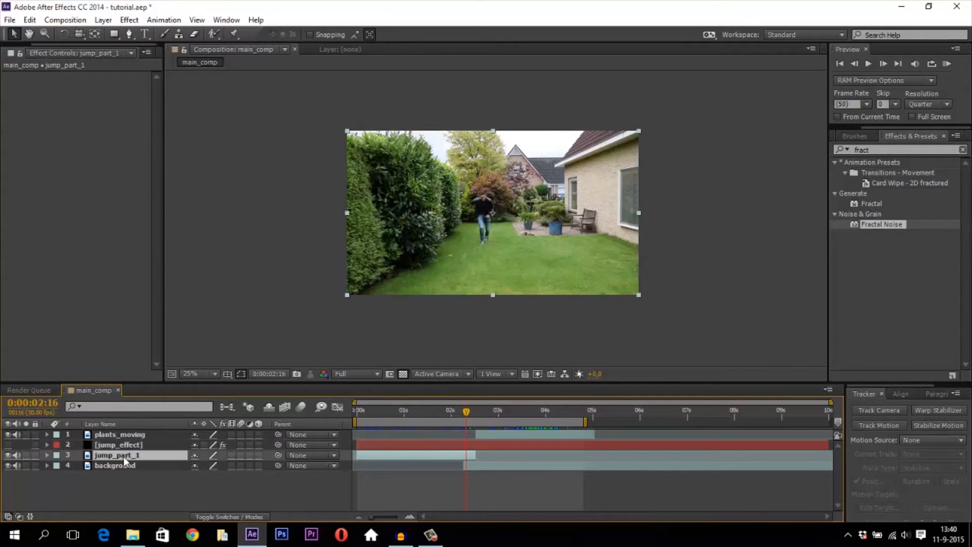
{"action": "left_click", "coordinate": [234, 517]}
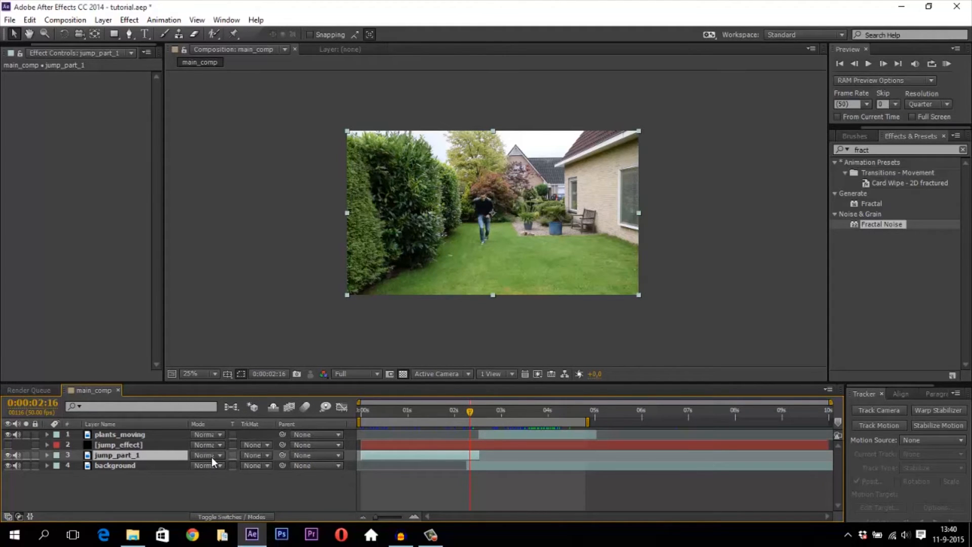
{"action": "left_click", "coordinate": [247, 455]}
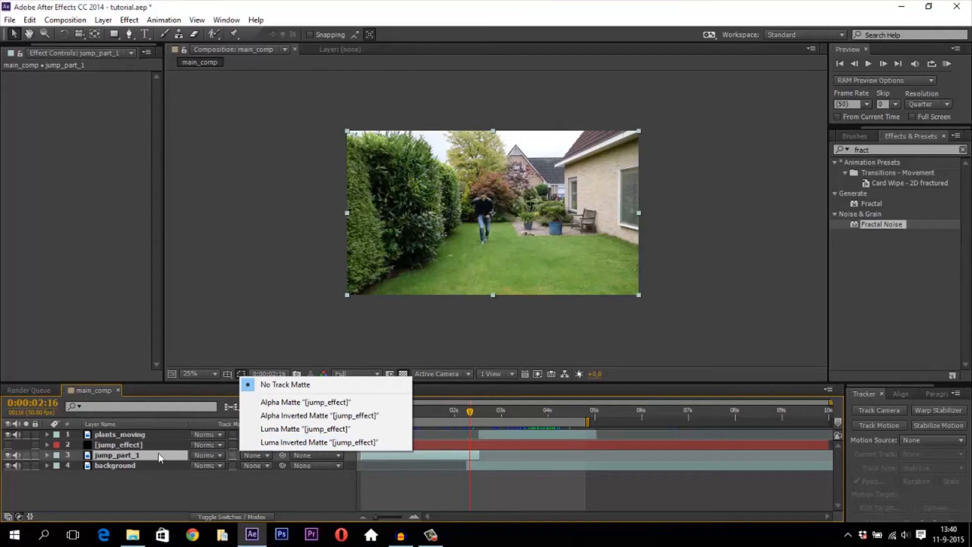
{"action": "left_click", "coordinate": [319, 442]}
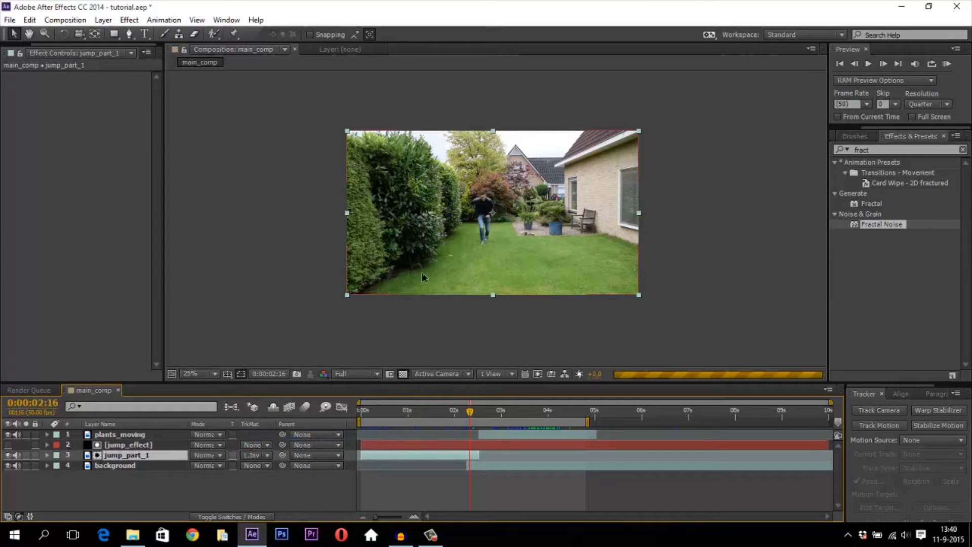
Compare the matted figure up close with the noise pattern of the jump_effect layer, leaving the noise visible.
{"action": "scroll", "coordinate": [471, 196], "scroll_direction": "up", "scroll_amount": 4}
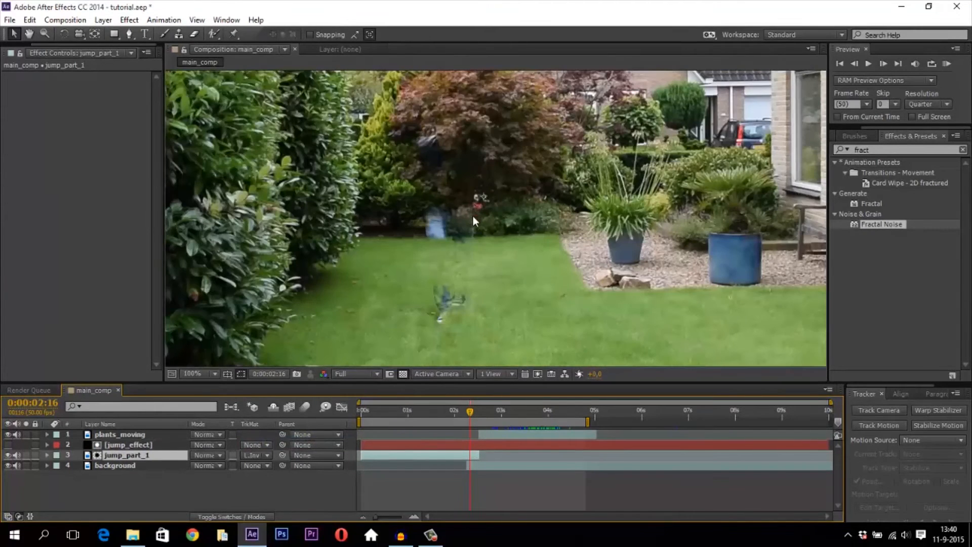
{"action": "left_click", "coordinate": [415, 445]}
{"action": "left_click", "coordinate": [8, 444]}
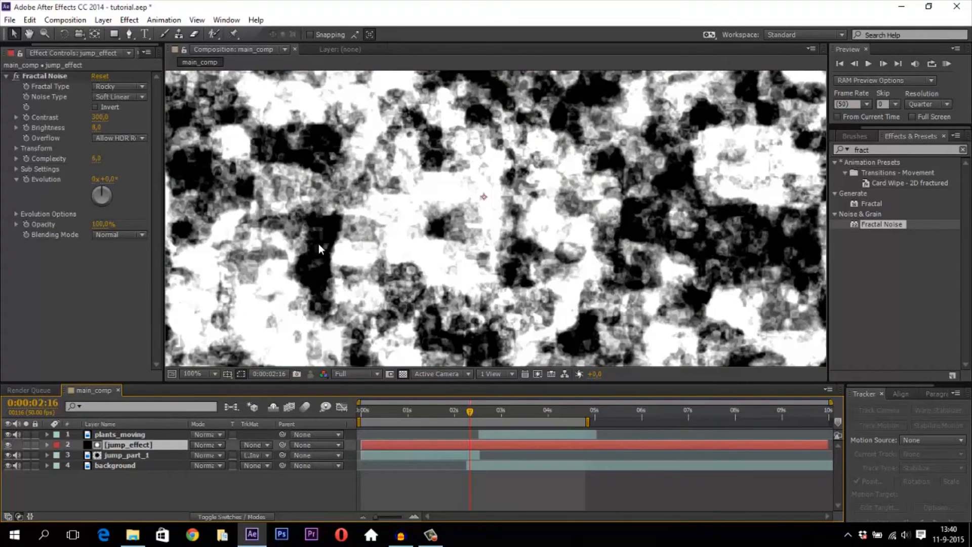
{"action": "left_click", "coordinate": [8, 444]}
{"action": "left_click", "coordinate": [7, 445]}
{"action": "scroll", "coordinate": [436, 192], "scroll_direction": "down", "scroll_amount": 2}
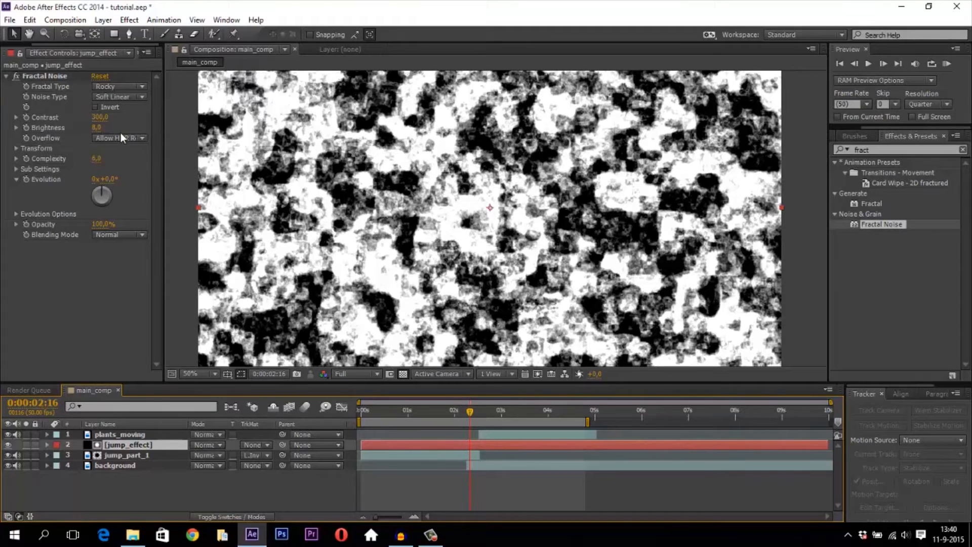
Try a Fractal Noise Brightness of 400 and check the matted footage with jump_effect temporarily hidden.
{"action": "left_click_drag", "start_coordinate": [100, 127], "coordinate": [332, 130]}
{"action": "left_click", "coordinate": [102, 127]}
{"action": "type", "text": "400"}
{"action": "key", "text": "Return"}
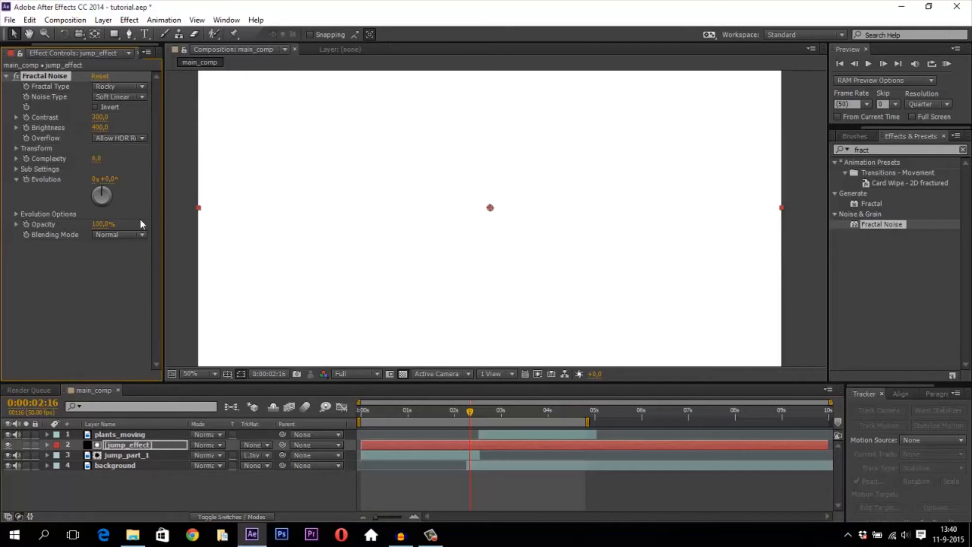
{"action": "left_click", "coordinate": [8, 445]}
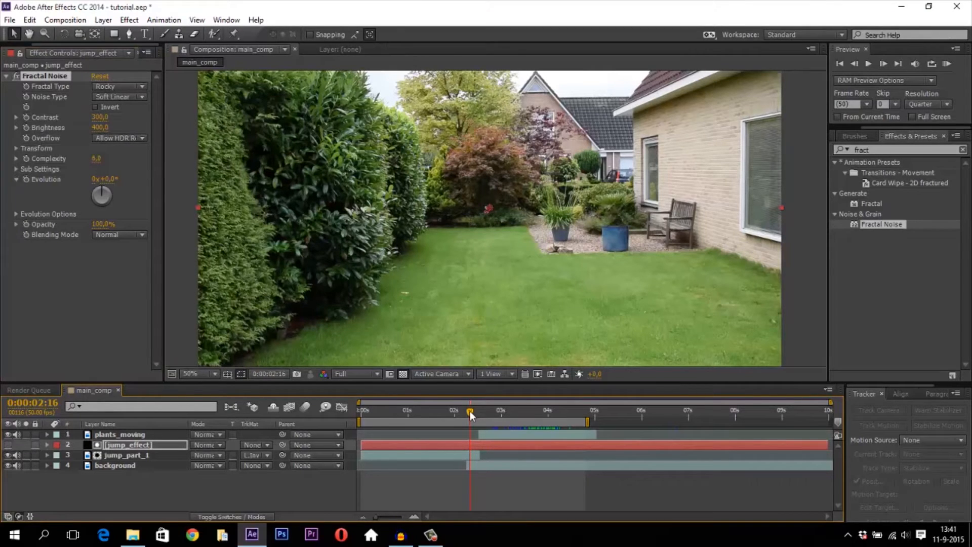
{"action": "left_click", "coordinate": [8, 444]}
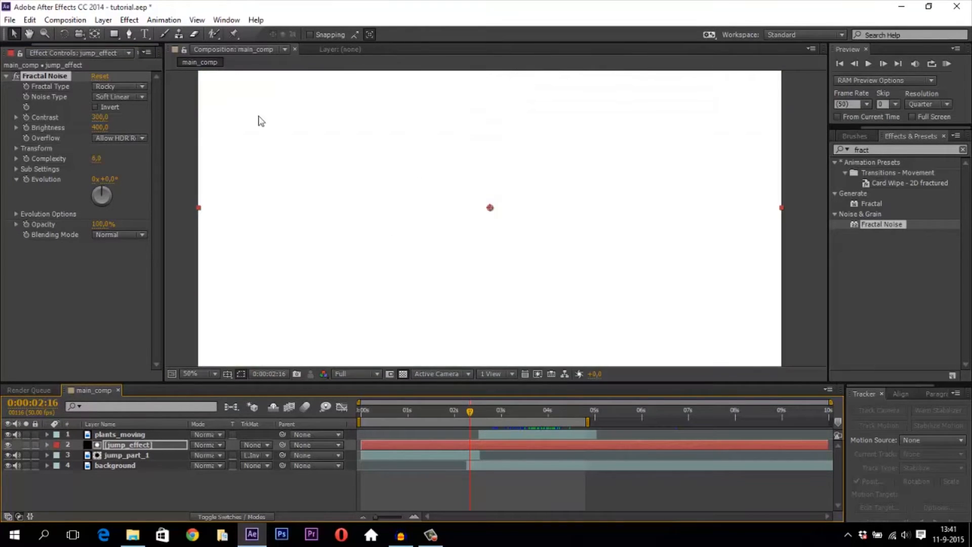
Lower the Fractal Noise Brightness to -120, hide jump_effect and check the figure in the footage.
{"action": "left_click", "coordinate": [101, 128]}
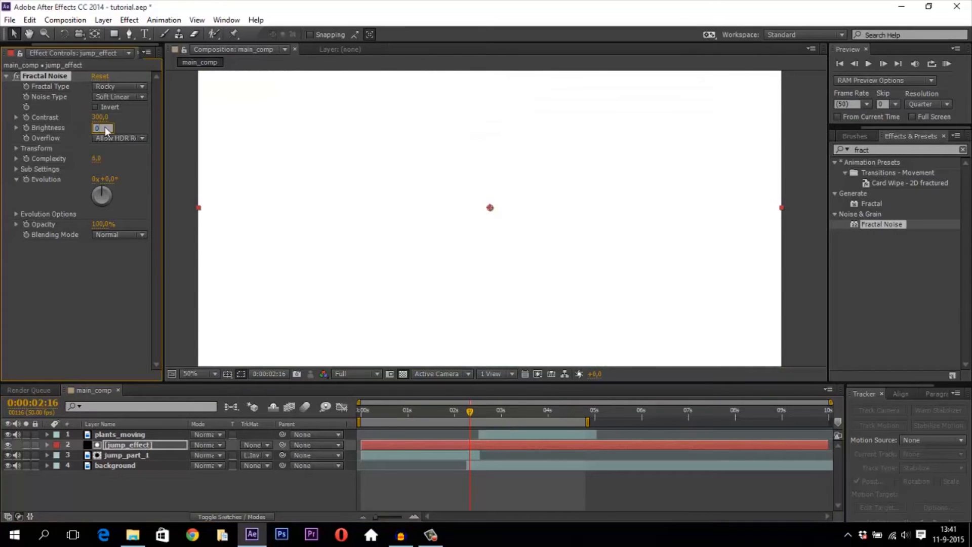
{"action": "key", "text": "Return"}
{"action": "left_click_drag", "start_coordinate": [97, 128], "coordinate": [26, 127]}
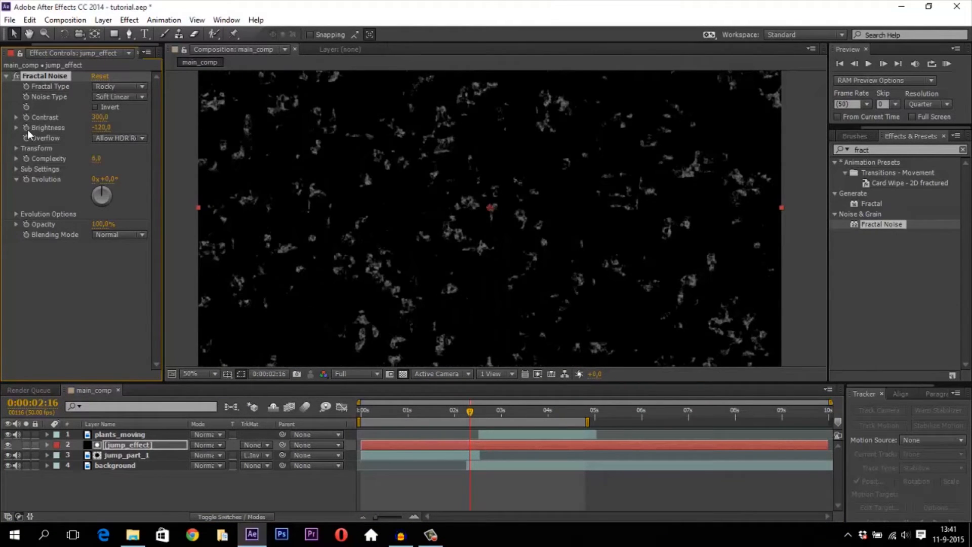
{"action": "left_click", "coordinate": [8, 444]}
{"action": "scroll", "coordinate": [485, 195], "scroll_direction": "up", "scroll_amount": 4}
{"action": "scroll", "coordinate": [456, 233], "scroll_direction": "down", "scroll_amount": 2}
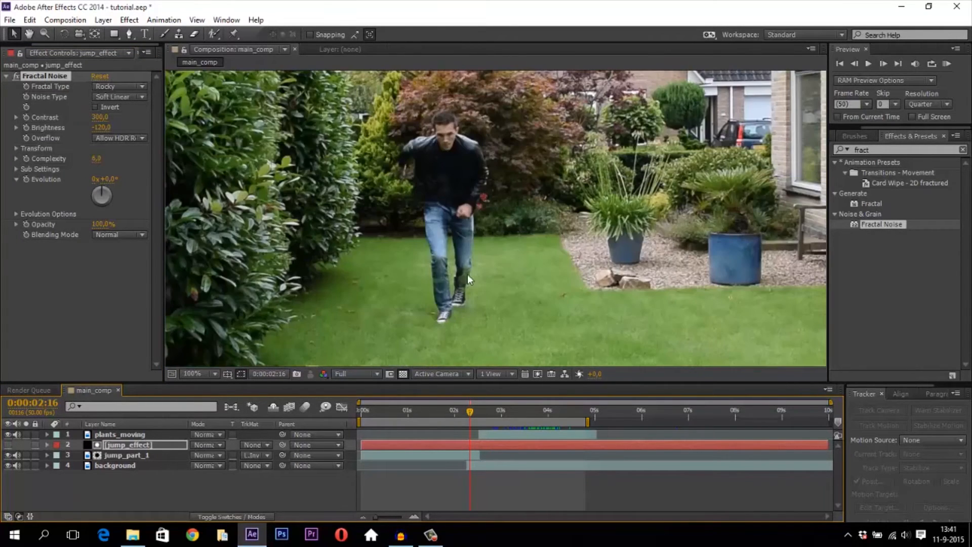
{"action": "scroll", "coordinate": [455, 214], "scroll_direction": "down", "scroll_amount": 4}
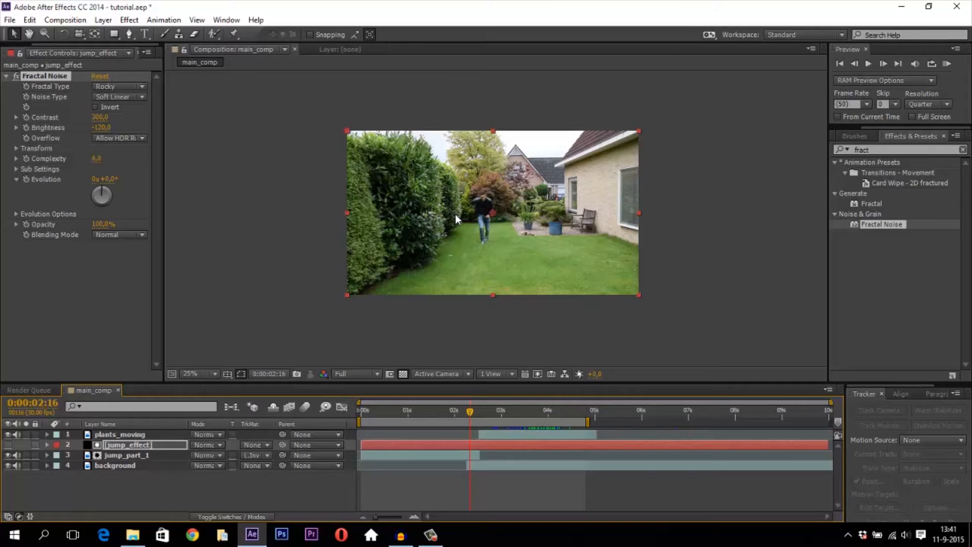
Trim the start of the jump_effect layer to 0:00:02:17.
{"action": "scroll", "coordinate": [454, 214], "scroll_direction": "up", "scroll_amount": 2}
{"action": "left_click", "coordinate": [472, 415]}
{"action": "mouse_move", "coordinate": [470, 415]}
{"action": "left_mouse_down"}
{"action": "mouse_move", "coordinate": [483, 421]}
{"action": "mouse_move", "coordinate": [470, 424]}
{"action": "left_mouse_up"}
{"action": "left_click", "coordinate": [476, 446]}
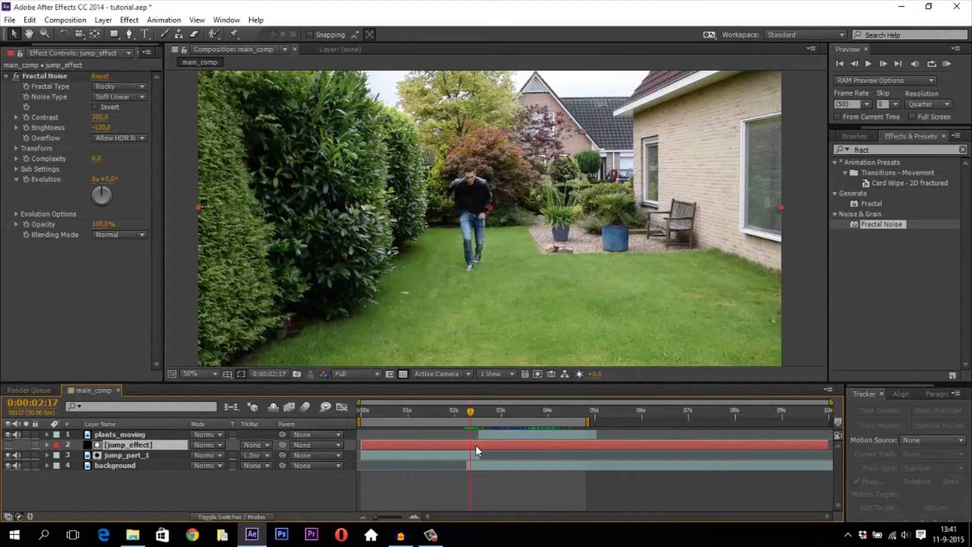
{"action": "key", "text": "alt+bracketleft"}
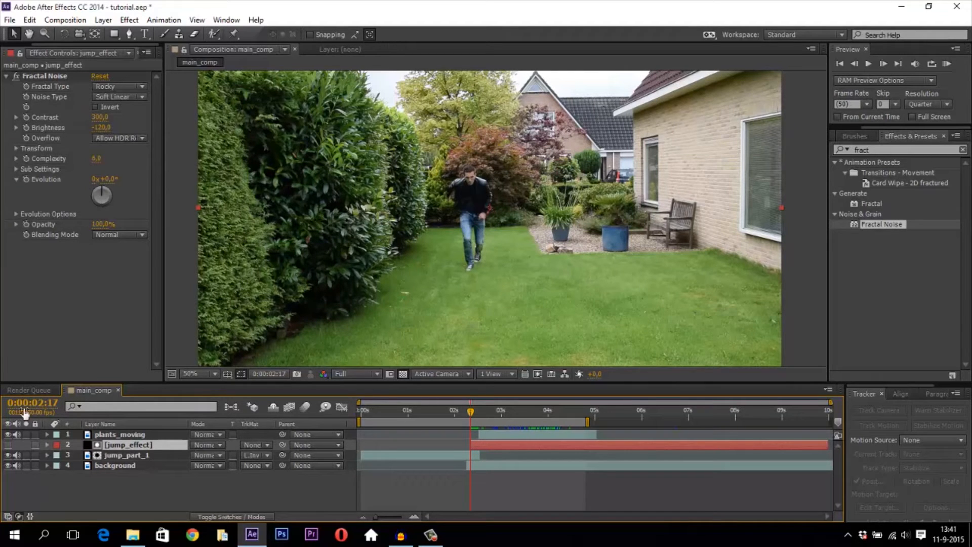
Show jump_effect, start keyframing its Evolution, Contrast and Brightness at 0:00:02:17, and reveal these keyframes in the timeline.
{"action": "left_click", "coordinate": [9, 444]}
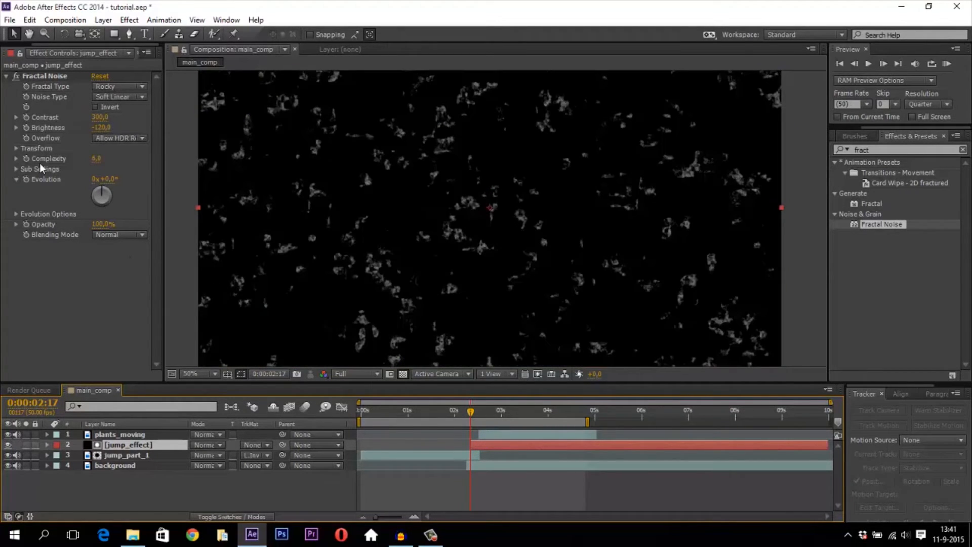
{"action": "left_click", "coordinate": [27, 181]}
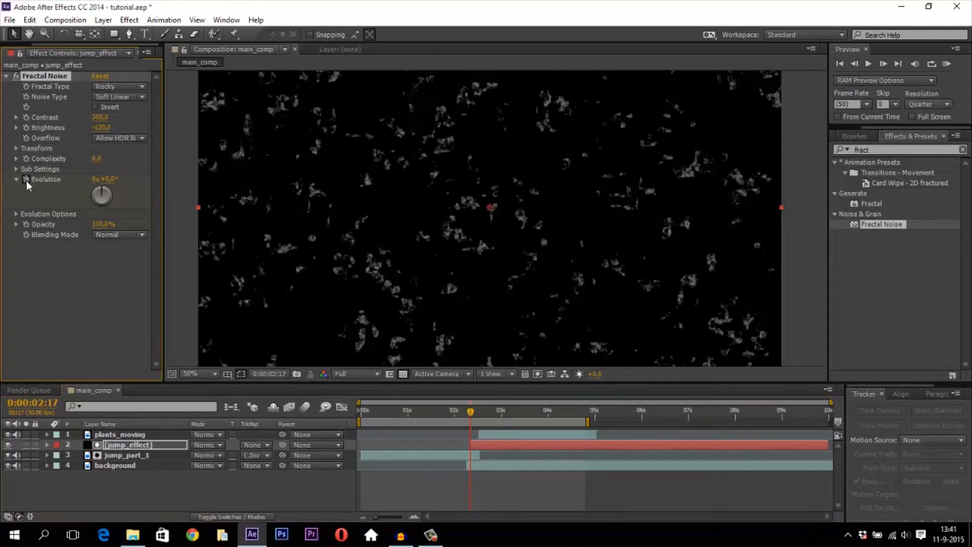
{"action": "left_click", "coordinate": [25, 117]}
{"action": "left_click", "coordinate": [26, 128]}
{"action": "left_click", "coordinate": [485, 444]}
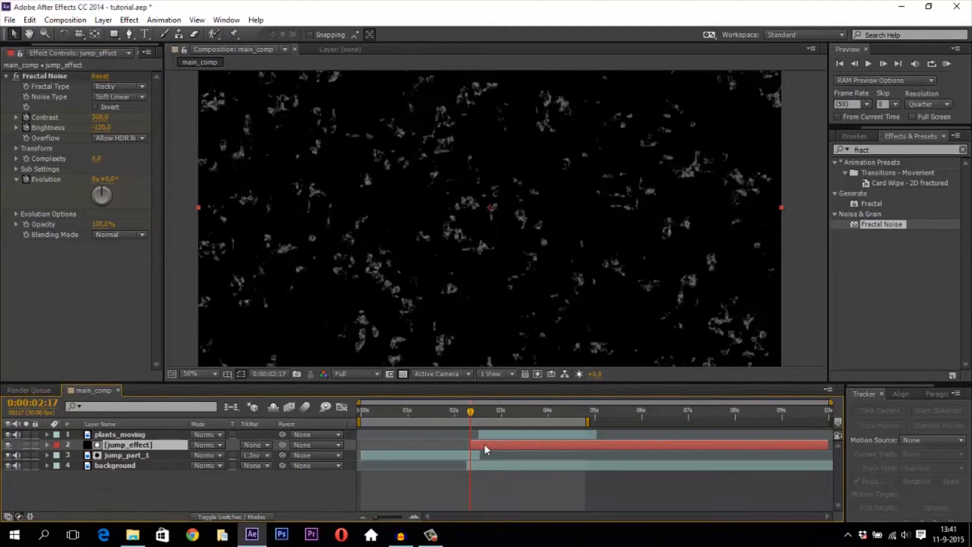
{"action": "key", "text": "u"}
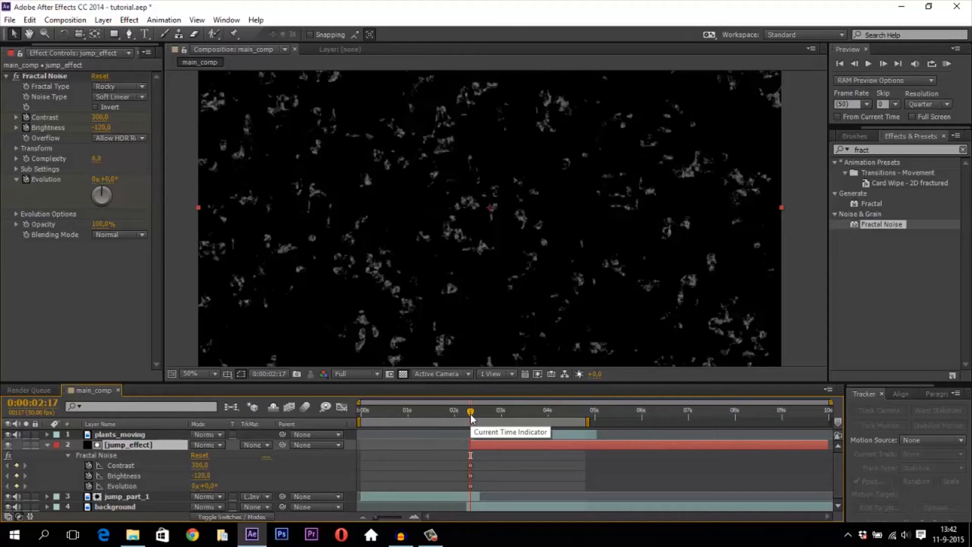
Add Contrast, Brightness and Evolution keyframes to jump_effect's Fractal Noise at 0:00:02:26.
{"action": "left_click_drag", "start_coordinate": [471, 416], "coordinate": [479, 413]}
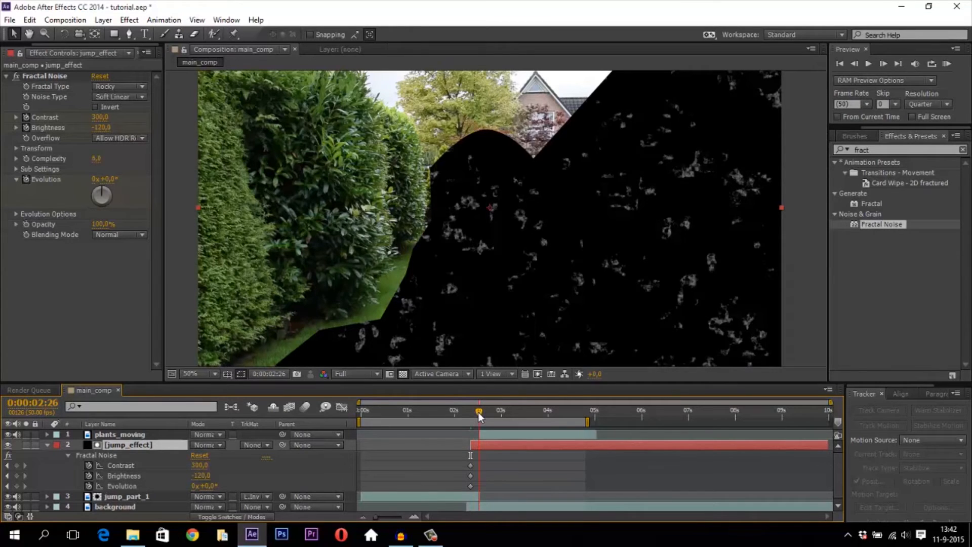
{"action": "left_click", "coordinate": [16, 465]}
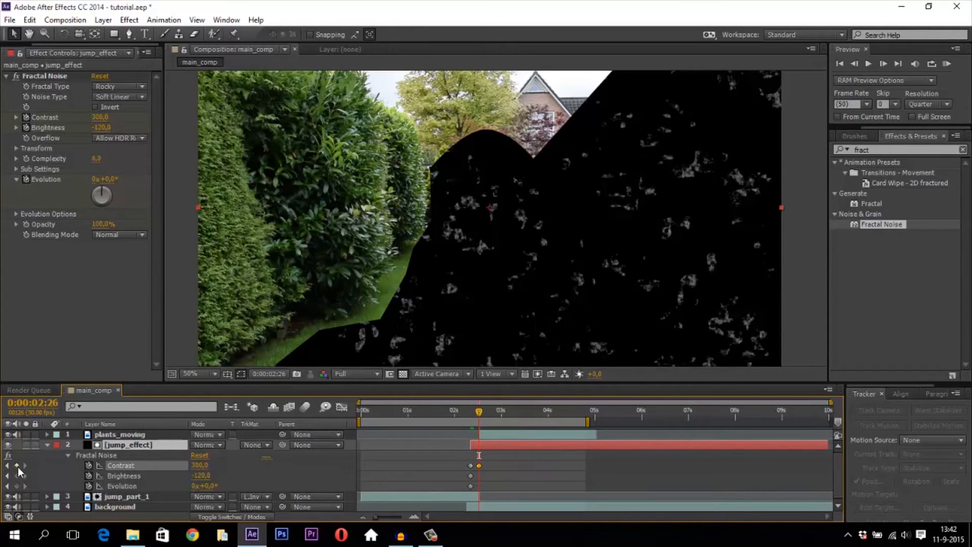
{"action": "left_click", "coordinate": [17, 476]}
{"action": "left_click", "coordinate": [17, 485]}
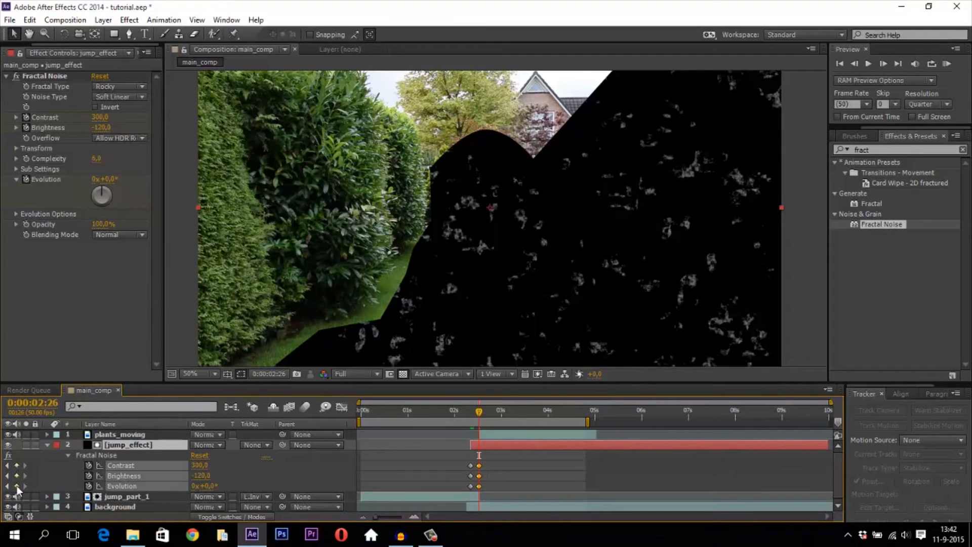
{"action": "left_click", "coordinate": [128, 455]}
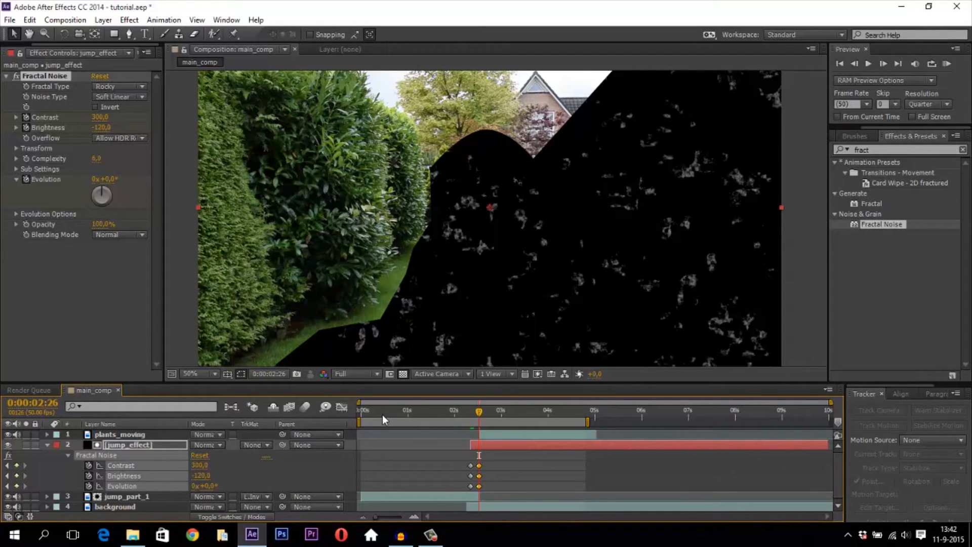
Set the Fractal Noise keyframes at 0:00:02:26 to Brightness 180 and Contrast 400.
{"action": "left_click", "coordinate": [214, 467]}
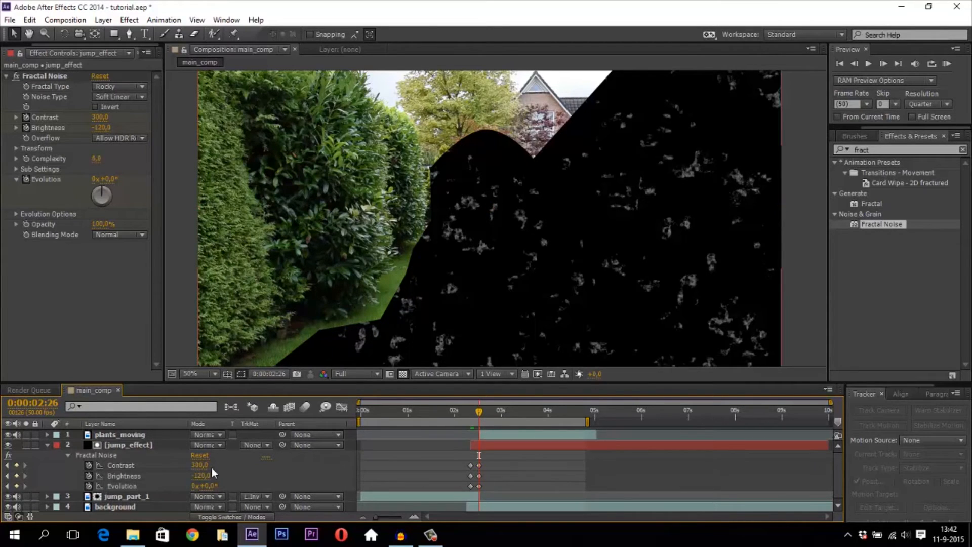
{"action": "left_click_drag", "start_coordinate": [205, 468], "coordinate": [349, 466]}
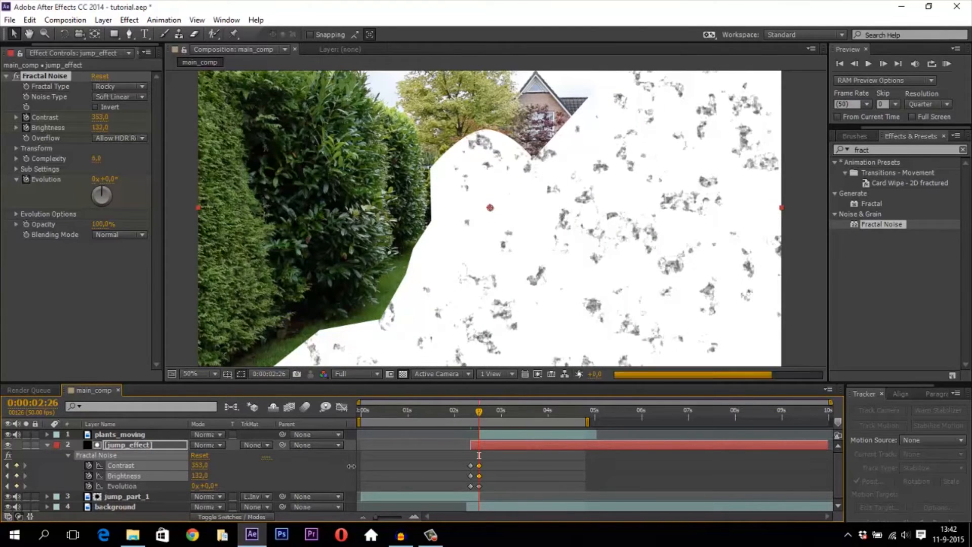
{"action": "left_click", "coordinate": [200, 476]}
{"action": "type", "text": "180"}
{"action": "key", "text": "Return"}
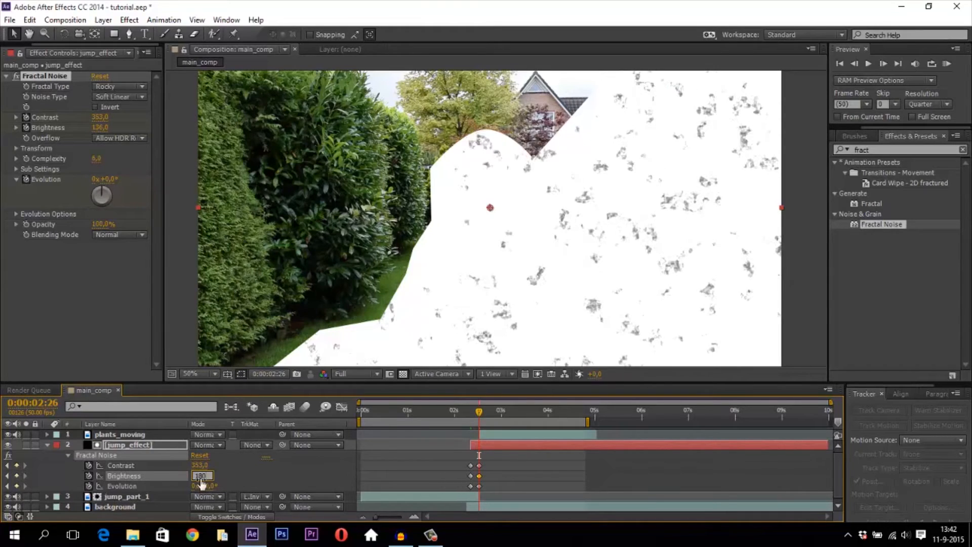
{"action": "left_click_drag", "start_coordinate": [199, 466], "coordinate": [214, 462]}
{"action": "left_click", "coordinate": [194, 465]}
{"action": "type", "text": "400"}
{"action": "key", "text": "Return"}
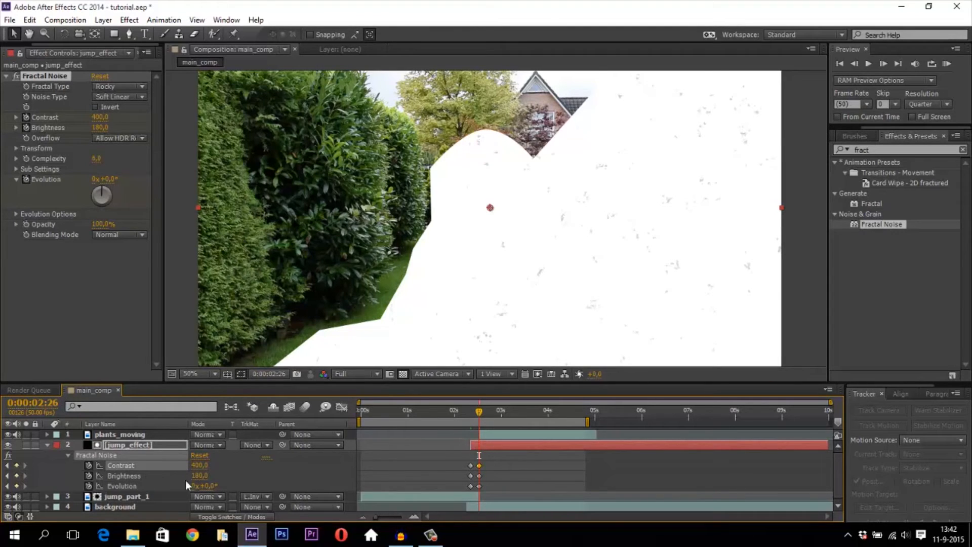
Set the Fractal Noise Evolution keyframe at 0:00:02:26 to 3x+233°.
{"action": "left_click_drag", "start_coordinate": [205, 486], "coordinate": [775, 445]}
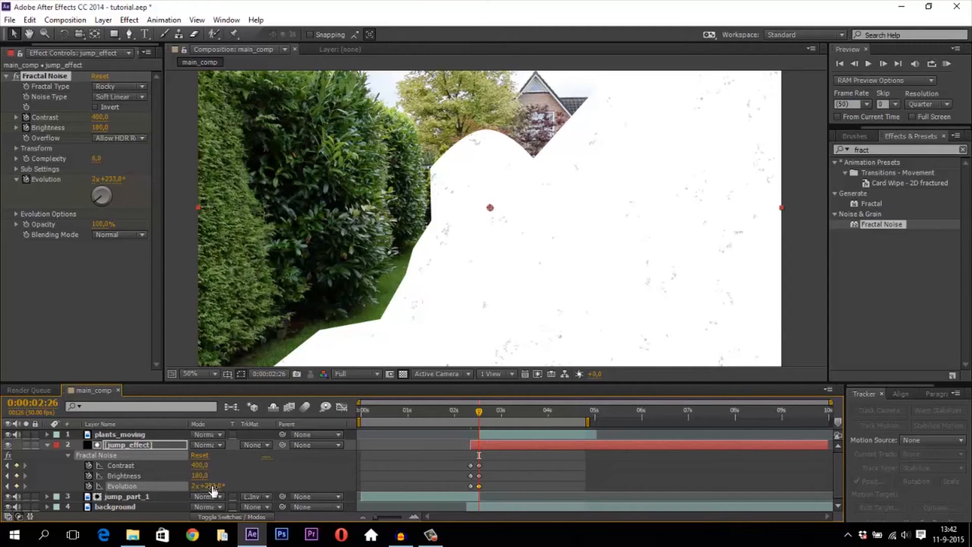
{"action": "left_click", "coordinate": [196, 486]}
{"action": "type", "text": "8"}
{"action": "key", "text": "Return"}
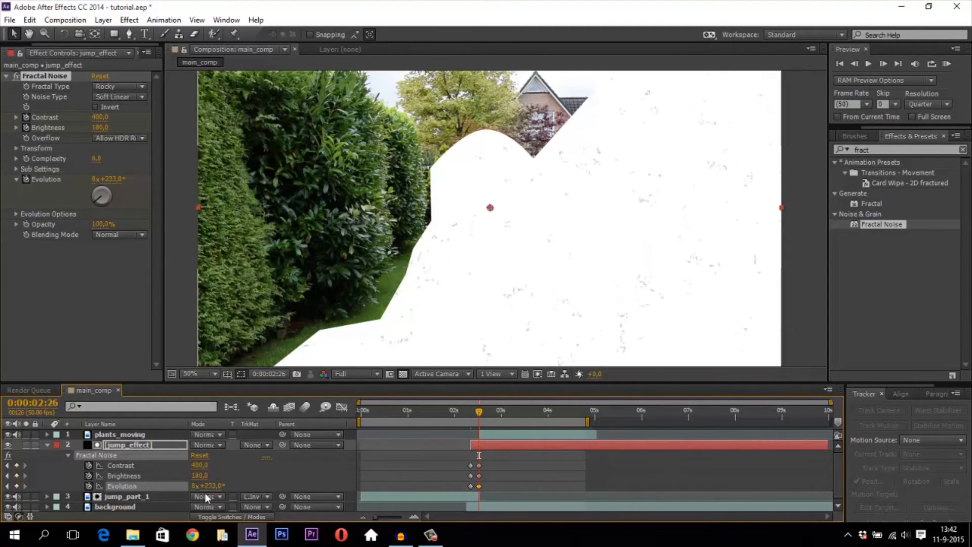
{"action": "left_click", "coordinate": [195, 487]}
{"action": "type", "text": "3"}
{"action": "key", "text": "Return"}
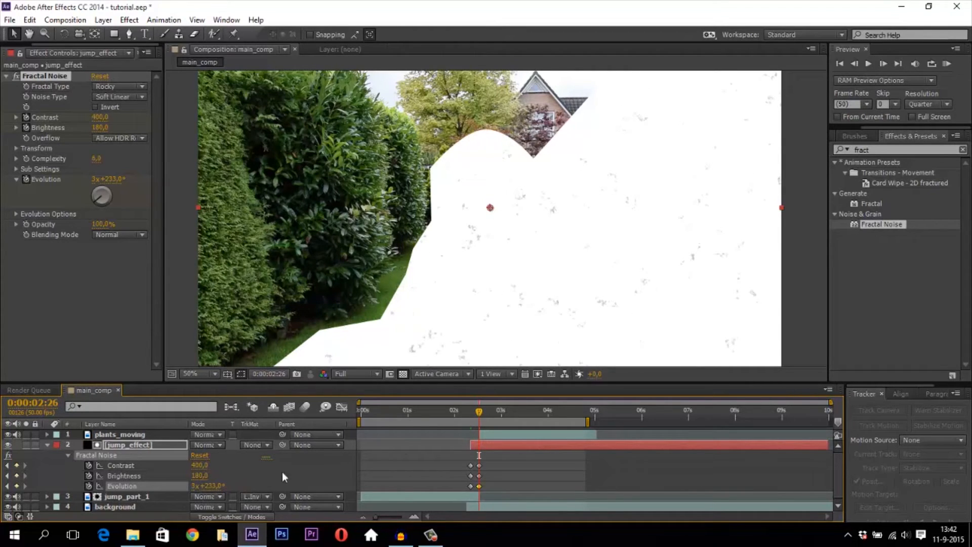
{"action": "left_click_drag", "start_coordinate": [479, 412], "coordinate": [474, 416]}
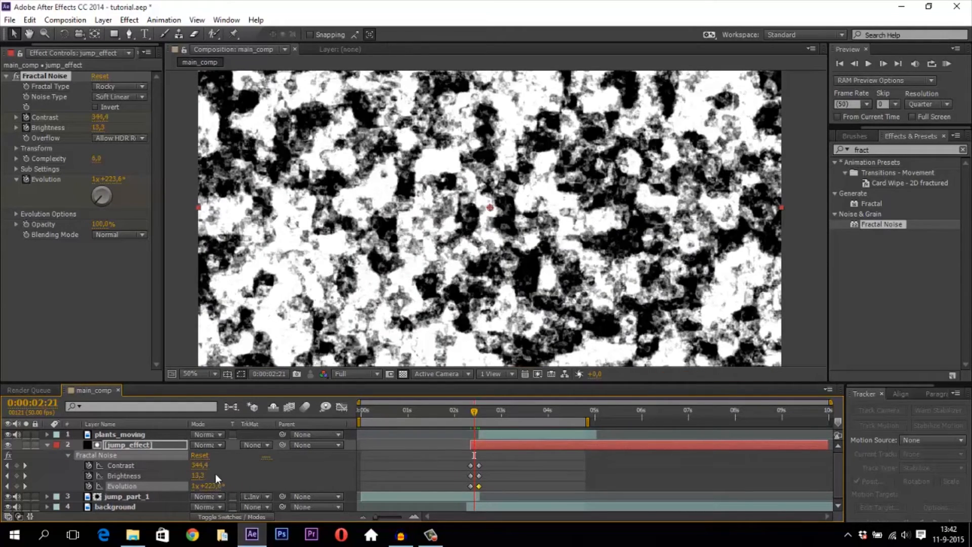
{"action": "left_click_drag", "start_coordinate": [216, 483], "coordinate": [364, 468]}
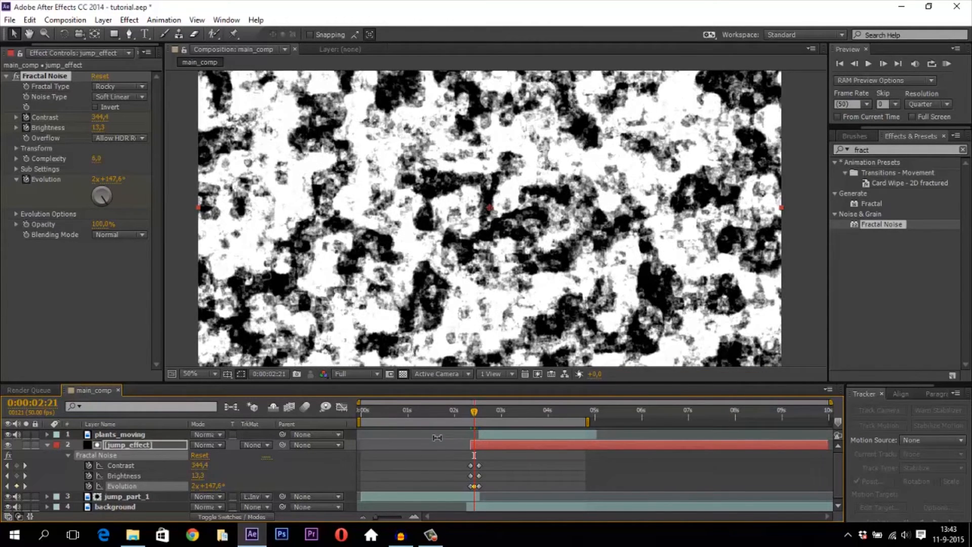
{"action": "key", "text": "ctrl+z"}
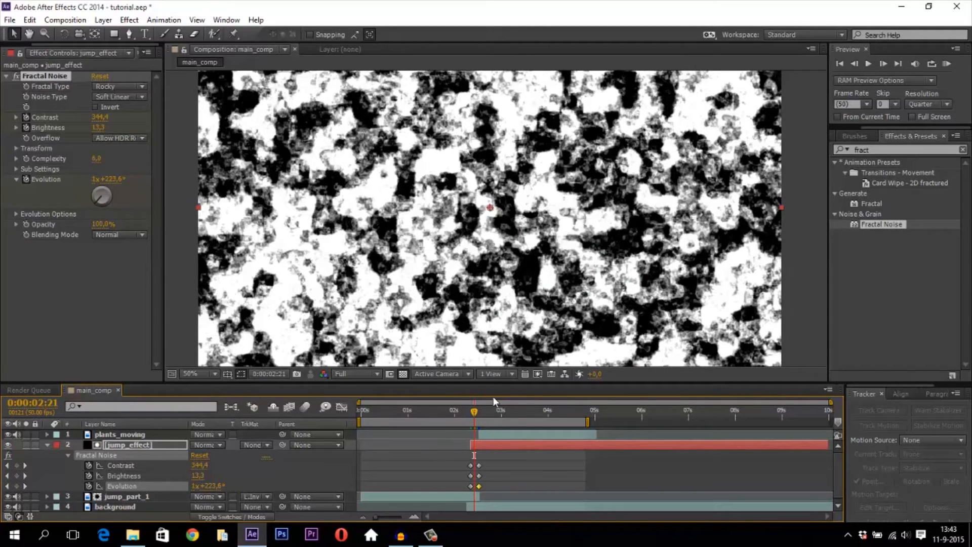
Set jump_effect's Fractal Noise Brightness keyframe at 0:00:02:26 to 200.
{"action": "left_click_drag", "start_coordinate": [475, 412], "coordinate": [482, 411]}
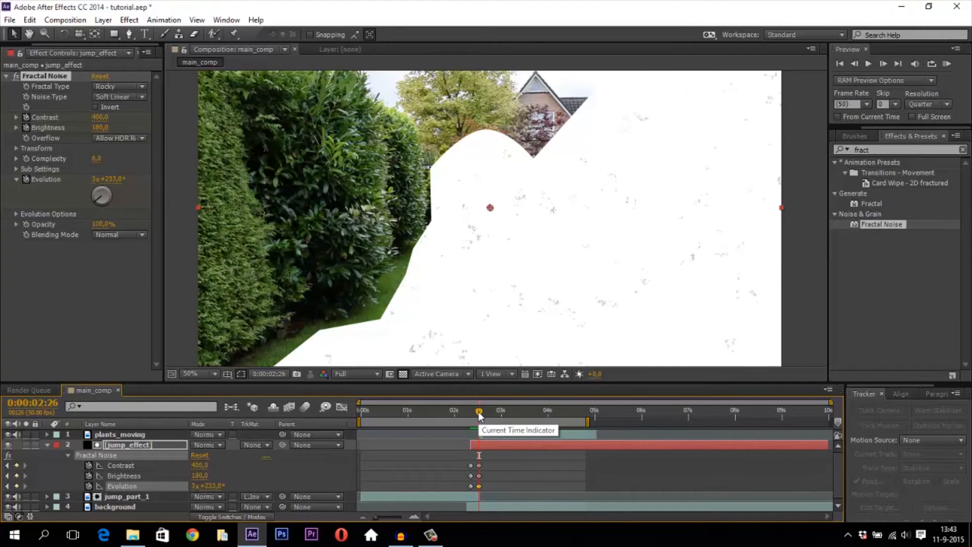
{"action": "left_click_drag", "start_coordinate": [479, 413], "coordinate": [474, 413]}
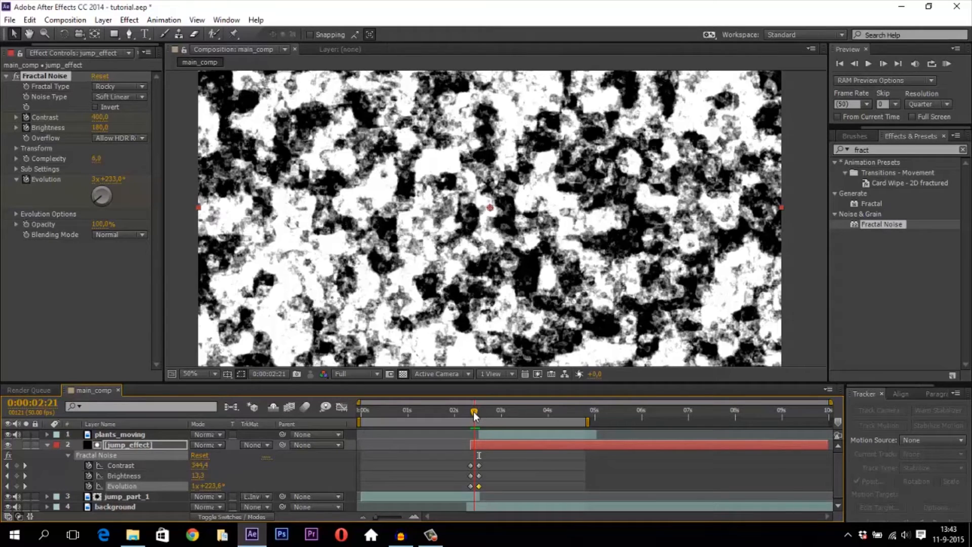
{"action": "left_click_drag", "start_coordinate": [474, 414], "coordinate": [471, 414]}
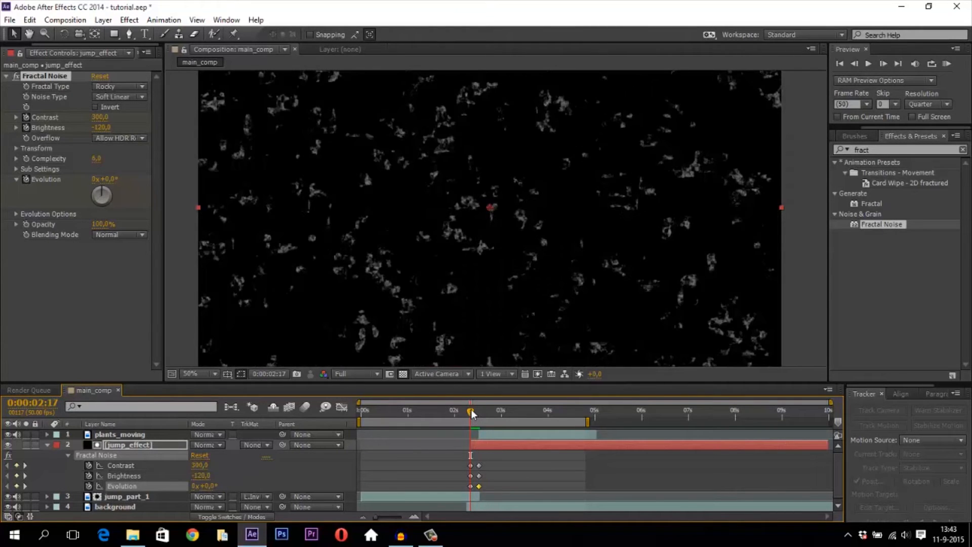
{"action": "key", "text": "comma"}
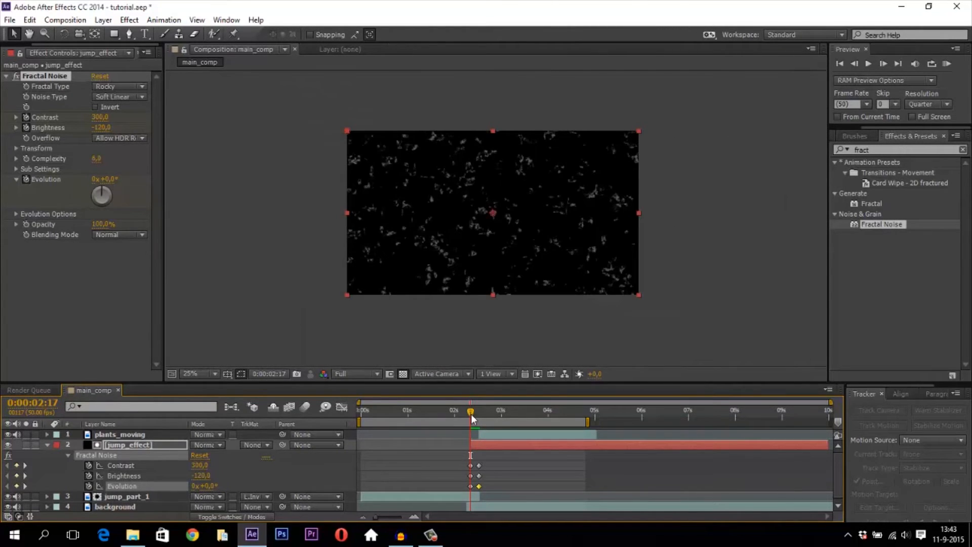
{"action": "left_click_drag", "start_coordinate": [471, 415], "coordinate": [480, 411]}
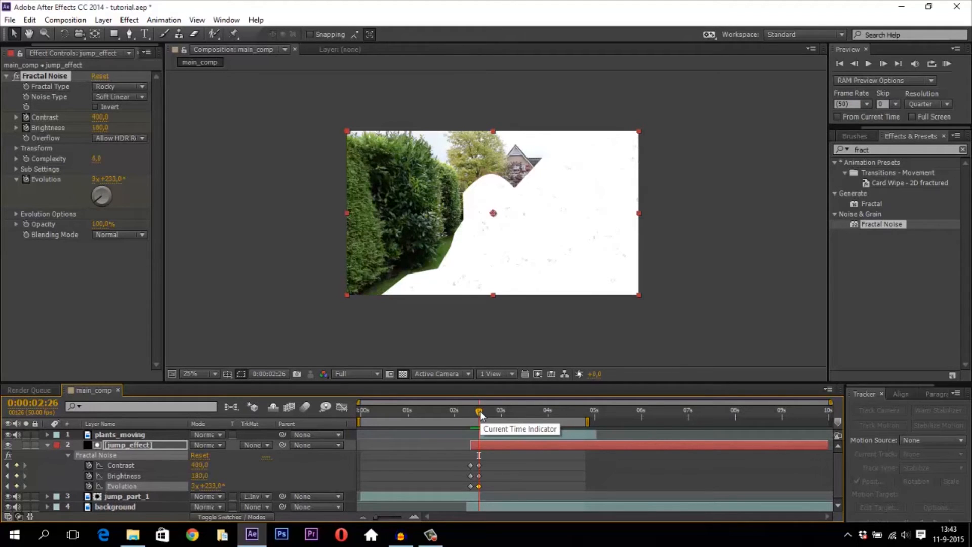
{"action": "left_click_drag", "start_coordinate": [200, 476], "coordinate": [203, 476]}
{"action": "left_click", "coordinate": [201, 476]}
{"action": "type", "text": "200"}
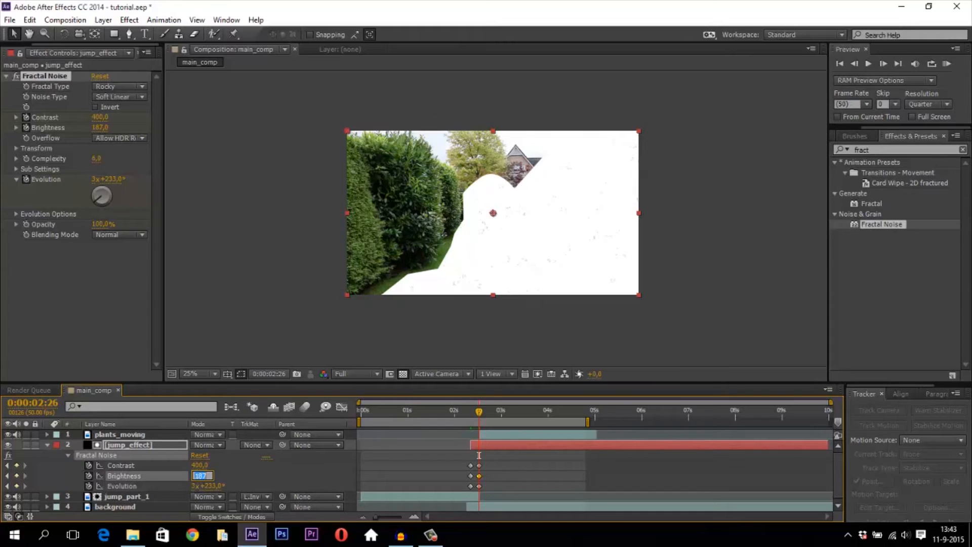
{"action": "key", "text": "Return"}
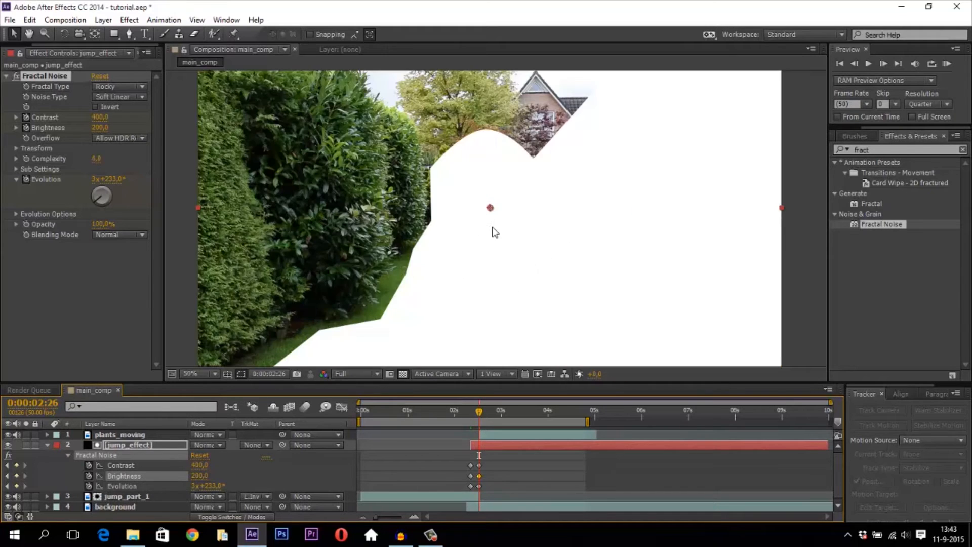
Set jump_effect's Fractal Noise keyframes at 0:00:02:17 to Brightness -200 and Contrast 336.
{"action": "left_click_drag", "start_coordinate": [480, 412], "coordinate": [470, 414]}
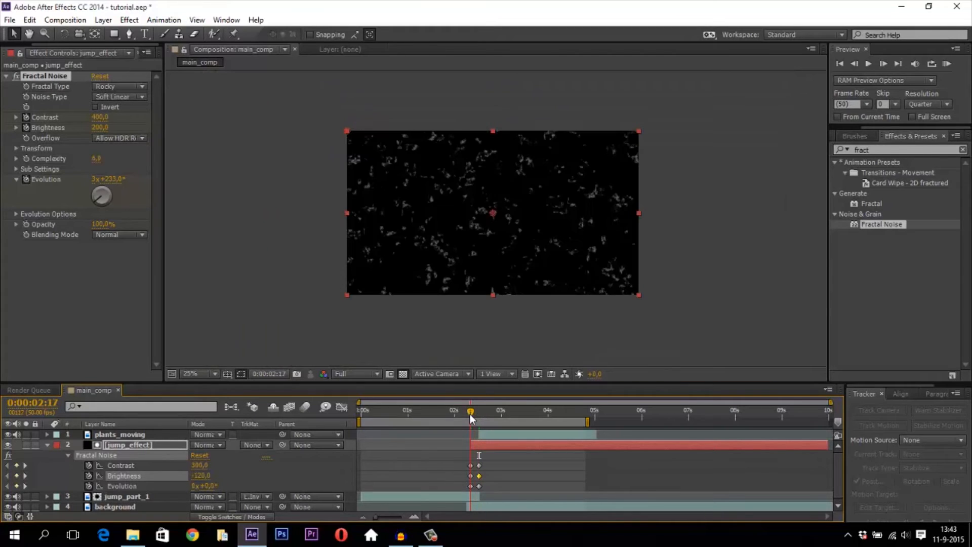
{"action": "left_click_drag", "start_coordinate": [203, 475], "coordinate": [187, 476]}
{"action": "left_click", "coordinate": [202, 475]}
{"action": "type", "text": "-200"}
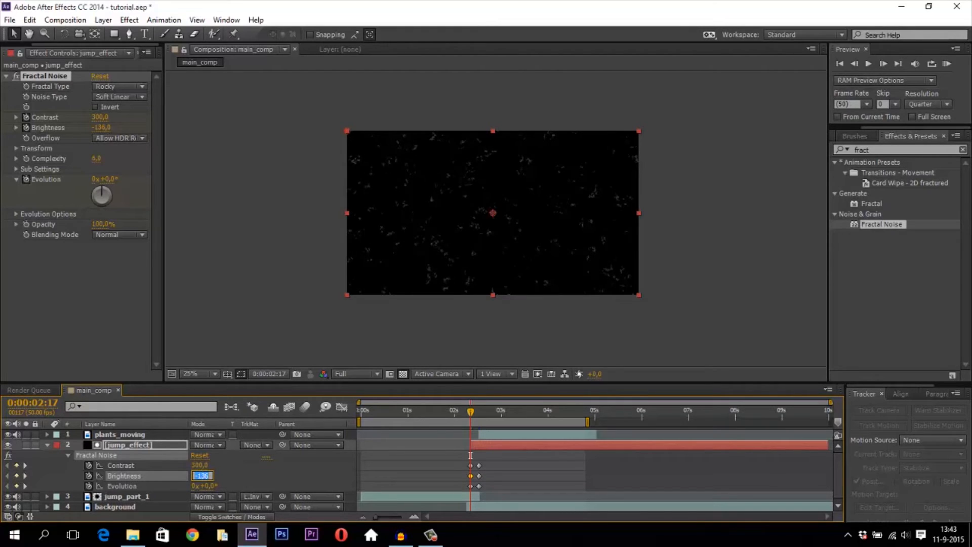
{"action": "key", "text": "Return"}
{"action": "left_click_drag", "start_coordinate": [199, 464], "coordinate": [221, 465]}
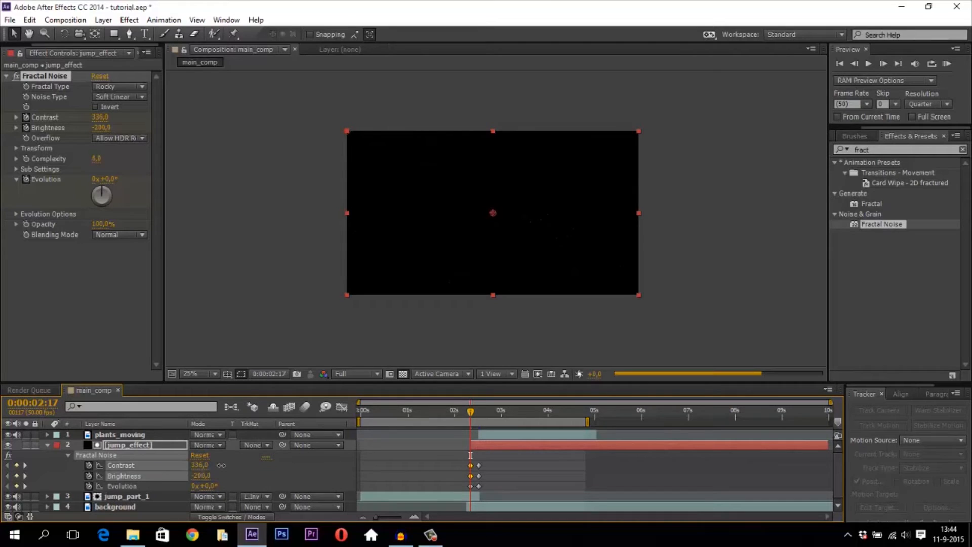
Hide the jump_effect layer and show the dissolving man up close at 0:00:02:23.
{"action": "key", "text": "Page_Down"}
{"action": "key", "text": "Page_Down"}
{"action": "key", "text": "Page_Down"}
{"action": "key", "text": "Page_Down"}
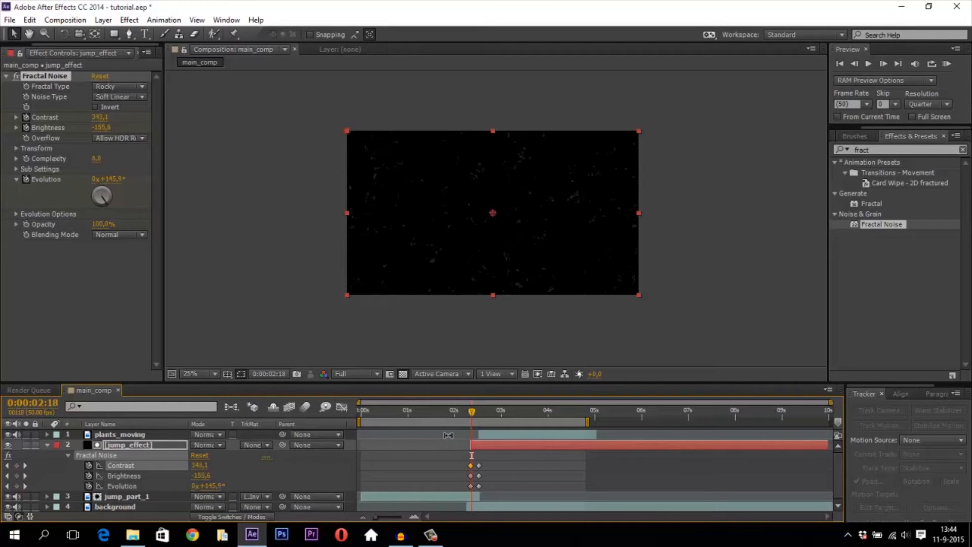
{"action": "key", "text": "Page_Down"}
{"action": "key", "text": "Page_Down"}
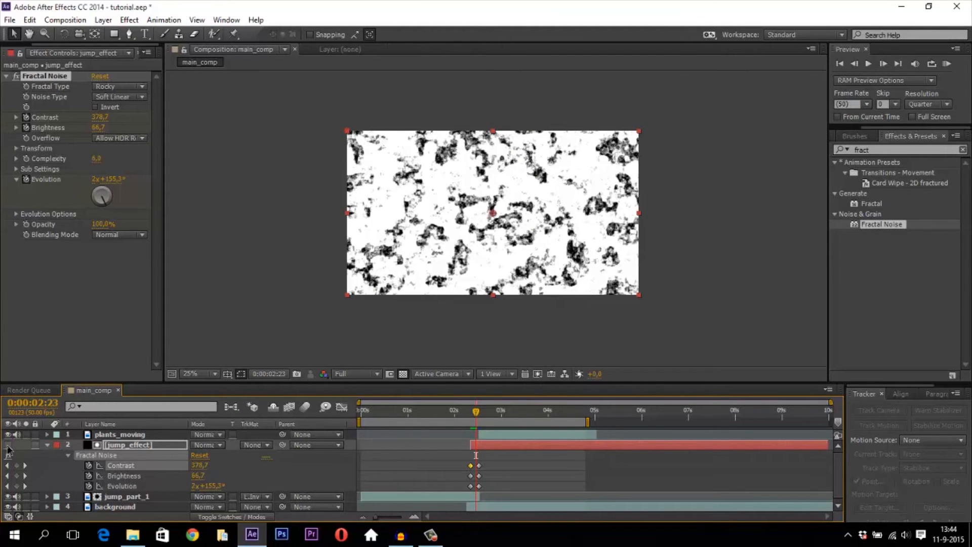
{"action": "left_click", "coordinate": [7, 445]}
{"action": "scroll", "coordinate": [506, 199], "scroll_direction": "up", "scroll_amount": 4}
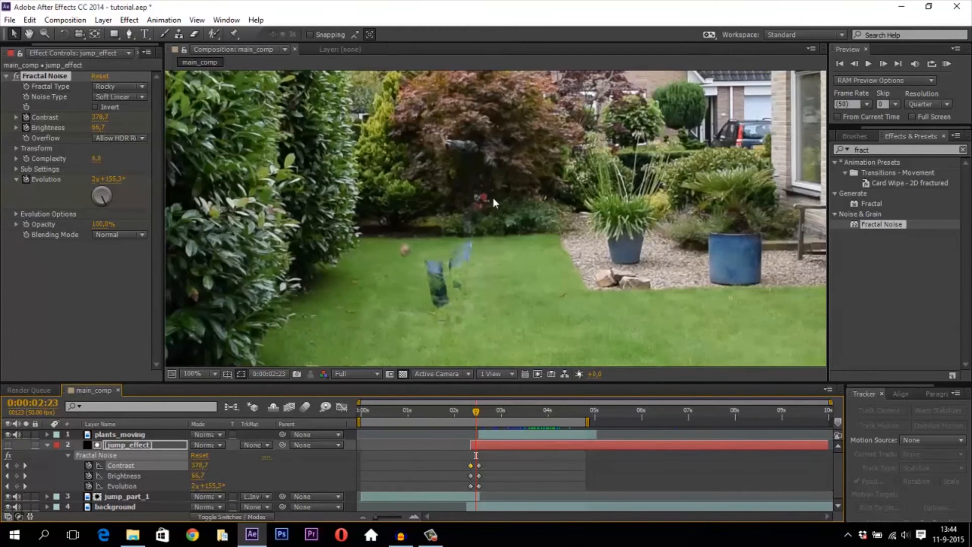
Go back and forth frame by frame between about 0:00:02:19 and 0:00:02:24 to examine how the running man dissolves.
{"action": "key", "text": "Page_Up"}
{"action": "key", "text": "Page_Up"}
{"action": "key", "text": "Page_Up"}
{"action": "key", "text": "Page_Up"}
{"action": "key", "text": "Page_Up"}
{"action": "key", "text": "Page_Up"}
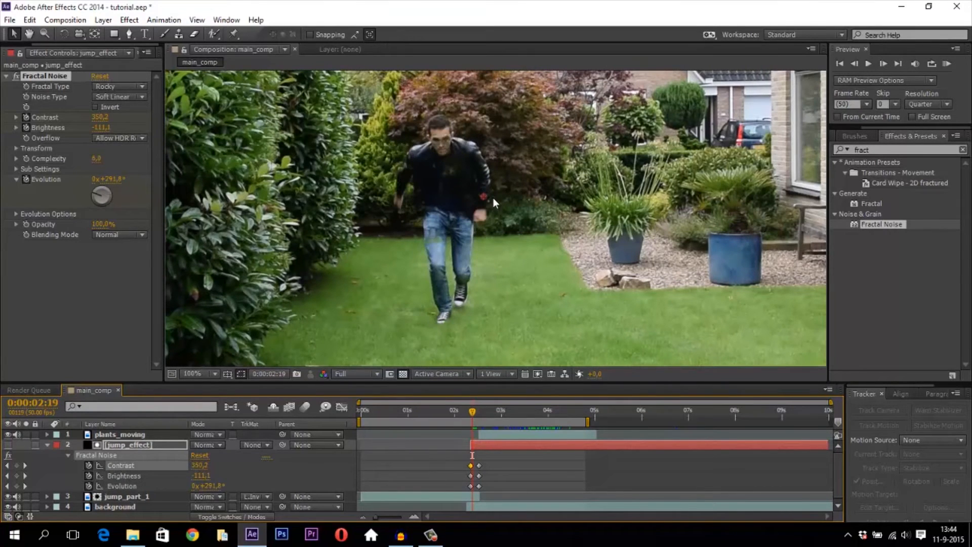
{"action": "key", "text": "Page_Down"}
{"action": "key", "text": "Page_Down"}
{"action": "key", "text": "Page_Down"}
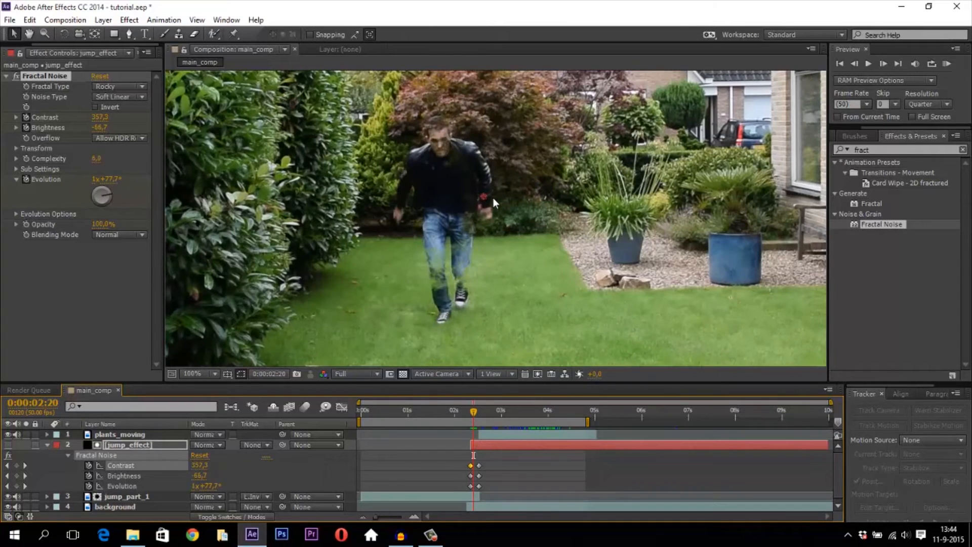
{"action": "key", "text": "Page_Down"}
{"action": "key", "text": "Page_Down"}
{"action": "key", "text": "Page_Down"}
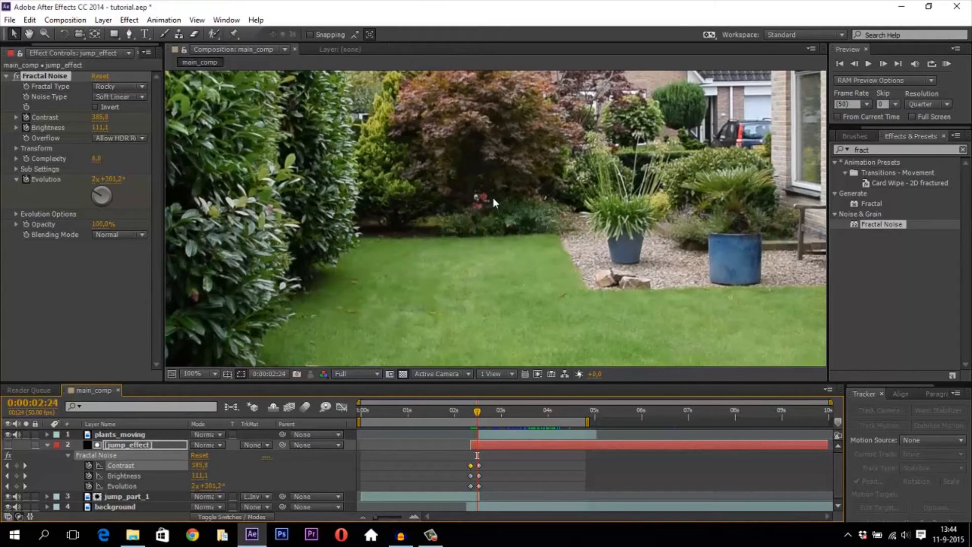
{"action": "key", "text": "Page_Up"}
{"action": "key", "text": "Page_Up"}
{"action": "key", "text": "Page_Up"}
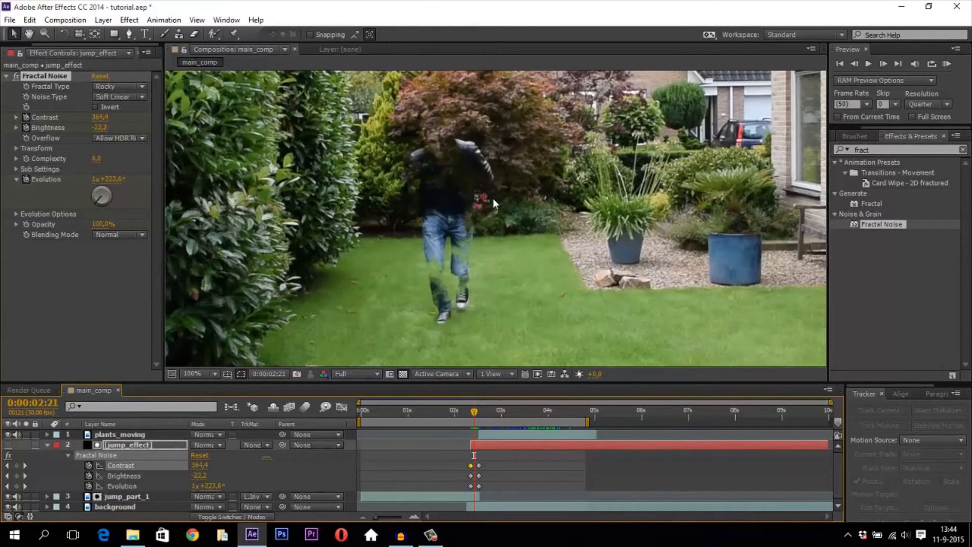
{"action": "key", "text": "h"}
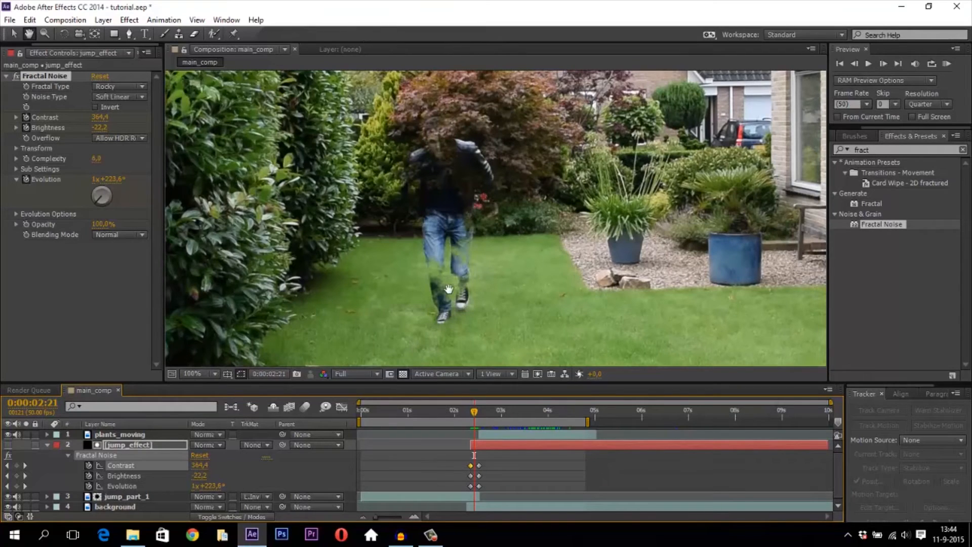
{"action": "left_click_drag", "start_coordinate": [445, 292], "coordinate": [447, 246]}
{"action": "key", "text": "Page_Up"}
{"action": "key", "text": "Page_Up"}
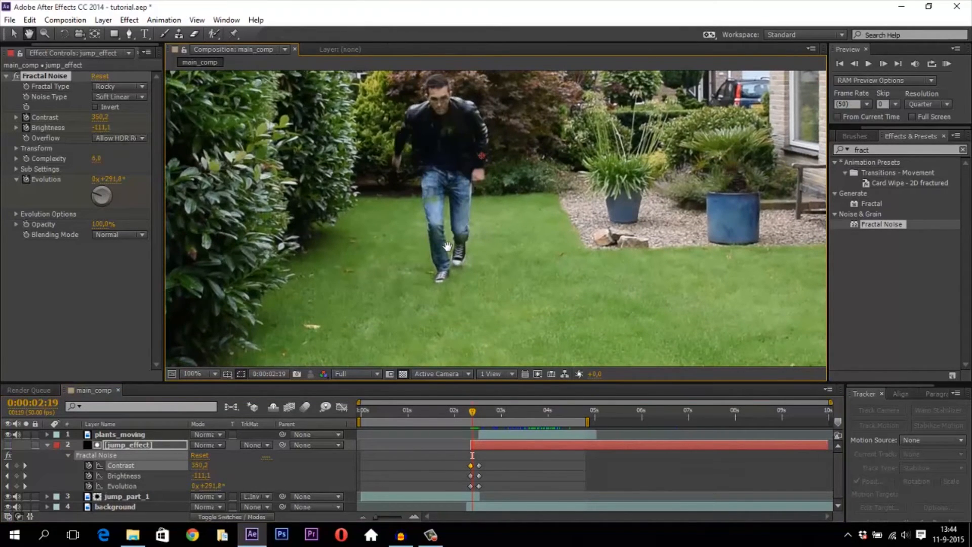
{"action": "key", "text": "Page_Down"}
{"action": "key", "text": "Page_Down"}
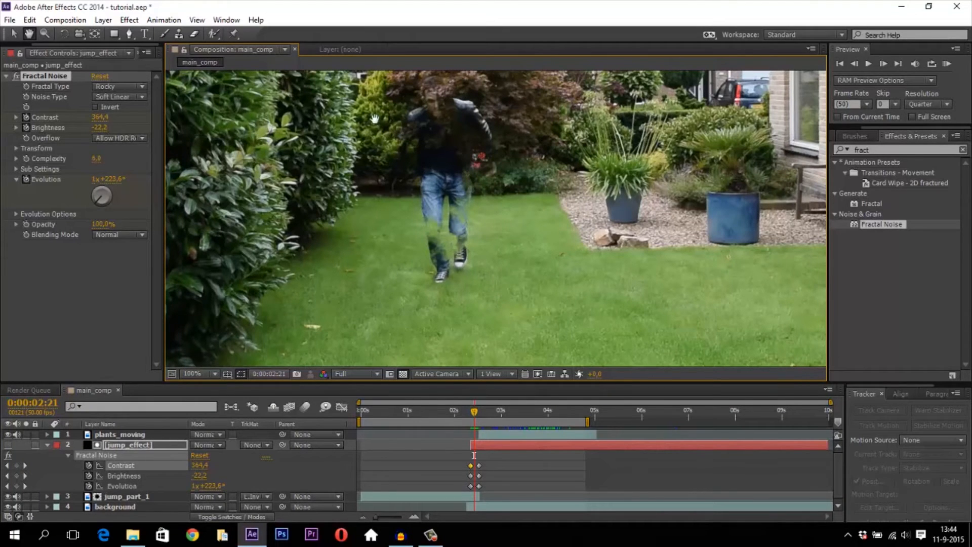
{"action": "key", "text": "Page_Down"}
{"action": "key", "text": "Page_Down"}
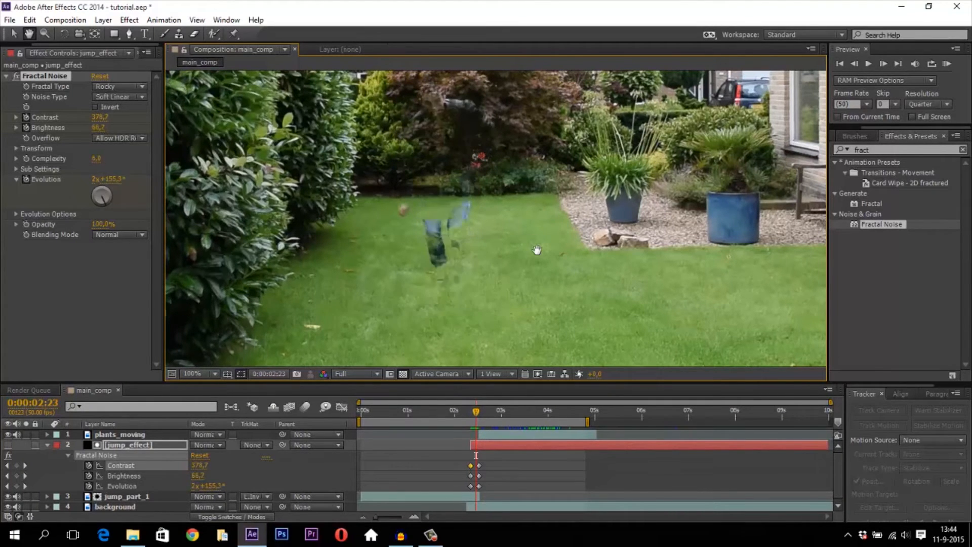
{"action": "key", "text": "Page_Up"}
{"action": "key", "text": "Page_Up"}
{"action": "key", "text": "Page_Up"}
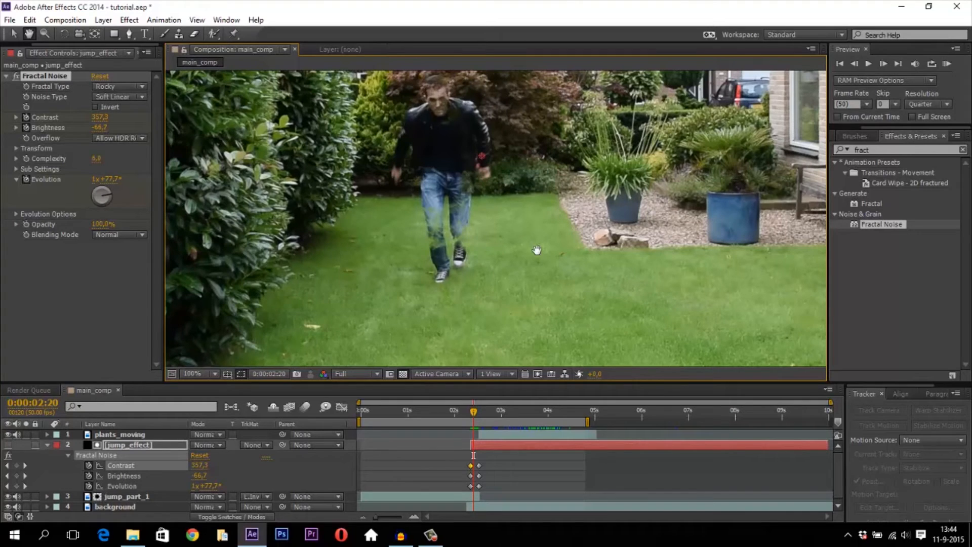
{"action": "key", "text": "Page_Down"}
{"action": "key", "text": "Page_Down"}
{"action": "key", "text": "Page_Down"}
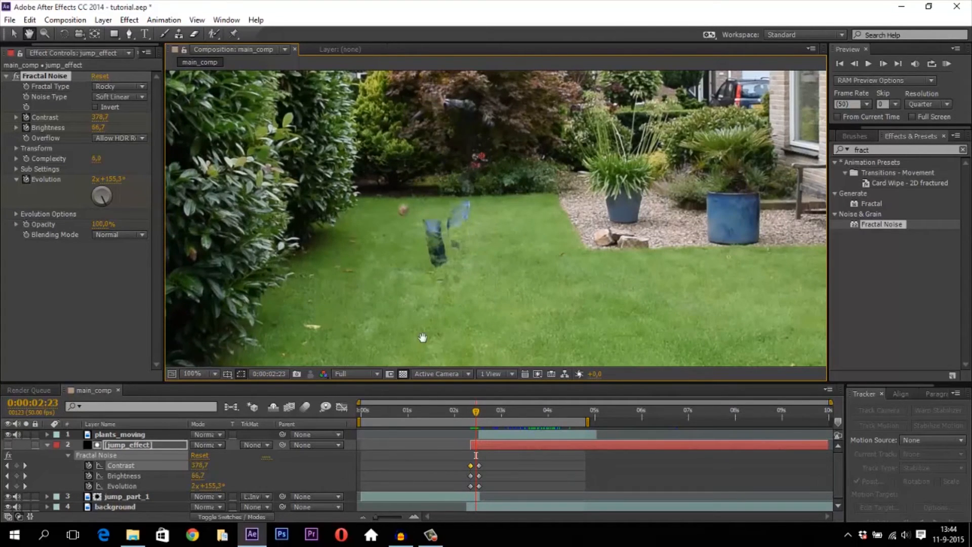
{"action": "scroll", "coordinate": [494, 253], "scroll_direction": "down", "scroll_amount": 1}
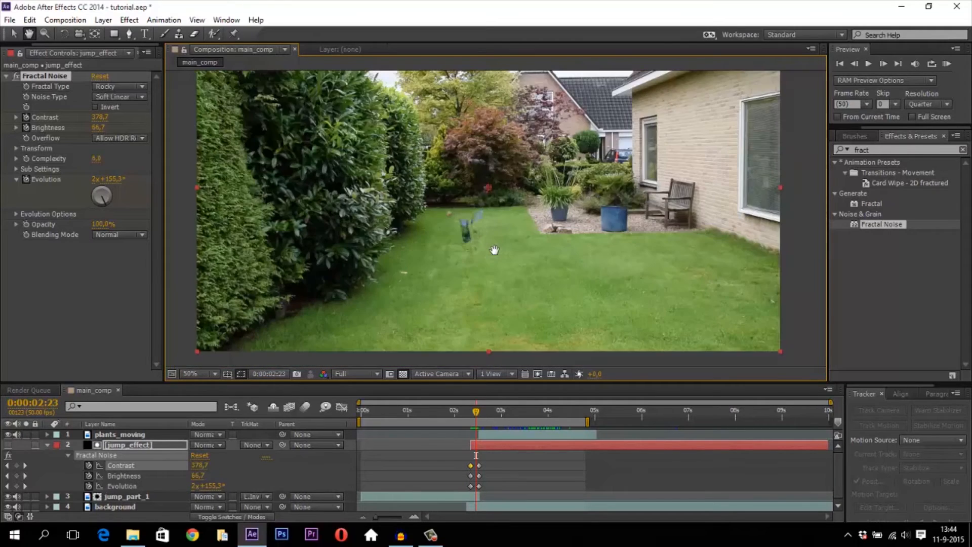
{"action": "scroll", "coordinate": [494, 254], "scroll_direction": "down", "scroll_amount": 2}
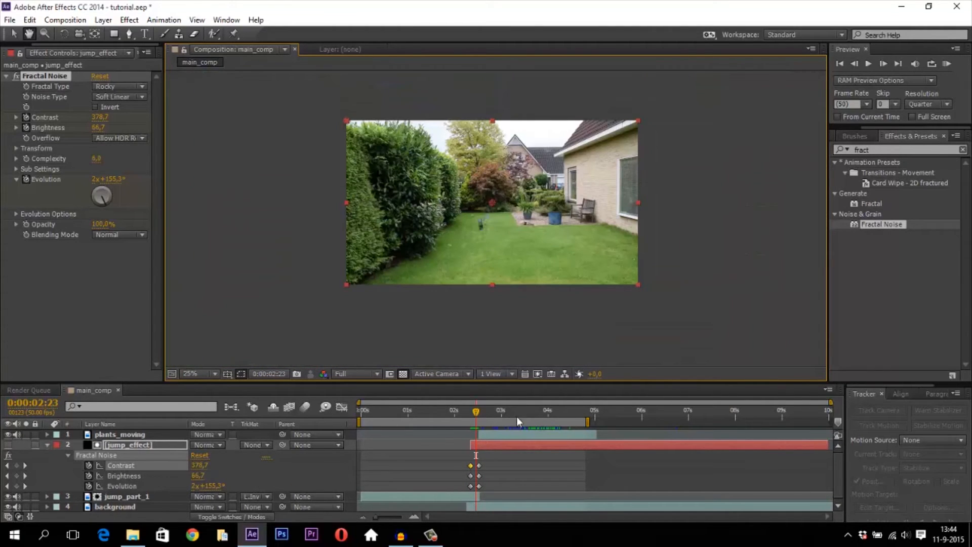
Collapse jump_effect's properties at 0:00:02:17 and add particles.mp4 from the project as the top layer of main_comp.
{"action": "key", "text": "v"}
{"action": "left_click_drag", "start_coordinate": [479, 413], "coordinate": [471, 414]}
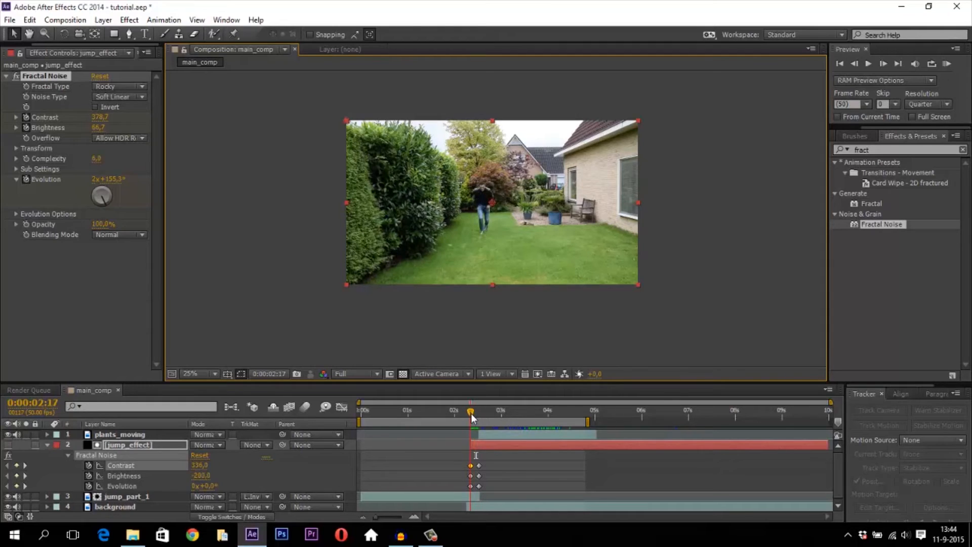
{"action": "left_click", "coordinate": [47, 445]}
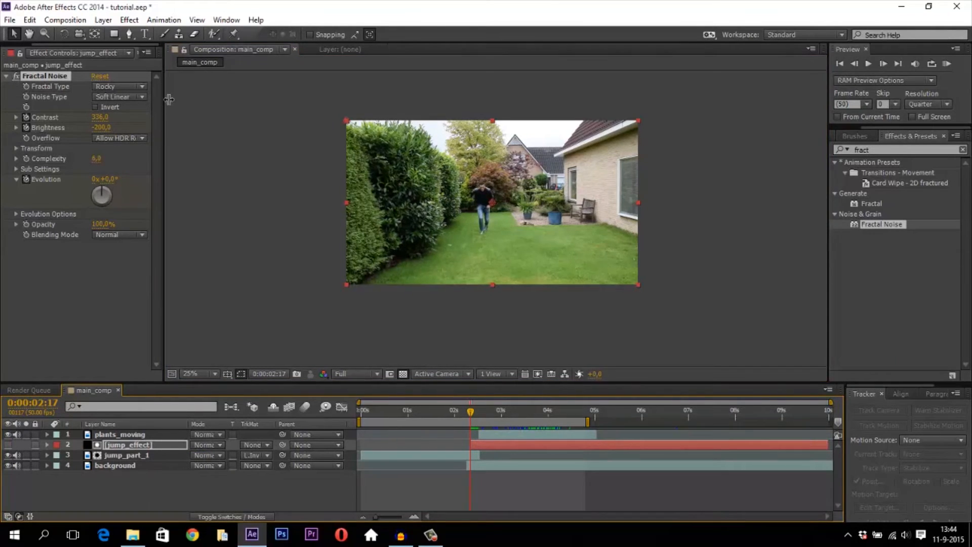
{"action": "left_click_drag", "start_coordinate": [160, 101], "coordinate": [243, 101]}
{"action": "left_click", "coordinate": [26, 48]}
{"action": "left_click", "coordinate": [120, 310]}
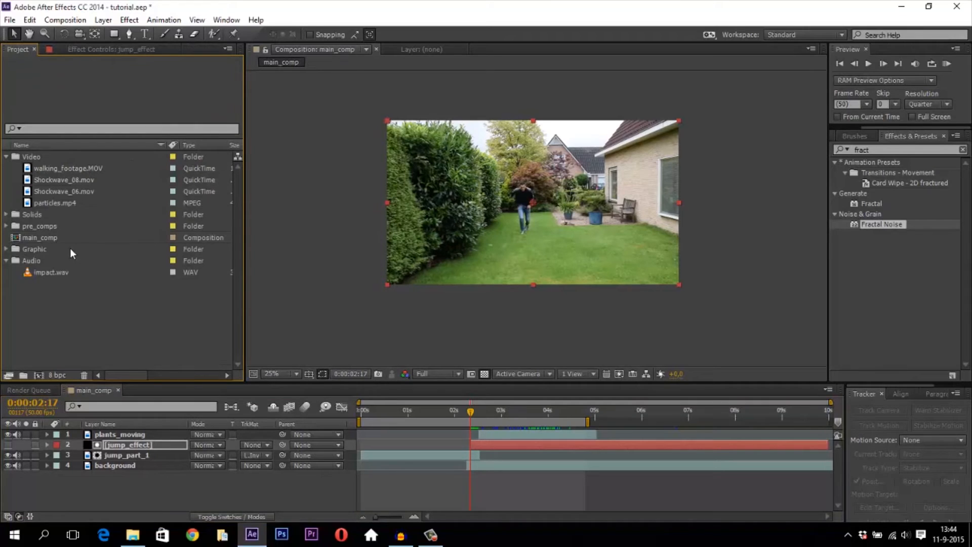
{"action": "left_click", "coordinate": [73, 204]}
{"action": "left_click_drag", "start_coordinate": [63, 203], "coordinate": [151, 436]}
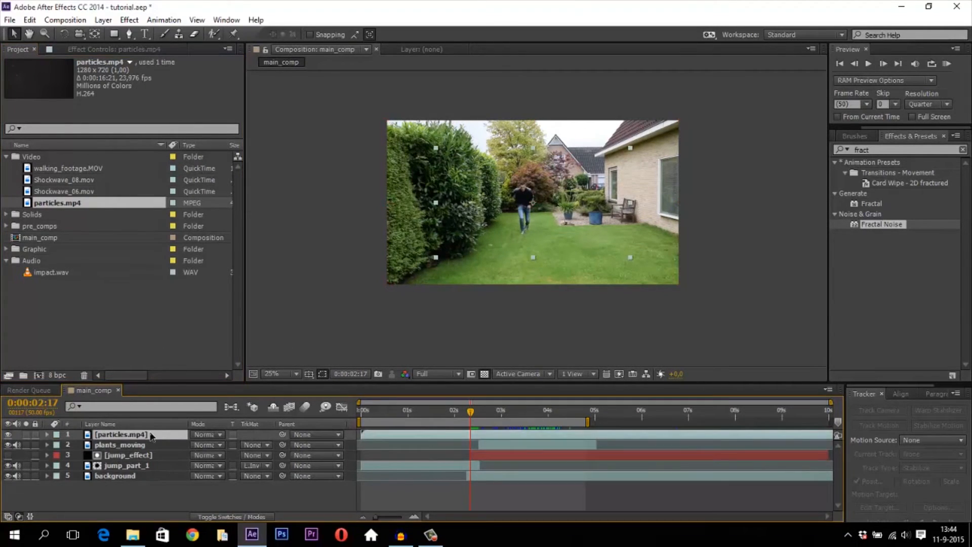
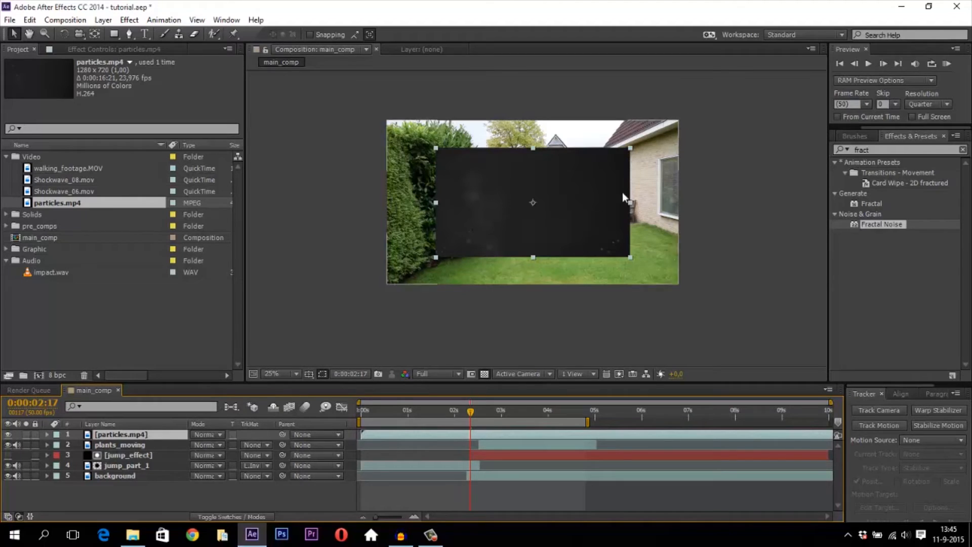
Apply Levels to particles.mp4 with Input Black 35 and Input White 210, using the frame at 0:00:03:03 as reference.
{"action": "left_click", "coordinate": [503, 411]}
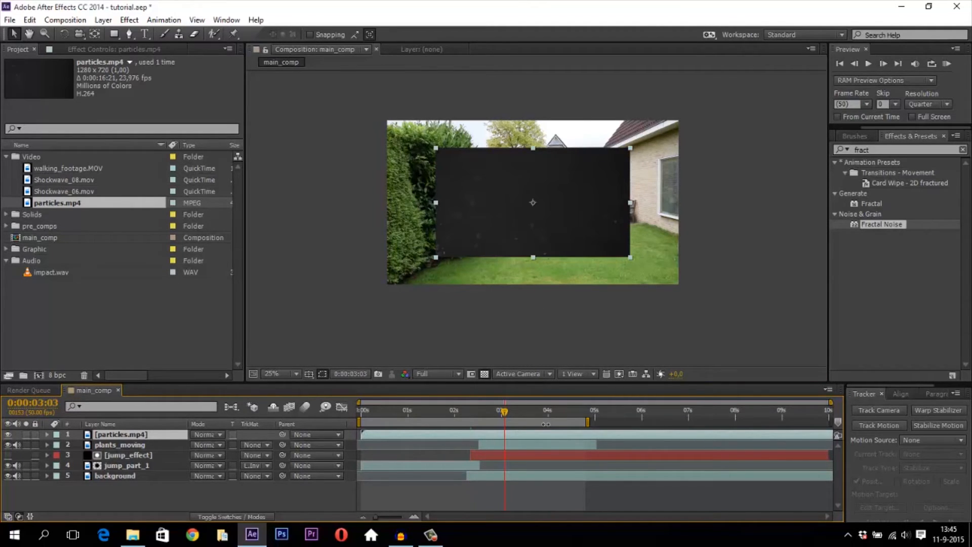
{"action": "left_click", "coordinate": [129, 19]}
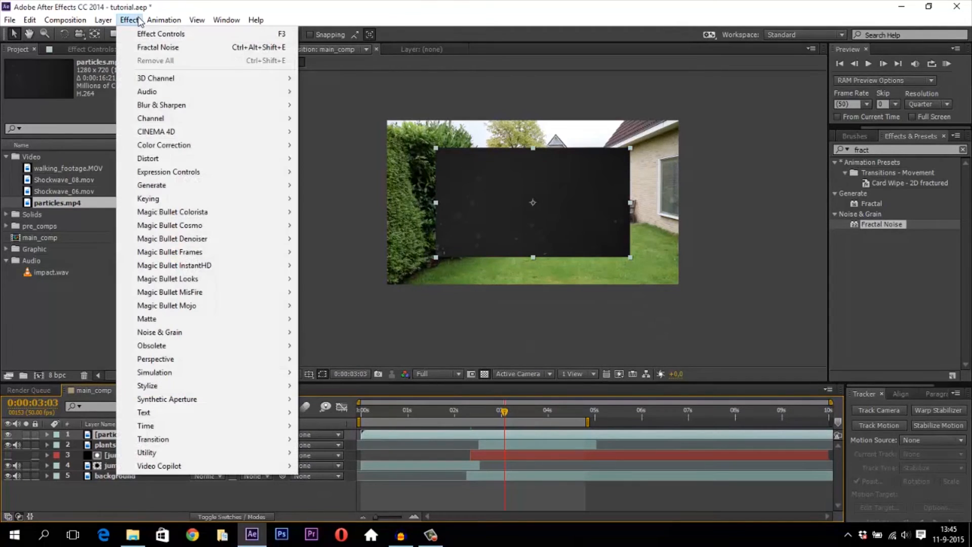
{"action": "mouse_move", "coordinate": [184, 147]}
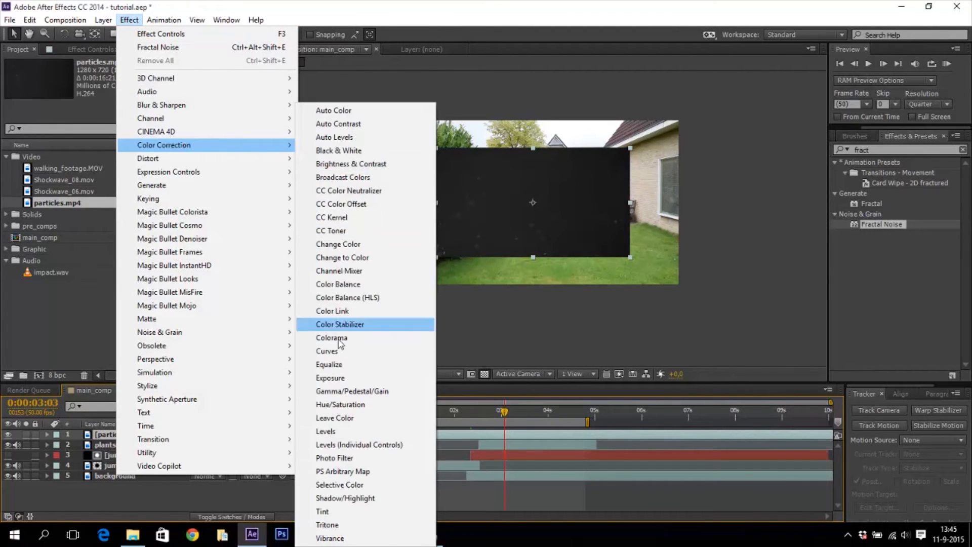
{"action": "left_click", "coordinate": [336, 430]}
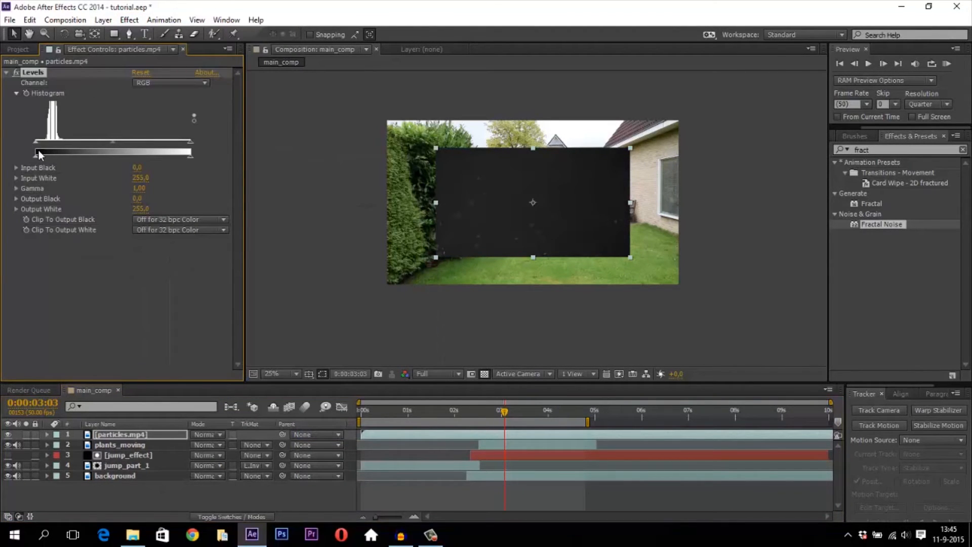
{"action": "left_click_drag", "start_coordinate": [36, 141], "coordinate": [57, 145]}
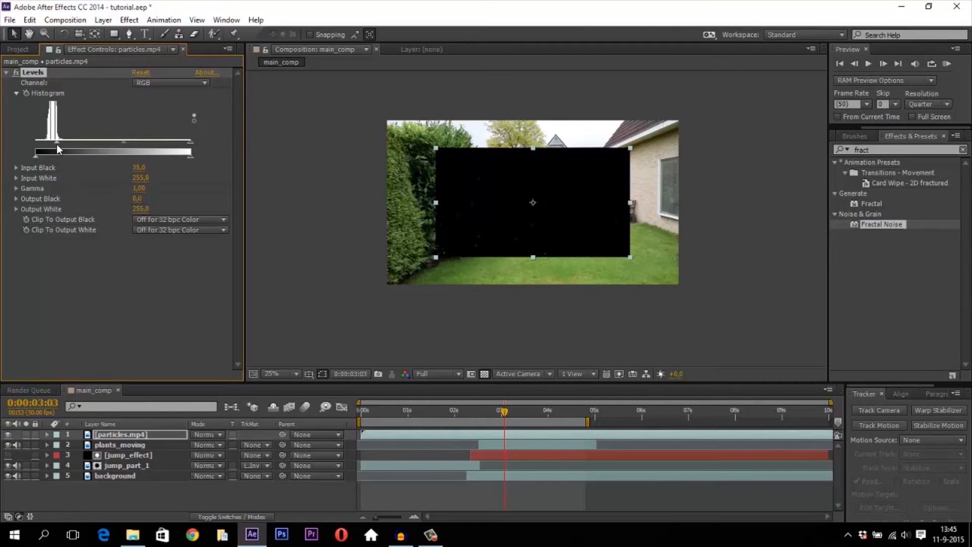
{"action": "left_click_drag", "start_coordinate": [190, 144], "coordinate": [162, 143]}
Set particles.mp4's blending mode to Screen and check the overlay up to 0:00:03:30.
{"action": "left_click", "coordinate": [197, 435]}
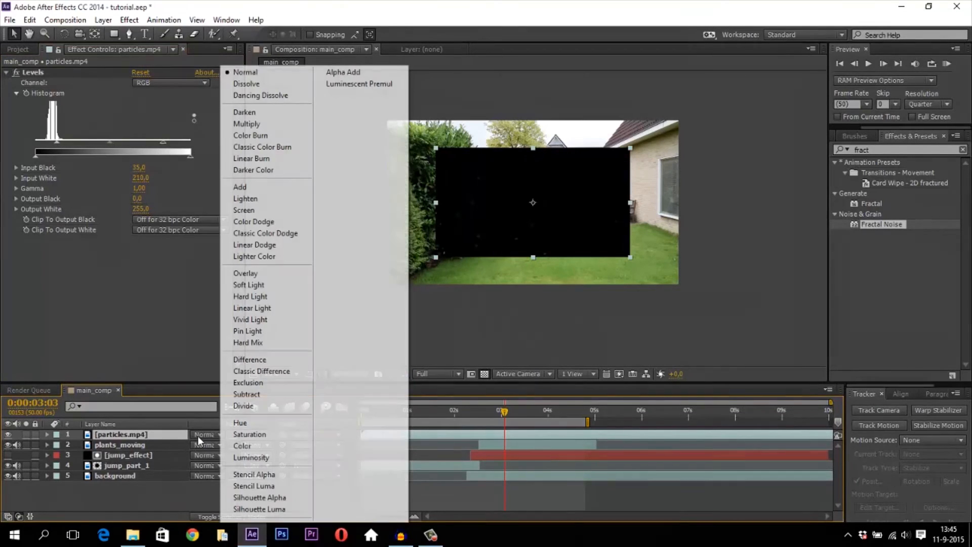
{"action": "left_click", "coordinate": [258, 210]}
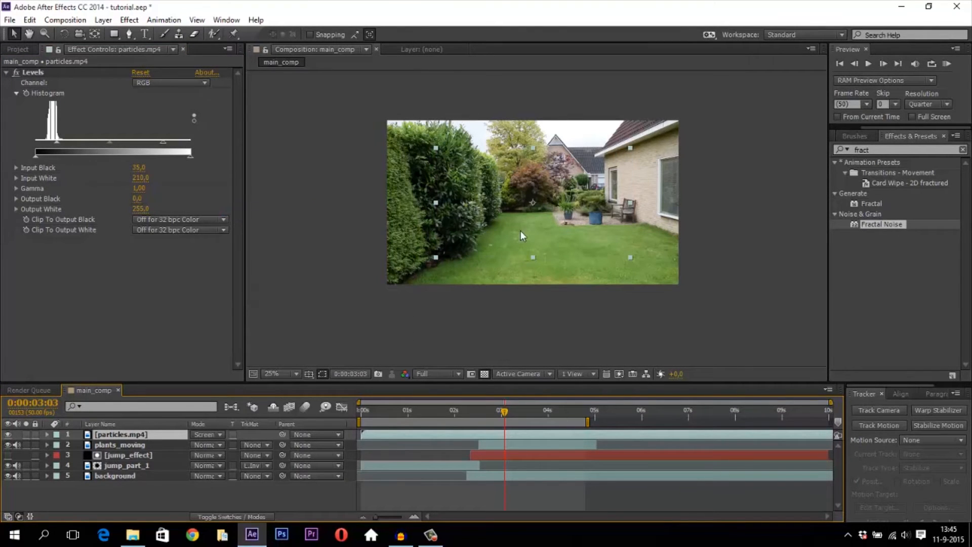
{"action": "left_click_drag", "start_coordinate": [547, 414], "coordinate": [528, 412]}
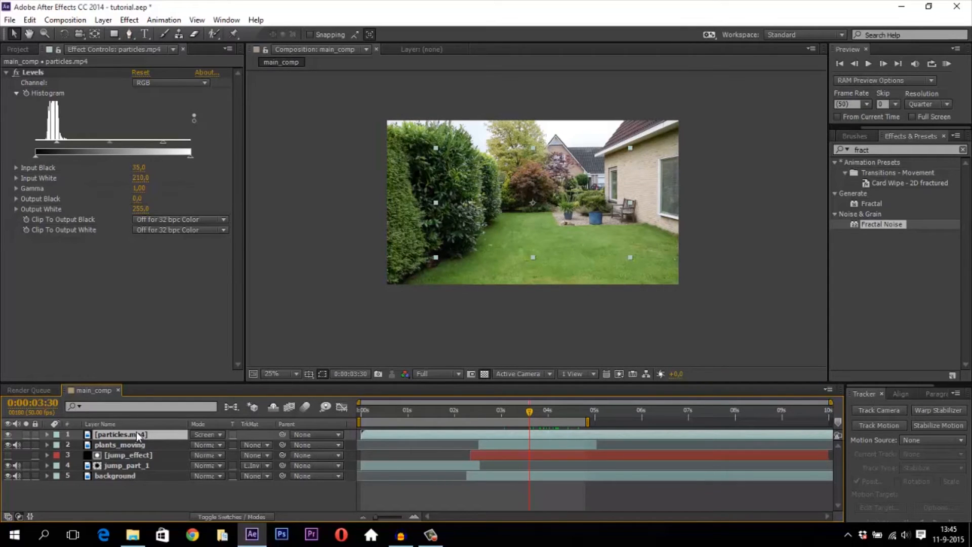
Add a full-layer elliptical mask to particles.mp4 and feather it by 189 pixels.
{"action": "left_click_drag", "start_coordinate": [116, 39], "coordinate": [154, 59]}
{"action": "double_click", "coordinate": [115, 32]}
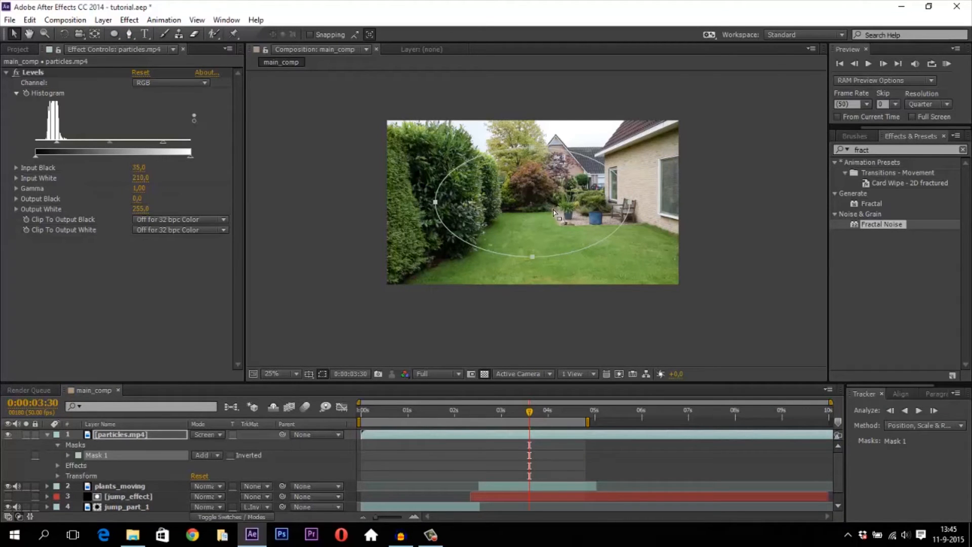
{"action": "left_click", "coordinate": [68, 455]}
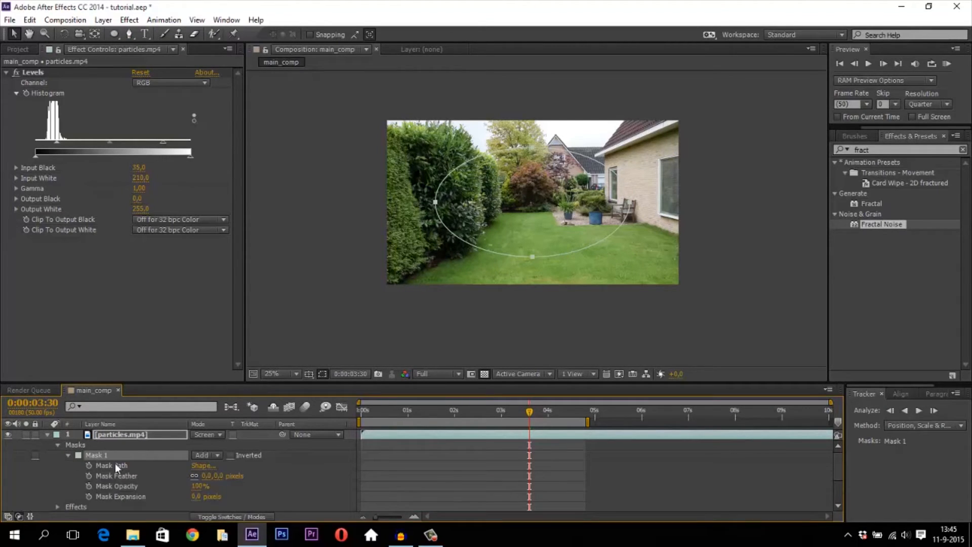
{"action": "left_click_drag", "start_coordinate": [206, 476], "coordinate": [324, 470]}
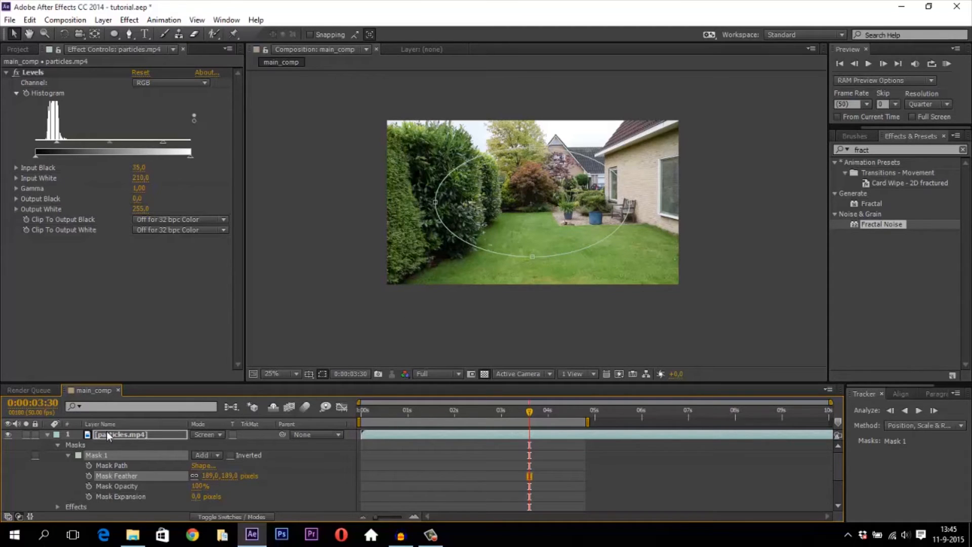
{"action": "left_click", "coordinate": [47, 434]}
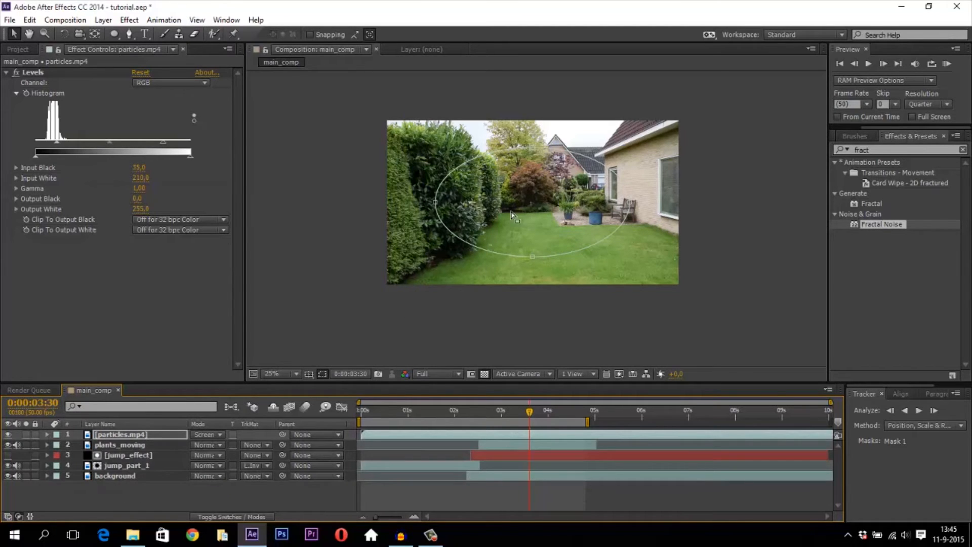
Scale the particles.mp4 layer down to 42% with the composition magnified to 50%.
{"action": "key", "text": "period"}
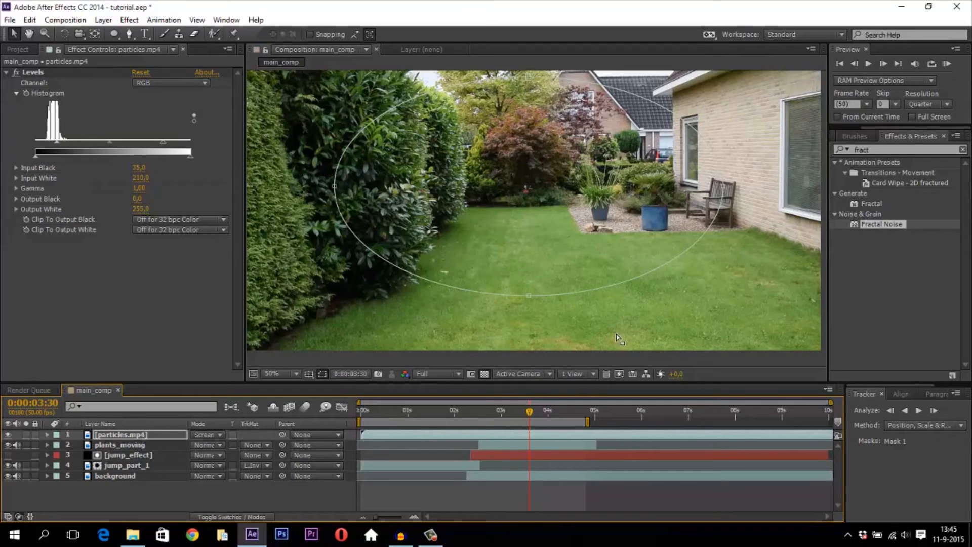
{"action": "left_click", "coordinate": [316, 283]}
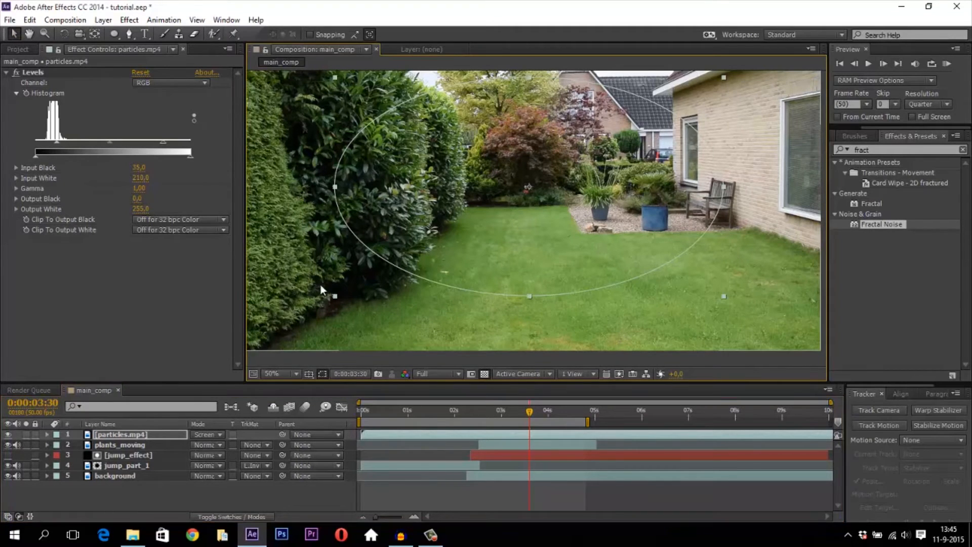
{"action": "left_click", "coordinate": [123, 436]}
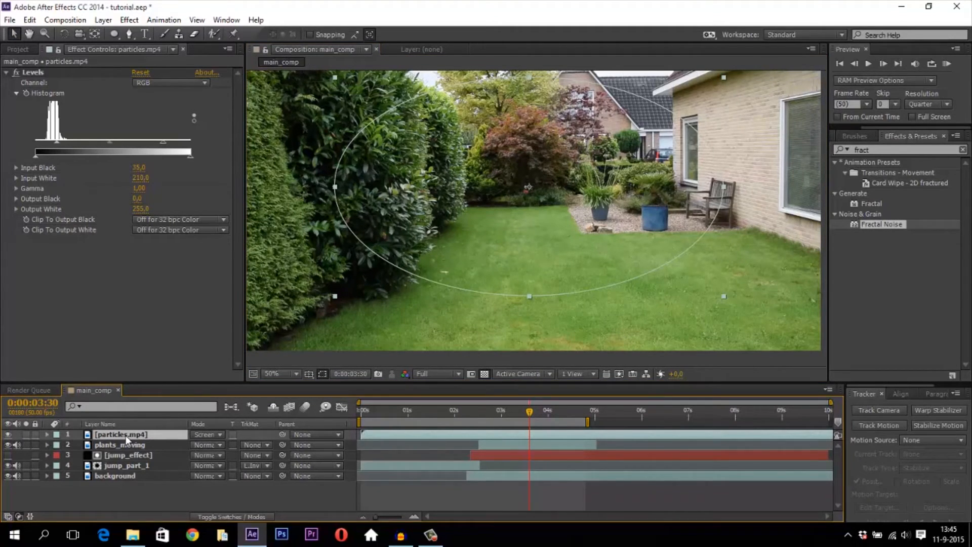
{"action": "key", "text": "s"}
{"action": "left_click_drag", "start_coordinate": [209, 444], "coordinate": [180, 444]}
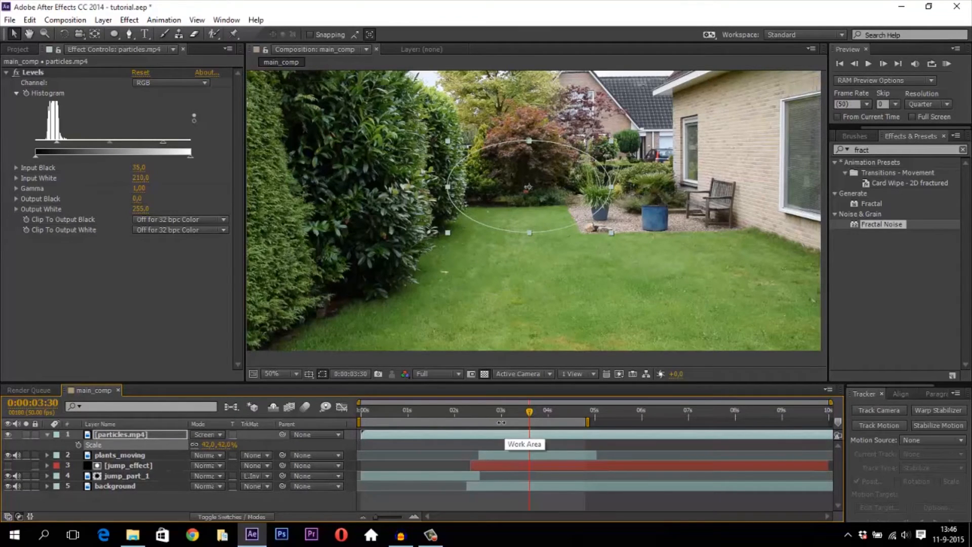
Place particles.mp4 over the running man at 0:00:02:17 and rotate it counterclockwise to a diagonal tilt around his body.
{"action": "left_click", "coordinate": [486, 411]}
{"action": "left_click_drag", "start_coordinate": [475, 412], "coordinate": [470, 412]}
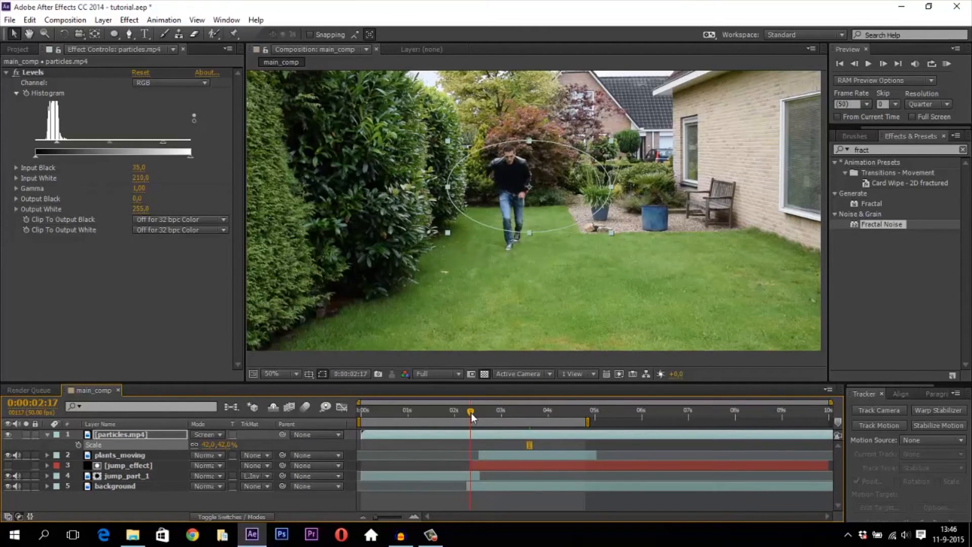
{"action": "left_click_drag", "start_coordinate": [499, 226], "coordinate": [507, 256]}
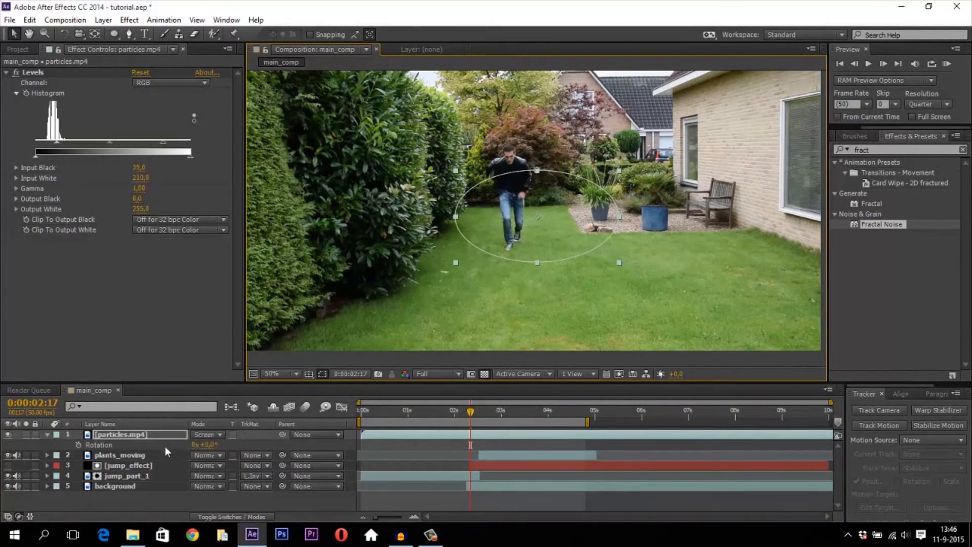
{"action": "key", "text": "r"}
{"action": "mouse_move", "coordinate": [205, 445]}
{"action": "left_mouse_down"}
{"action": "mouse_move", "coordinate": [183, 450]}
{"action": "mouse_move", "coordinate": [199, 444]}
{"action": "left_mouse_up"}
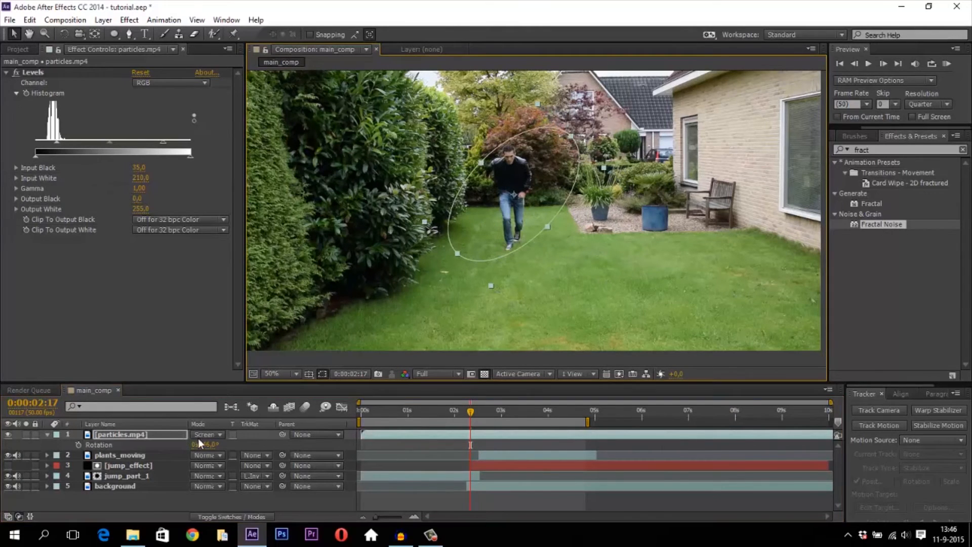
Set particles.mp4's Scale to 50%.
{"action": "key", "text": "s"}
{"action": "left_click", "coordinate": [207, 443]}
{"action": "type", "text": "5"}
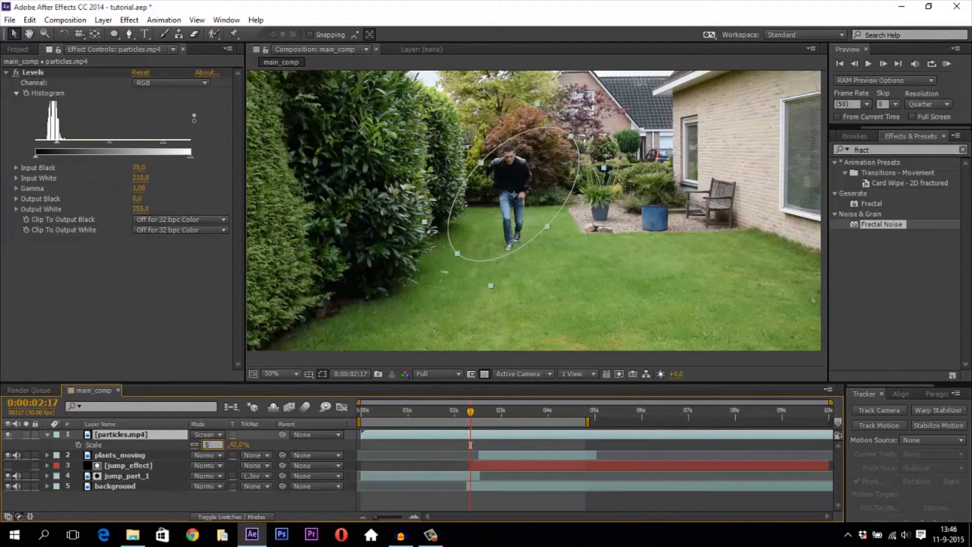
{"action": "type", "text": "0"}
{"action": "key", "text": "Return"}
Go through main_comp in ten-frame jumps from about 0:00:02:36 back to the start to examine the particles' movement.
{"action": "left_click_drag", "start_coordinate": [471, 411], "coordinate": [488, 412]}
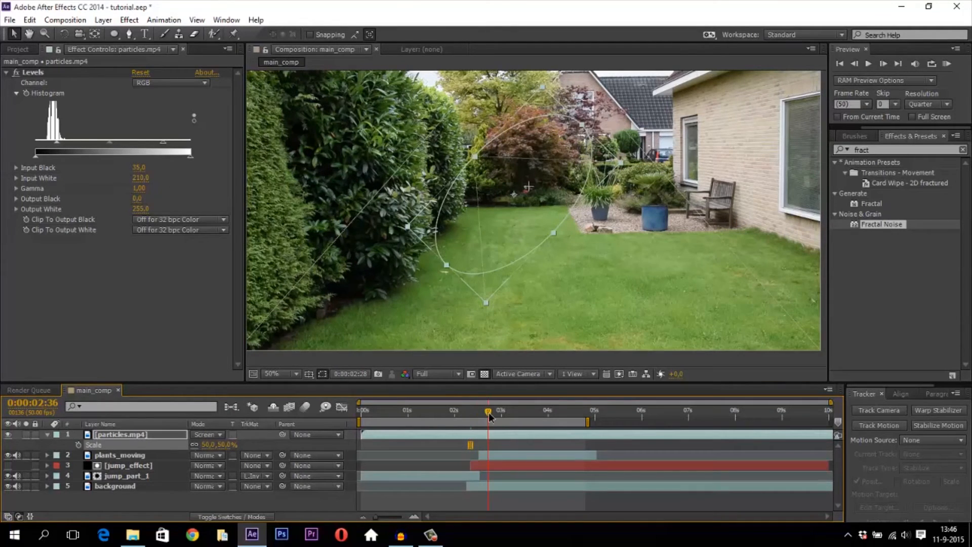
{"action": "key", "text": "shift+Page_Down"}
{"action": "key", "text": "shift+Page_Down"}
{"action": "key", "text": "shift+Page_Up"}
{"action": "key", "text": "shift+Page_Up"}
{"action": "key", "text": "shift+Page_Up"}
{"action": "key", "text": "shift+Page_Up"}
{"action": "key", "text": "shift+Page_Up"}
{"action": "key", "text": "shift+Page_Up"}
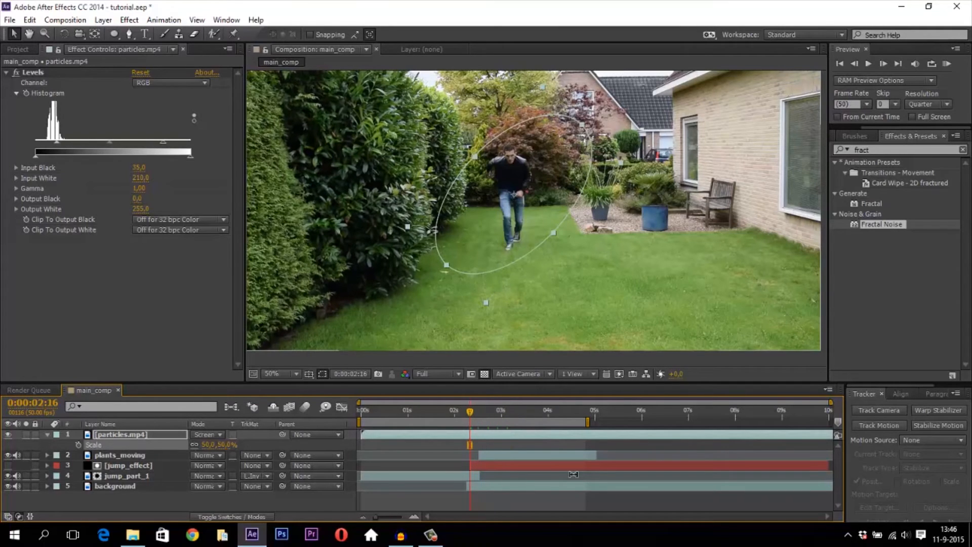
{"action": "key", "text": "shift+Page_Up"}
{"action": "key", "text": "shift+Page_Up"}
{"action": "key", "text": "shift+Page_Up"}
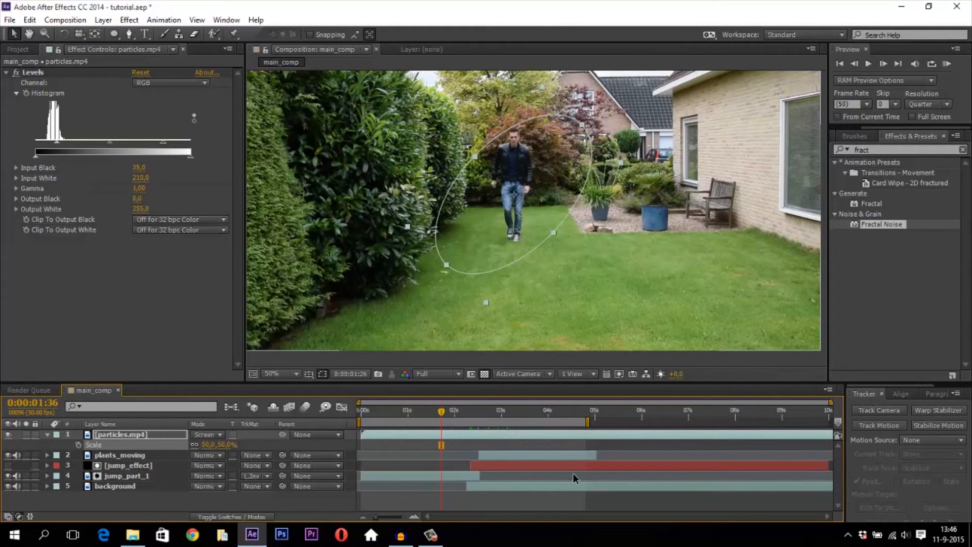
{"action": "key", "text": "shift+Page_Up"}
{"action": "key", "text": "shift+Page_Up"}
{"action": "key", "text": "shift+Page_Up"}
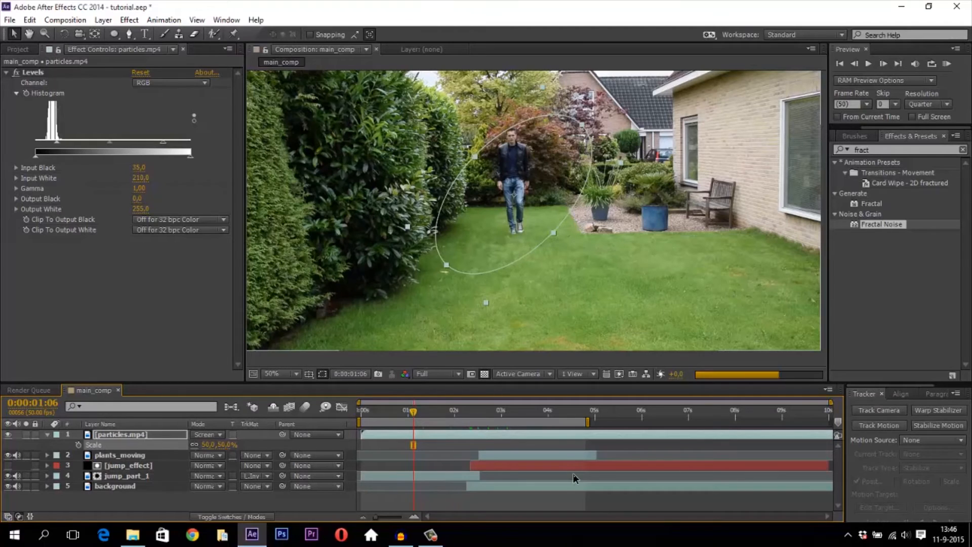
{"action": "key", "text": "shift+Page_Up"}
{"action": "key", "text": "shift+Page_Up"}
{"action": "key", "text": "shift+Page_Up"}
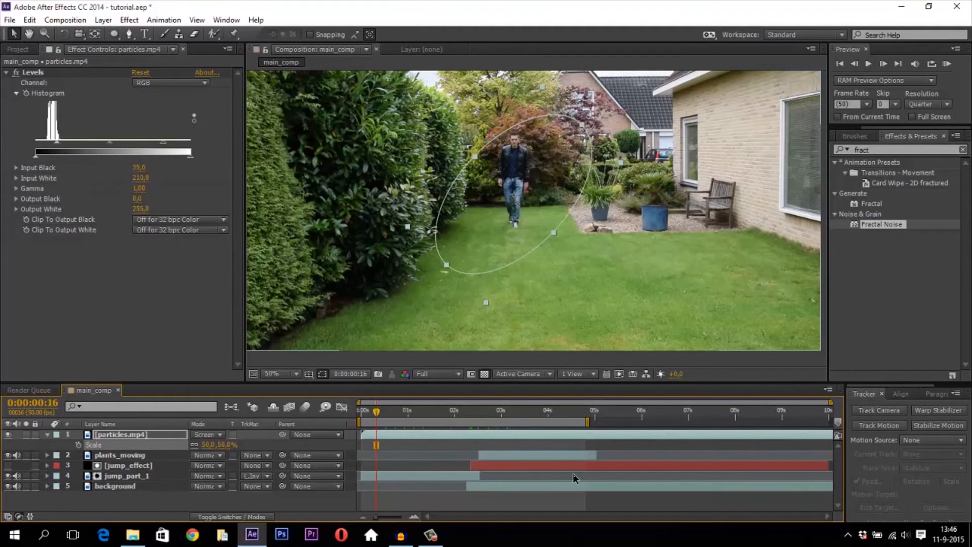
{"action": "key", "text": "shift+Page_Up"}
Trim the start of particles.mp4 at 0:00:03:26 and shift the trimmed layer to begin at 0:00:02:17.
{"action": "key", "text": "space"}
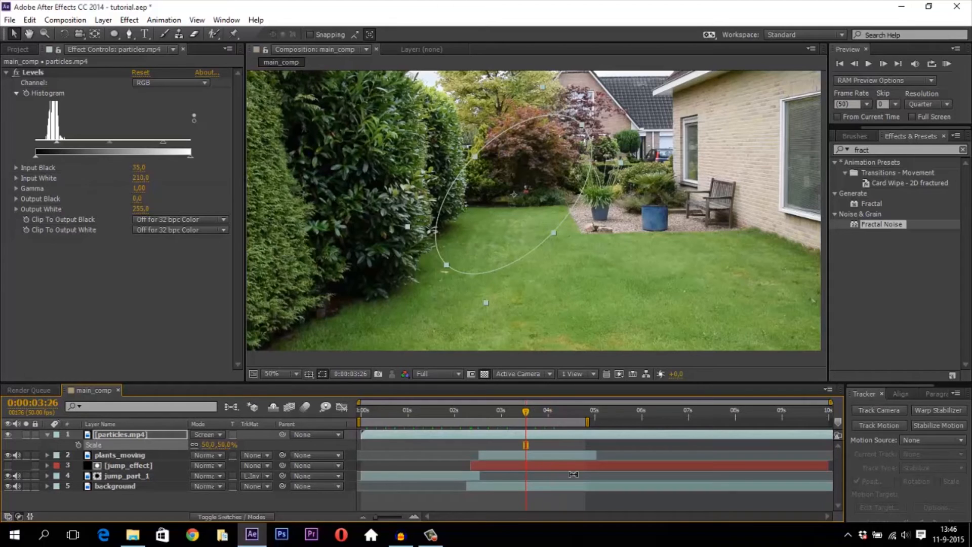
{"action": "key", "text": "alt+bracketleft"}
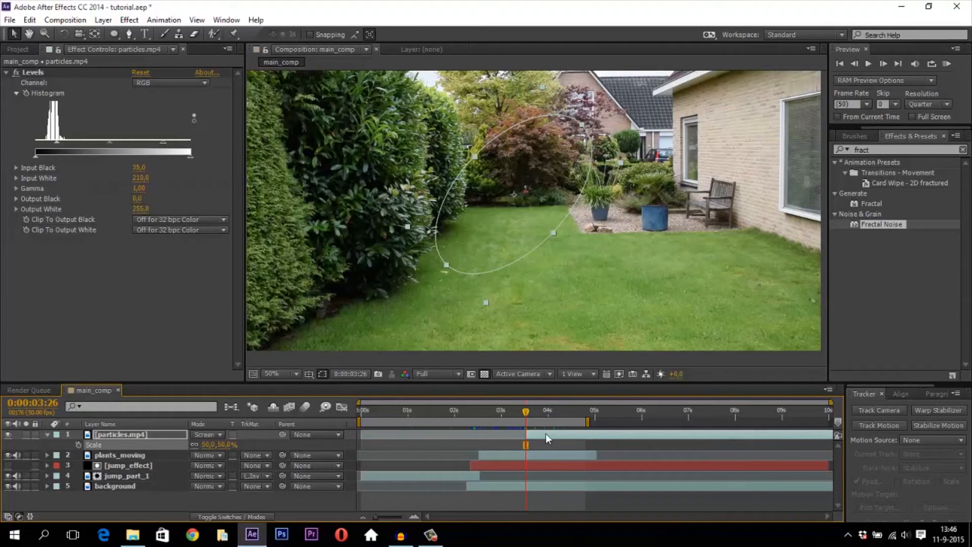
{"action": "left_click", "coordinate": [471, 411]}
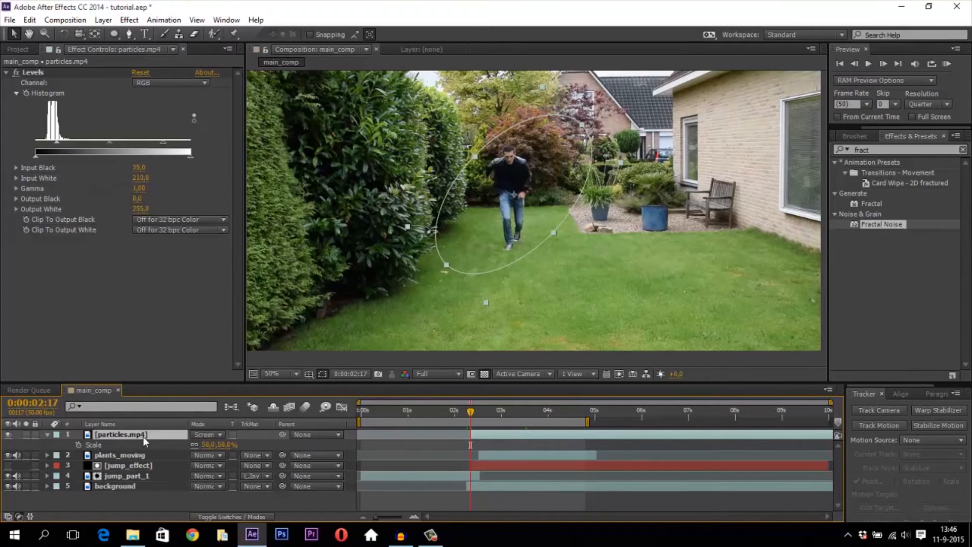
Add 100% Opacity keyframes to particles.mp4 at 0:00:02:17 and 0:00:03:15.
{"action": "key", "text": "t"}
{"action": "left_click", "coordinate": [78, 445]}
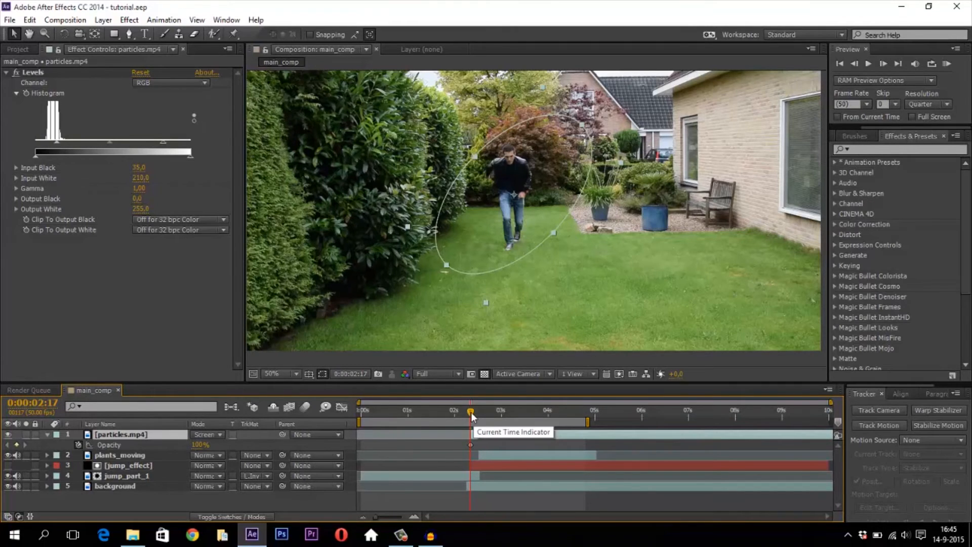
{"action": "left_click_drag", "start_coordinate": [471, 416], "coordinate": [517, 413]}
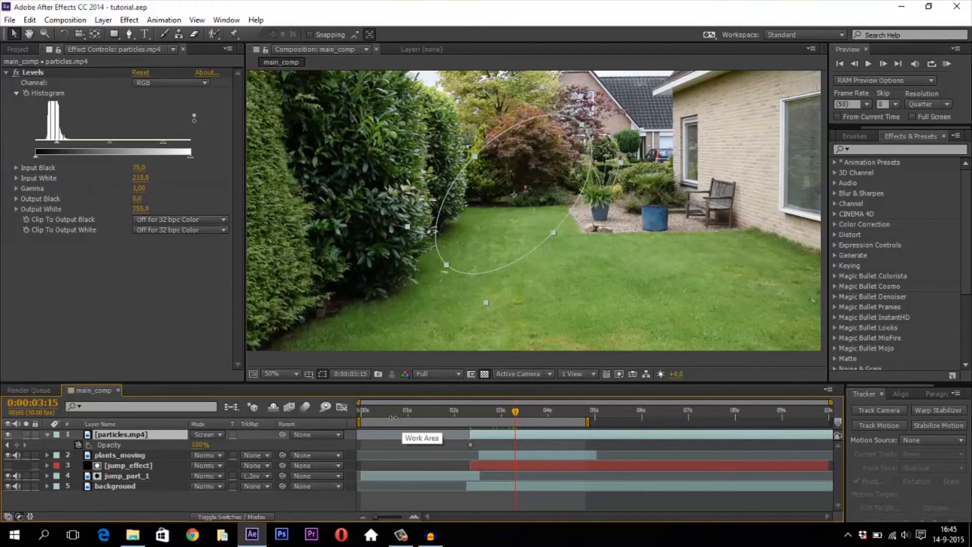
{"action": "left_click", "coordinate": [17, 445]}
Set particles.mp4's Opacity to 0% at 0:00:03:23 and trim the layer's end to that frame.
{"action": "left_click_drag", "start_coordinate": [518, 412], "coordinate": [525, 416]}
{"action": "left_click", "coordinate": [201, 444]}
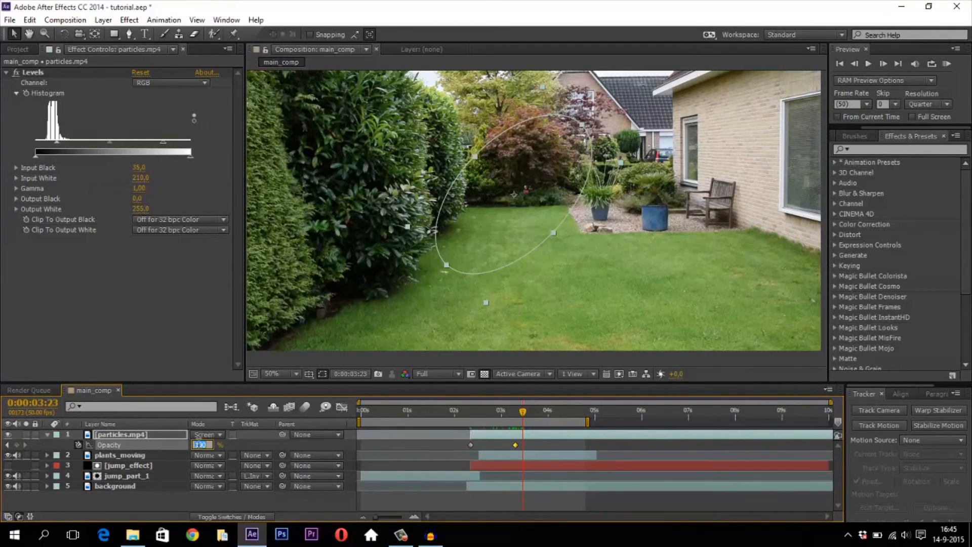
{"action": "type", "text": "0"}
{"action": "key", "text": "Return"}
{"action": "left_click", "coordinate": [552, 434]}
{"action": "key", "text": "alt+bracketright"}
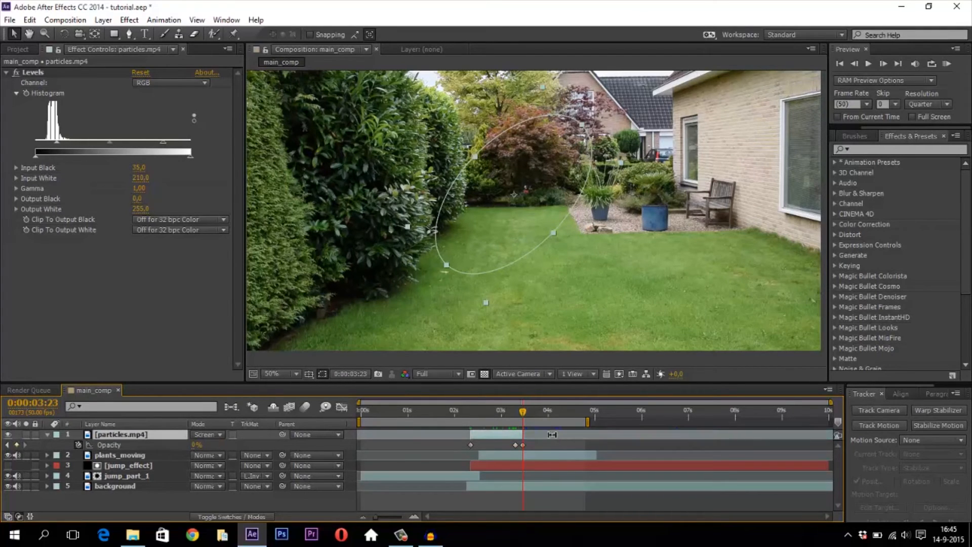
Start the work area at 0:00:02:12 and preview the particle overlay from there.
{"action": "left_click", "coordinate": [467, 411]}
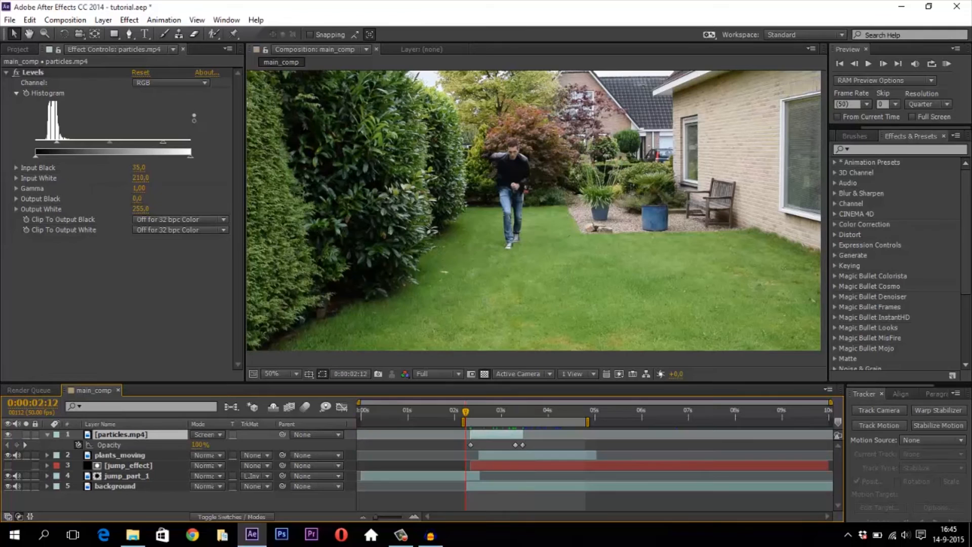
{"action": "key", "text": "space"}
Fade in particles.mp4 by adding a 100% Opacity keyframe at 0:00:02:26 and setting its first Opacity keyframe to 0%.
{"action": "left_click_drag", "start_coordinate": [467, 413], "coordinate": [481, 414]}
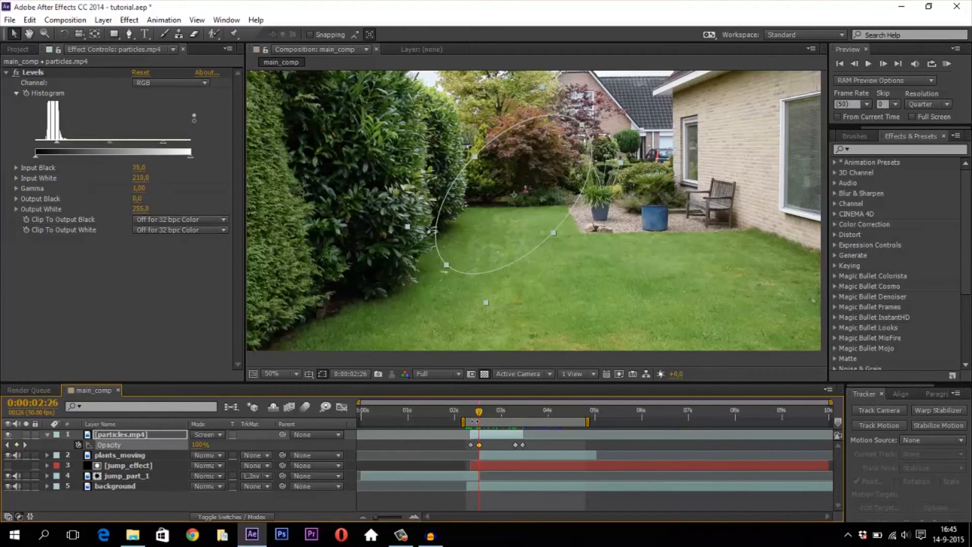
{"action": "double_click", "coordinate": [470, 445]}
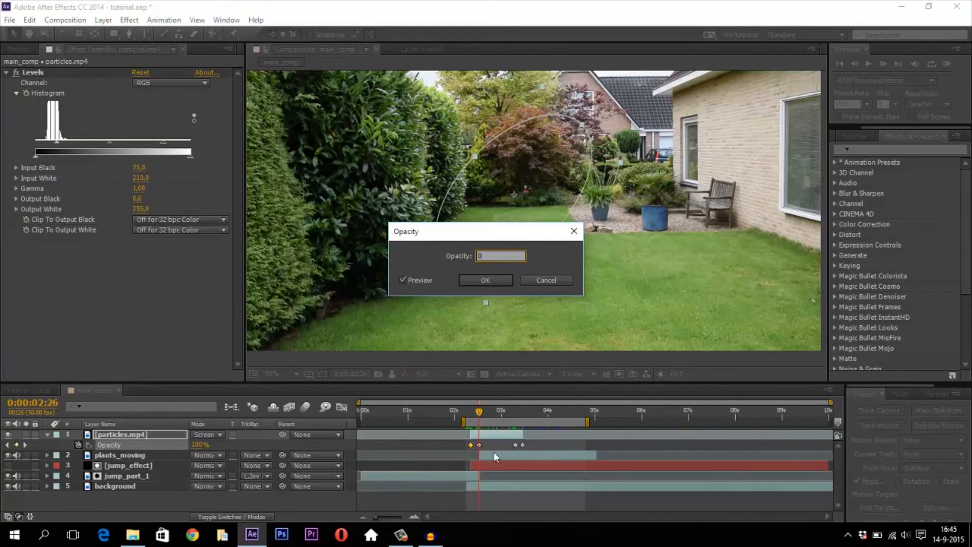
{"action": "type", "text": "0"}
{"action": "left_click", "coordinate": [481, 281]}
{"action": "left_click_drag", "start_coordinate": [479, 411], "coordinate": [475, 414]}
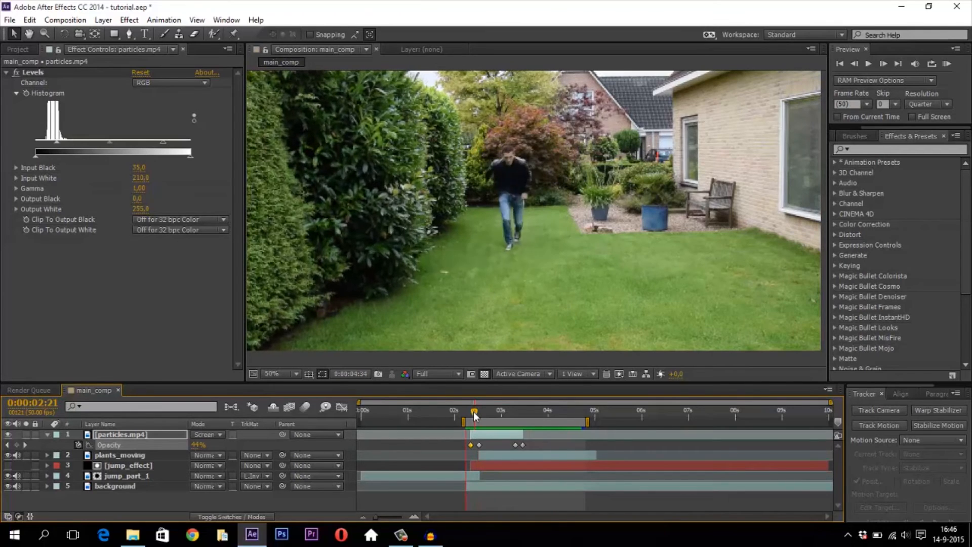
{"action": "key", "text": "space"}
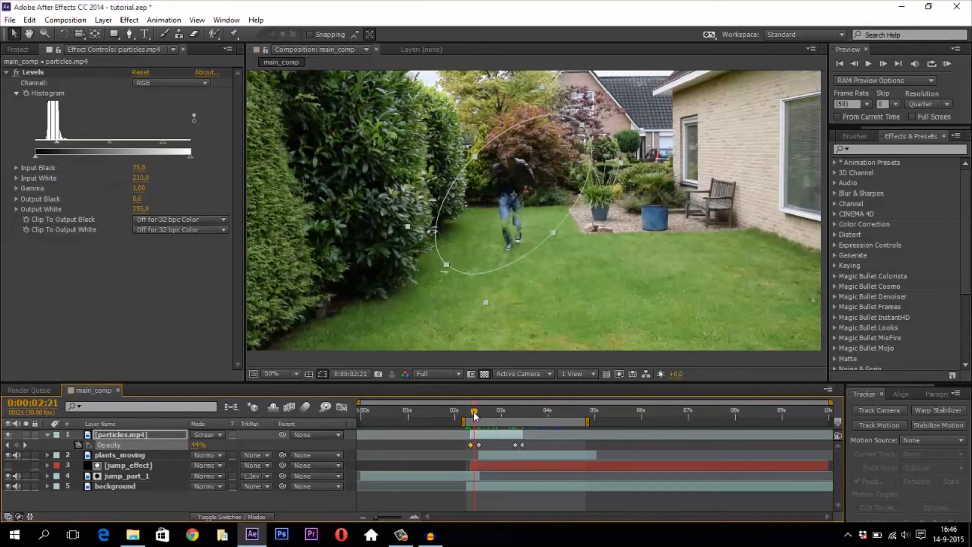
Nudge particles.mp4 slightly up and to the right in the frame, and place its layer between jump_part_1 and background.
{"action": "left_click", "coordinate": [487, 435]}
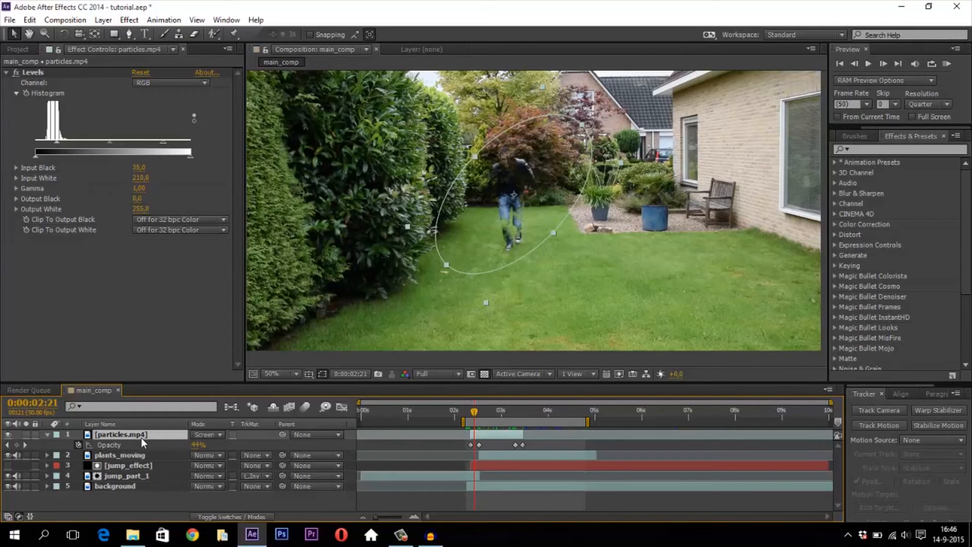
{"action": "key", "text": "Return"}
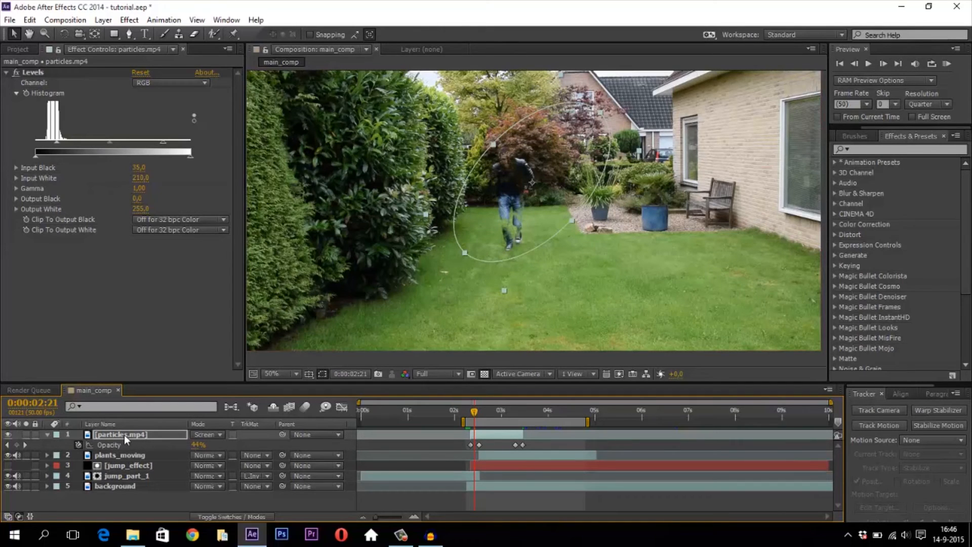
{"action": "key", "text": "Return"}
{"action": "left_click_drag", "start_coordinate": [128, 435], "coordinate": [133, 476]}
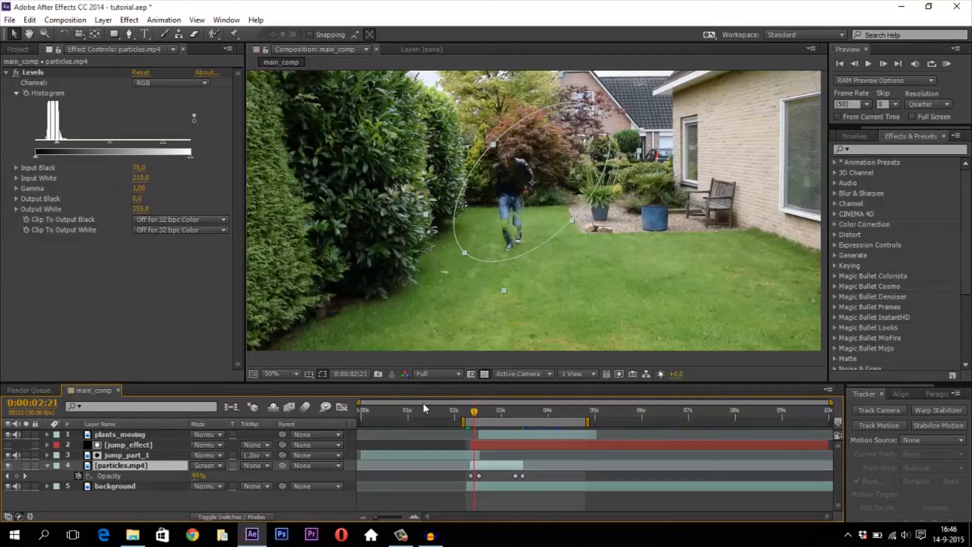
{"action": "key", "text": "space"}
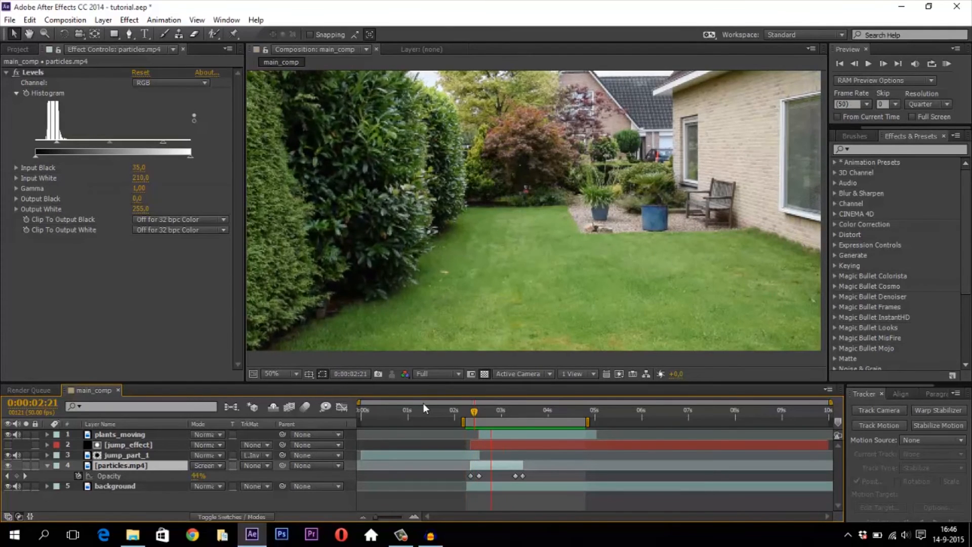
{"action": "key", "text": "space"}
Move particles.mp4's two fade-out keyframes to about 0:00:03:12 and 0:00:03:17, and trim the layer's end to 0:00:03:17.
{"action": "left_click_drag", "start_coordinate": [482, 410], "coordinate": [515, 410]}
{"action": "left_click", "coordinate": [526, 432]}
{"action": "key", "text": "t"}
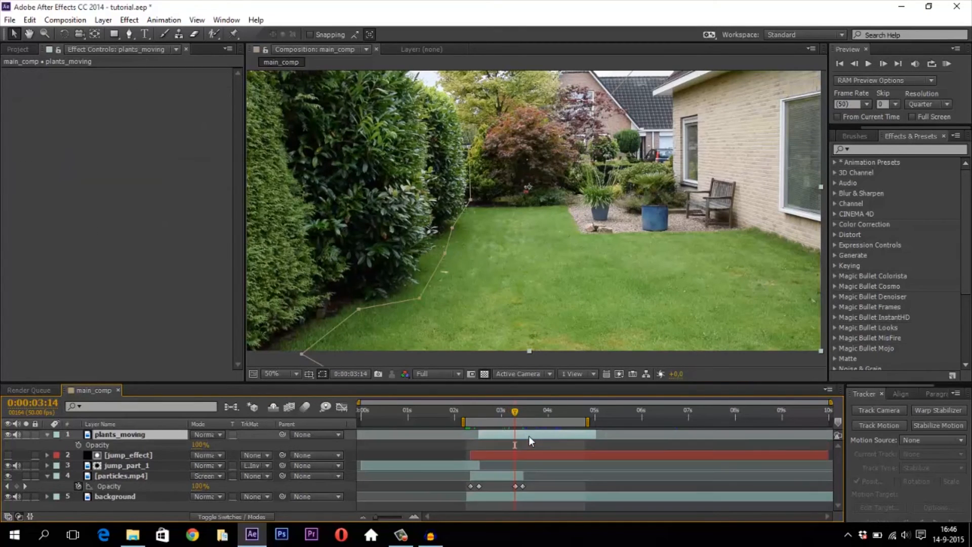
{"action": "left_click", "coordinate": [123, 477]}
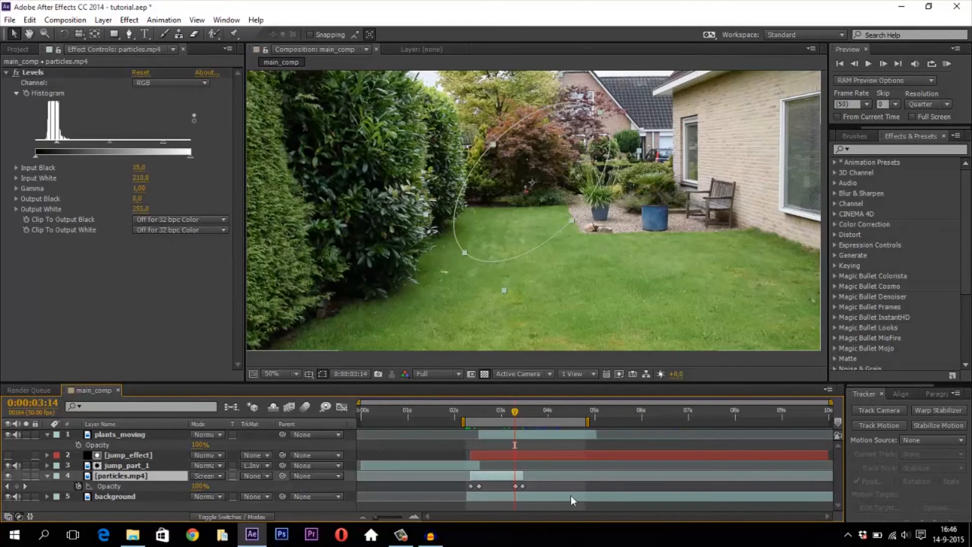
{"action": "left_click", "coordinate": [515, 486]}
{"action": "key", "text": "equal"}
{"action": "key", "text": "equal"}
{"action": "key", "text": "equal"}
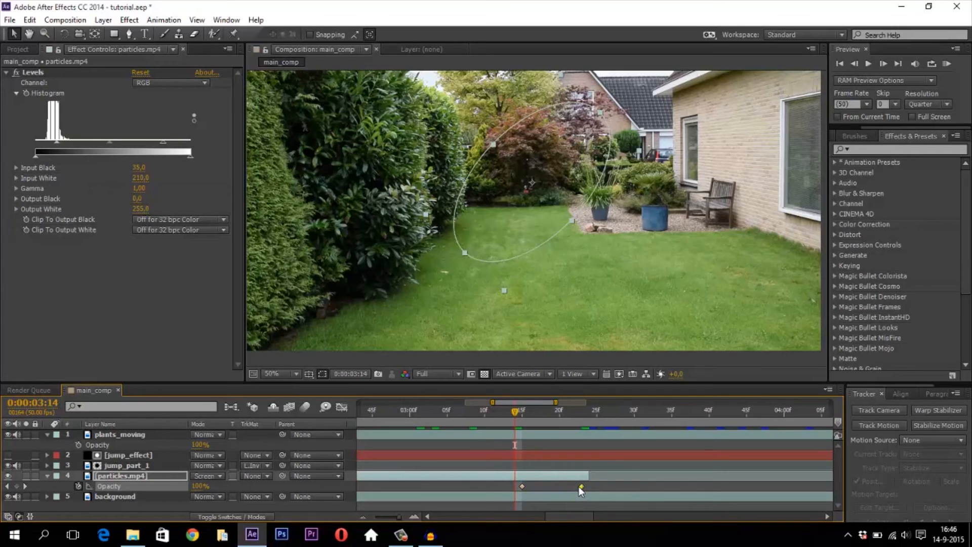
{"action": "left_click_drag", "start_coordinate": [576, 487], "coordinate": [500, 490]}
{"action": "left_click", "coordinate": [536, 414]}
{"action": "left_click", "coordinate": [558, 477]}
{"action": "key", "text": "space"}
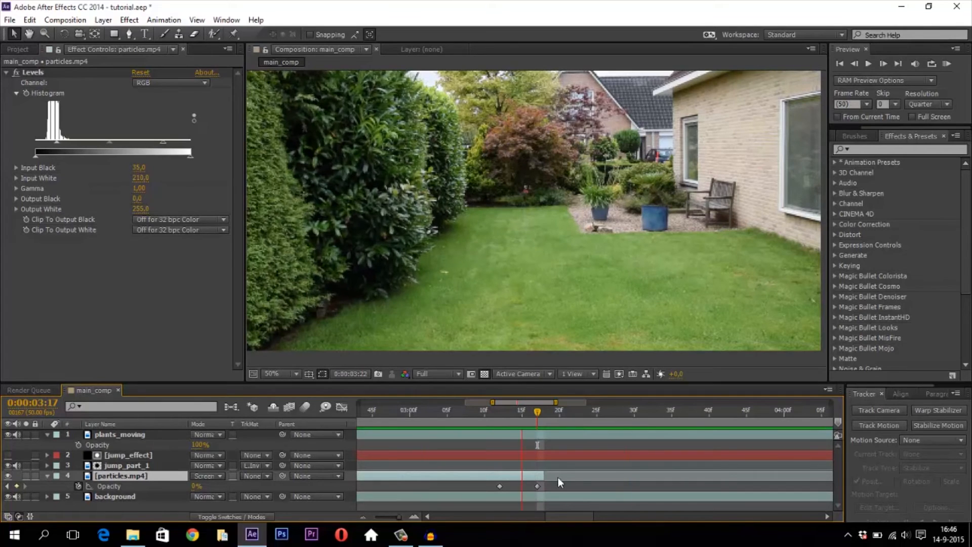
{"action": "key", "text": "space"}
Shift the particles.mp4 layer a few frames earlier to start at about 0:00:02:14, and preview the teleport.
{"action": "key", "text": "minus"}
{"action": "key", "text": "minus"}
{"action": "key", "text": "minus"}
{"action": "key", "text": "minus"}
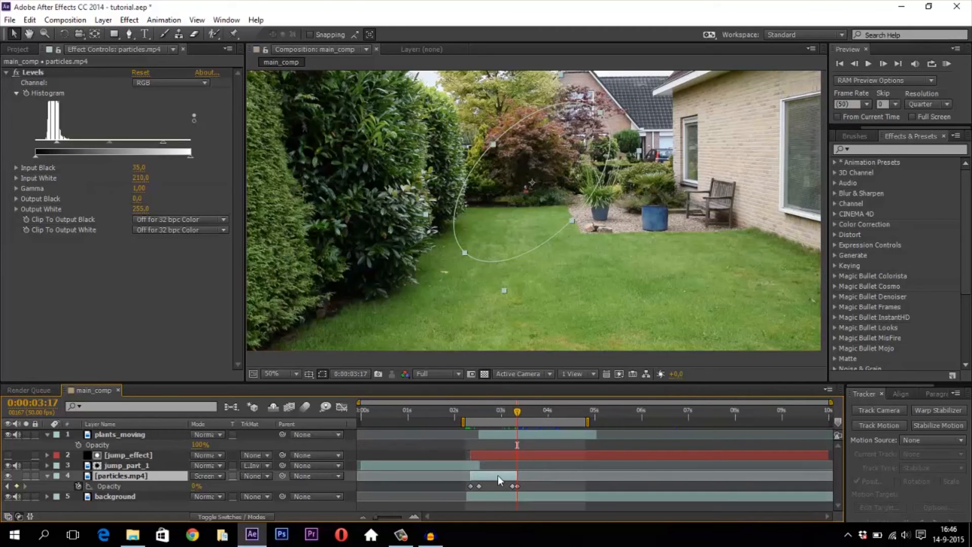
{"action": "left_click_drag", "start_coordinate": [497, 475], "coordinate": [495, 476]}
{"action": "mouse_move", "coordinate": [470, 415]}
{"action": "left_mouse_down"}
{"action": "mouse_move", "coordinate": [460, 414]}
{"action": "mouse_move", "coordinate": [488, 412]}
{"action": "left_mouse_up"}
{"action": "key", "text": "KP_0"}
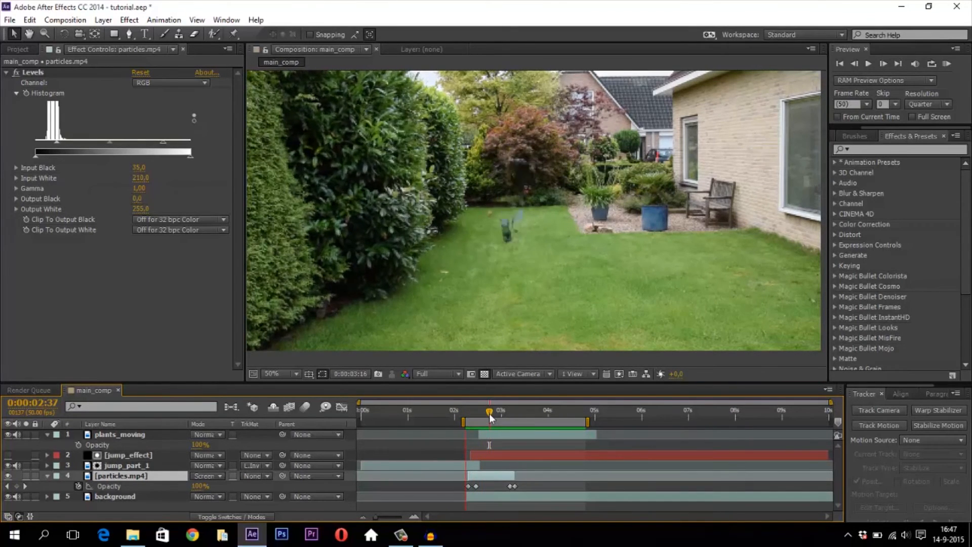
{"action": "key", "text": "space"}
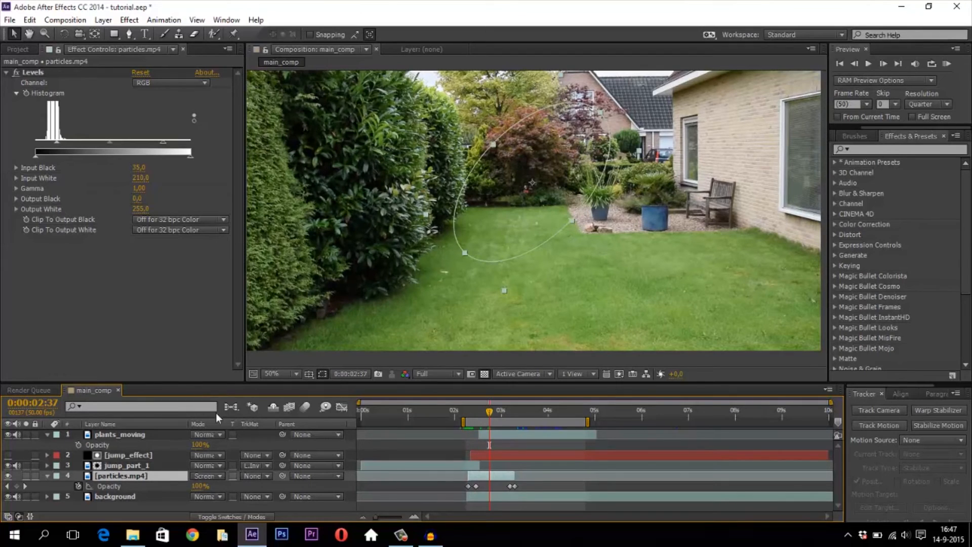
Show the project files and collapse the open properties of the particles.mp4 and plants_moving layers.
{"action": "left_click", "coordinate": [18, 49]}
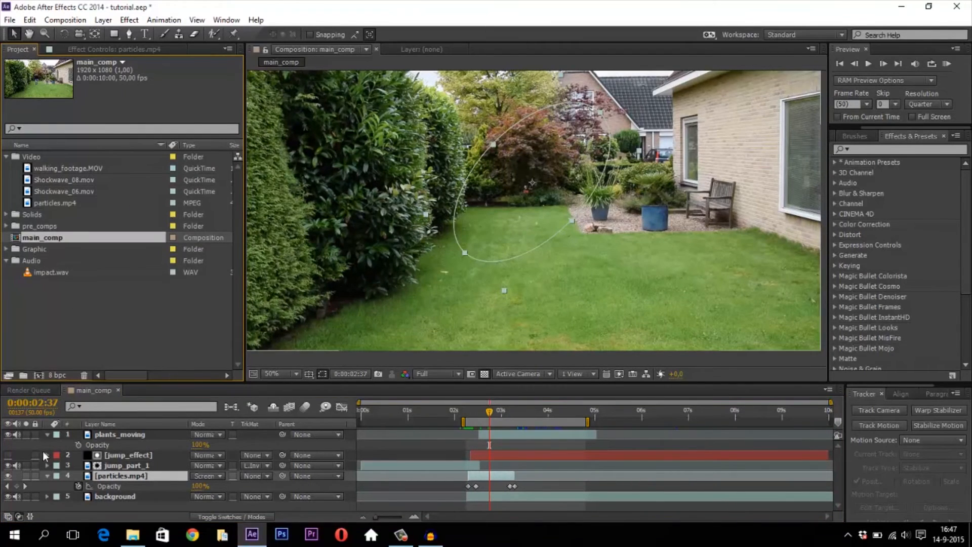
{"action": "left_click", "coordinate": [47, 476]}
{"action": "left_click", "coordinate": [47, 434]}
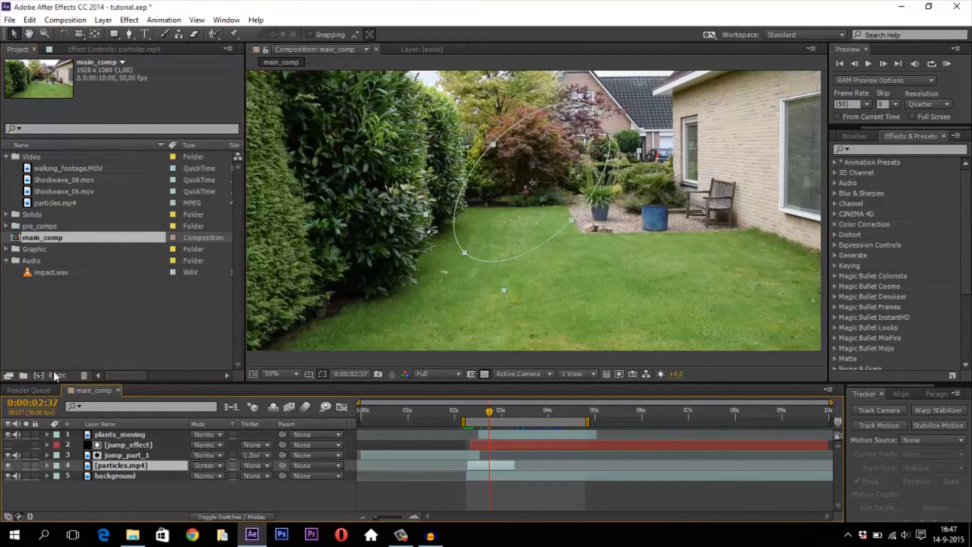
Add Shockwave_08.mov as the topmost layer of main_comp and set its blending mode to Screen.
{"action": "left_click", "coordinate": [68, 180]}
{"action": "left_click", "coordinate": [70, 190], "text": "shift"}
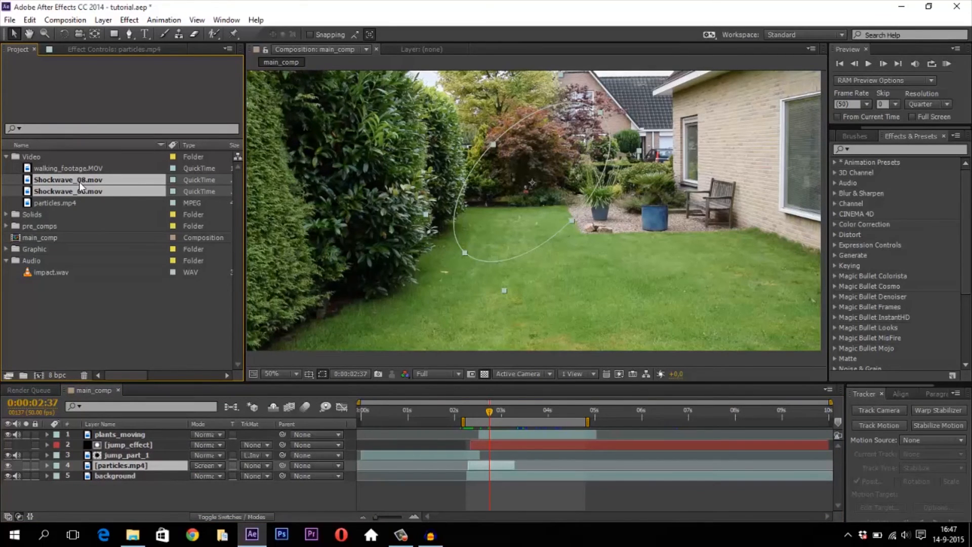
{"action": "left_click", "coordinate": [102, 283]}
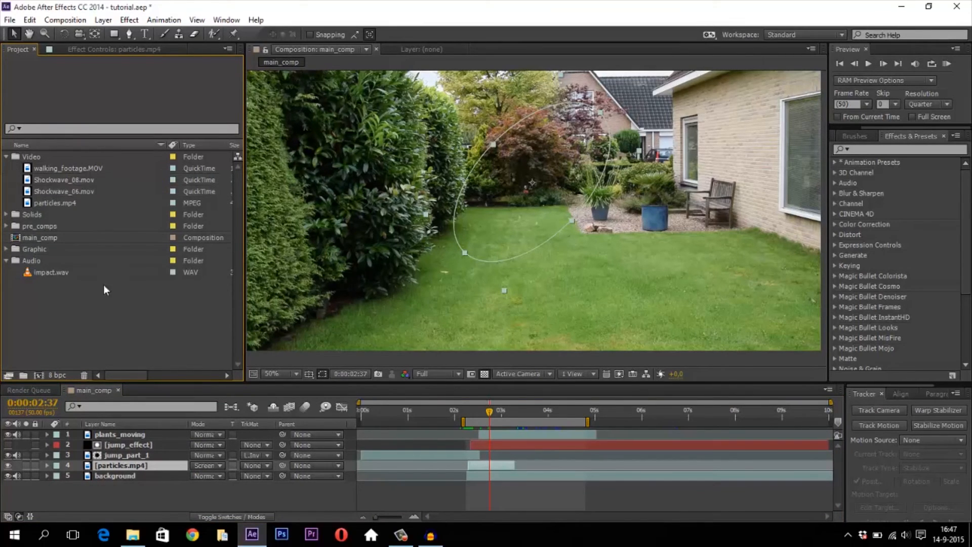
{"action": "left_click", "coordinate": [65, 190]}
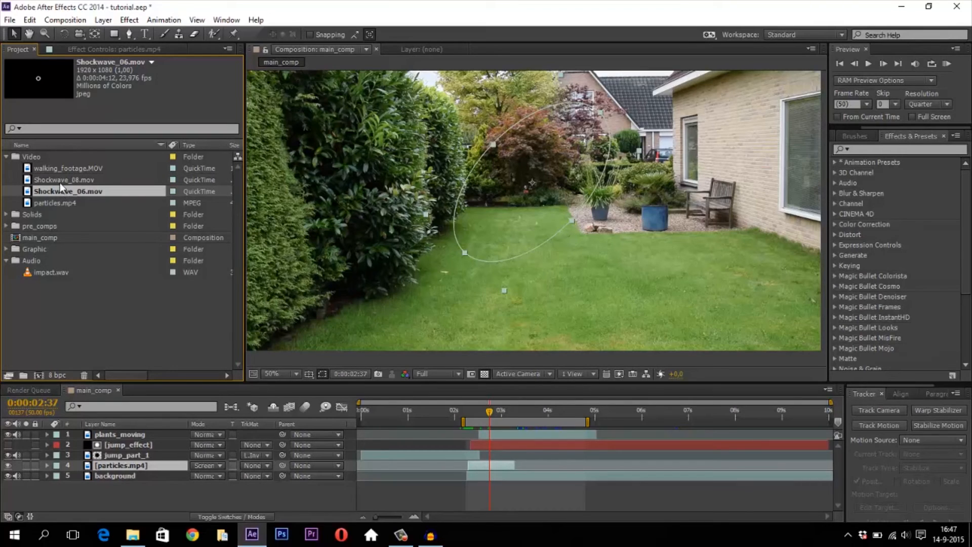
{"action": "left_click", "coordinate": [60, 180]}
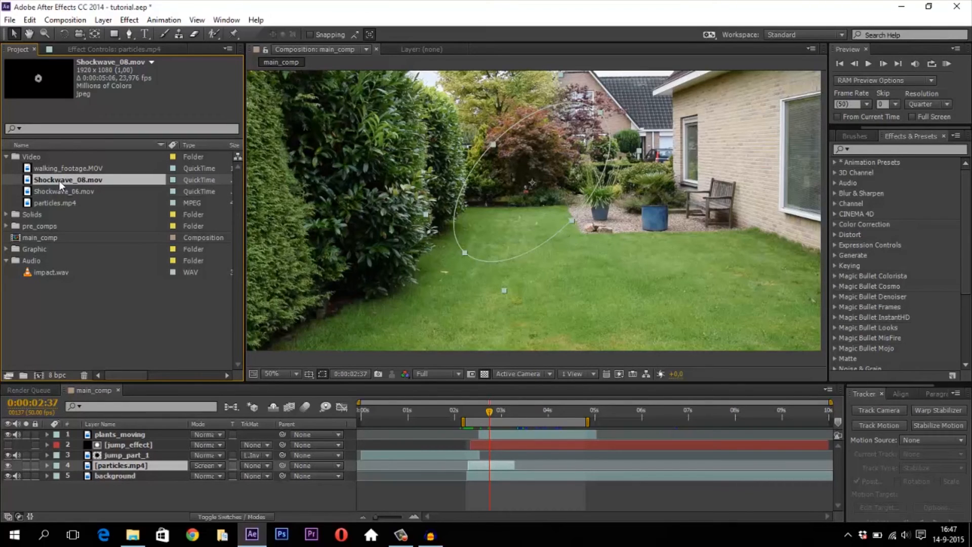
{"action": "left_click_drag", "start_coordinate": [51, 180], "coordinate": [152, 431]}
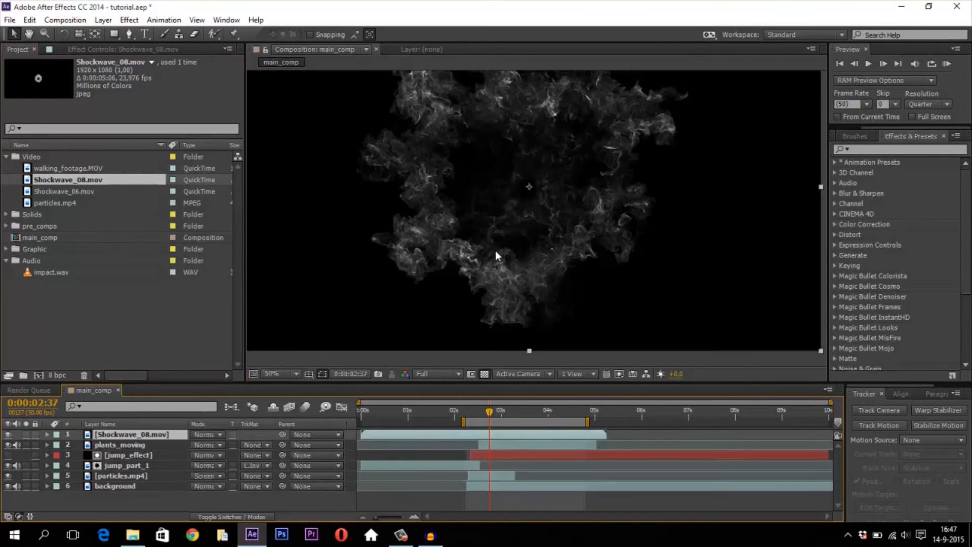
{"action": "key", "text": "comma"}
{"action": "left_click", "coordinate": [205, 435]}
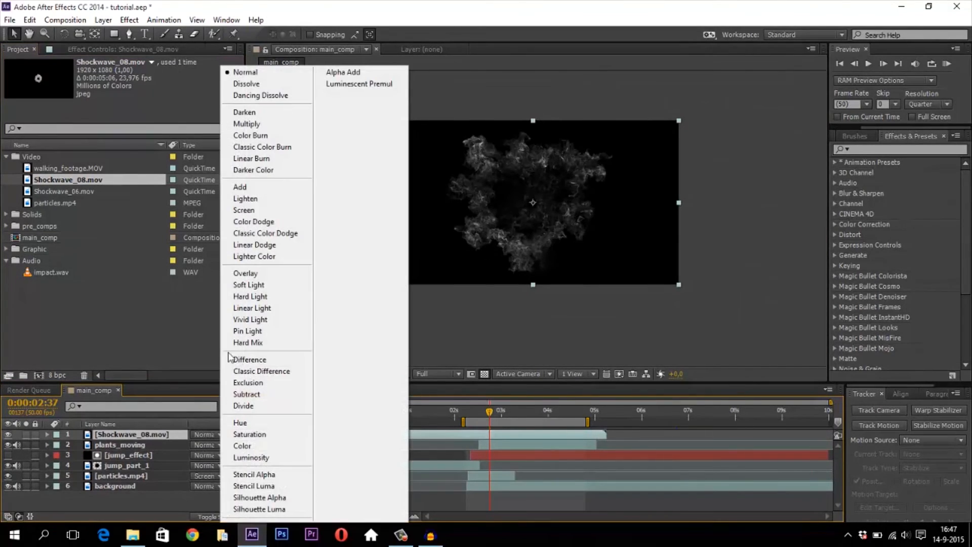
{"action": "left_click", "coordinate": [243, 210]}
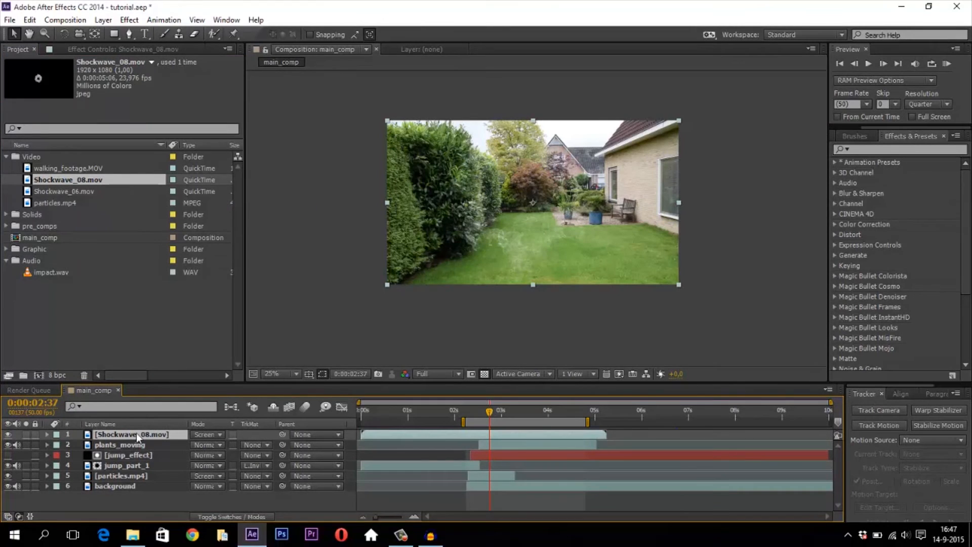
Scale Shockwave_08.mov to 31% and shift the layer to start at about 0:00:02:14.
{"action": "key", "text": "s"}
{"action": "left_click_drag", "start_coordinate": [208, 444], "coordinate": [175, 452]}
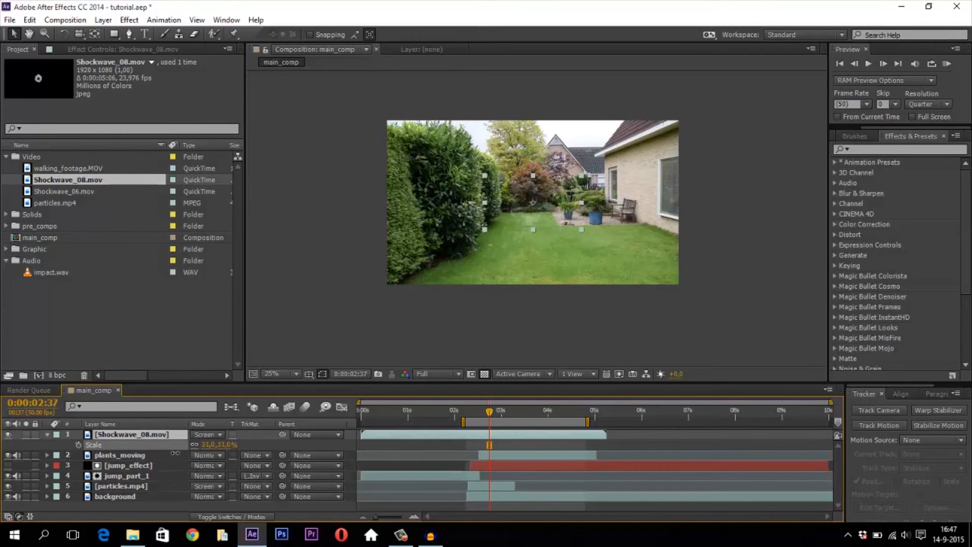
{"action": "left_click_drag", "start_coordinate": [488, 411], "coordinate": [475, 415]}
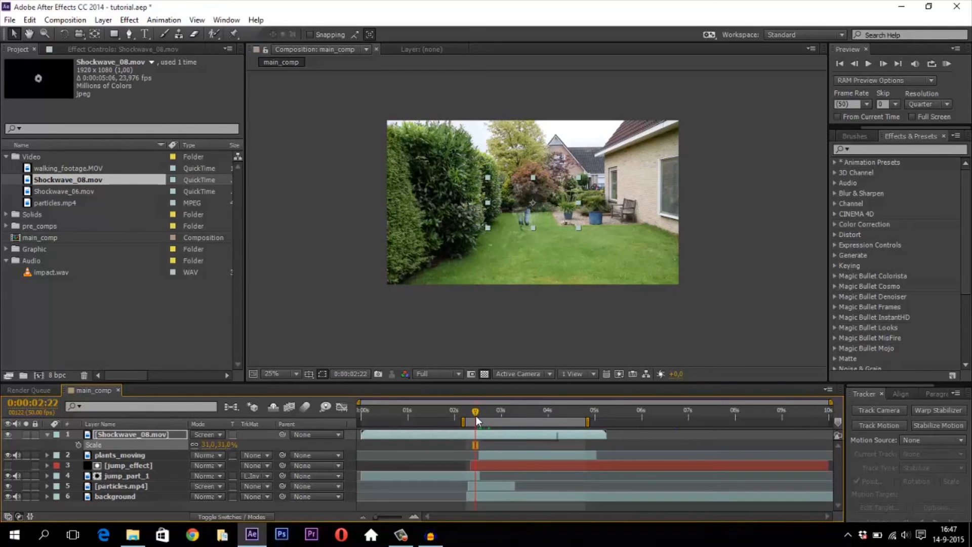
{"action": "left_click_drag", "start_coordinate": [476, 413], "coordinate": [586, 436]}
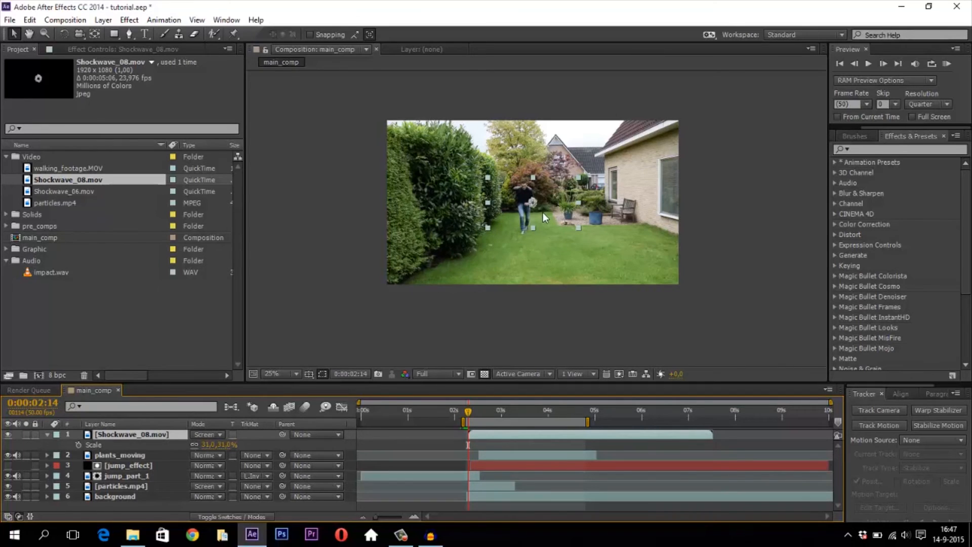
Position the shockwave over the man's torso and time-stretch Shockwave_08.mov with a stretch factor of 10.
{"action": "scroll", "coordinate": [543, 211], "scroll_direction": "up", "scroll_amount": 4}
{"action": "left_click_drag", "start_coordinate": [536, 193], "coordinate": [500, 188]}
{"action": "right_click", "coordinate": [486, 435]}
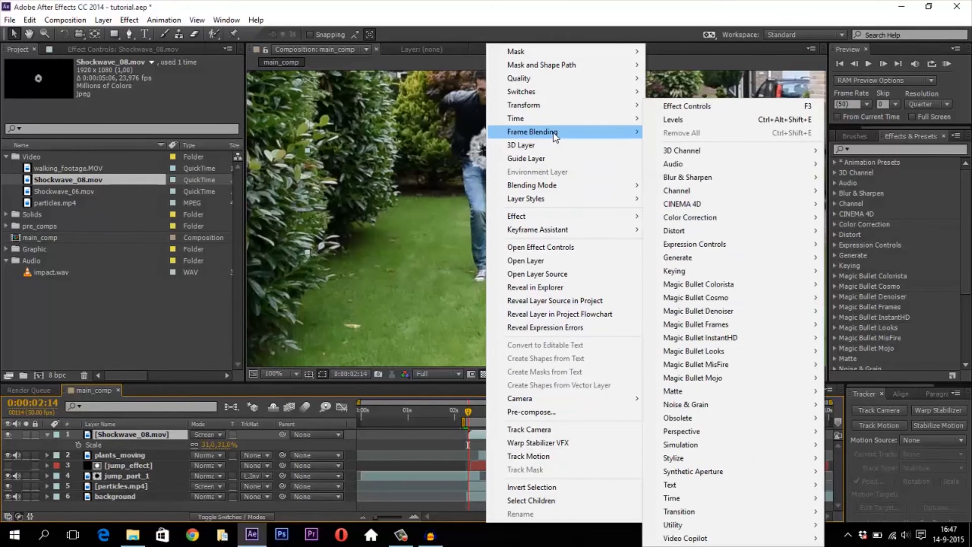
{"action": "mouse_move", "coordinate": [554, 121]}
{"action": "left_click", "coordinate": [685, 145]}
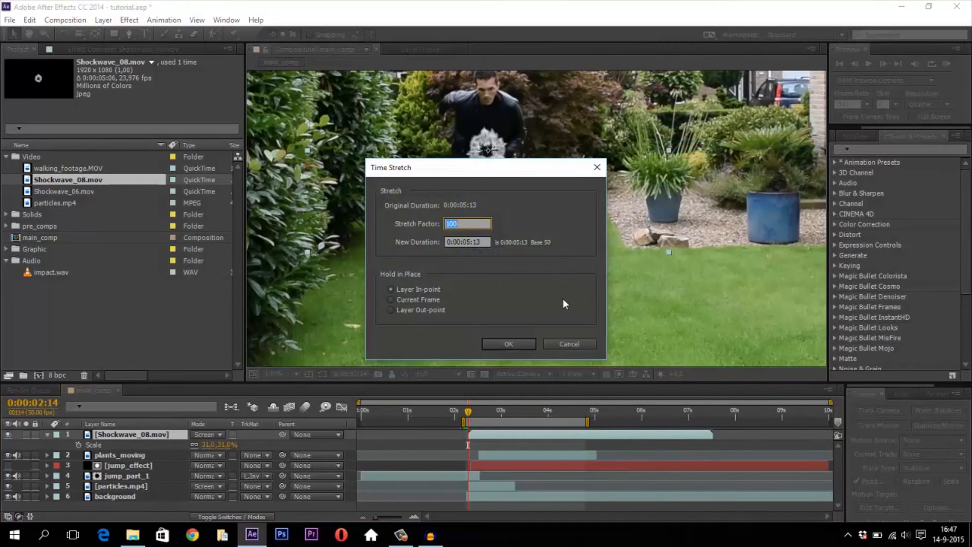
{"action": "type", "text": "10"}
{"action": "left_click", "coordinate": [516, 344]}
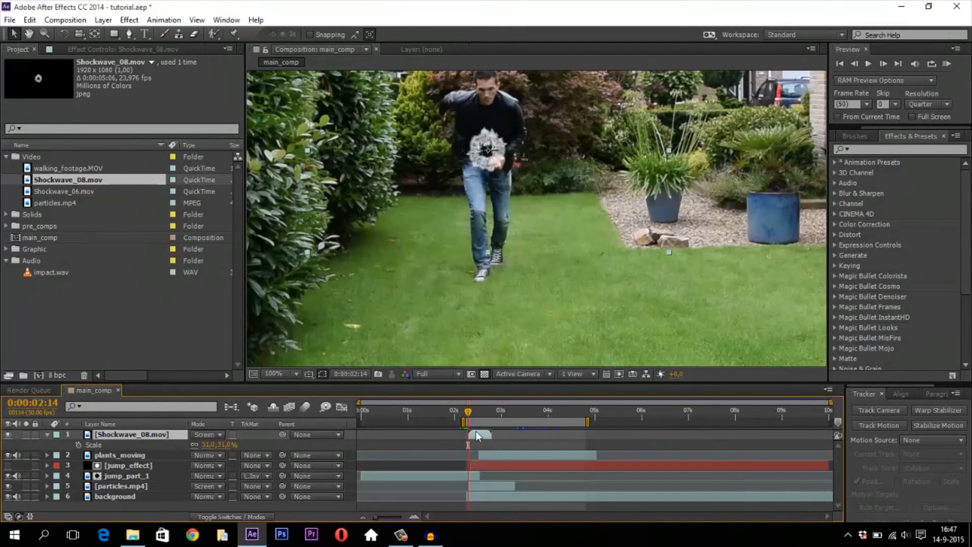
Place the Shockwave_08.mov layer between particles.mp4 and background, and preview the result.
{"action": "left_click_drag", "start_coordinate": [118, 435], "coordinate": [124, 492]}
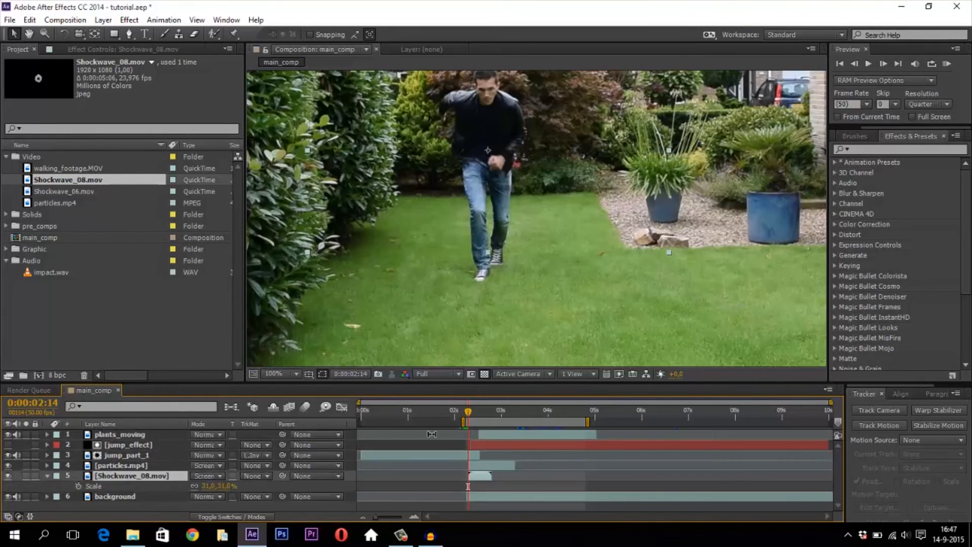
{"action": "key", "text": "space"}
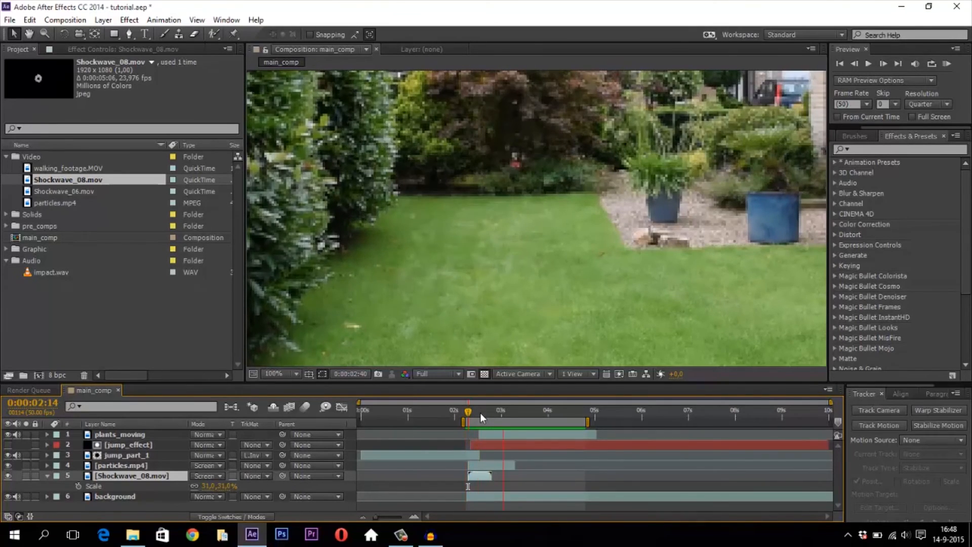
{"action": "key", "text": "space"}
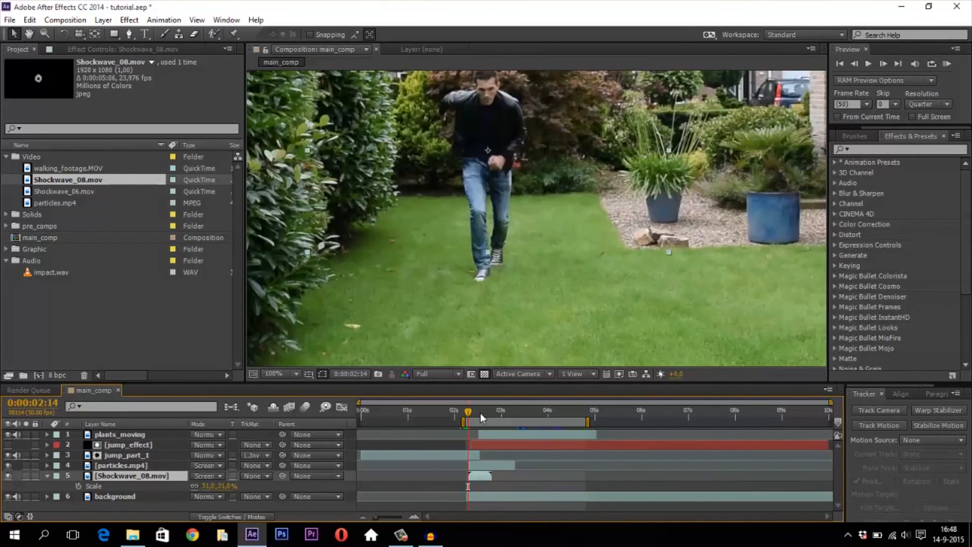
Nudge Shockwave_08.mov slightly downward on the man's body at 0:00:02:14.
{"action": "scroll", "coordinate": [491, 243], "scroll_direction": "down", "scroll_amount": 3}
{"action": "scroll", "coordinate": [491, 240], "scroll_direction": "up", "scroll_amount": 1}
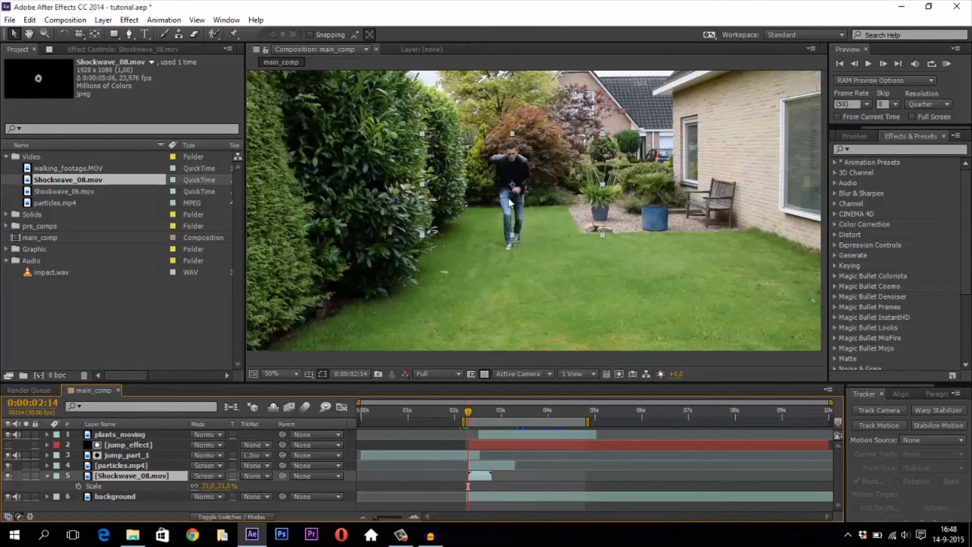
{"action": "key", "text": "Return"}
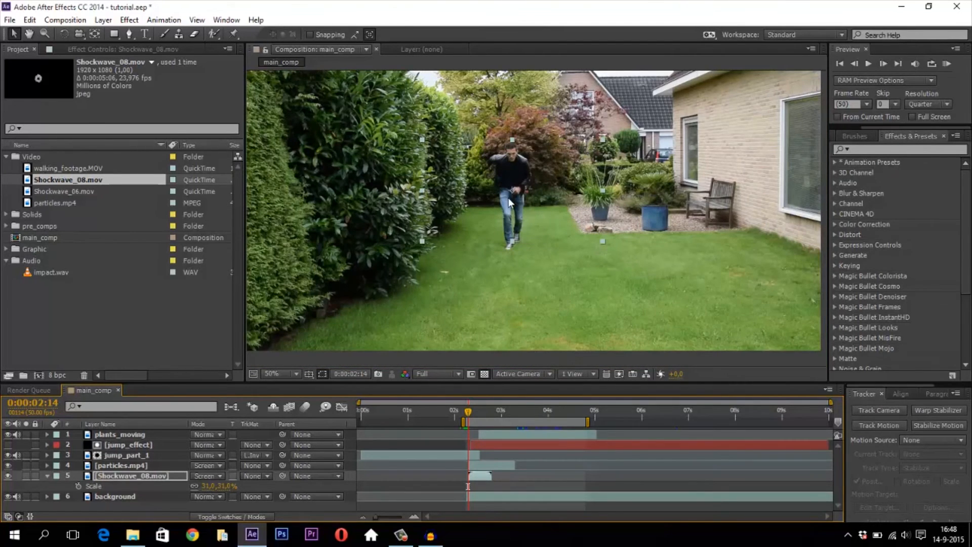
Add impact.wav to main_comp between the Shockwave_08.mov and background layers.
{"action": "left_click", "coordinate": [66, 191]}
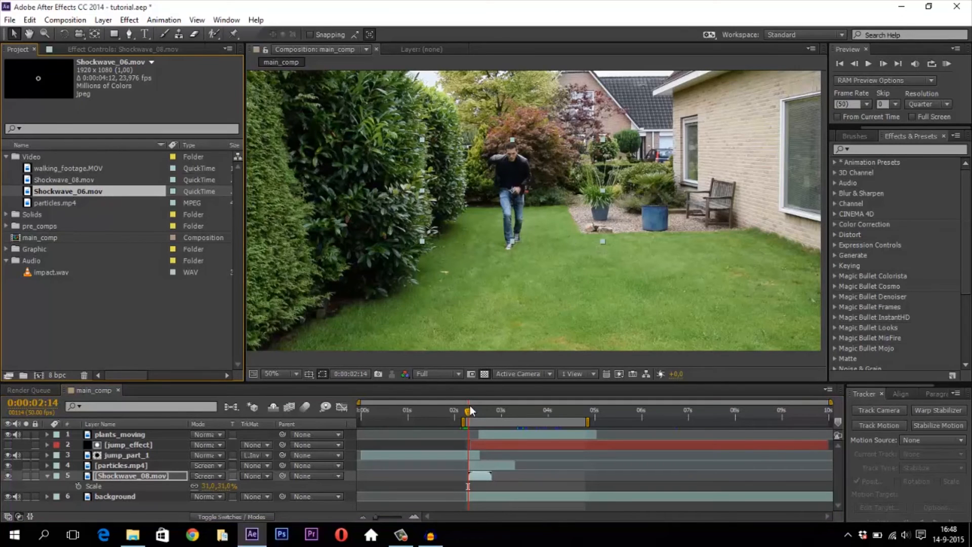
{"action": "mouse_move", "coordinate": [469, 411]}
{"action": "left_mouse_down"}
{"action": "mouse_move", "coordinate": [493, 411]}
{"action": "mouse_move", "coordinate": [470, 417]}
{"action": "left_mouse_up"}
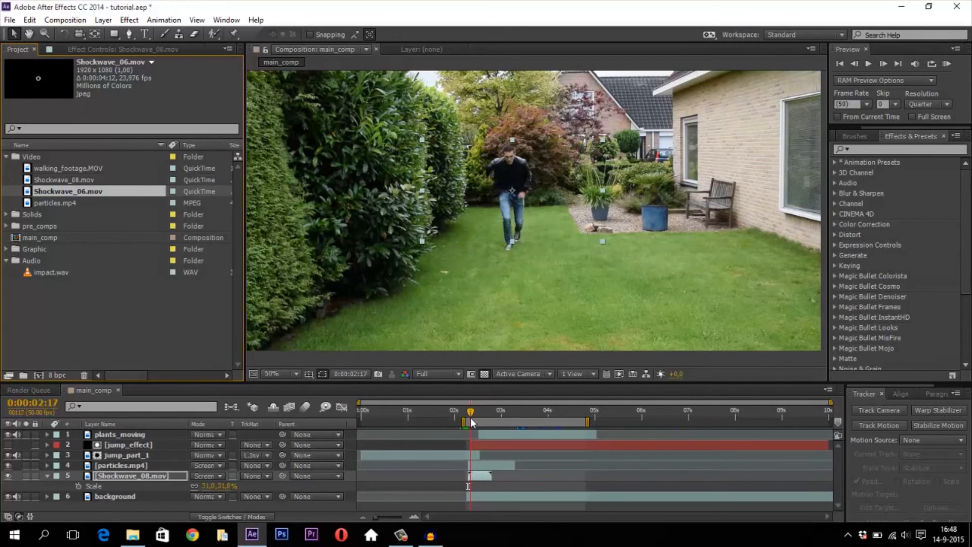
{"action": "left_click", "coordinate": [57, 275]}
{"action": "left_click_drag", "start_coordinate": [56, 272], "coordinate": [135, 478]}
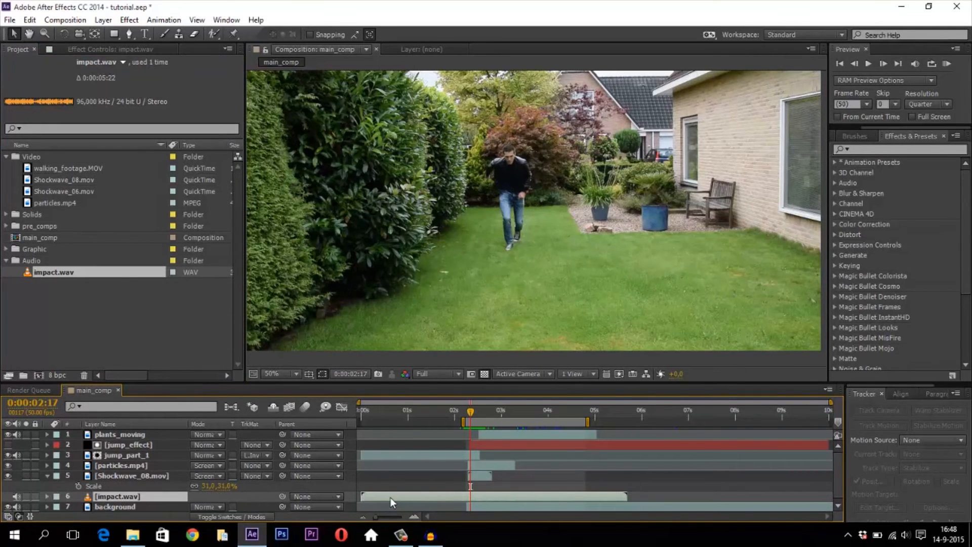
Display the audio waveform of the impact.wav layer in the timeline.
{"action": "left_click", "coordinate": [47, 498]}
{"action": "scroll", "coordinate": [60, 478], "scroll_direction": "down", "scroll_amount": 1}
{"action": "left_click", "coordinate": [58, 496]}
{"action": "scroll", "coordinate": [65, 497], "scroll_direction": "down", "scroll_amount": 1}
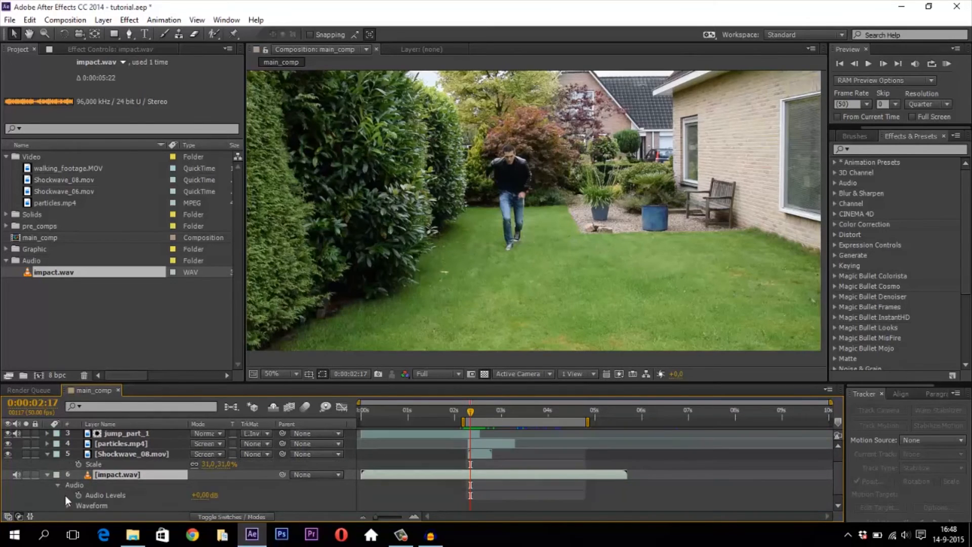
{"action": "left_click", "coordinate": [68, 506]}
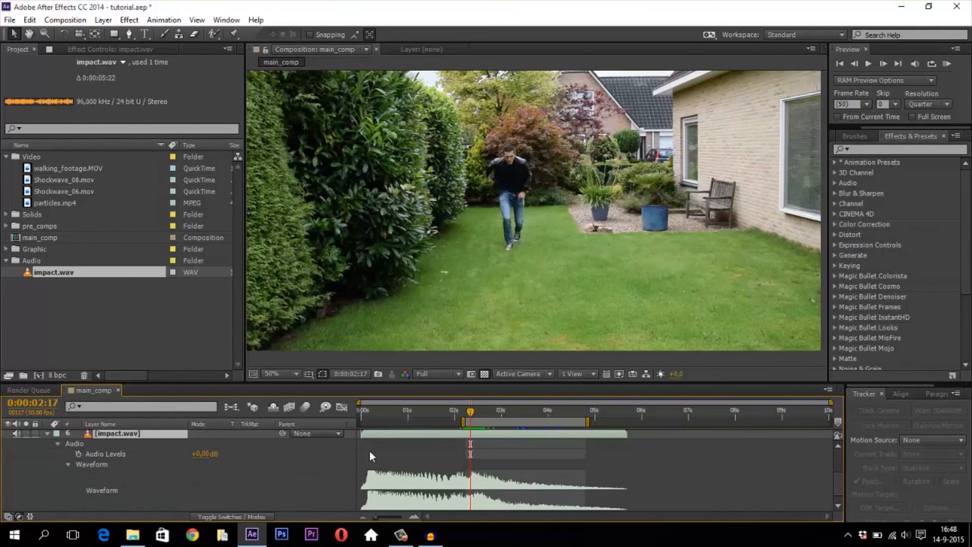
Locate the start of the waveform's peak near 0:00:00:07 and move impact.wav to start near the shockwave.
{"action": "left_click", "coordinate": [371, 411]}
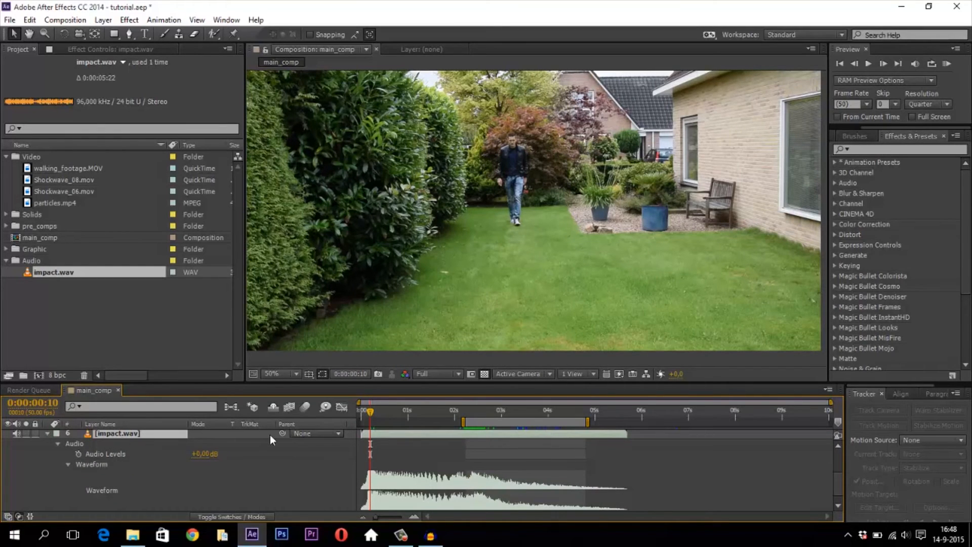
{"action": "key", "text": "Page_Down"}
{"action": "key", "text": "Page_Down"}
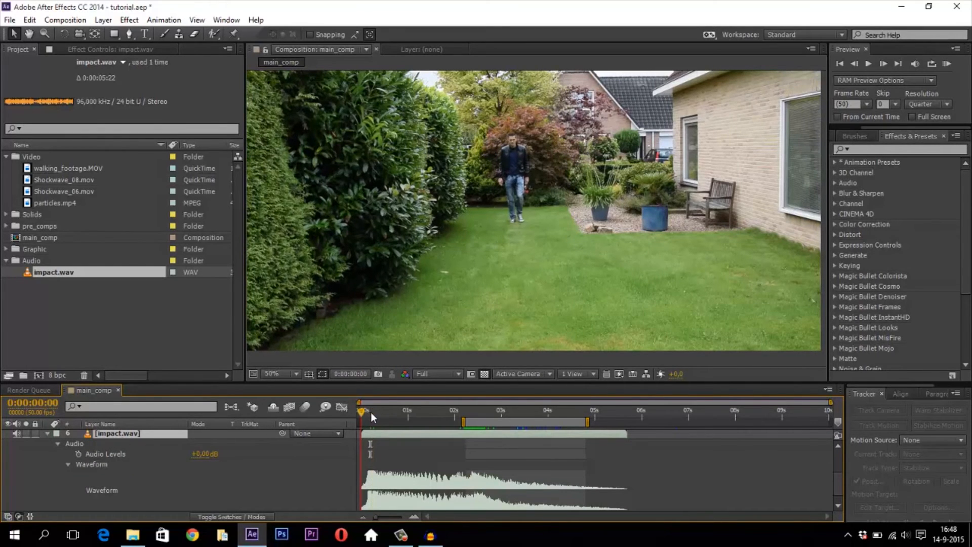
{"action": "key", "text": "Page_Up"}
{"action": "key", "text": "Page_Up"}
{"action": "key", "text": "Page_Up"}
{"action": "key", "text": "Page_Up"}
{"action": "key", "text": "Page_Up"}
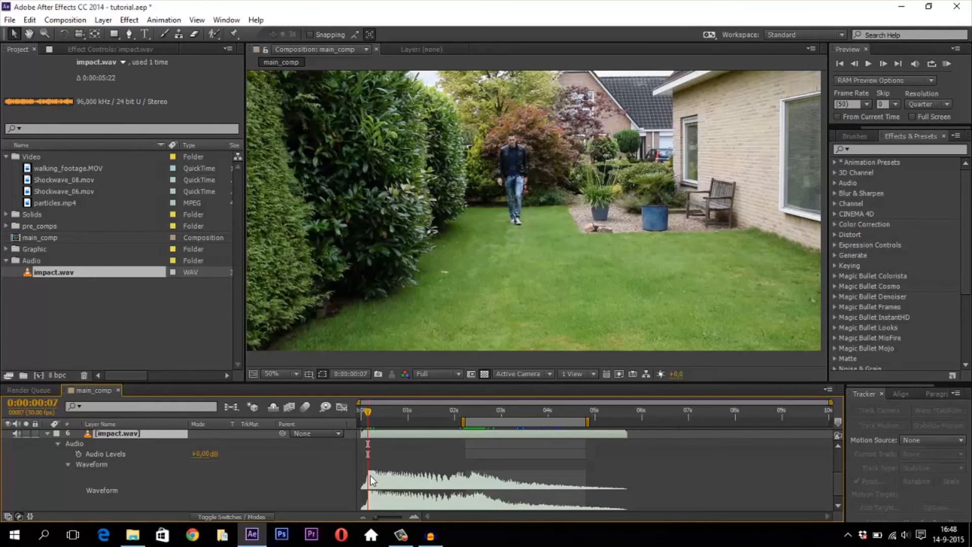
{"action": "left_click_drag", "start_coordinate": [377, 436], "coordinate": [481, 435]}
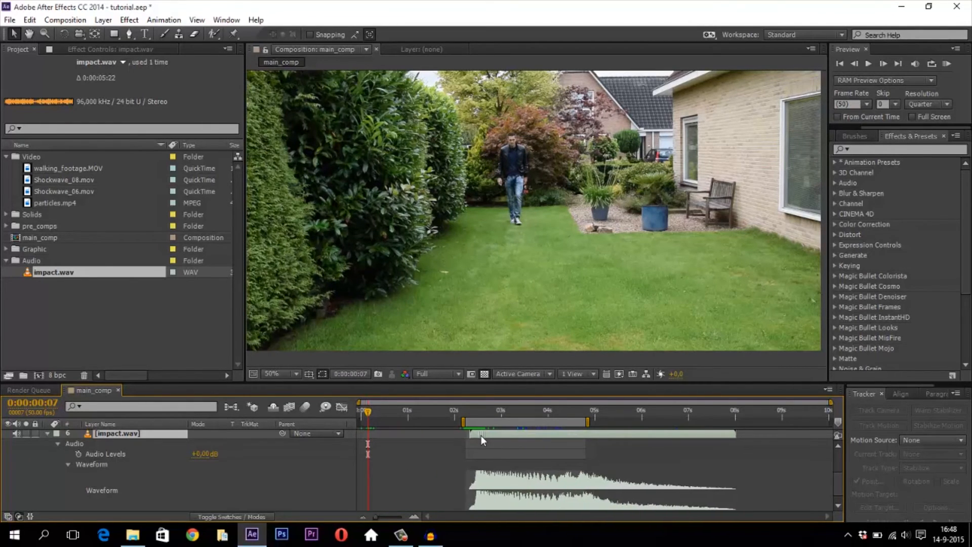
Nudge impact.wav slightly earlier so its audio peak lines up with the man dissolving at 0:00:02:23.
{"action": "scroll", "coordinate": [494, 413], "scroll_direction": "up", "scroll_amount": 2}
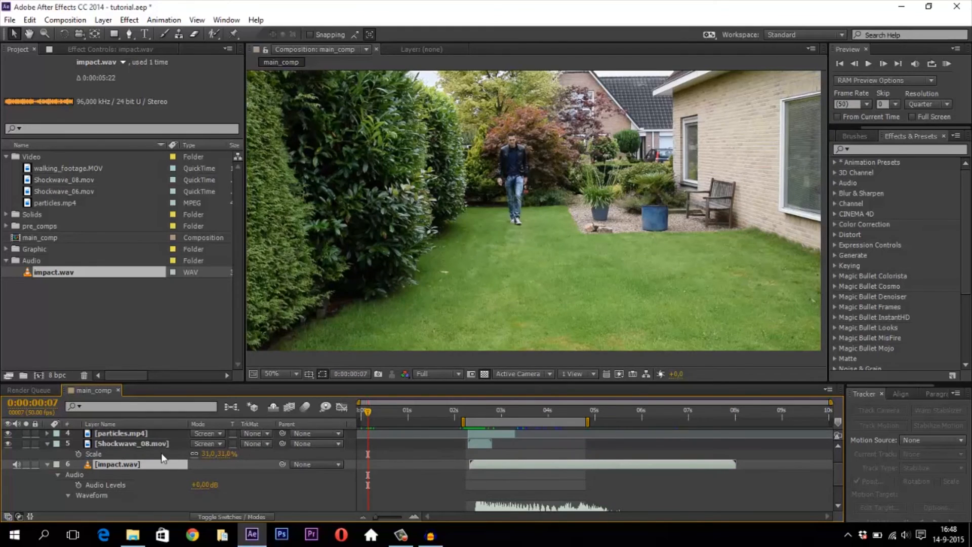
{"action": "left_click", "coordinate": [120, 444]}
{"action": "left_click", "coordinate": [472, 413]}
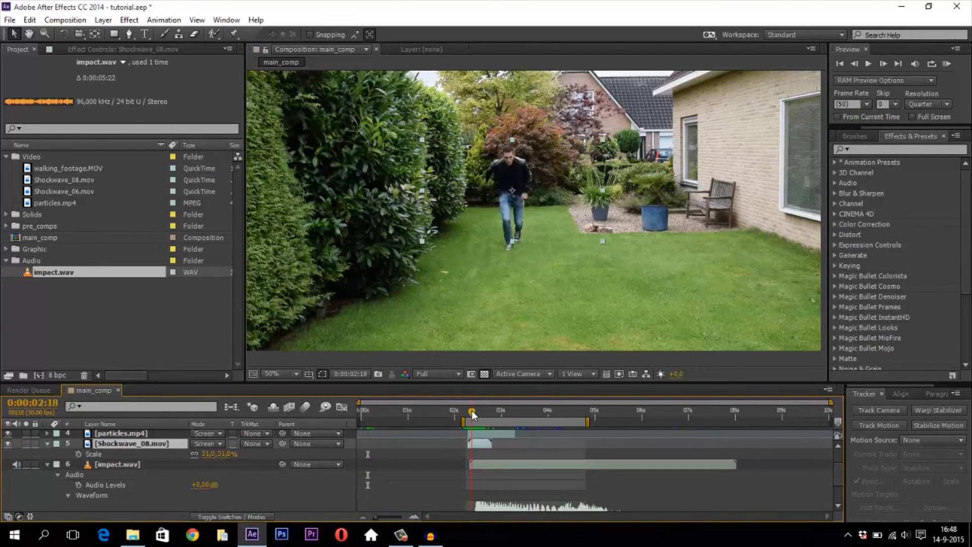
{"action": "left_click_drag", "start_coordinate": [473, 413], "coordinate": [477, 414]}
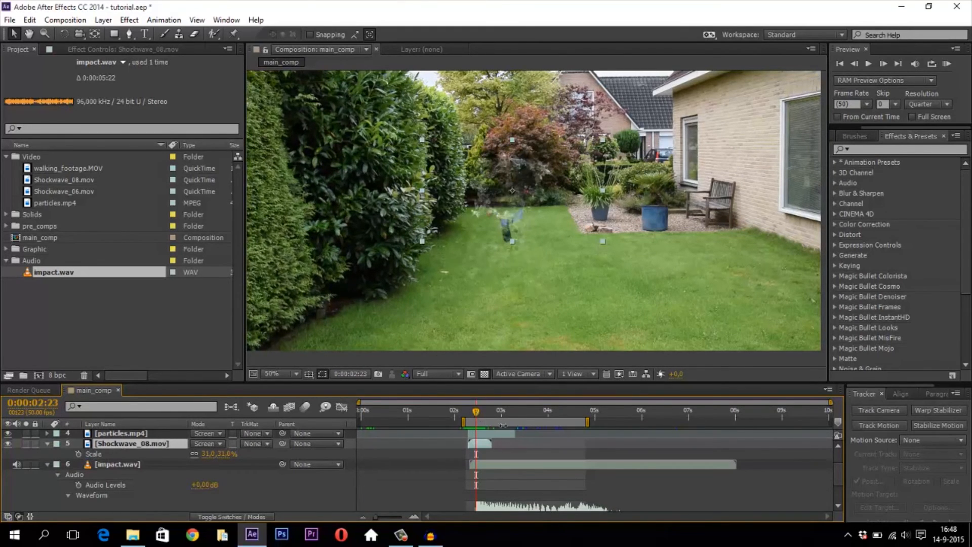
{"action": "scroll", "coordinate": [512, 458], "scroll_direction": "down", "scroll_amount": 3}
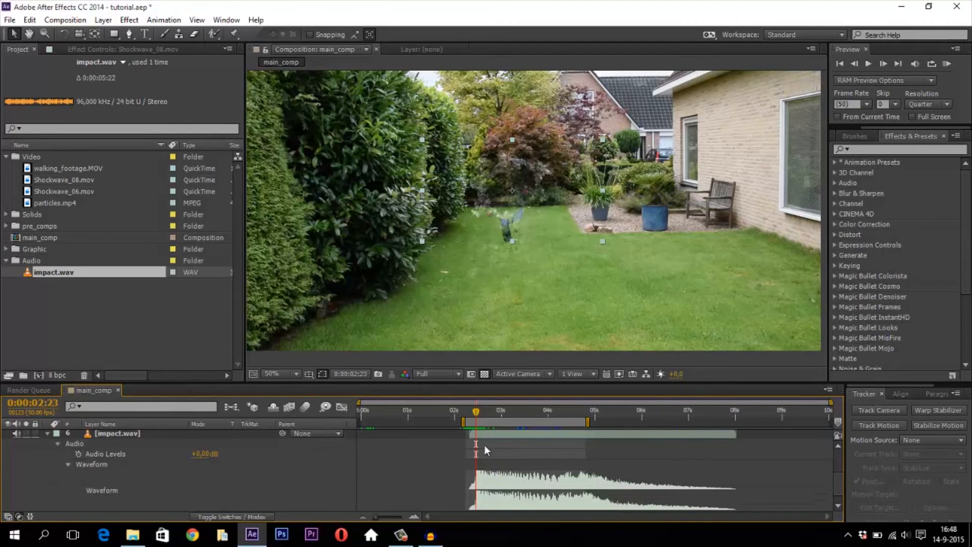
{"action": "left_click_drag", "start_coordinate": [490, 433], "coordinate": [488, 435]}
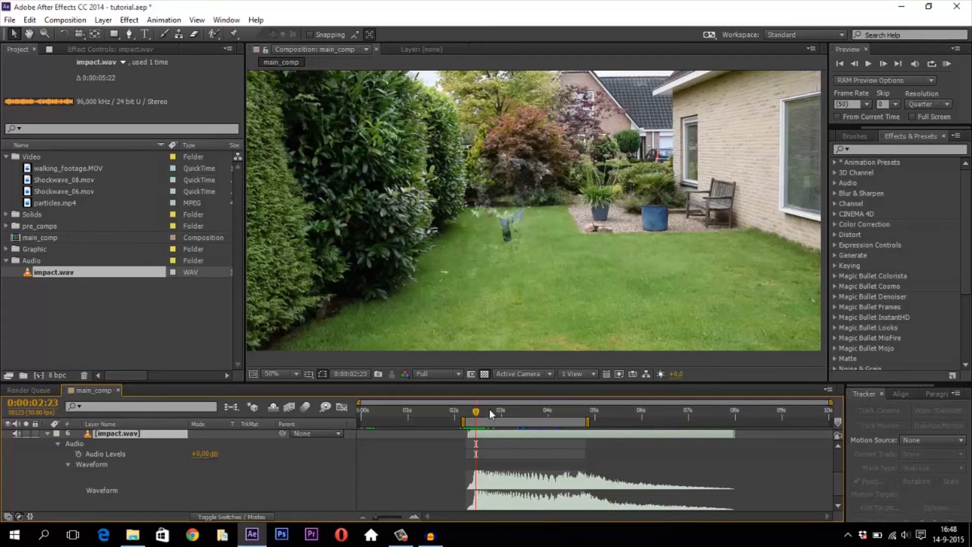
Fade out impact.wav with Audio Levels keyframes of 0 dB at 0:00:02:38 and -48 dB at 0:00:03:03.
{"action": "left_click", "coordinate": [490, 411]}
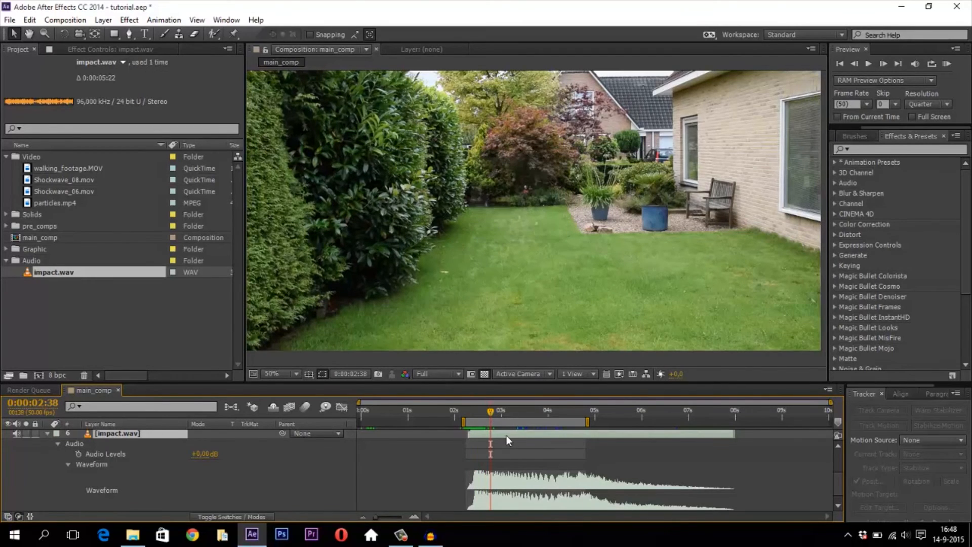
{"action": "left_click", "coordinate": [79, 453]}
{"action": "left_click", "coordinate": [505, 411]}
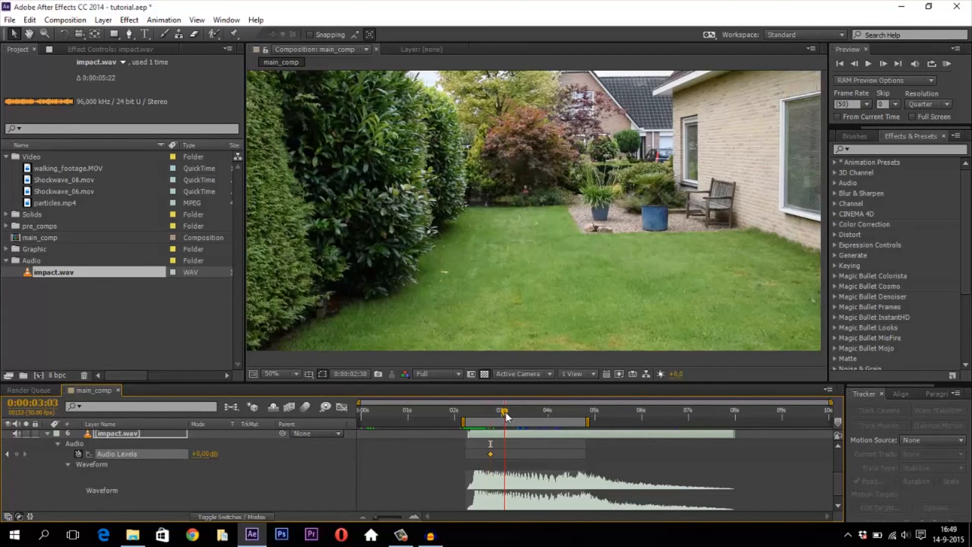
{"action": "left_click_drag", "start_coordinate": [96, 460], "coordinate": [3, 490]}
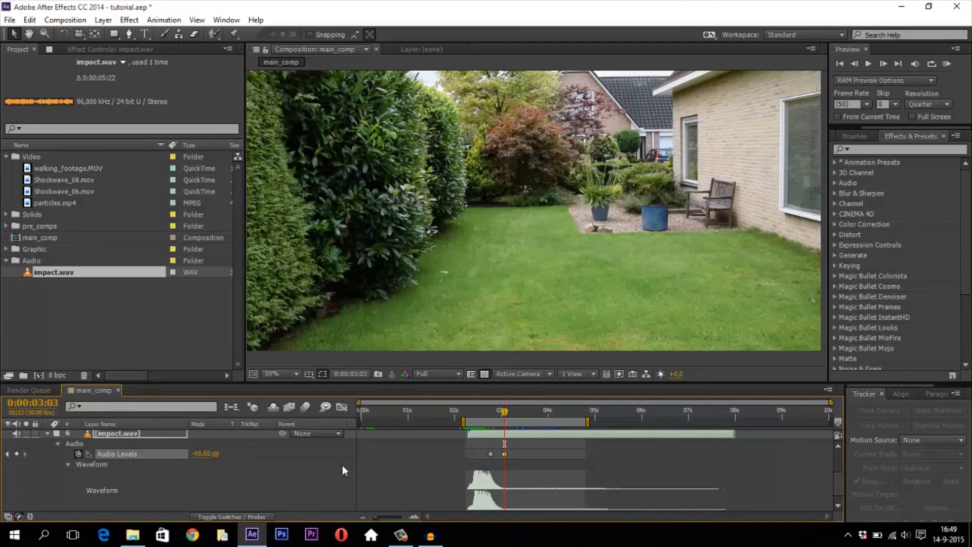
Preview the teleport with the faded sound and collapse the impact.wav and Shockwave_08.mov layer properties.
{"action": "key", "text": "KP_0"}
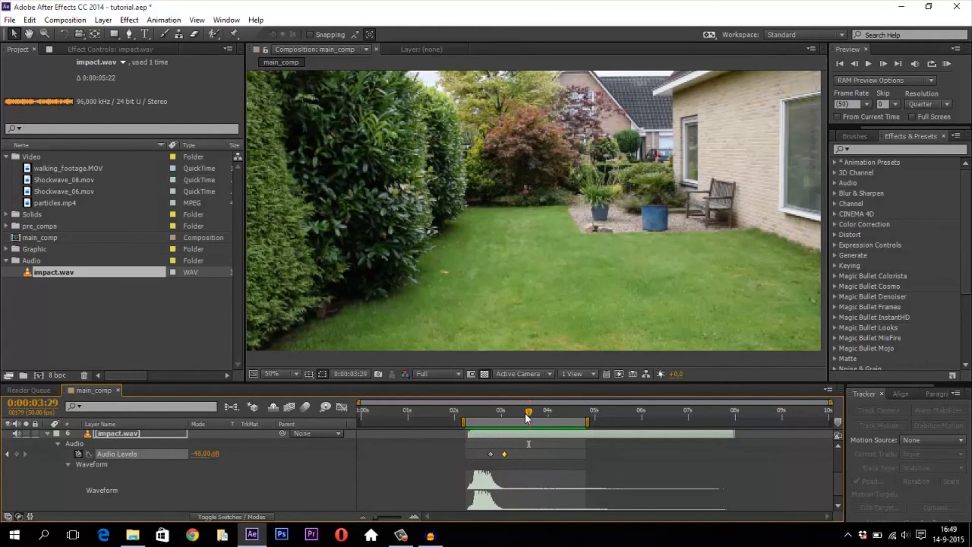
{"action": "left_click", "coordinate": [48, 433]}
{"action": "left_click", "coordinate": [47, 474]}
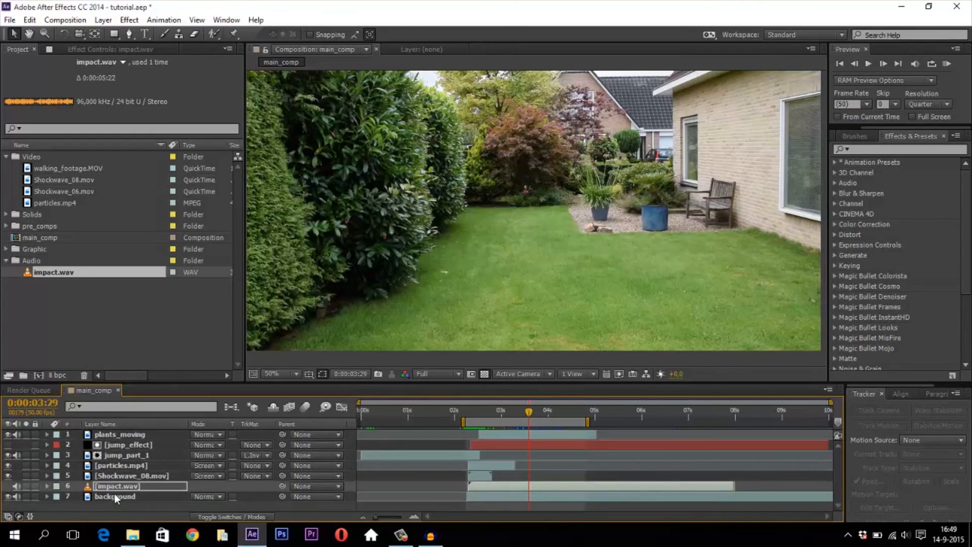
{"action": "left_click", "coordinate": [111, 503]}
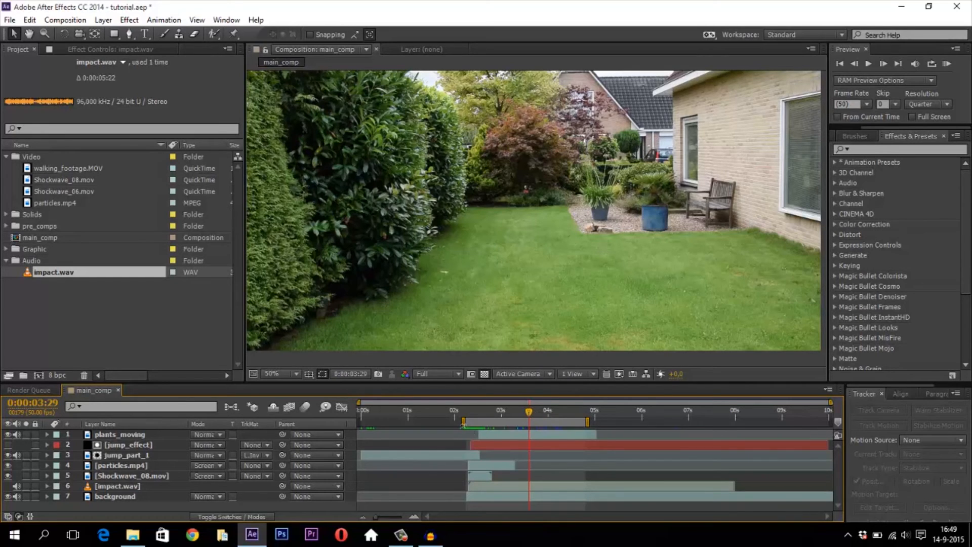
Extend the work area back to the start of main_comp and preview the sequence.
{"action": "left_click_drag", "start_coordinate": [463, 421], "coordinate": [360, 421]}
{"action": "key", "text": "KP_0"}
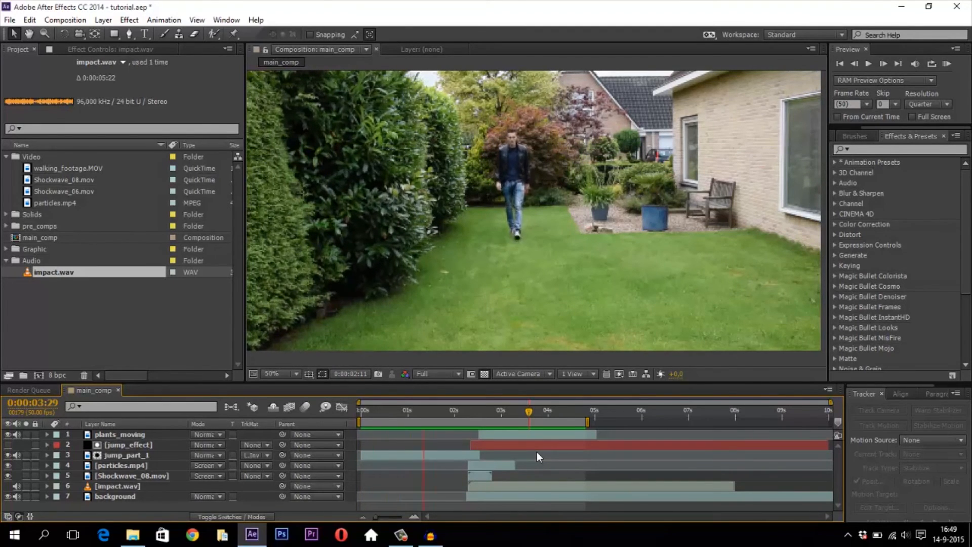
{"action": "key", "text": "space"}
Set the RAM preview resolution to Full and preview the work area again.
{"action": "left_click", "coordinate": [919, 105]}
{"action": "left_click", "coordinate": [914, 77]}
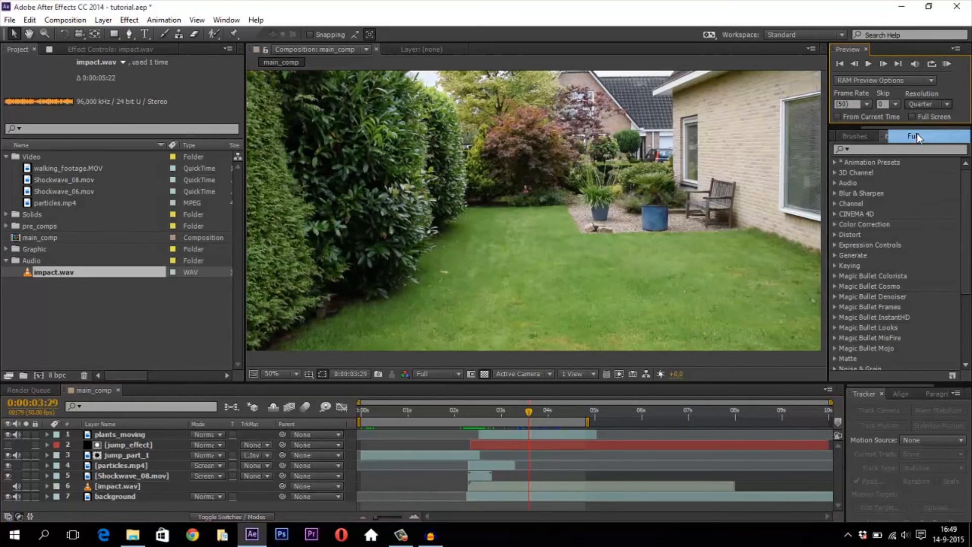
{"action": "key", "text": "KP_0"}
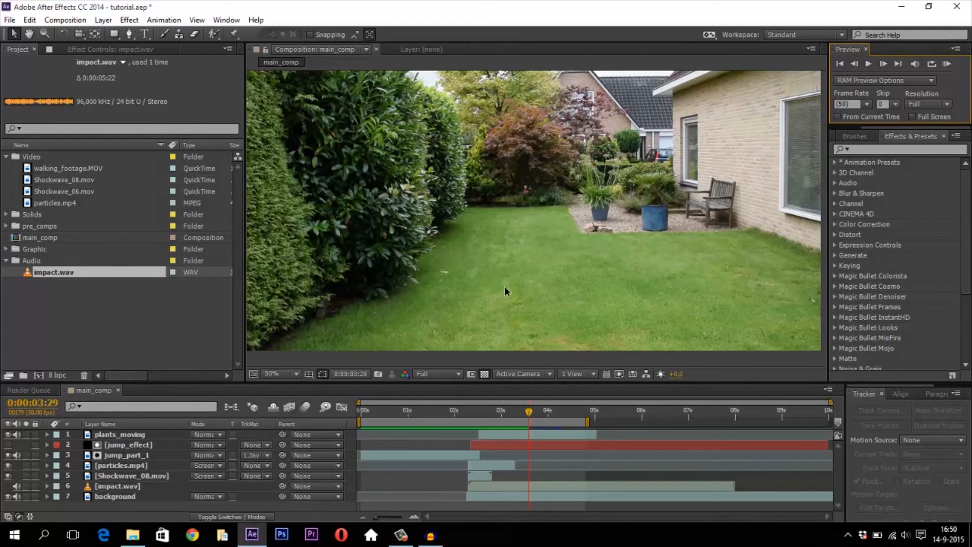
{"action": "key", "text": "space"}
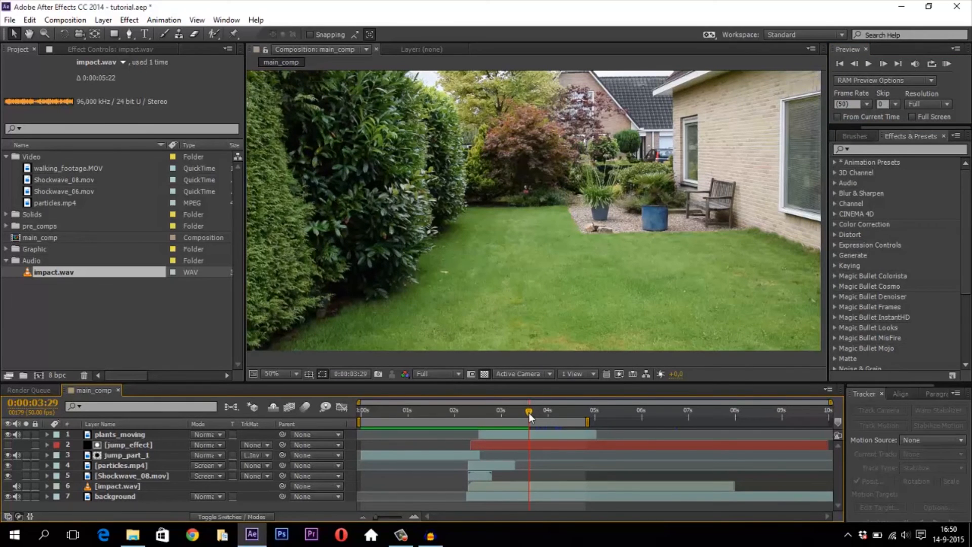
{"action": "scroll", "coordinate": [476, 276], "scroll_direction": "down", "scroll_amount": 1}
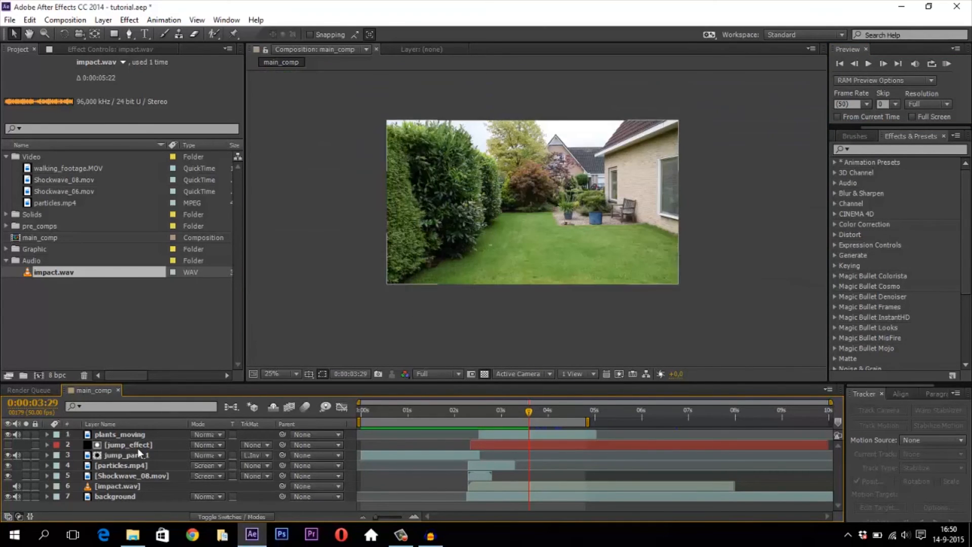
{"action": "left_click_drag", "start_coordinate": [534, 413], "coordinate": [473, 420]}
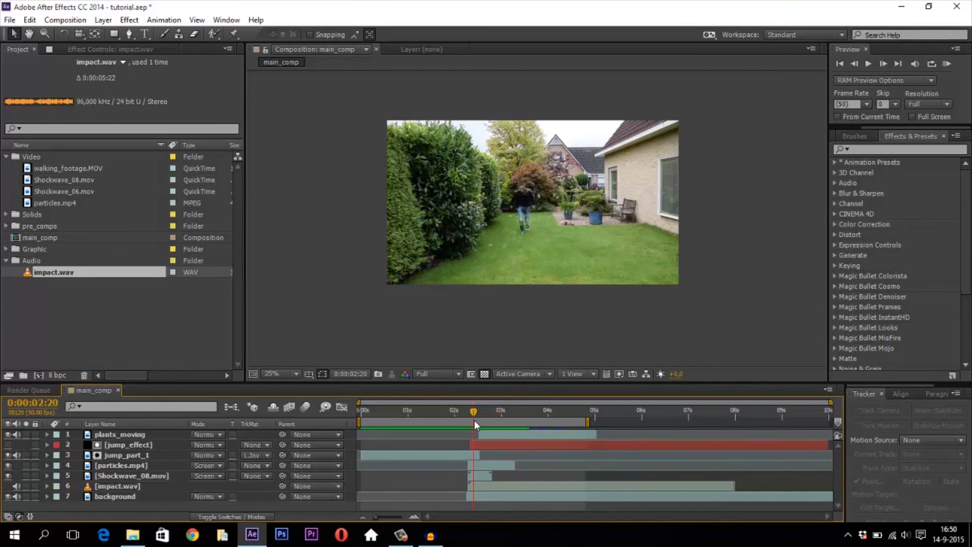
{"action": "left_click", "coordinate": [122, 497]}
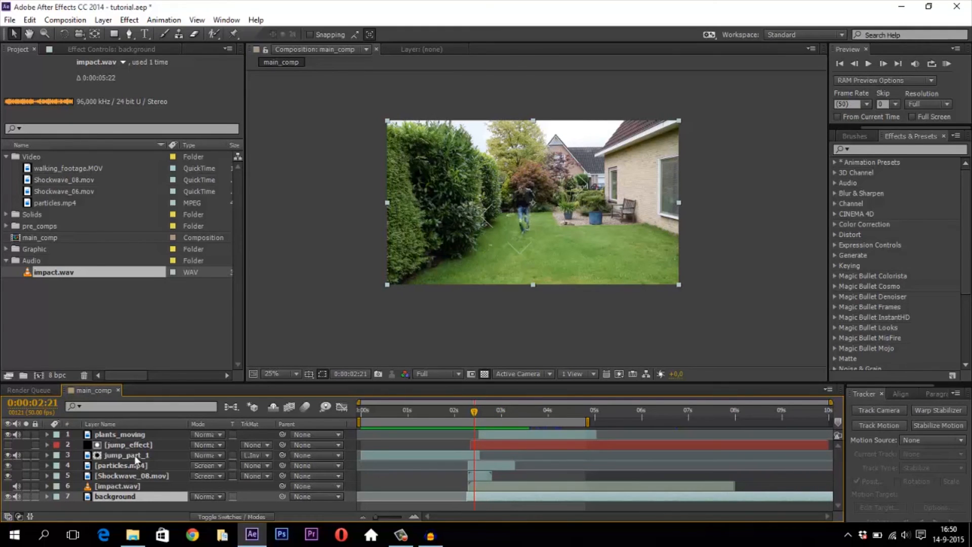
{"action": "left_click", "coordinate": [136, 434], "text": "shift"}
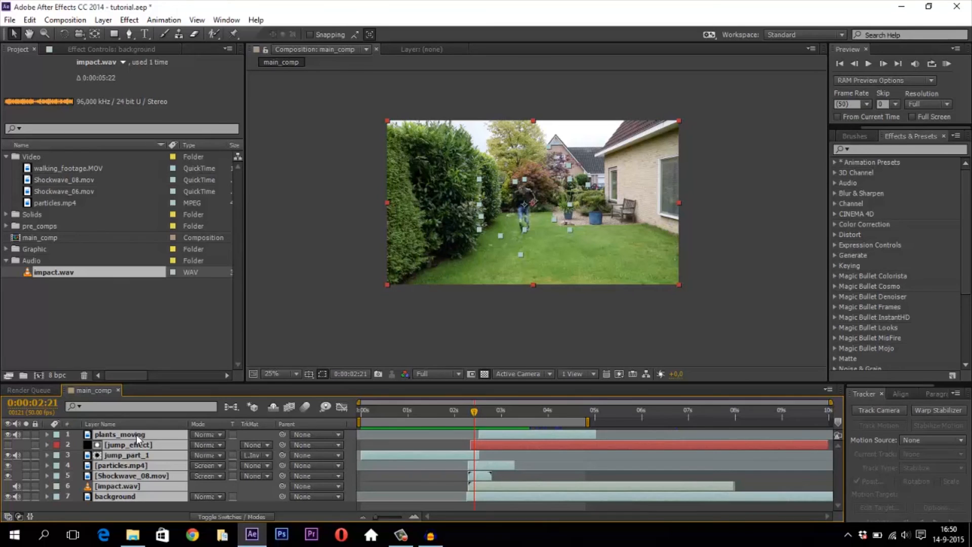
{"action": "left_click", "coordinate": [451, 309]}
{"action": "key", "text": "."}
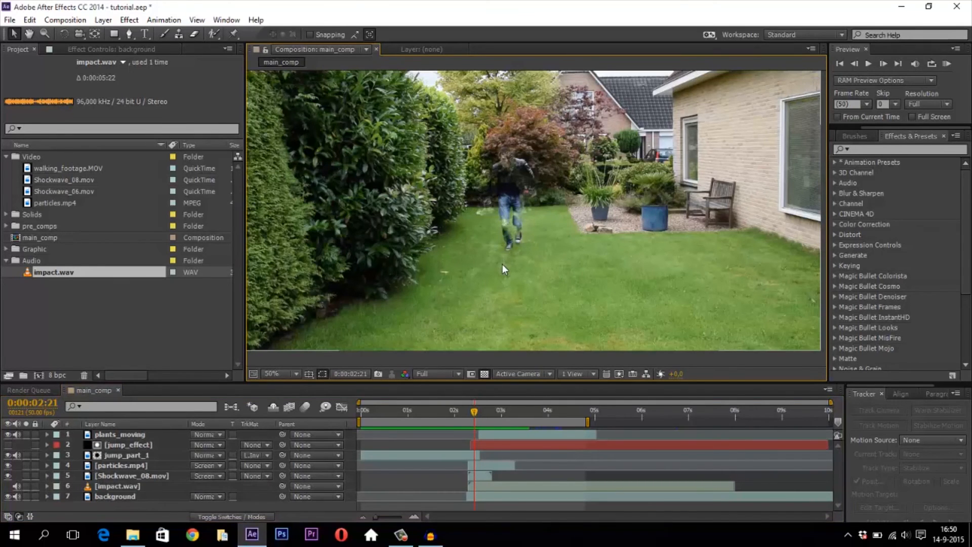
Pre-compose all seven layers of main_comp into a new composition named wiggle, moving all attributes into it.
{"action": "left_click", "coordinate": [126, 496]}
{"action": "left_click", "coordinate": [124, 438], "text": "shift"}
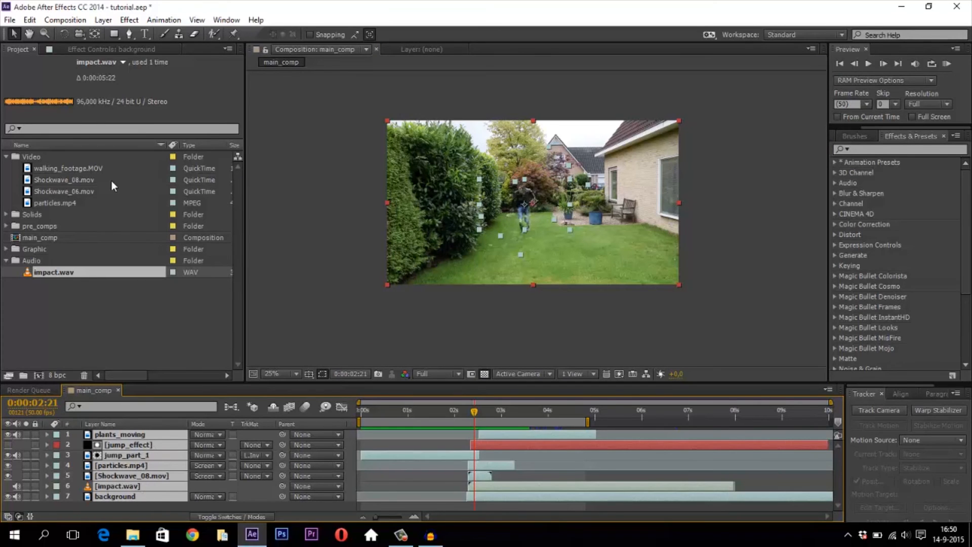
{"action": "left_click", "coordinate": [103, 20]}
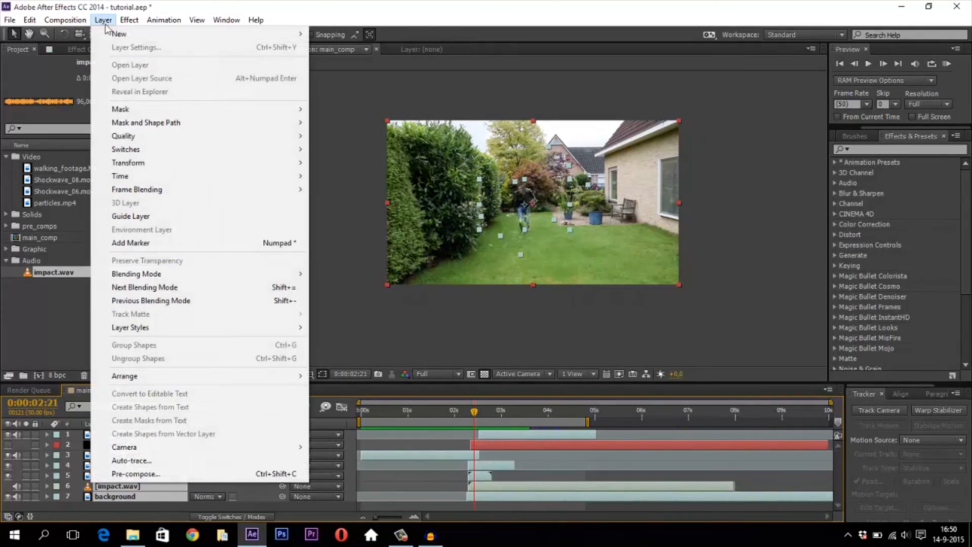
{"action": "left_click", "coordinate": [156, 474]}
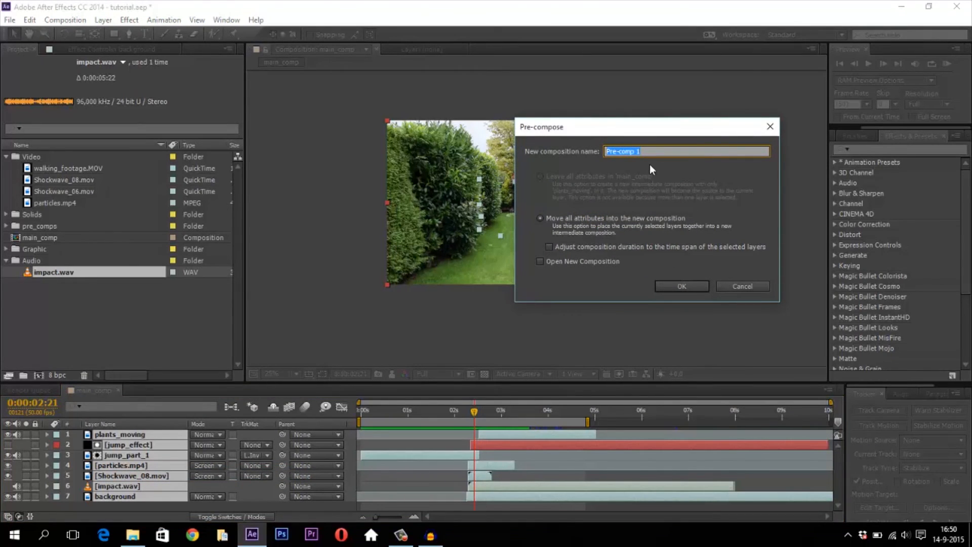
{"action": "type", "text": "wiggle"}
{"action": "key", "text": "Return"}
{"action": "left_click", "coordinate": [254, 468]}
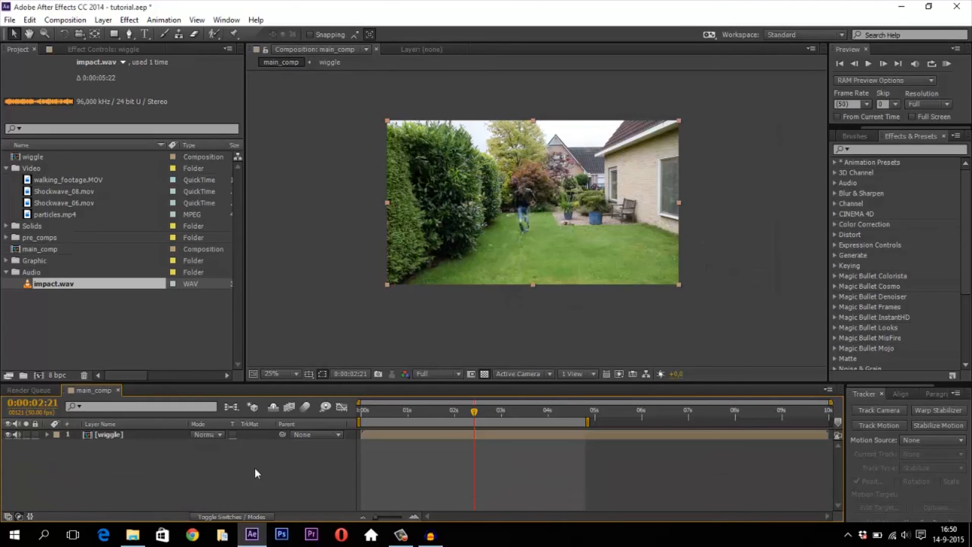
Scale the wiggle layer in main_comp up to 110%.
{"action": "left_click_drag", "start_coordinate": [473, 412], "coordinate": [476, 415]}
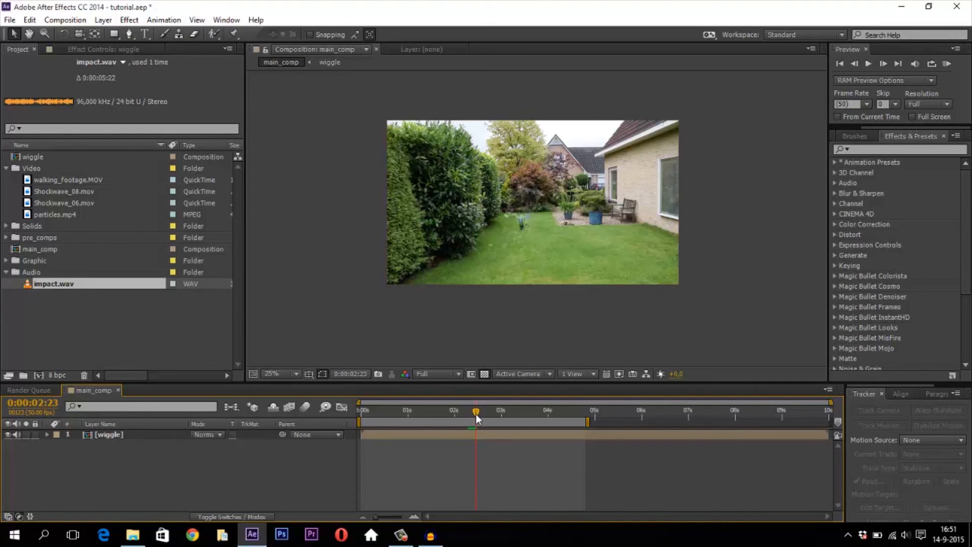
{"action": "left_click", "coordinate": [467, 436]}
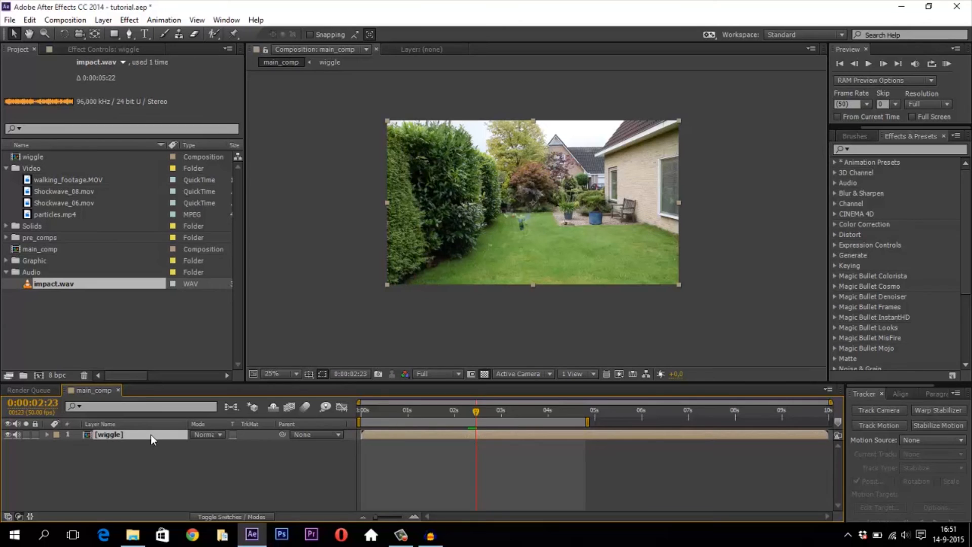
{"action": "key", "text": "s"}
{"action": "left_click", "coordinate": [212, 444]}
{"action": "type", "text": "110"}
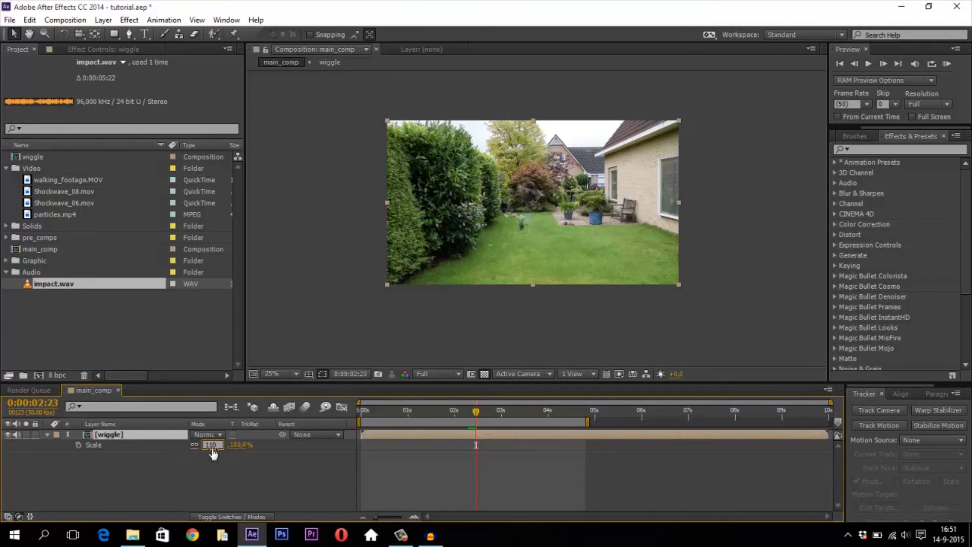
{"action": "key", "text": "Return"}
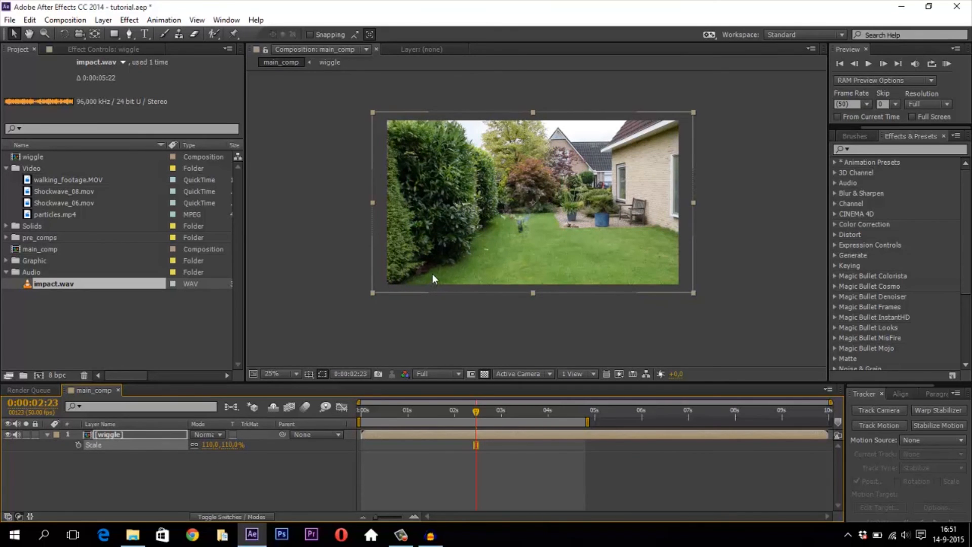
Set the wiggle layer's scale back to 100% to compare the frame edges, and restore it to 110%.
{"action": "left_click_drag", "start_coordinate": [433, 275], "coordinate": [432, 274]}
{"action": "left_click", "coordinate": [211, 445]}
{"action": "type", "text": "100"}
{"action": "key", "text": "Return"}
{"action": "left_click_drag", "start_coordinate": [432, 255], "coordinate": [427, 258]}
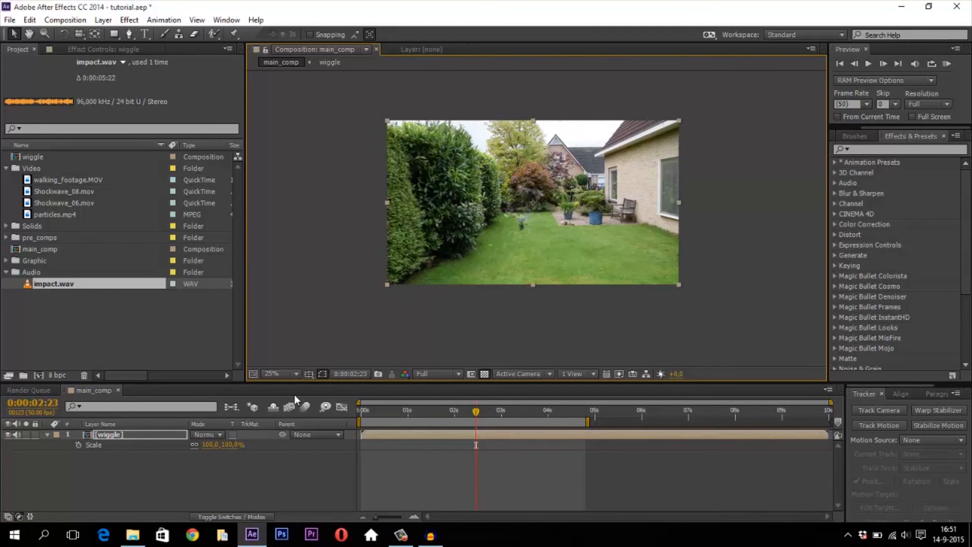
{"action": "left_click", "coordinate": [209, 444]}
{"action": "type", "text": "110"}
{"action": "key", "text": "Return"}
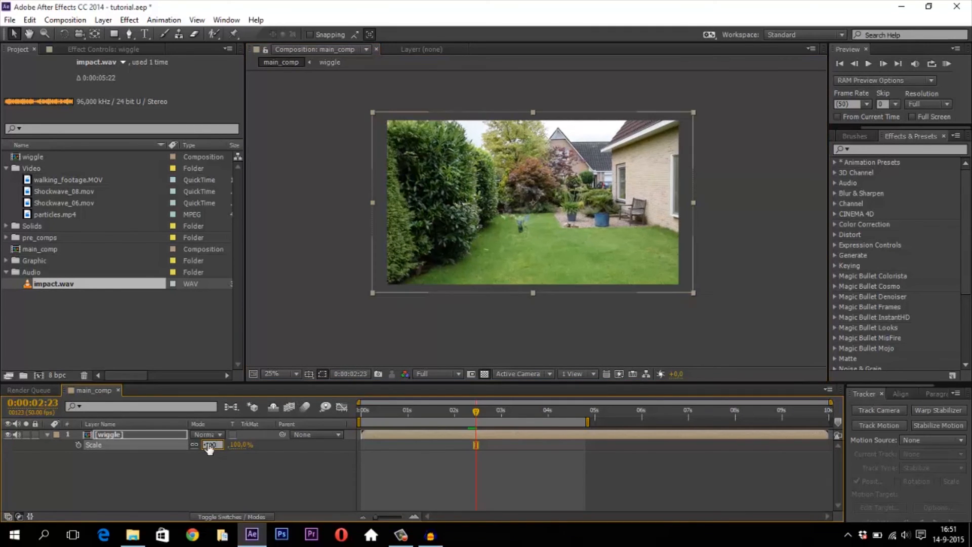
Add the expression wiggle (4,20) to the wiggle layer's Position property.
{"action": "left_click", "coordinate": [397, 435]}
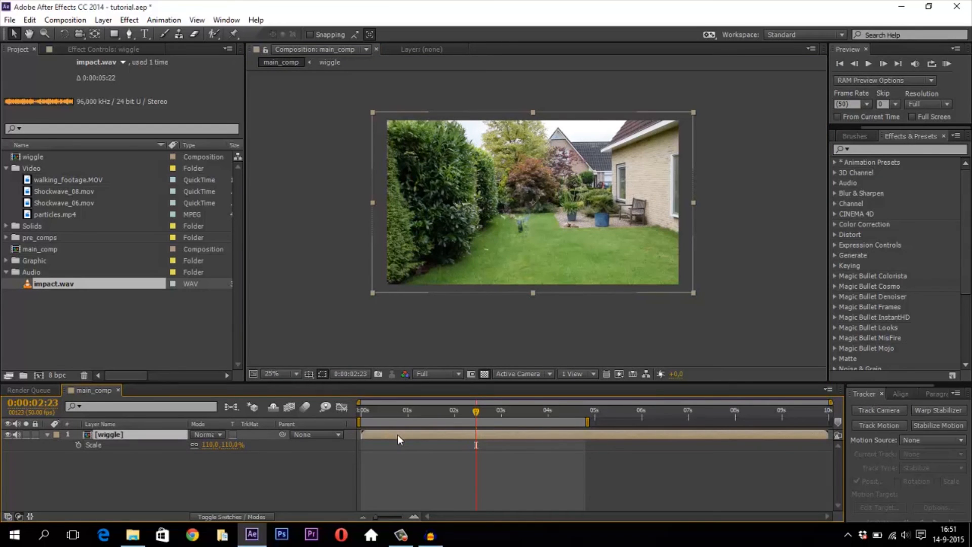
{"action": "key", "text": "p"}
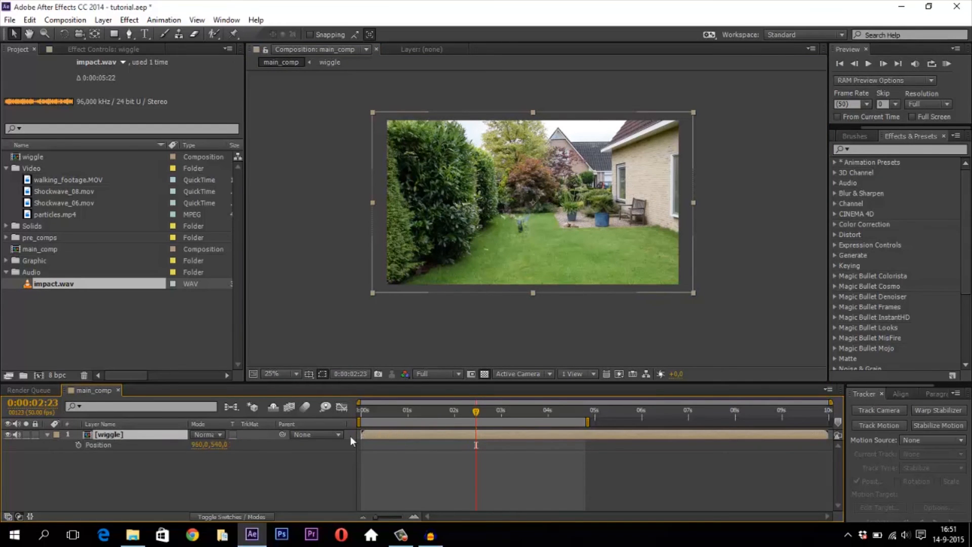
{"action": "left_click", "coordinate": [79, 445], "text": "alt"}
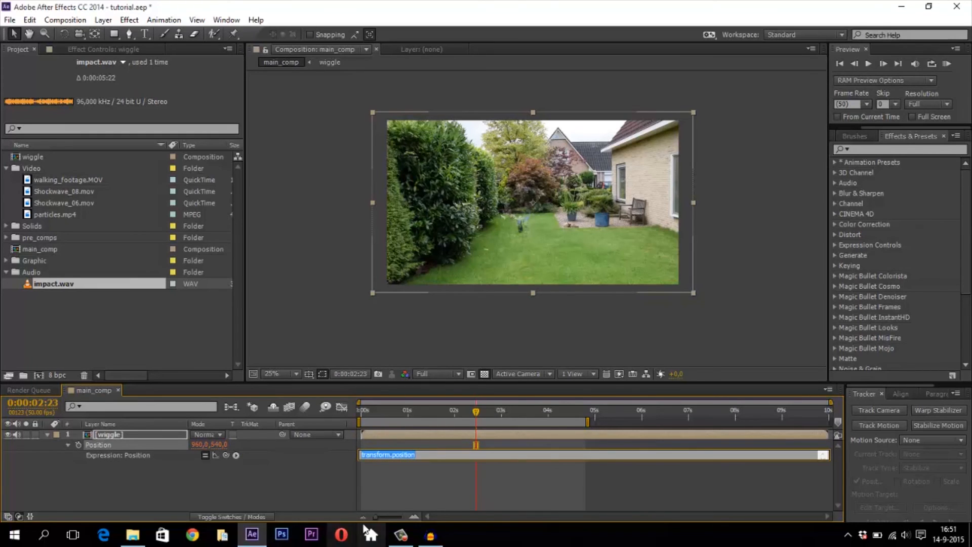
{"action": "type", "text": "wiggle"}
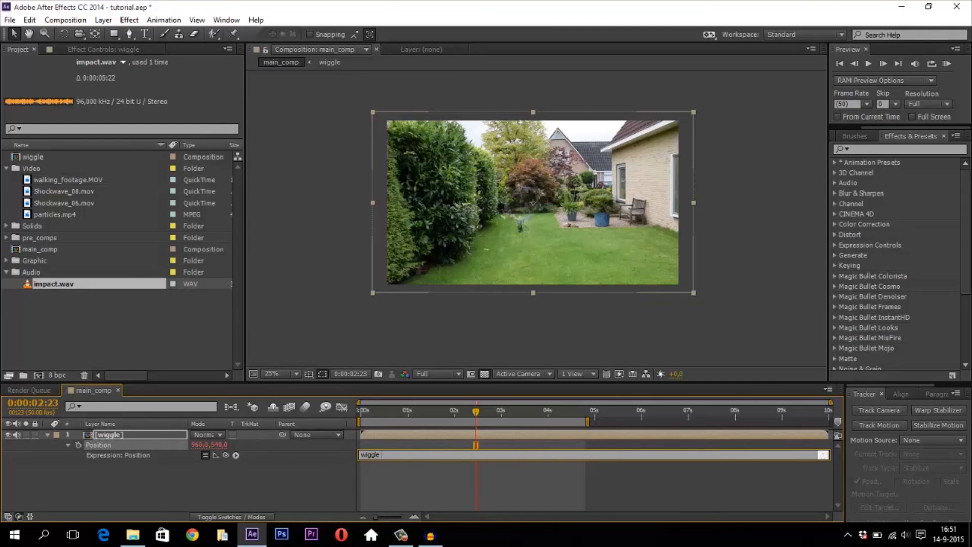
{"action": "type", "text": " (4,20"}
{"action": "left_click", "coordinate": [379, 479]}
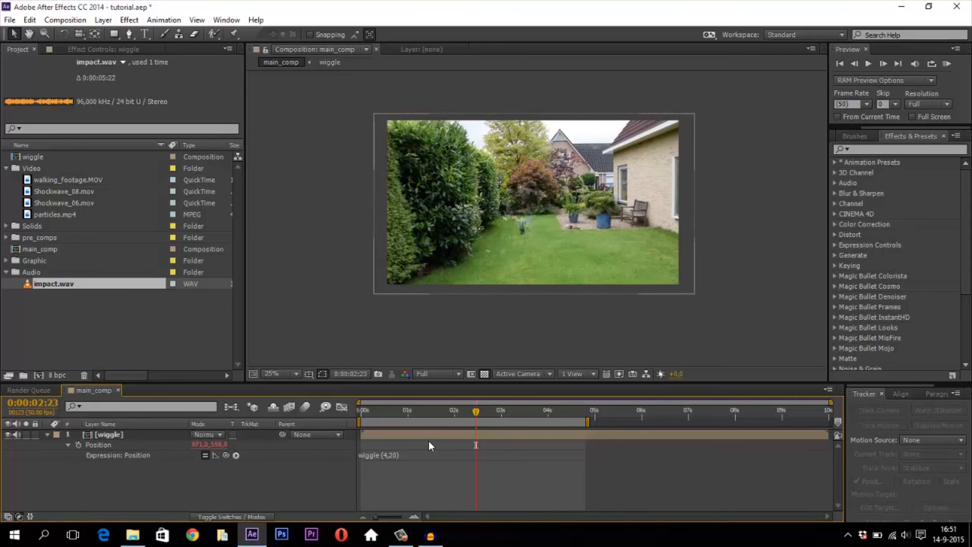
Set the RAM preview resolution to Quarter and preview the shaking footage.
{"action": "key", "text": "space"}
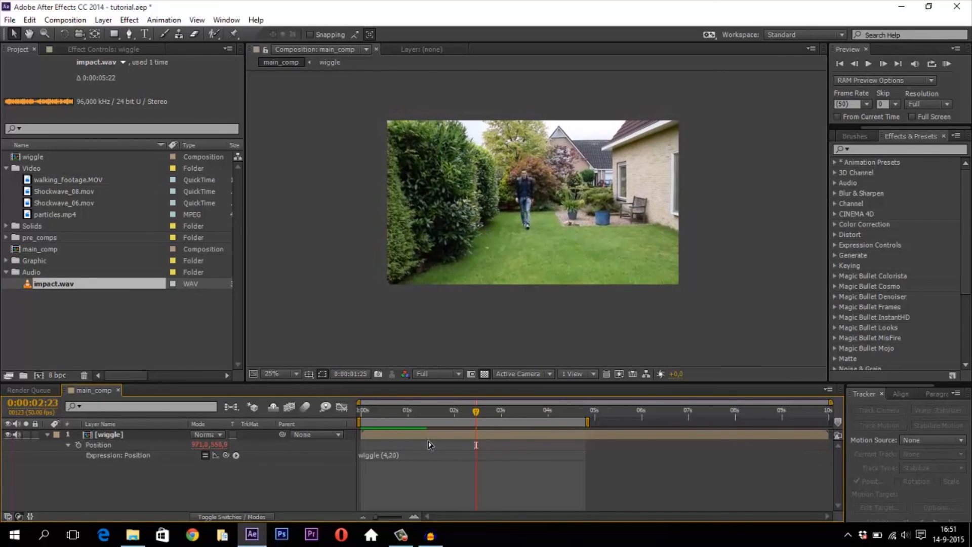
{"action": "left_click", "coordinate": [922, 106]}
{"action": "left_click", "coordinate": [913, 175]}
{"action": "key", "text": "KP_0"}
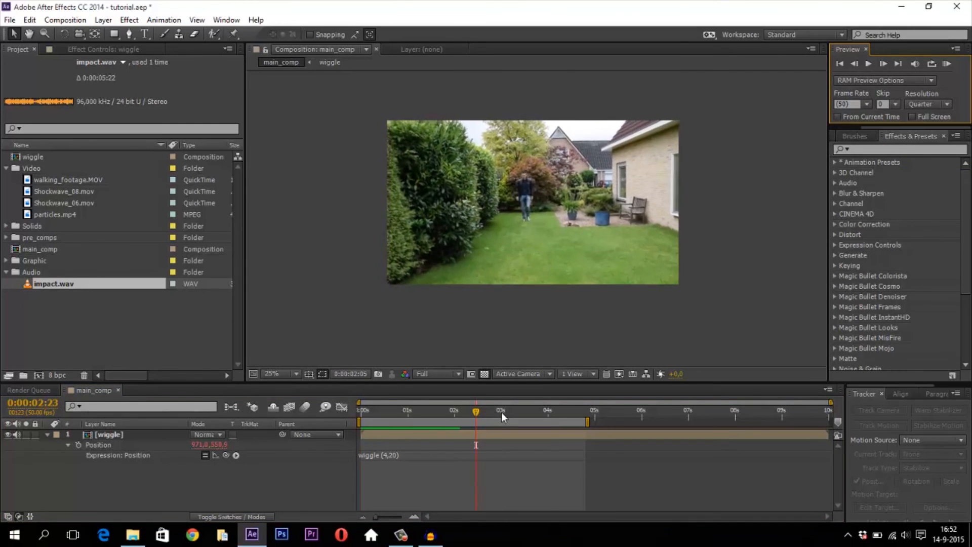
Change the Position expression to wiggle (7,20) and preview the faster shake.
{"action": "left_click", "coordinate": [390, 454]}
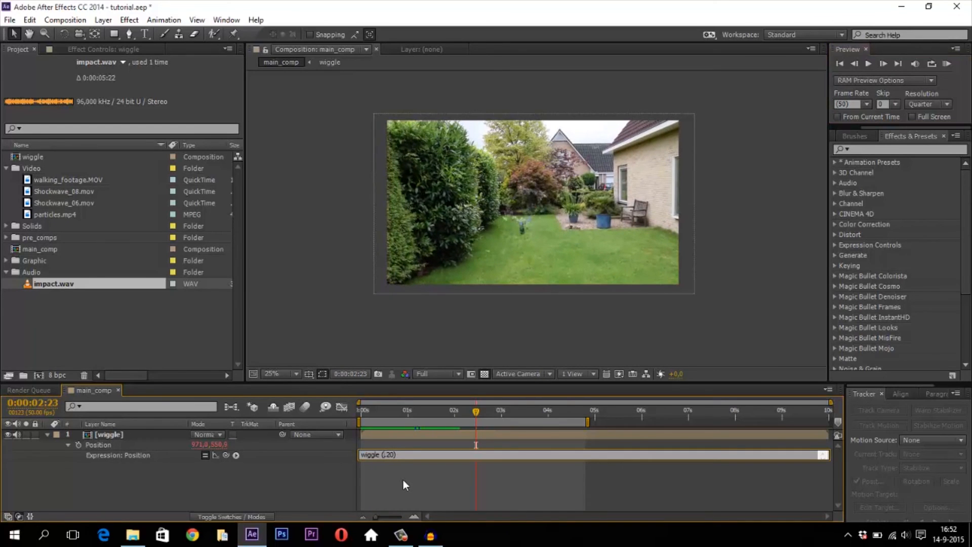
{"action": "type", "text": "7"}
{"action": "left_click", "coordinate": [440, 488]}
{"action": "key", "text": "KP_0"}
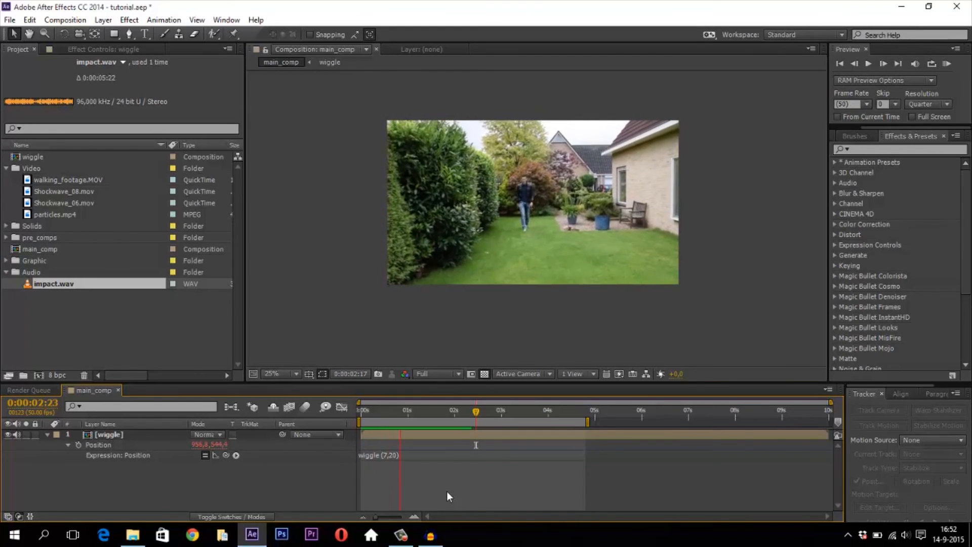
{"action": "key", "text": "space"}
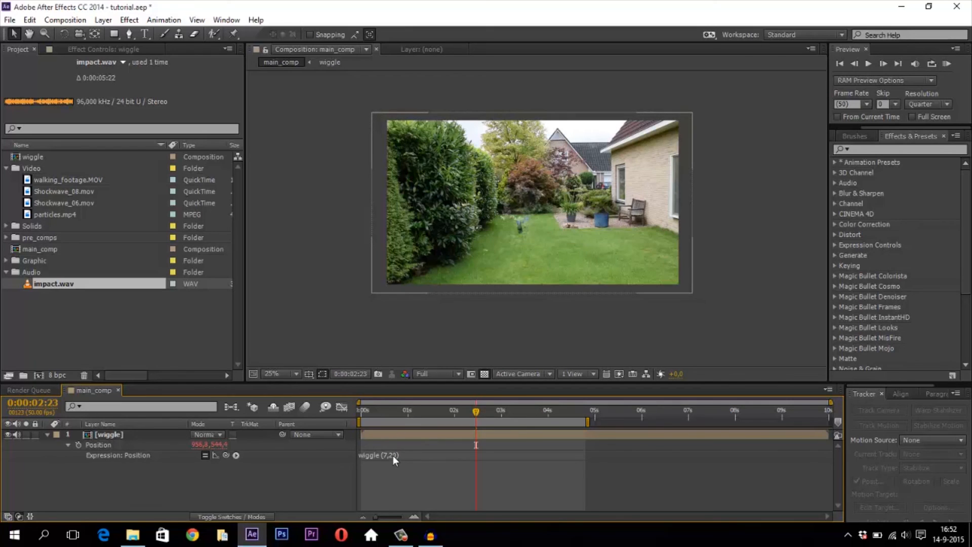
Apply the Slider Control expression effect to the wiggle layer.
{"action": "left_click", "coordinate": [116, 436]}
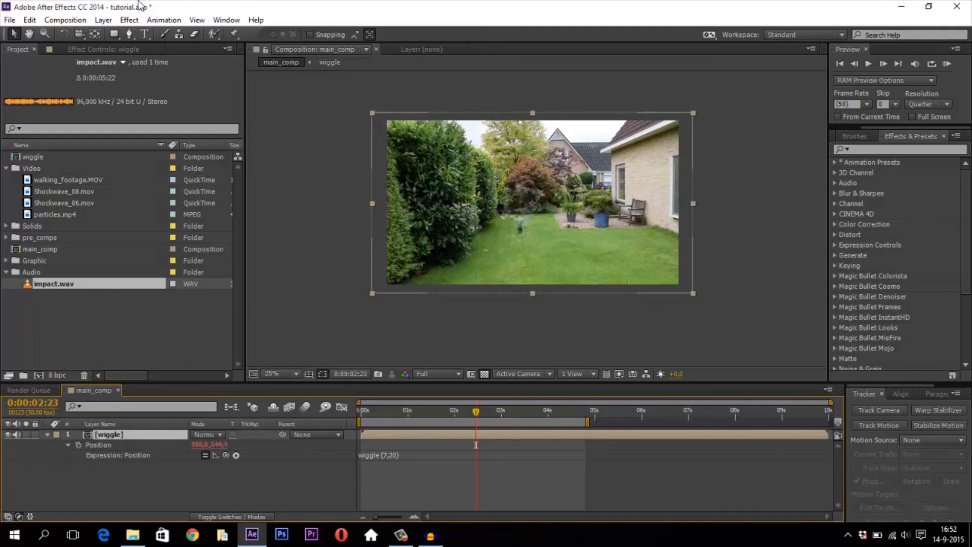
{"action": "left_click", "coordinate": [129, 21]}
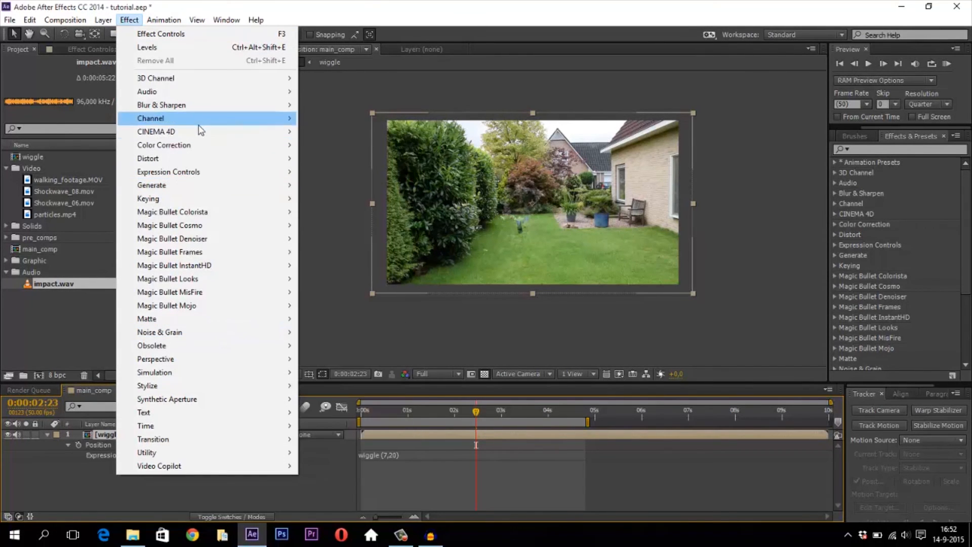
{"action": "mouse_move", "coordinate": [190, 173]}
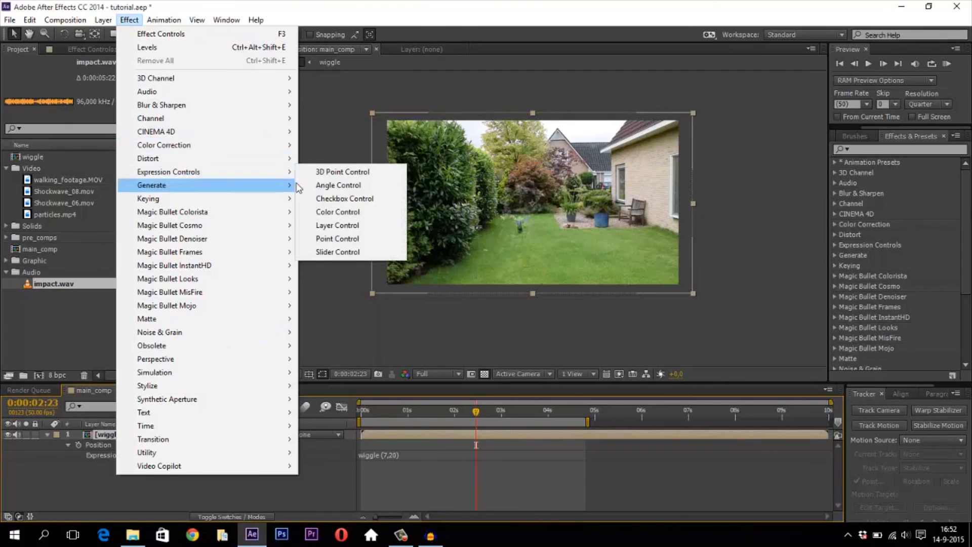
{"action": "left_click", "coordinate": [349, 252]}
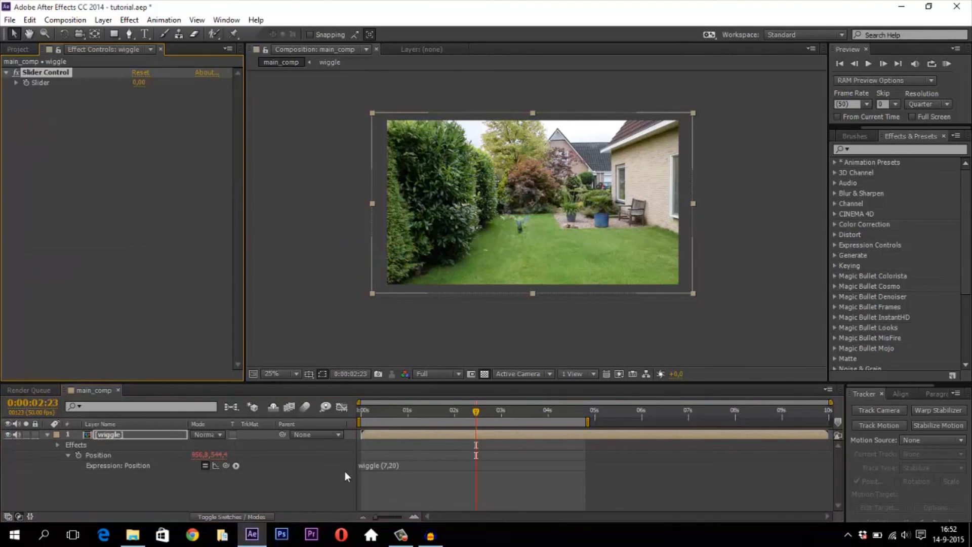
Link the amplitude in the Position expression to the slider, making it wiggle (7,effect("Slider Control")("Slider")).
{"action": "left_click", "coordinate": [384, 465]}
{"action": "left_click", "coordinate": [394, 465]}
{"action": "double_click", "coordinate": [397, 465]}
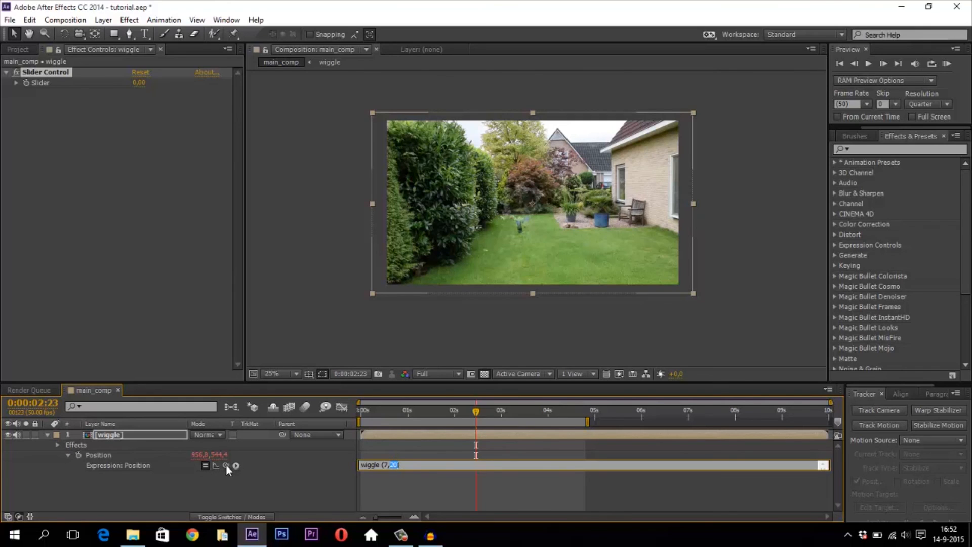
{"action": "left_click_drag", "start_coordinate": [232, 478], "coordinate": [42, 81]}
Keyframe the Slider Control at 20 at 0:00:02:23 and at 0 at 0:00:03:10.
{"action": "left_click", "coordinate": [138, 83]}
{"action": "type", "text": "20"}
{"action": "key", "text": "Return"}
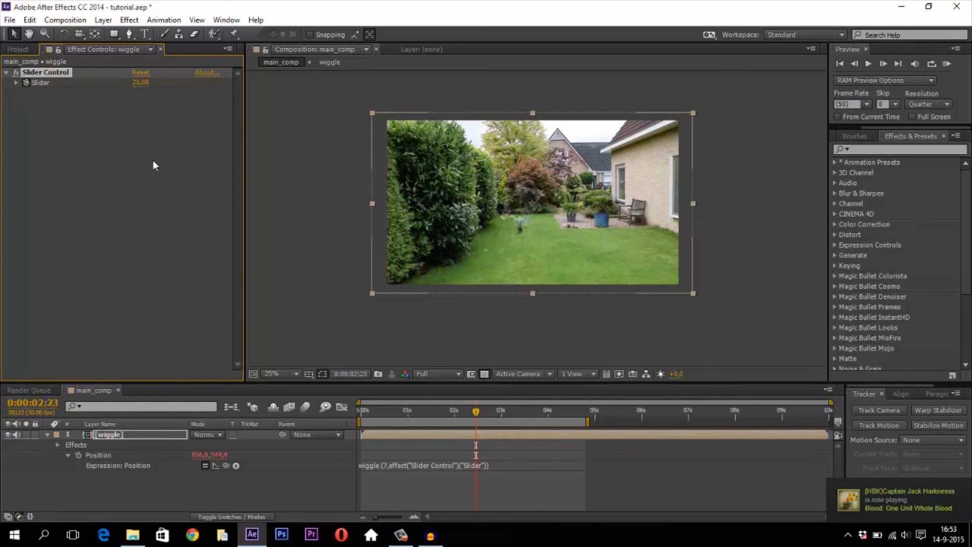
{"action": "left_click_drag", "start_coordinate": [476, 410], "coordinate": [512, 415]}
{"action": "left_click", "coordinate": [140, 90]}
{"action": "type", "text": "0"}
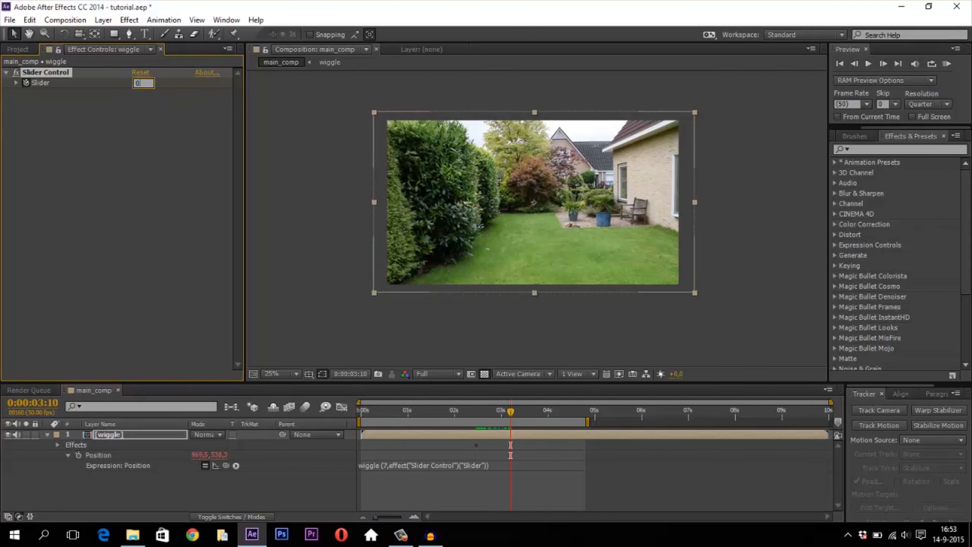
{"action": "key", "text": "Return"}
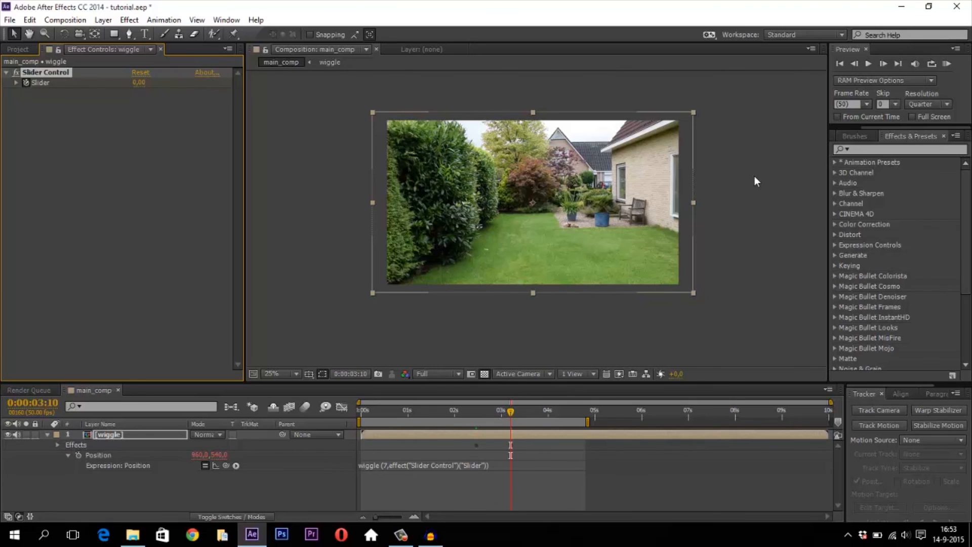
Preview the keyframed camera shake and deselect the wiggle layer.
{"action": "key", "text": "KP_0"}
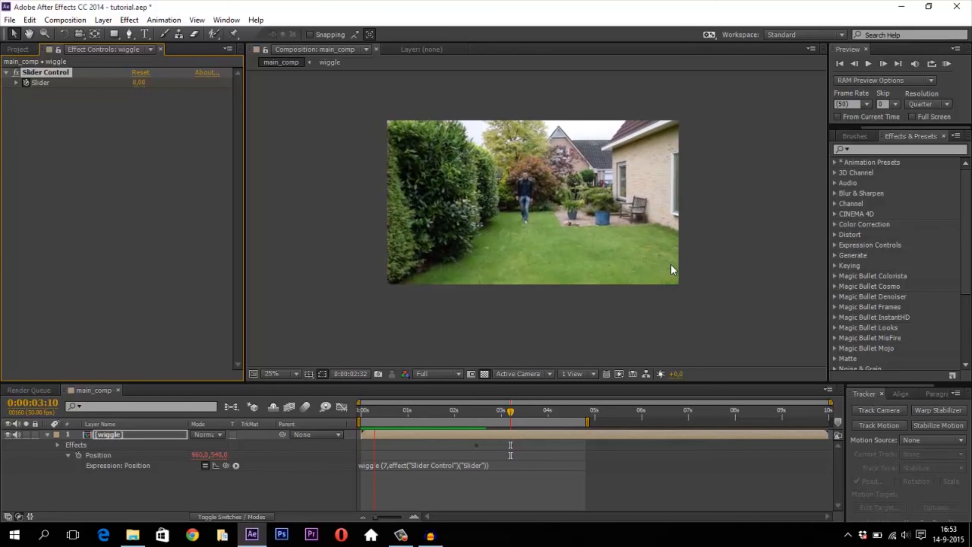
{"action": "key", "text": "space"}
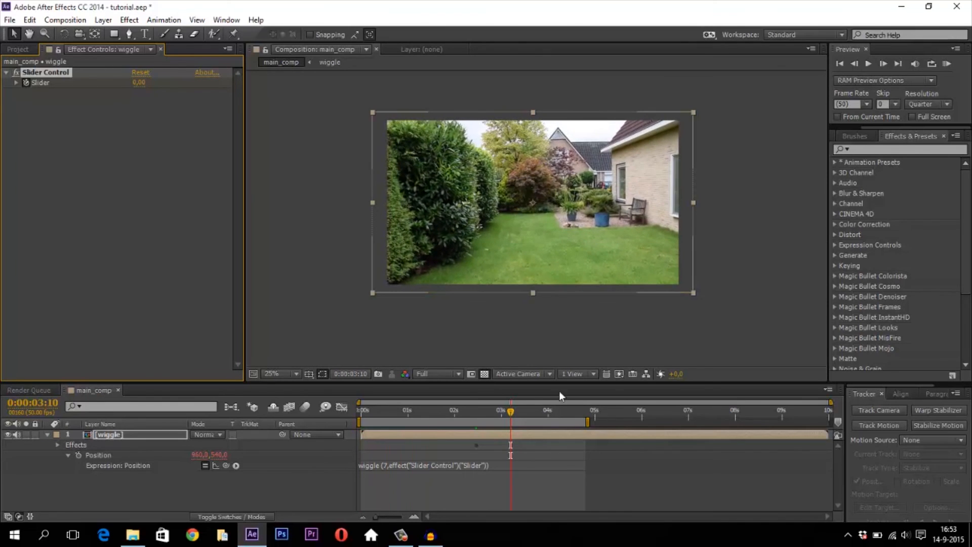
{"action": "left_click", "coordinate": [483, 464]}
{"action": "left_click", "coordinate": [432, 465]}
{"action": "left_click", "coordinate": [128, 482]}
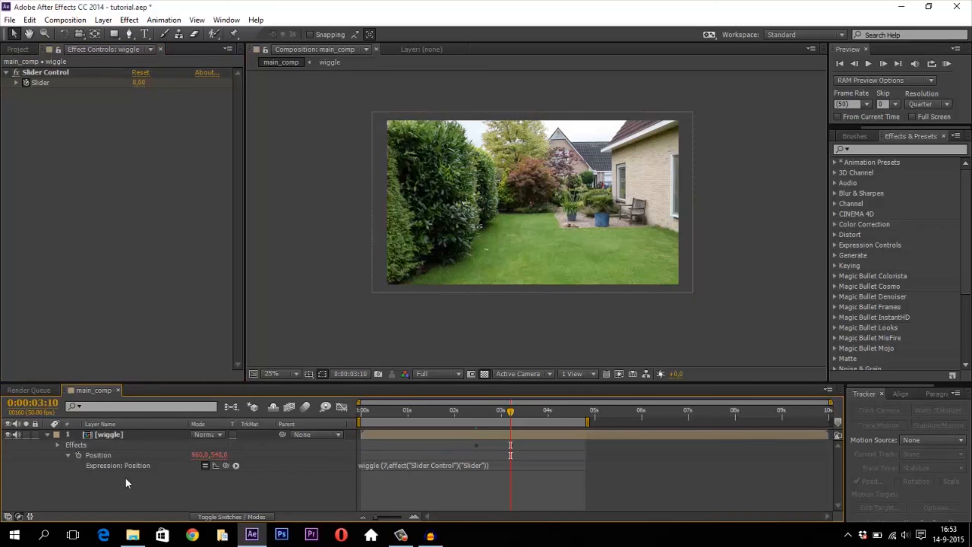
Reveal the Slider keyframes in the timeline and add a keyframe with value 0 at 0:00:02:22, one frame before the first.
{"action": "left_click", "coordinate": [56, 445]}
{"action": "left_click", "coordinate": [68, 455]}
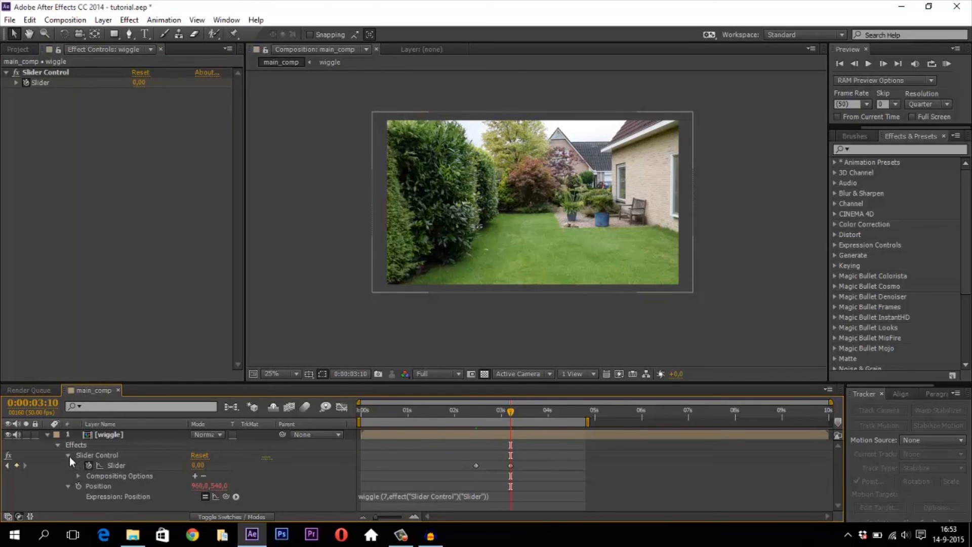
{"action": "left_click_drag", "start_coordinate": [510, 415], "coordinate": [435, 417]}
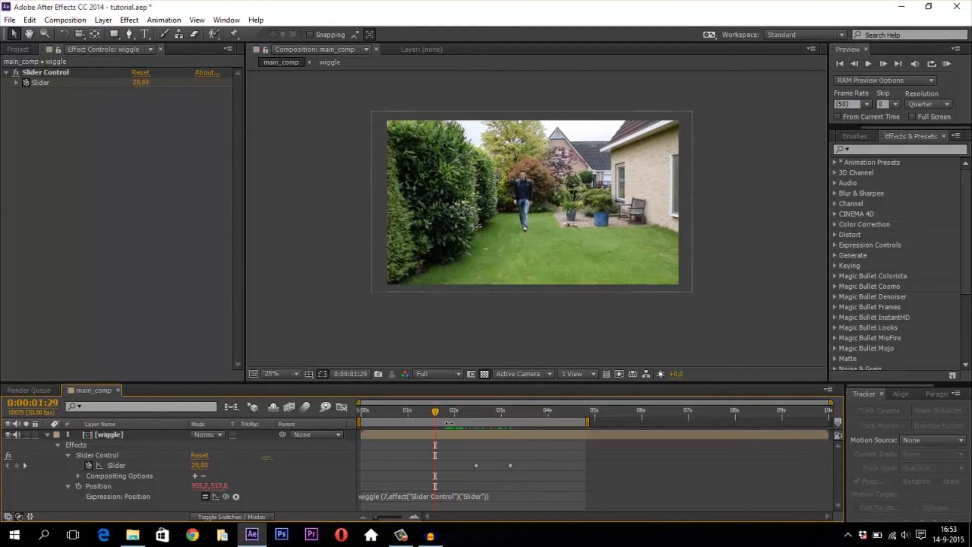
{"action": "left_click_drag", "start_coordinate": [433, 416], "coordinate": [475, 417]}
{"action": "left_click", "coordinate": [475, 466]}
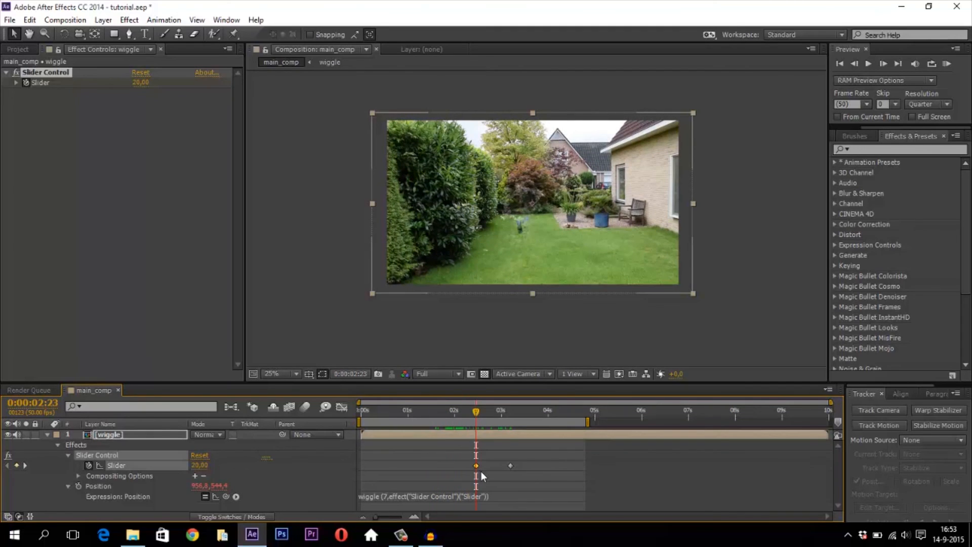
{"action": "key", "text": "Page_Up"}
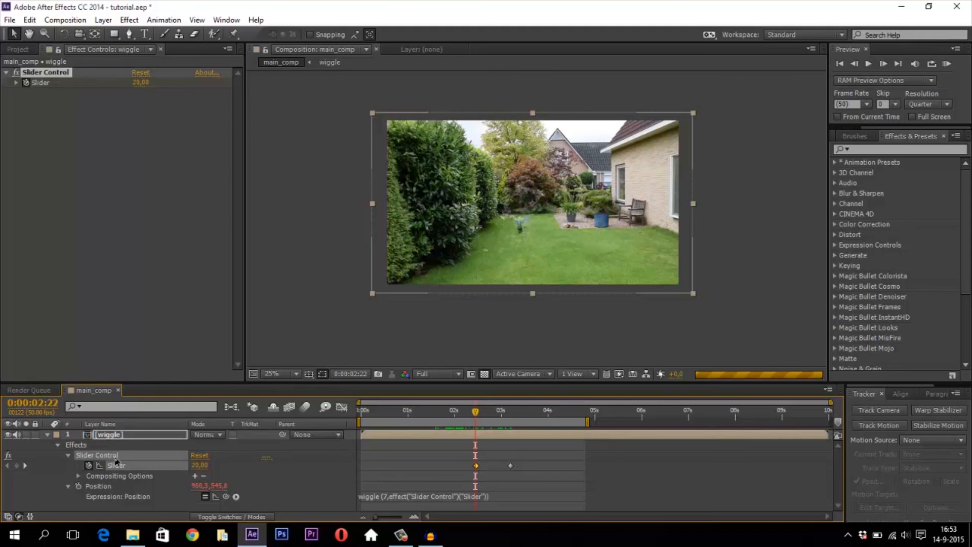
{"action": "left_click", "coordinate": [197, 467]}
{"action": "type", "text": "0"}
{"action": "key", "text": "Return"}
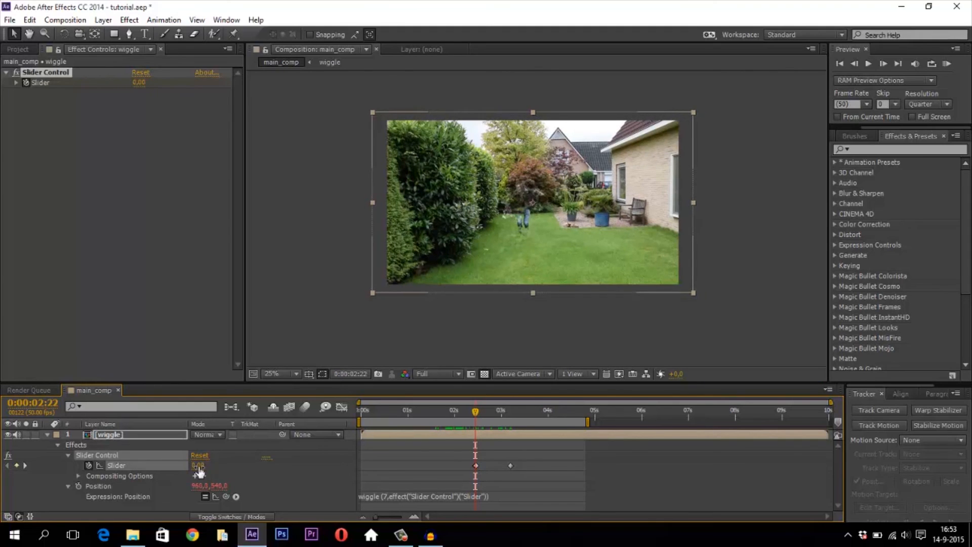
Step back through the frames before the shake, preview the work area and scrub around the shake's start.
{"action": "key", "text": "Page_Up"}
{"action": "key", "text": "Page_Up"}
{"action": "key", "text": "Page_Up"}
{"action": "key", "text": "Page_Up"}
{"action": "key", "text": "Page_Up"}
{"action": "key", "text": "Page_Up"}
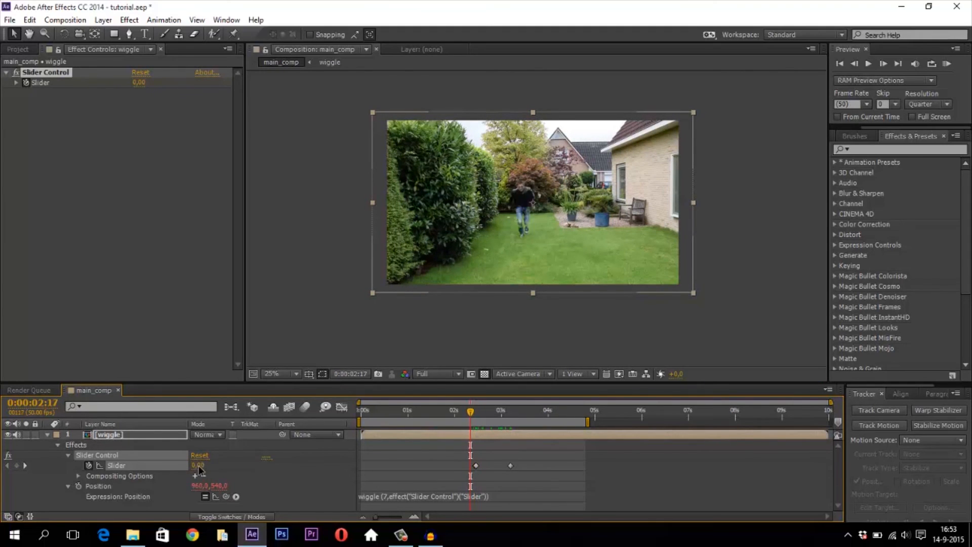
{"action": "left_click_drag", "start_coordinate": [423, 413], "coordinate": [485, 417]}
{"action": "key", "text": "KP_0"}
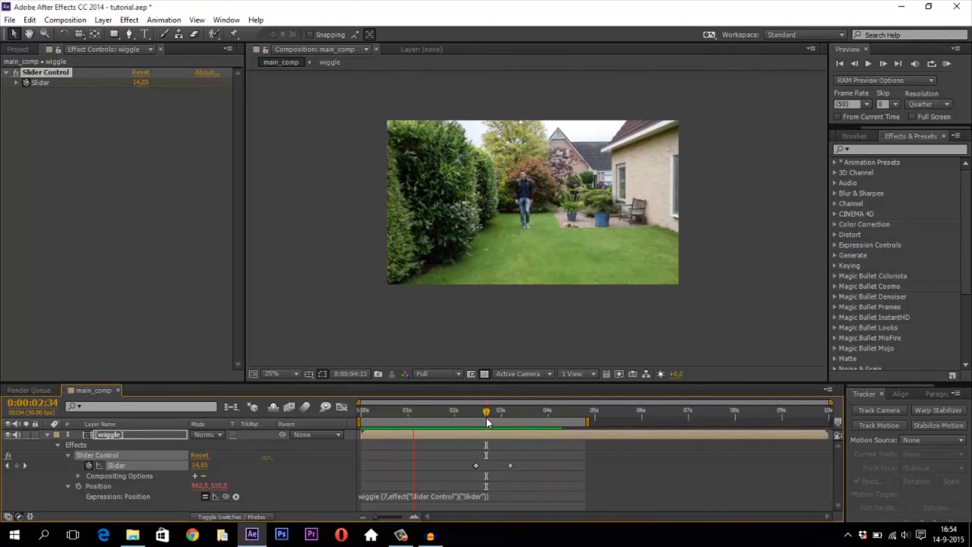
{"action": "key", "text": "space"}
{"action": "left_click_drag", "start_coordinate": [487, 412], "coordinate": [482, 411]}
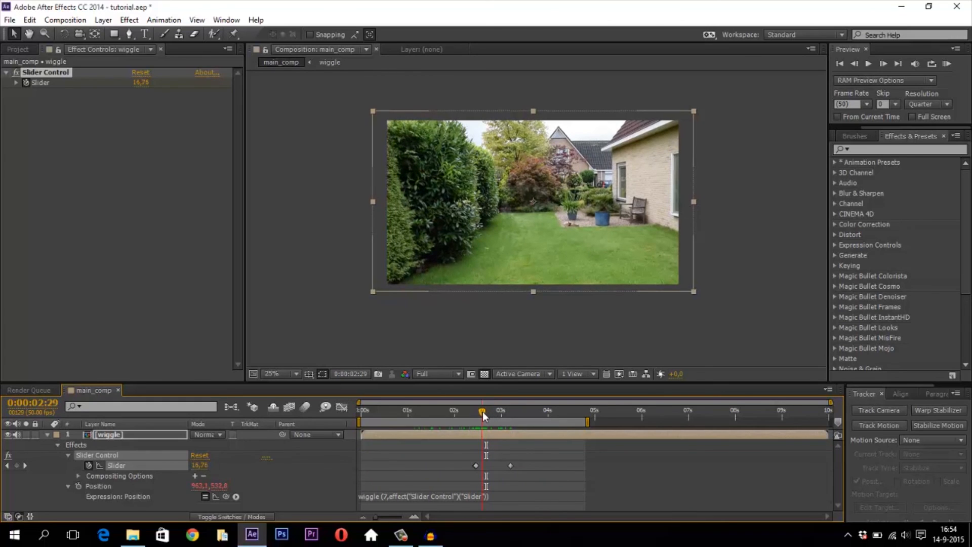
Collapse the wiggle layer's properties in the timeline and deselect the layer.
{"action": "left_click", "coordinate": [46, 435]}
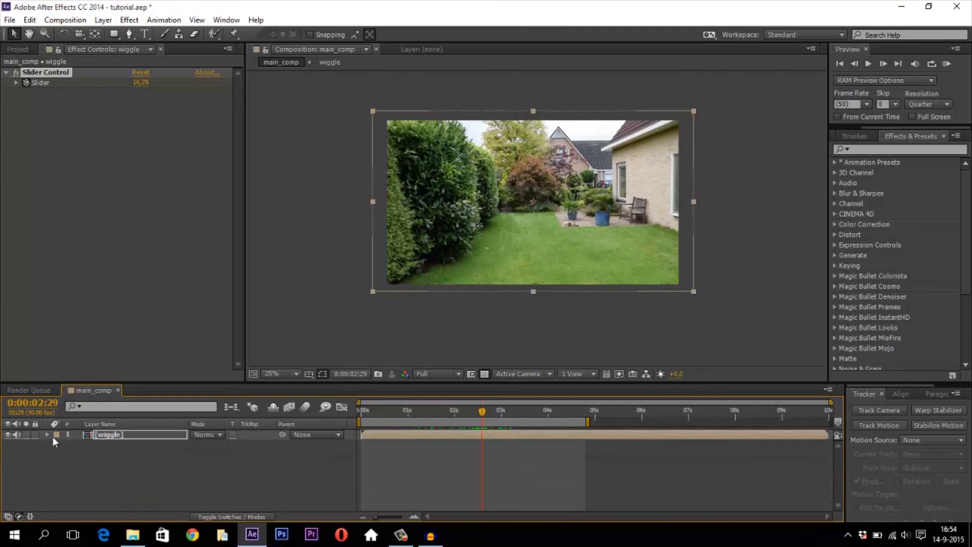
{"action": "left_click", "coordinate": [126, 454]}
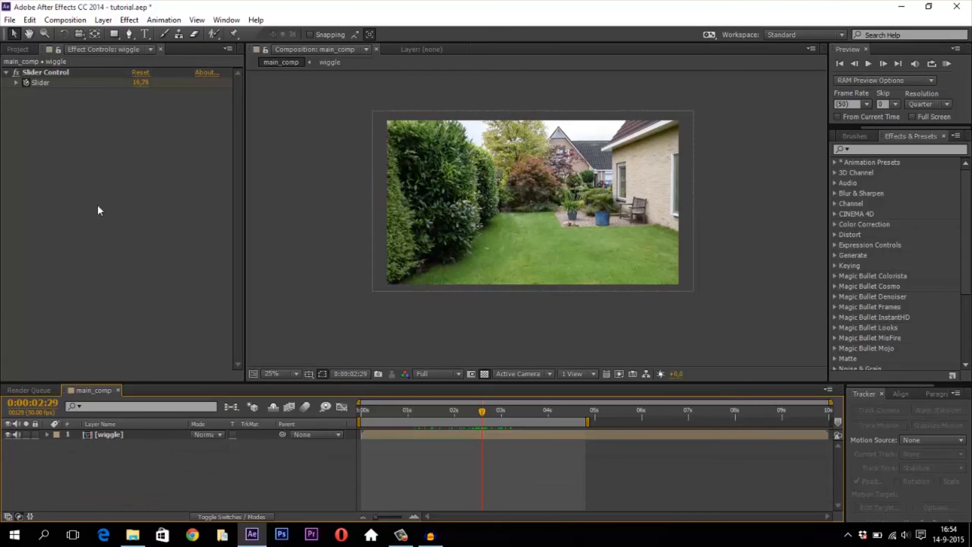
{"action": "left_click", "coordinate": [63, 75]}
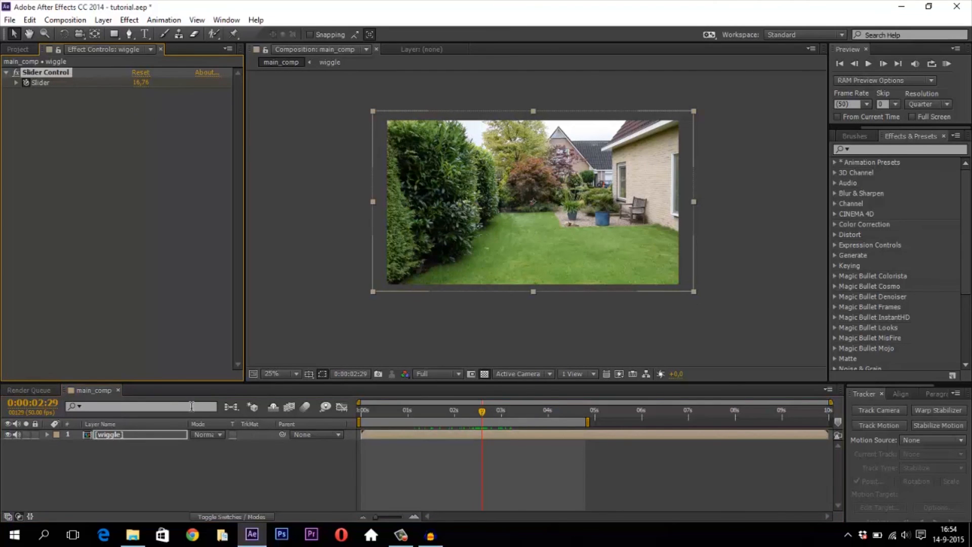
{"action": "left_click", "coordinate": [169, 462]}
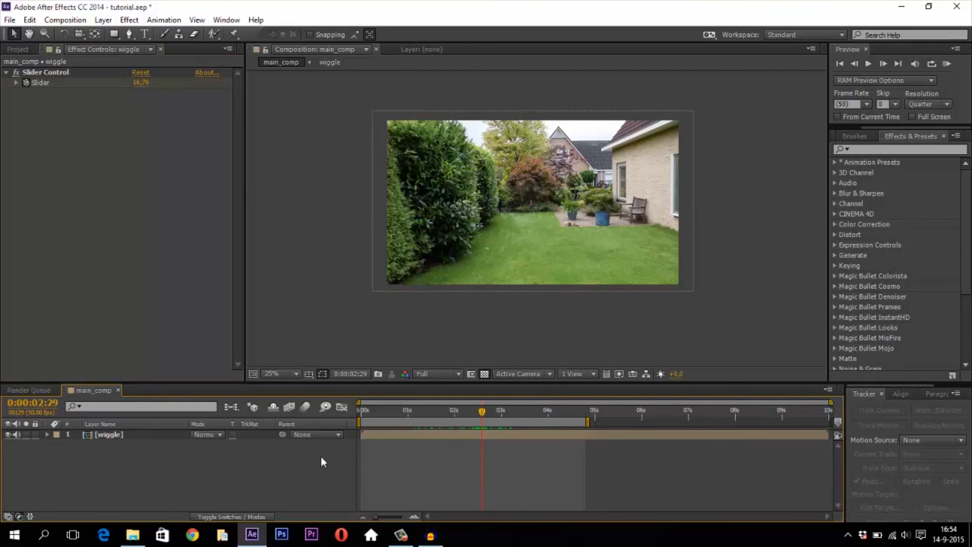
{"action": "left_click_drag", "start_coordinate": [282, 435], "coordinate": [266, 387]}
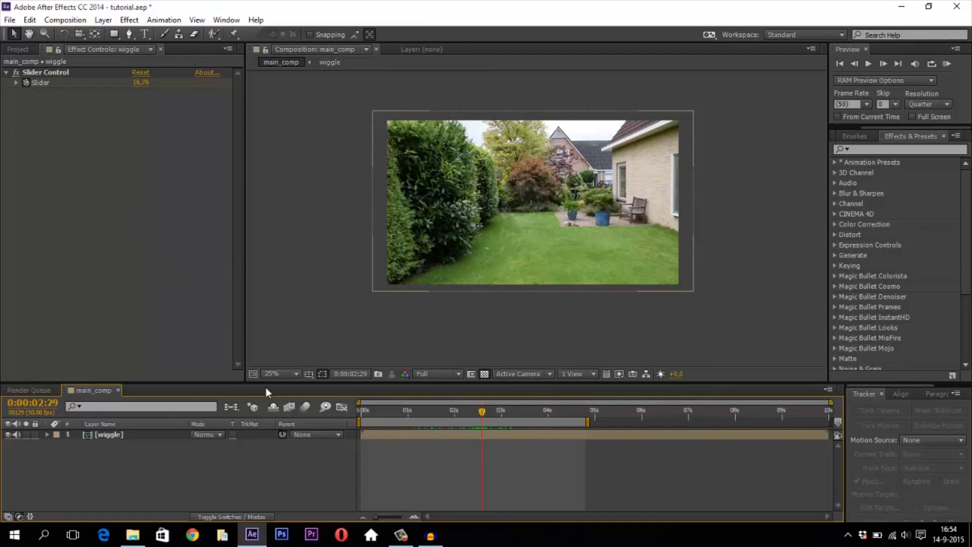
{"action": "left_click", "coordinate": [51, 72]}
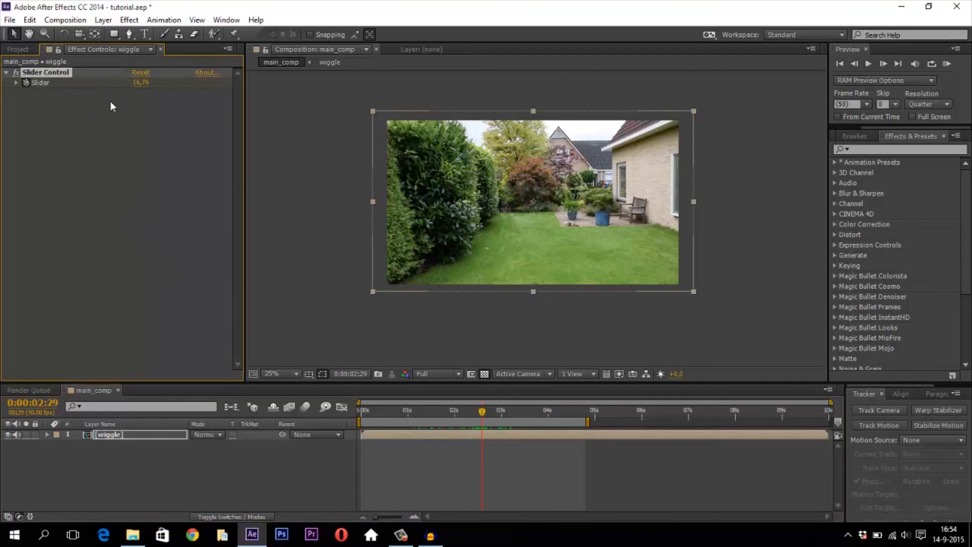
{"action": "left_click", "coordinate": [311, 479]}
{"action": "left_click", "coordinate": [132, 438]}
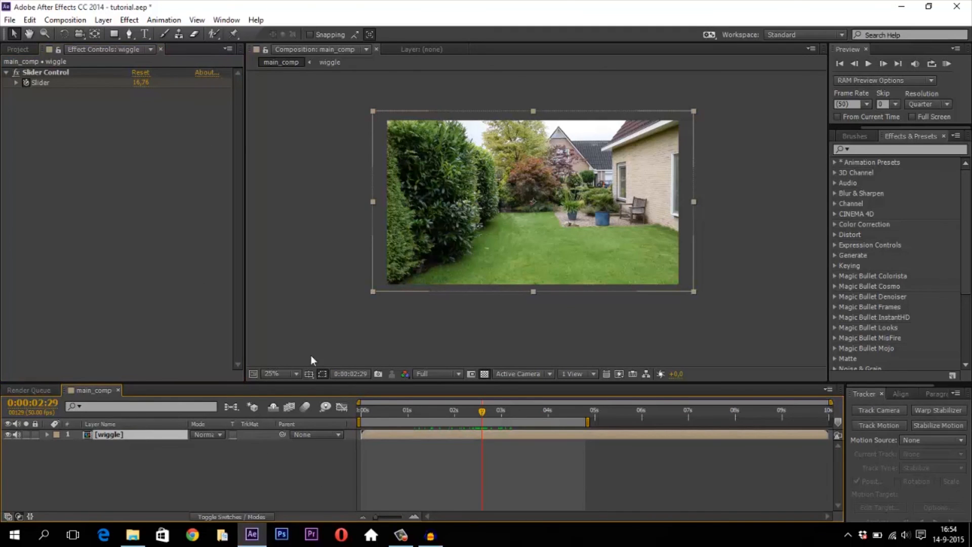
{"action": "left_click", "coordinate": [261, 461]}
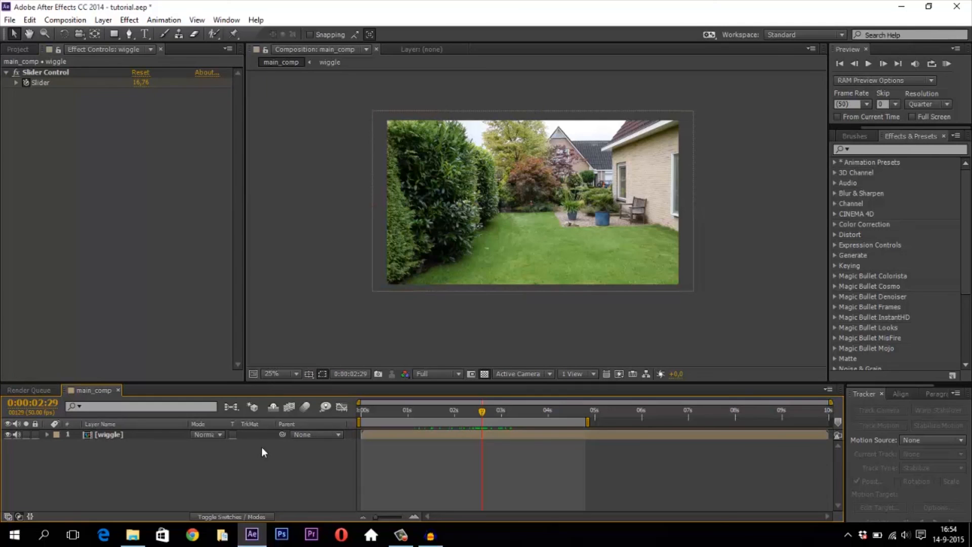